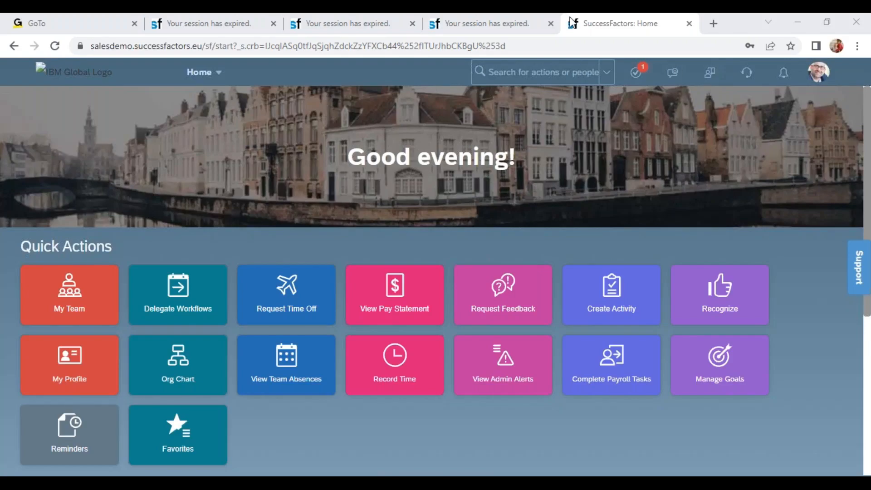
Step: Search the available actions for "man data" and open Manage Data
click(529, 73)
text(man data)
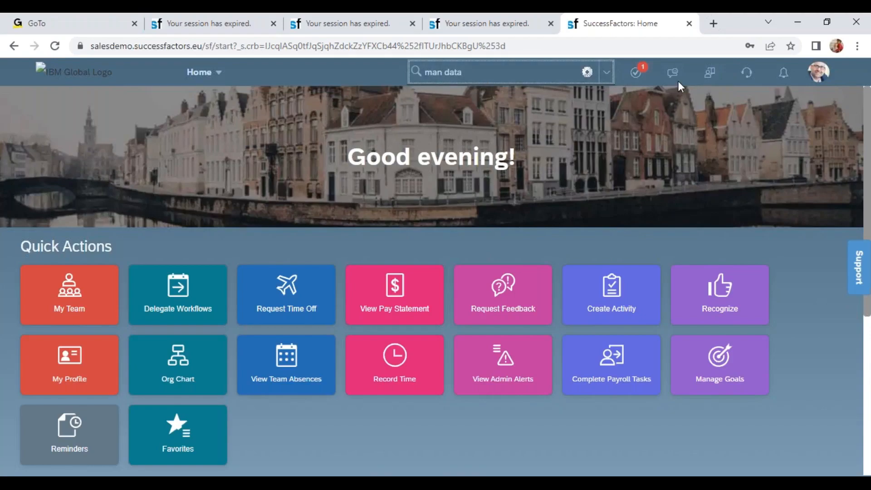
click(470, 208)
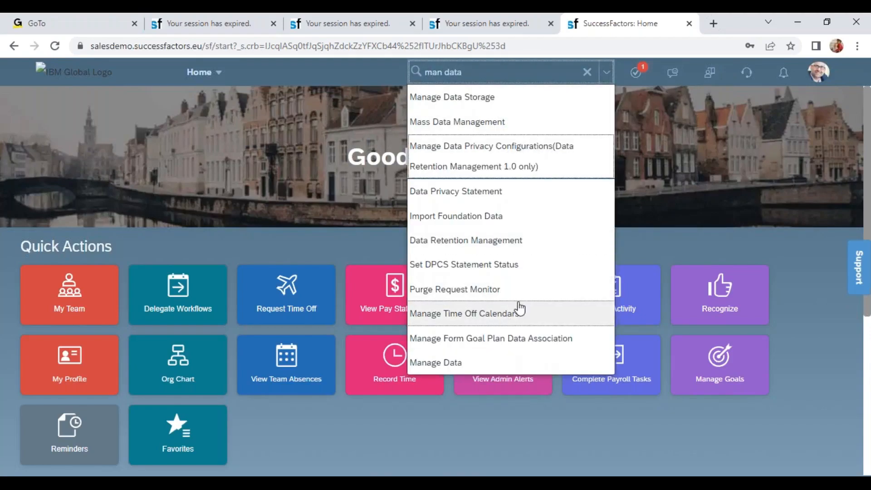
click(464, 362)
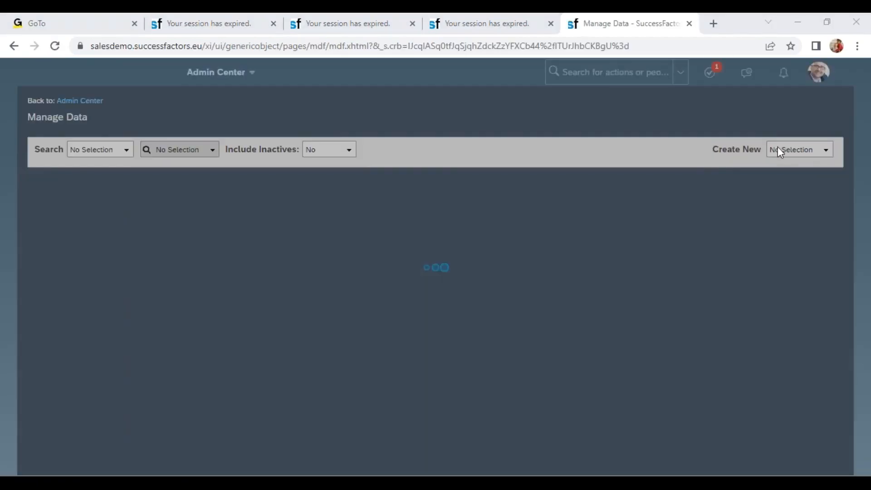
Step: Start creating a new Legal Entity / Company record
click(784, 148)
text(company)
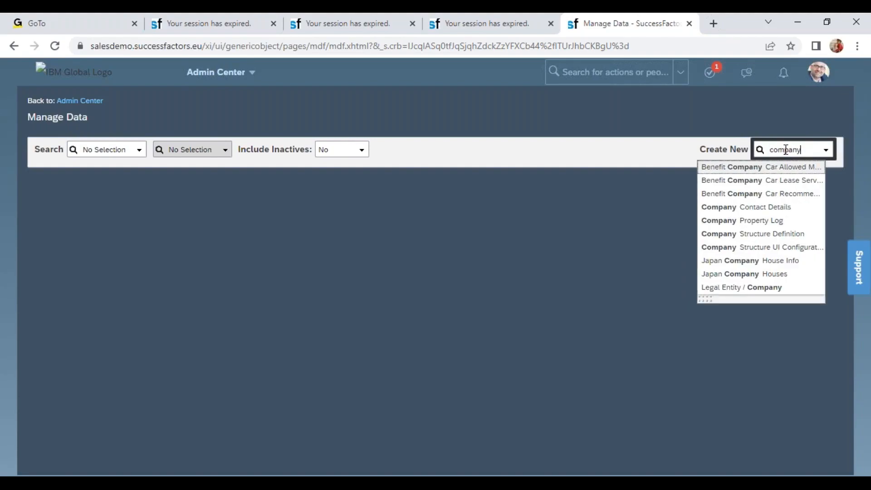
click(786, 292)
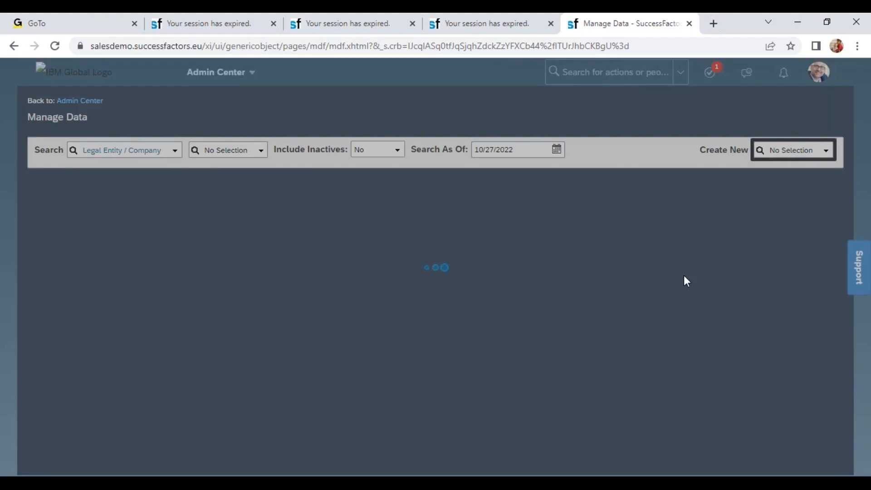
Step: Set the new legal entity's Country to United States (USA)
scroll(850, 423, down, 3)
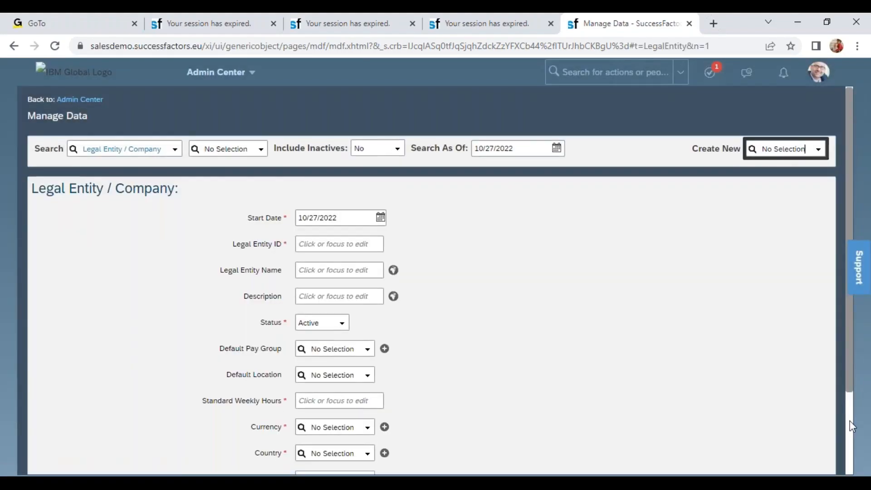
click(367, 356)
text(us)
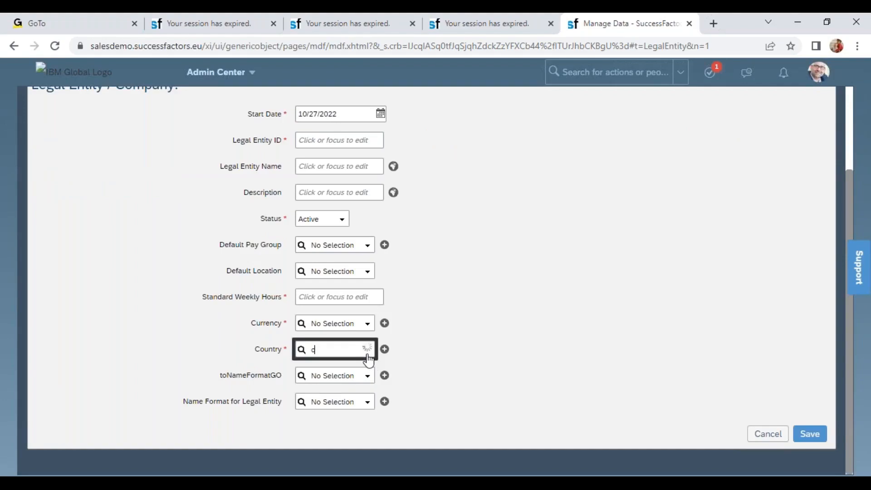
key(BackSpace)
key(BackSpace)
text(united)
click(348, 403)
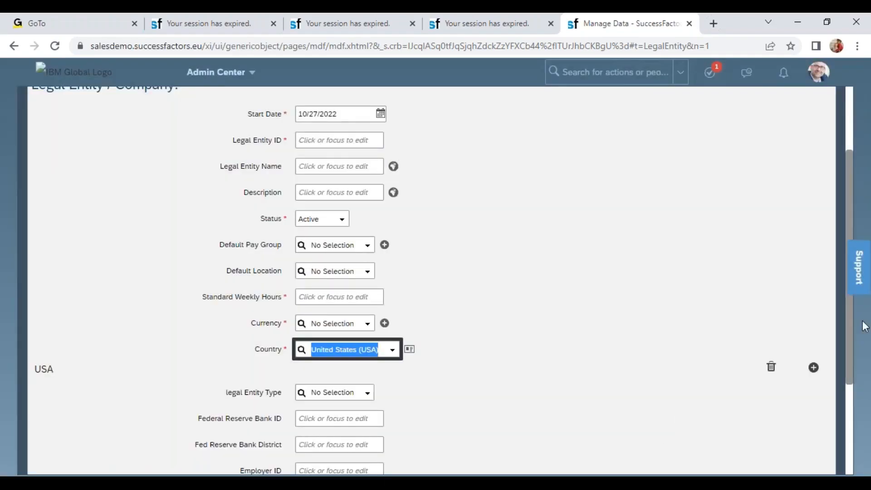
Step: Examine the USA-specific fields of the legal entity form, including EEO Company Code, the Federal Reserve bank fields and the legal Entity Type options
drag(850, 341, 867, 448)
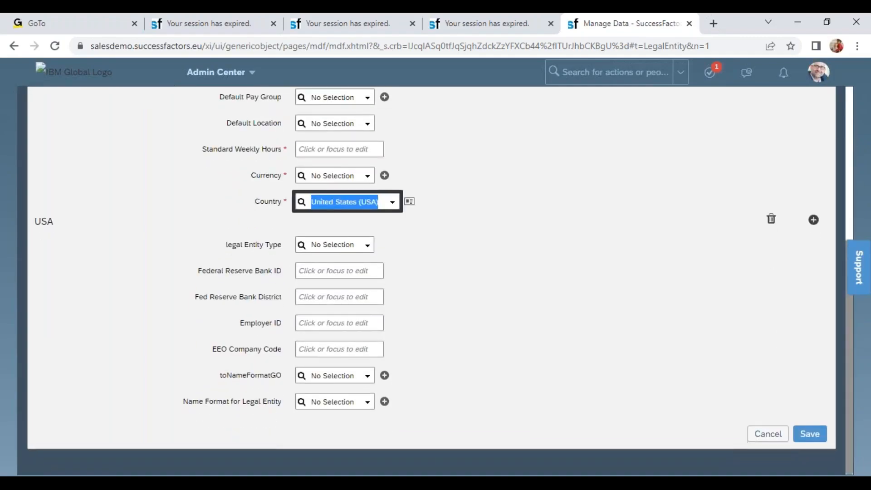
drag(408, 406, 47, 219)
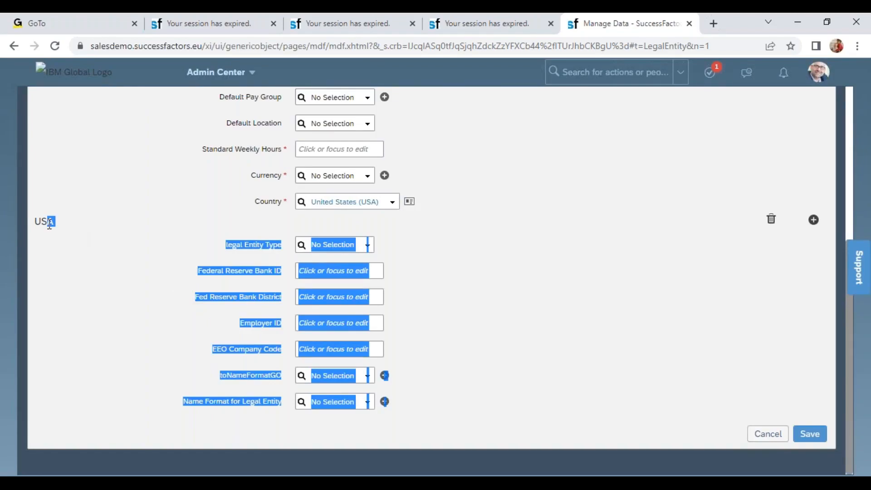
click(48, 219)
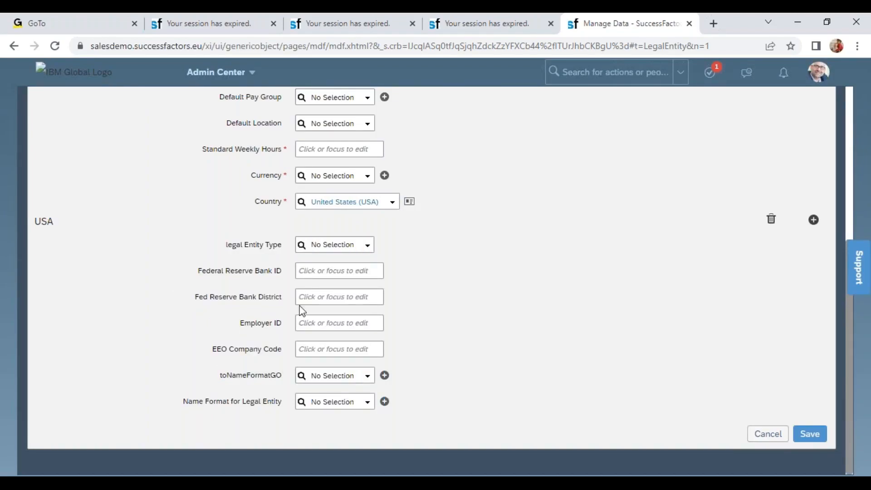
drag(209, 350, 290, 353)
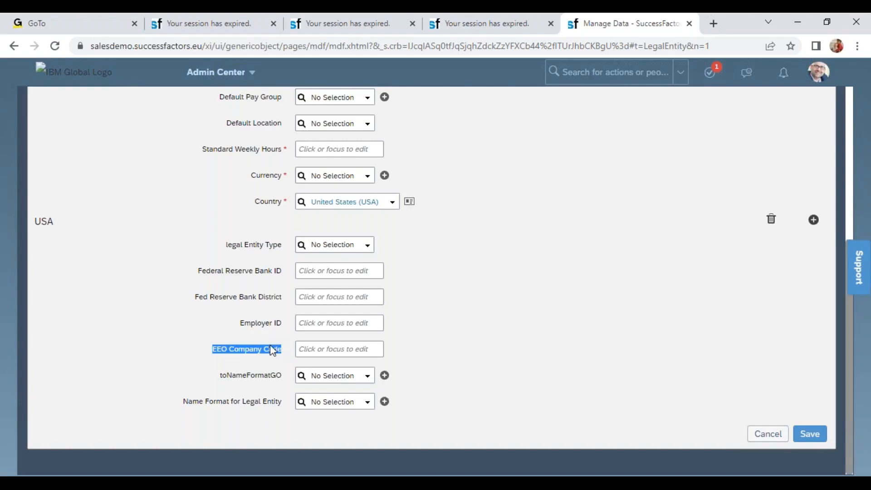
drag(209, 296, 290, 299)
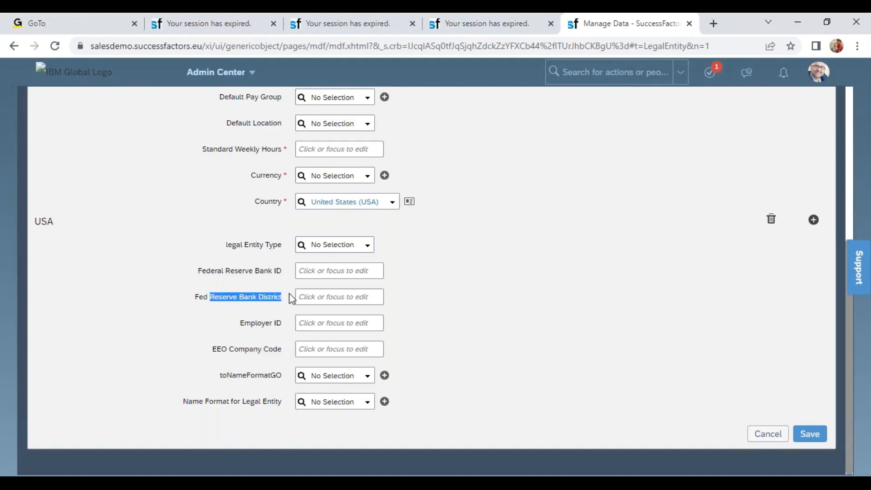
drag(221, 270, 288, 274)
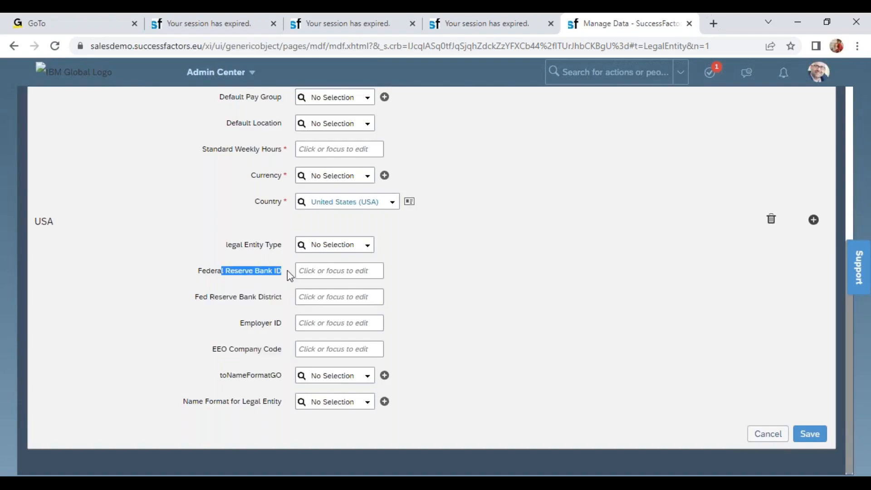
click(367, 249)
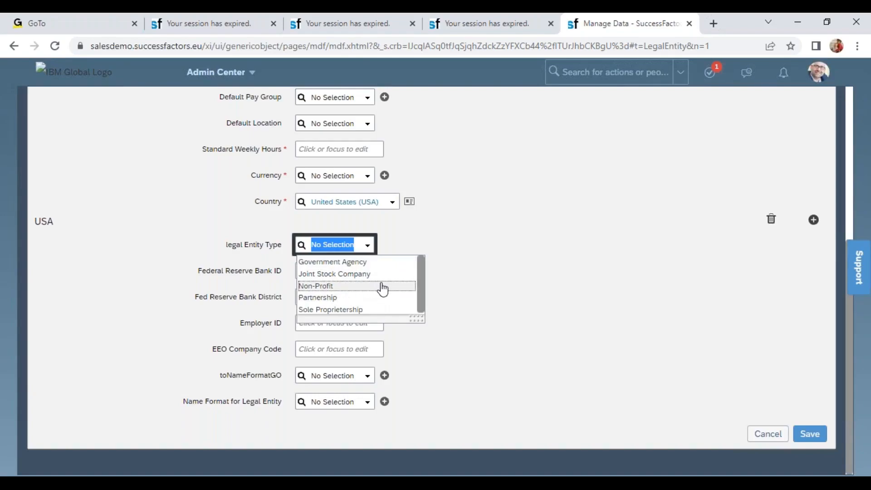
click(488, 307)
drag(366, 202, 311, 202)
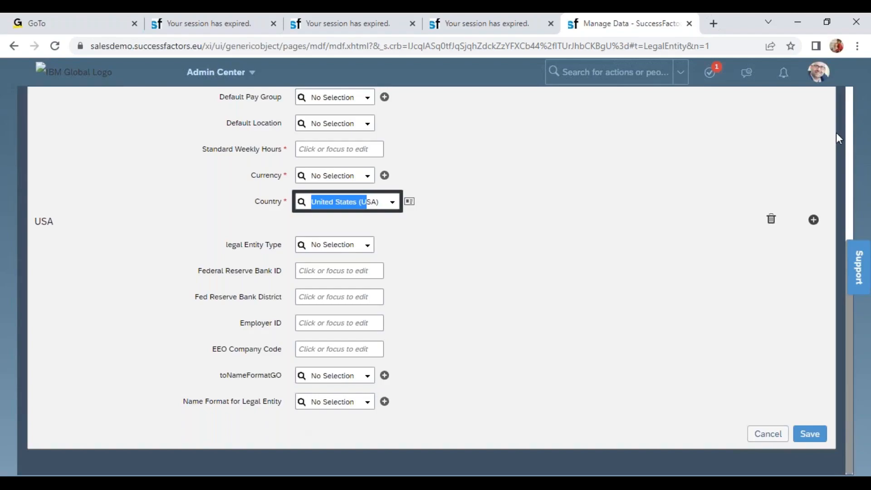
scroll(846, 127, up, 5)
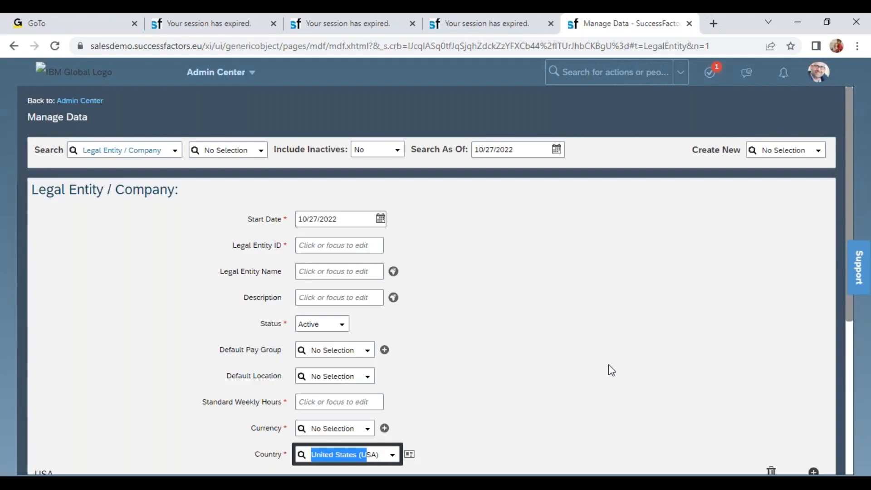
Step: Switch to the training workbook in Excel and examine the MDF FO and Foundation Objects rows in the October Evening sheet's object types table
click(422, 482)
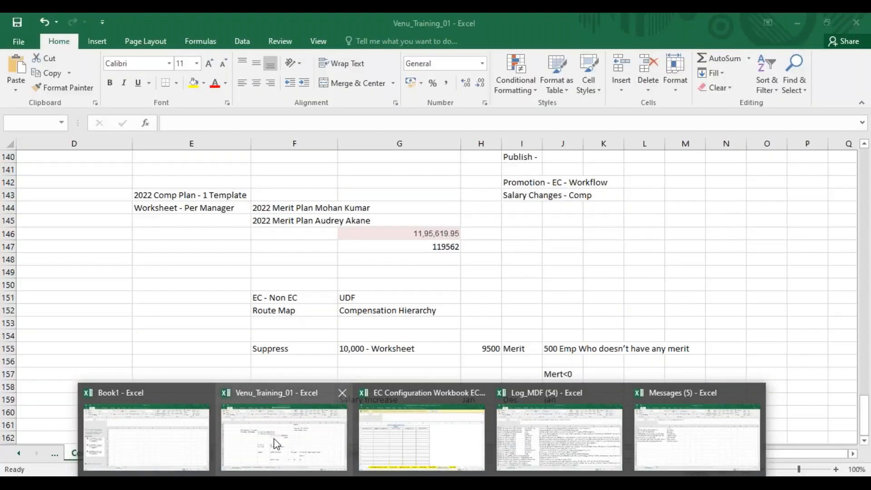
click(272, 443)
click(253, 453)
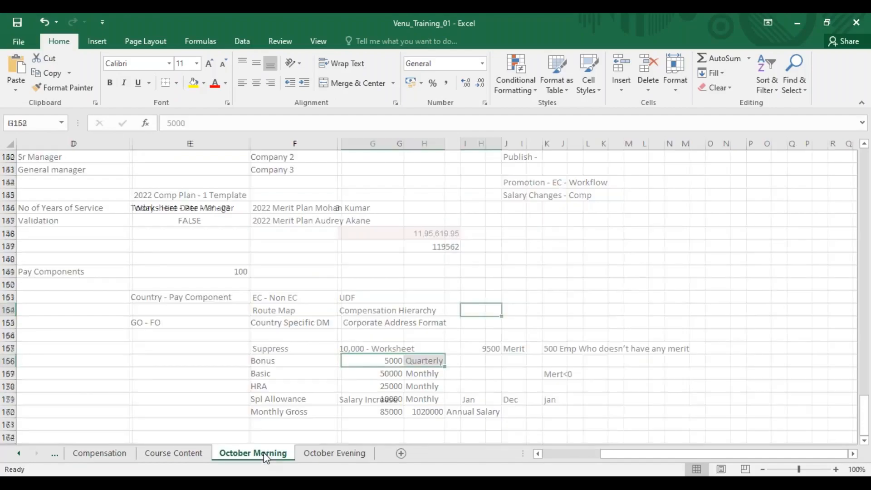
click(333, 453)
drag(867, 418, 868, 383)
click(78, 389)
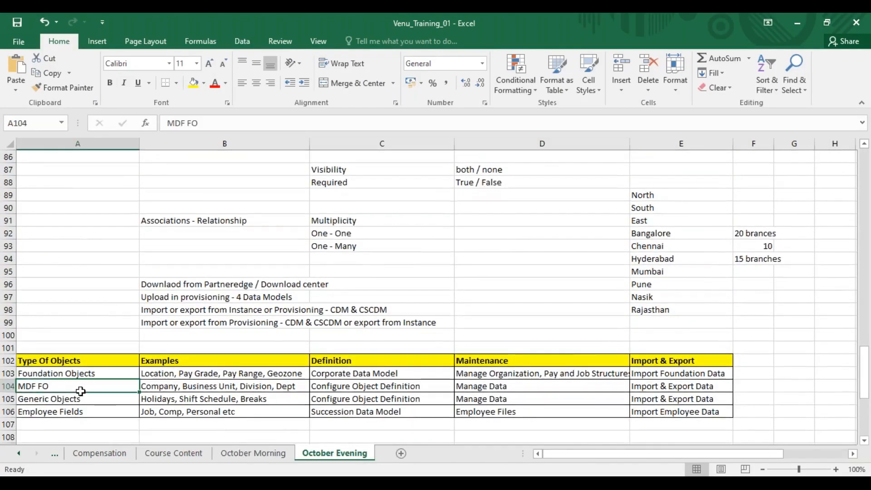
click(8, 386)
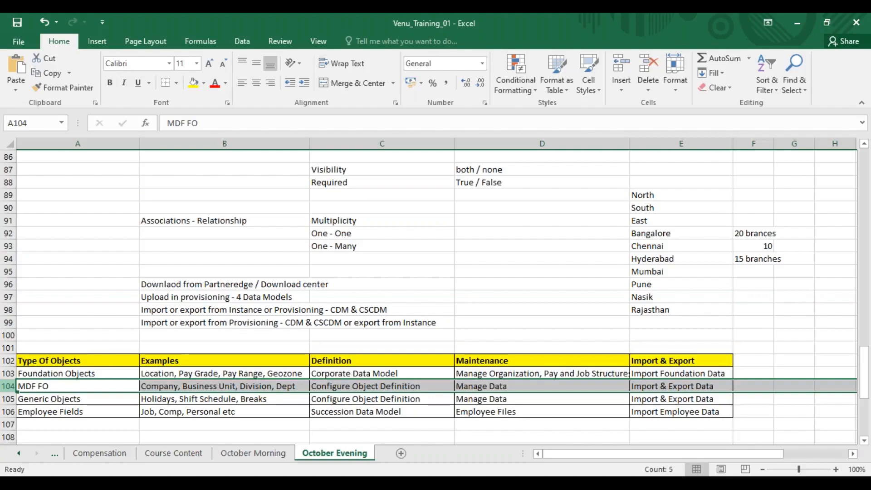
click(345, 389)
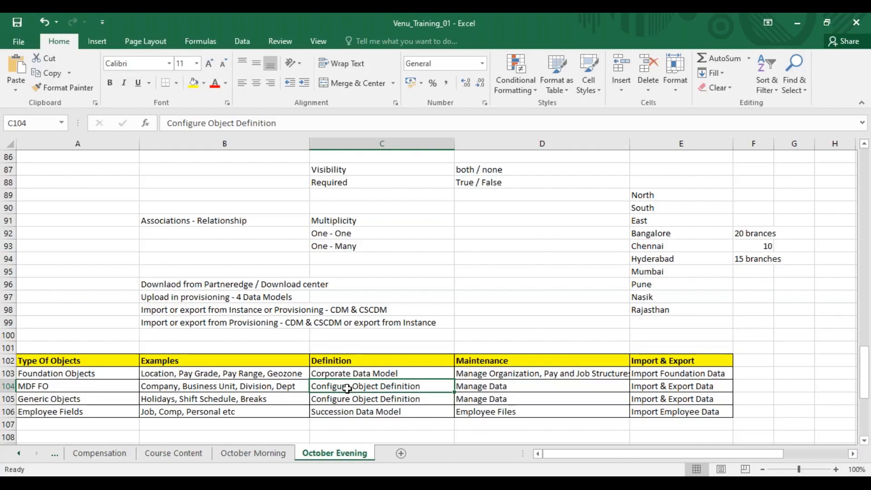
click(338, 371)
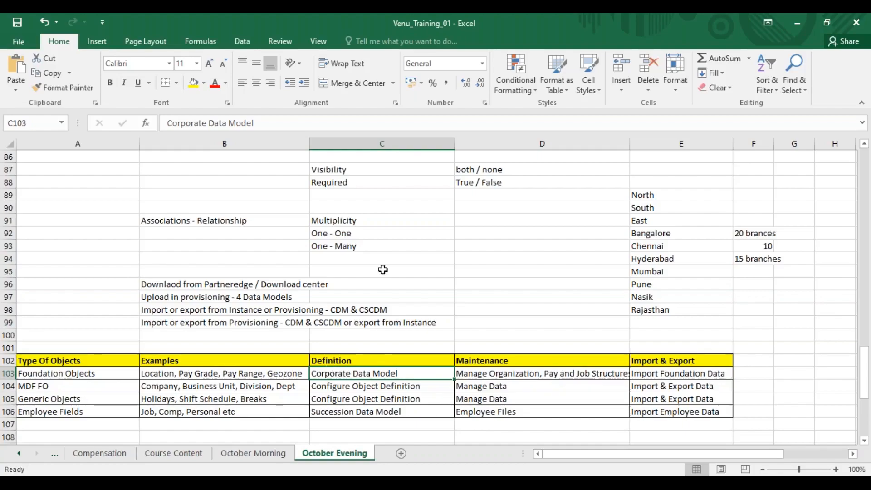
Step: Open the SuccessFactors instance from the link in the Gmail access details message and log in
click(617, 33)
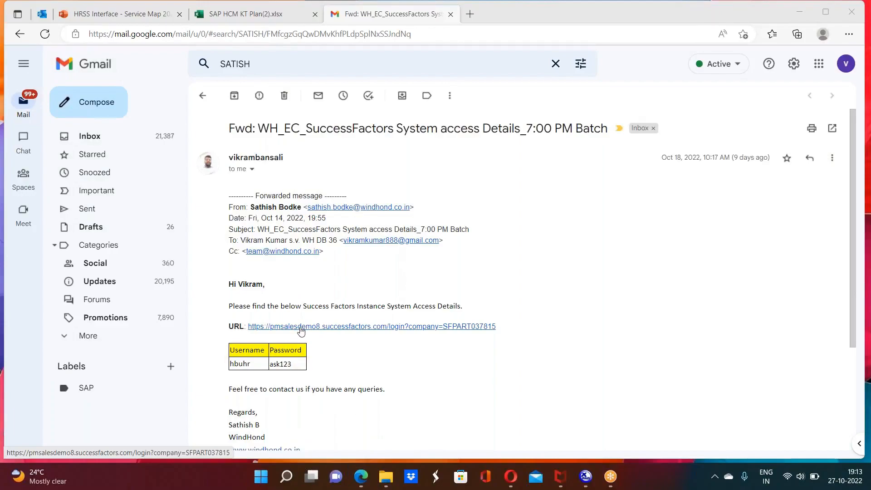
click(301, 327)
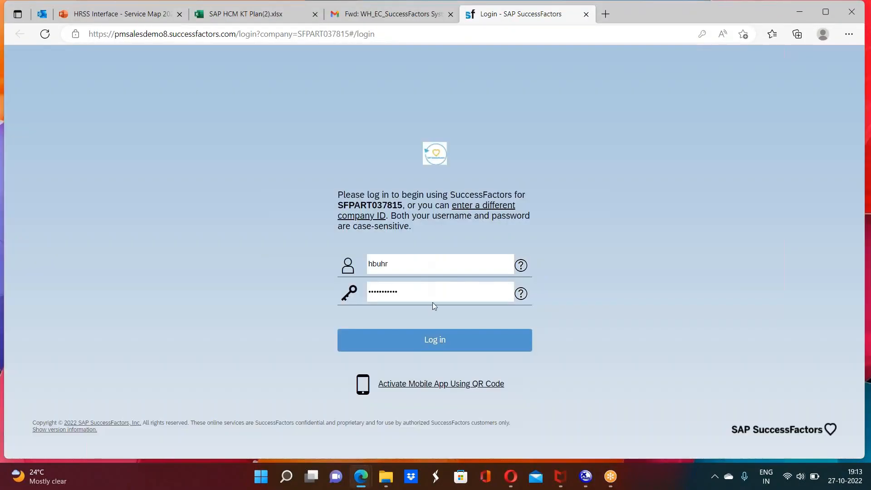
click(436, 342)
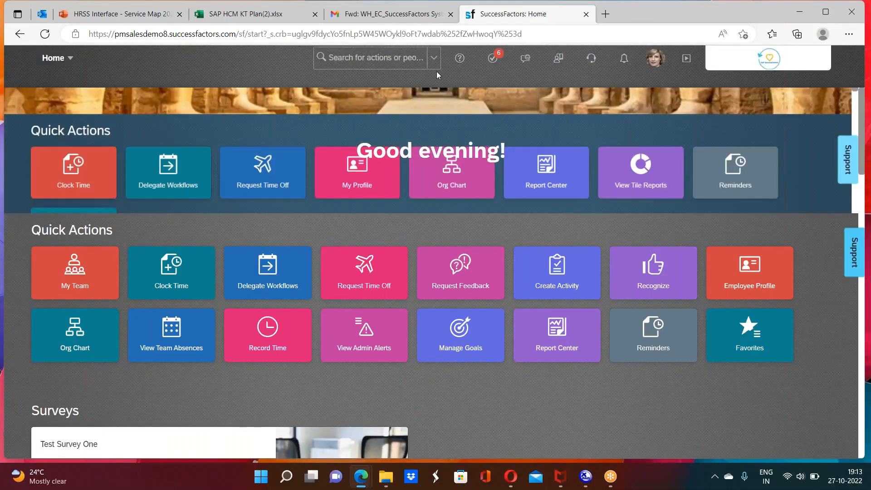
Step: Search the actions for "manage data" and open Manage Data in this instance
click(406, 59)
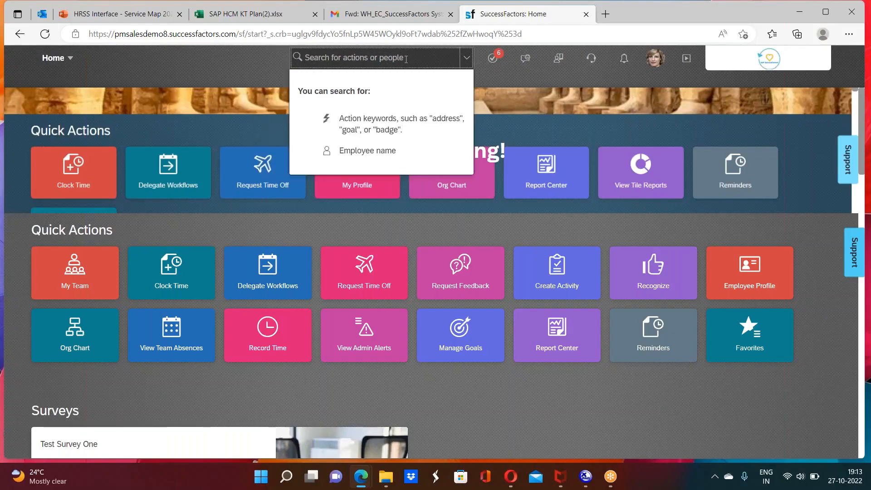
text(manage data)
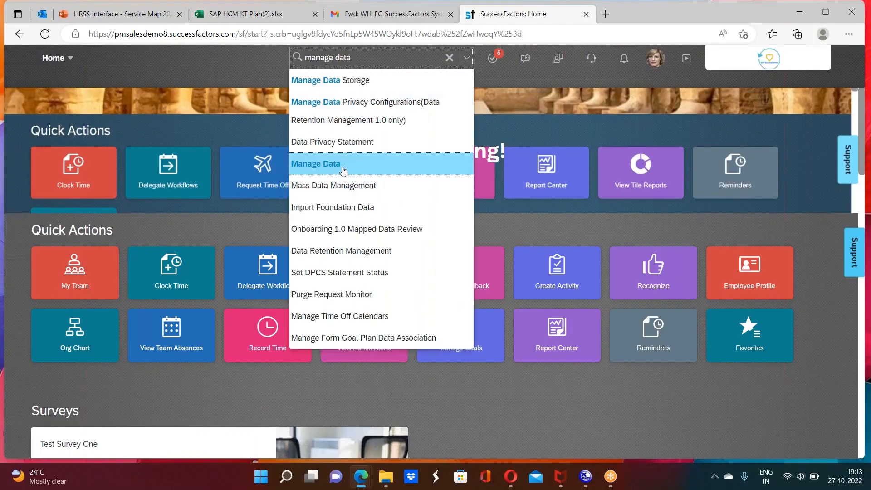
click(356, 167)
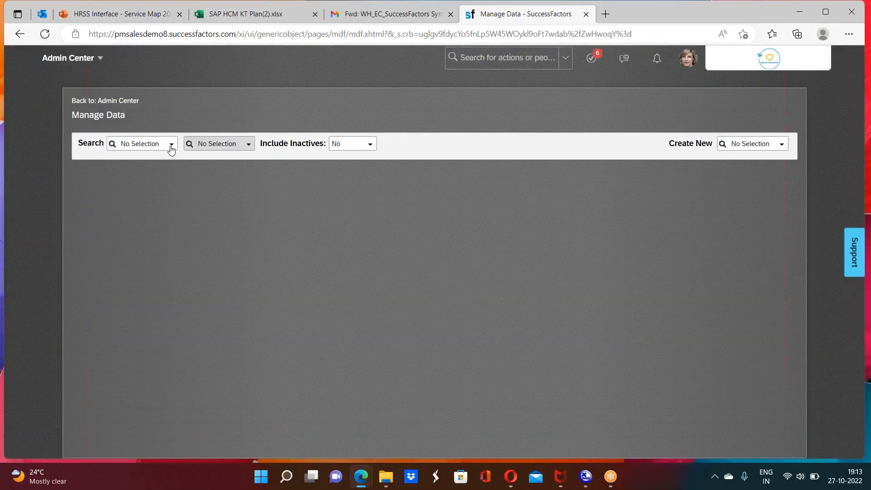
click(171, 145)
text(c)
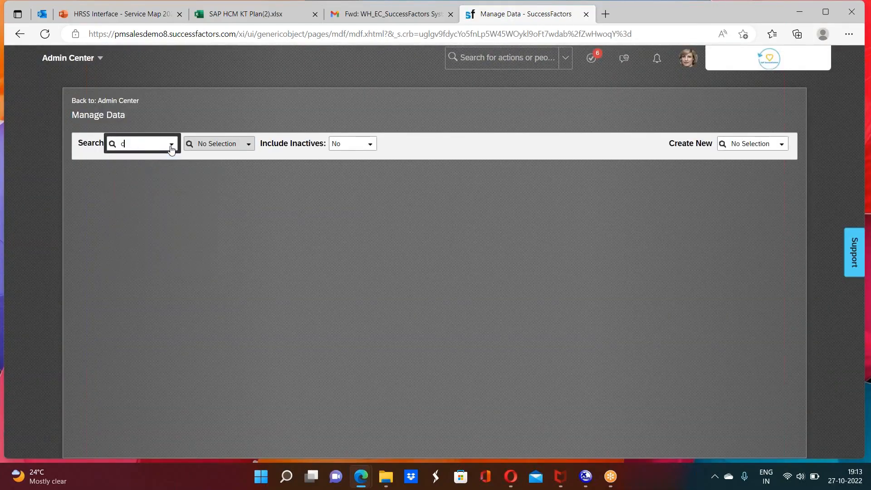
text(ompany)
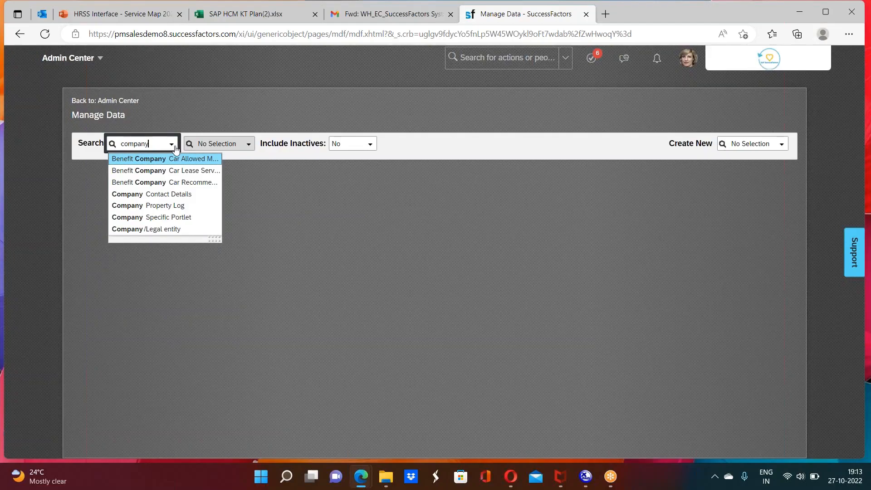
click(219, 145)
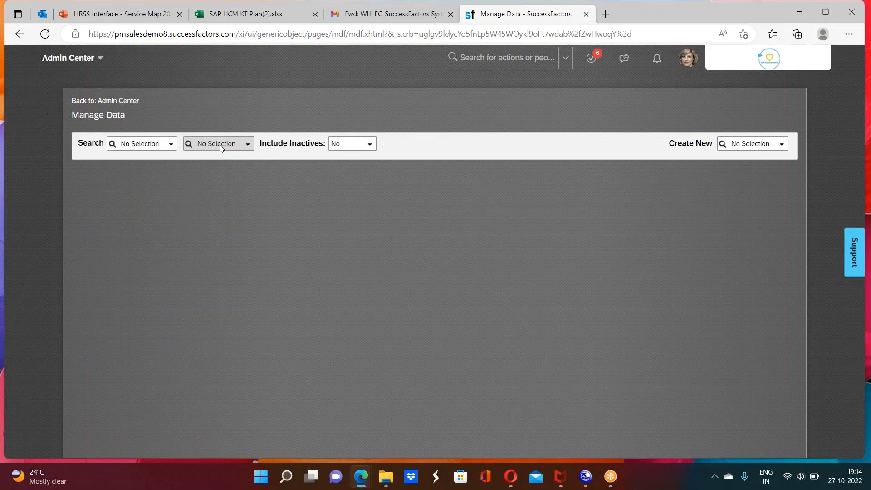
click(171, 144)
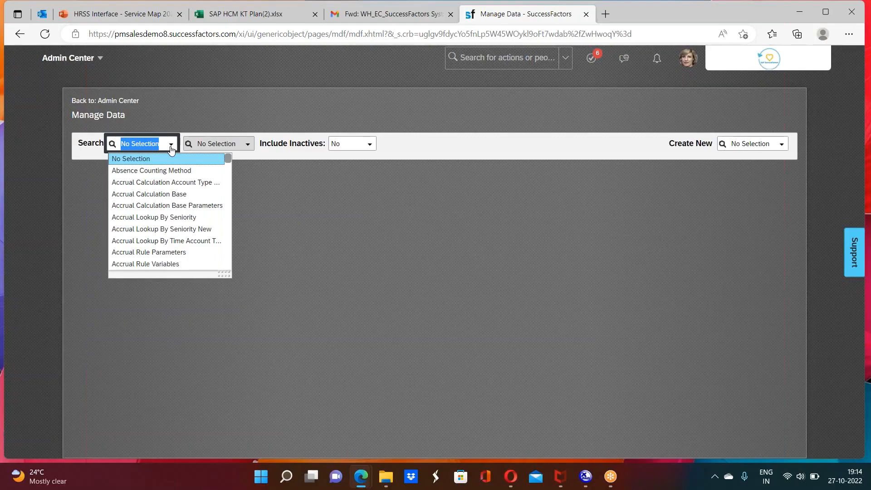
text(comp)
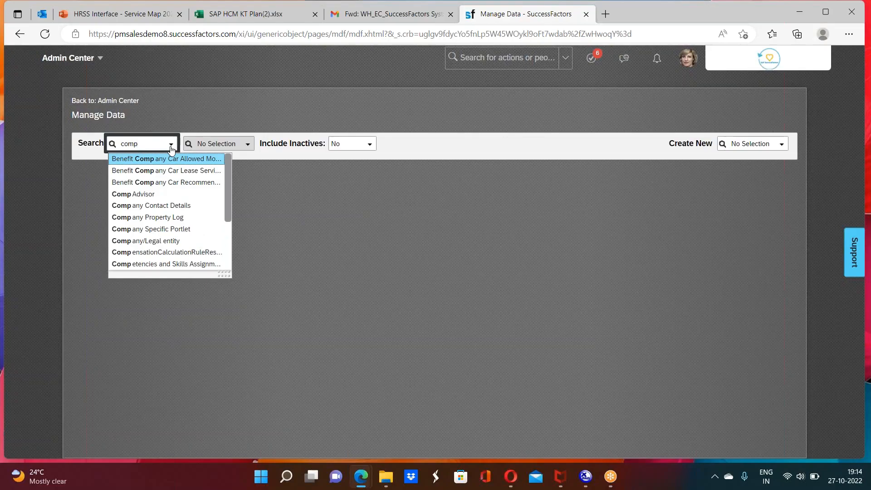
text(any)
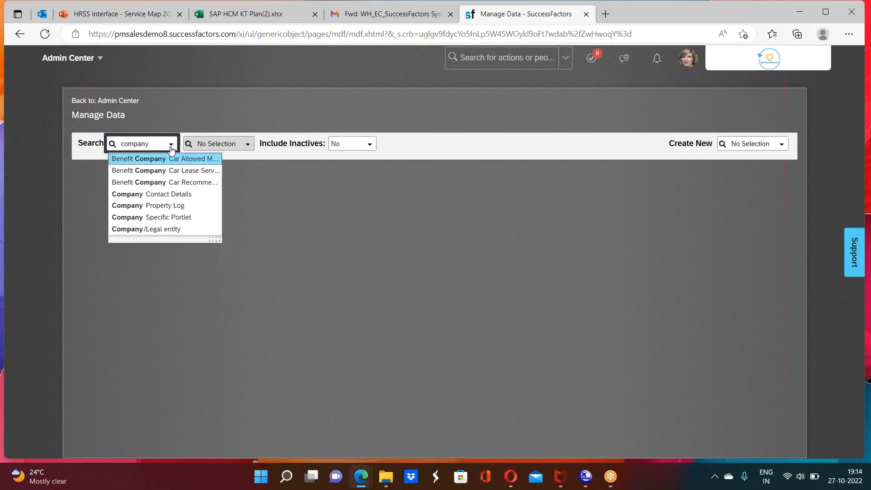
click(222, 146)
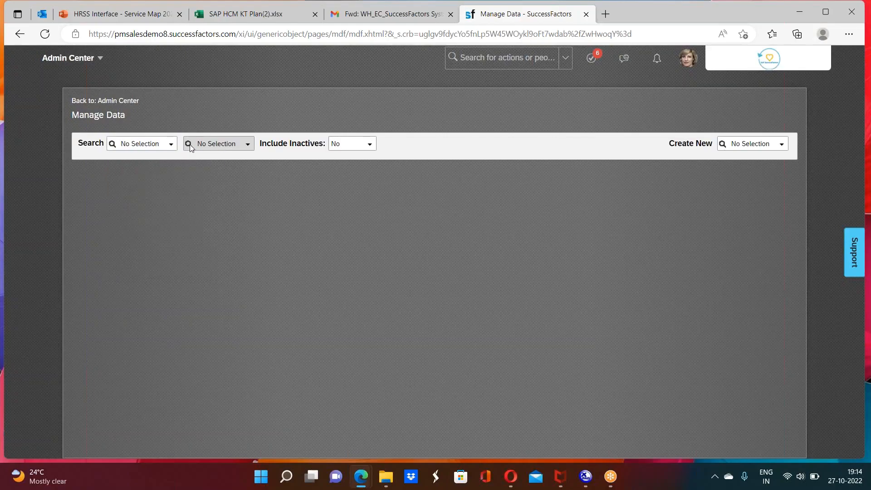
Step: Search the Business Unit records for code 6801 and open the Head office record
click(170, 144)
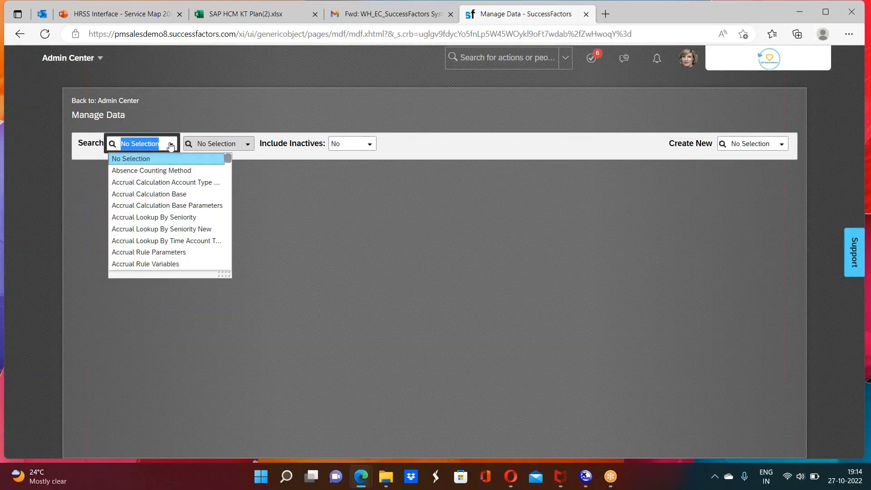
text(busine)
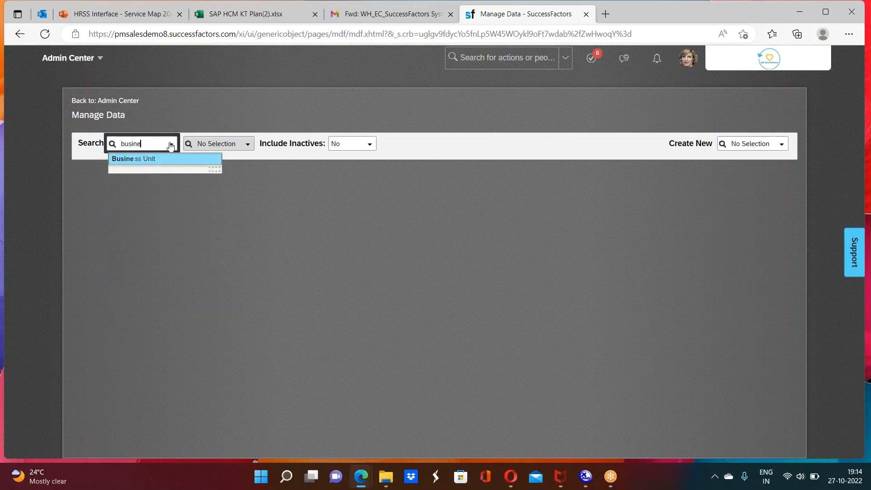
click(154, 159)
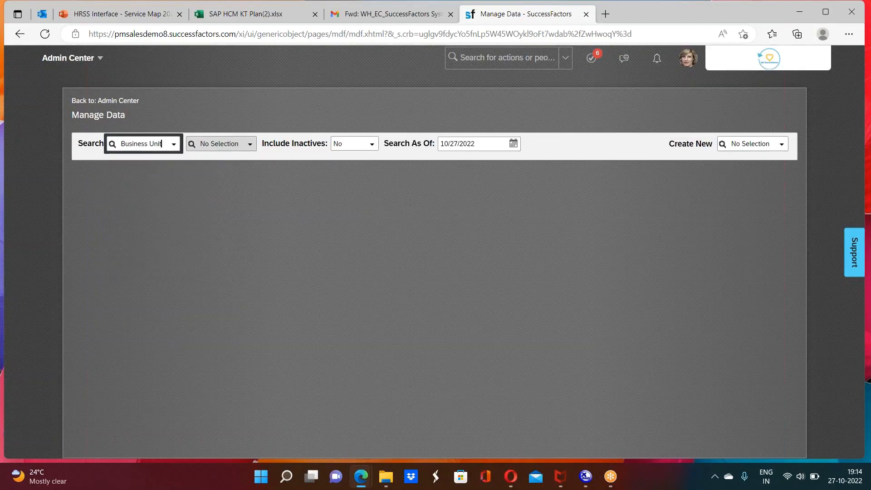
click(220, 144)
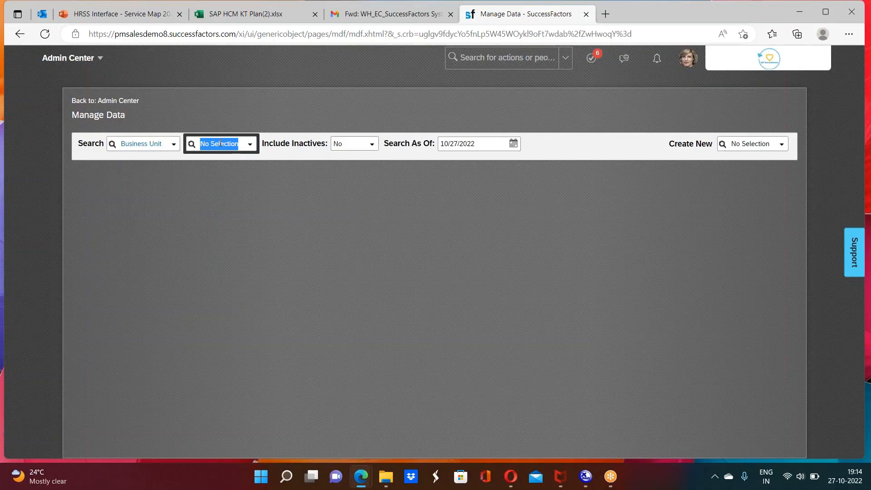
text(6801)
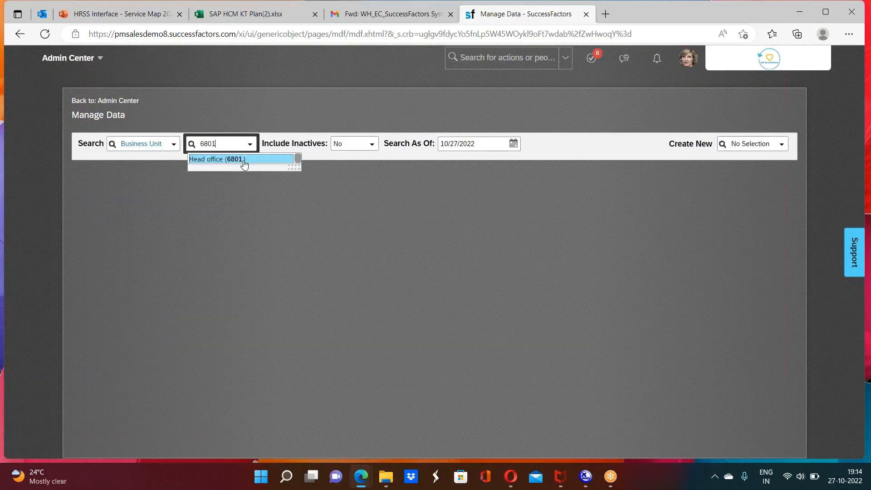
click(243, 159)
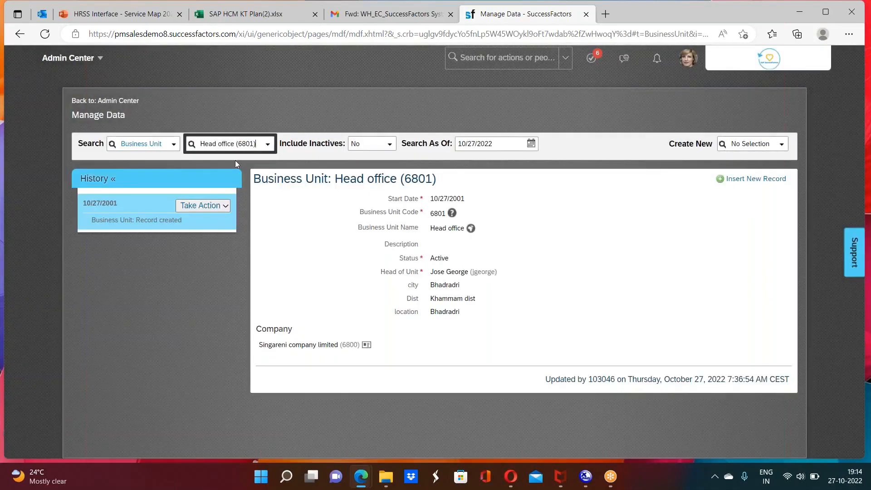
Step: Switch the search to Company/Legal entity, look up code 6800 and open the Singareni company limited record
click(173, 145)
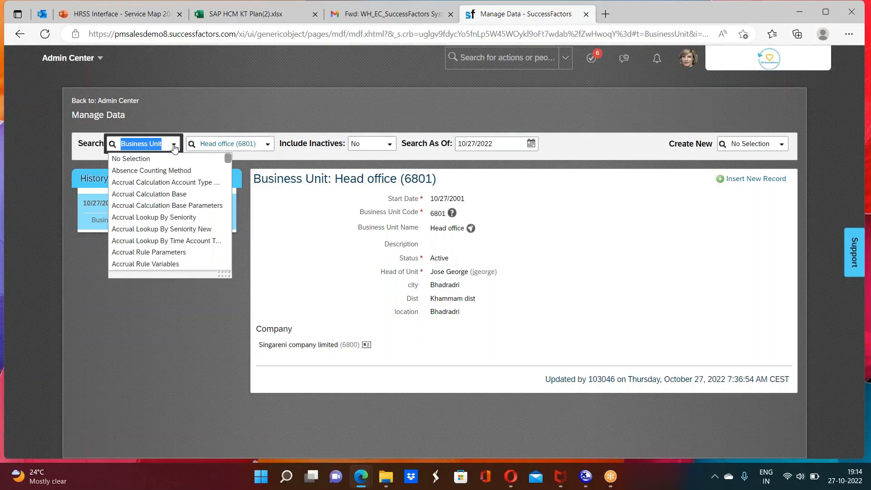
text(legal)
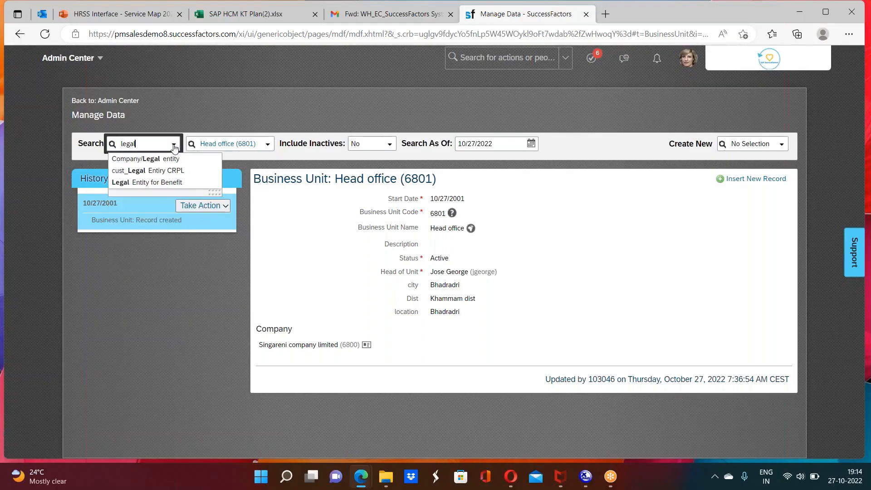
click(153, 159)
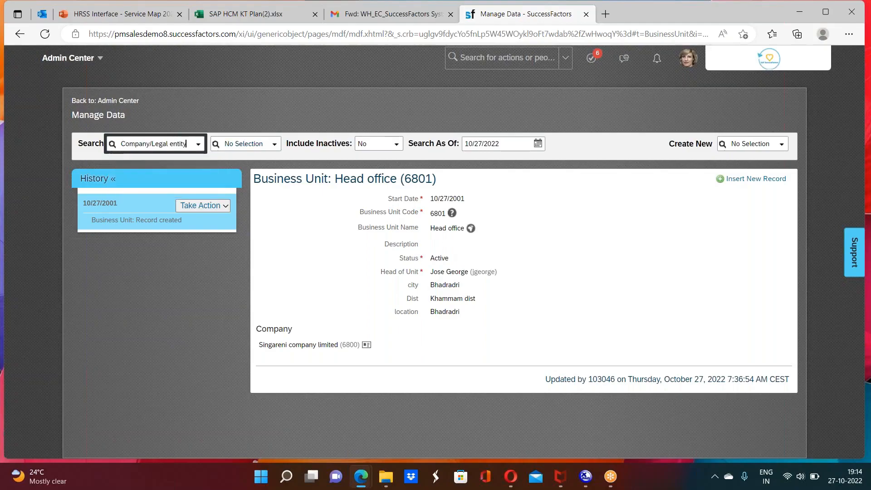
click(250, 146)
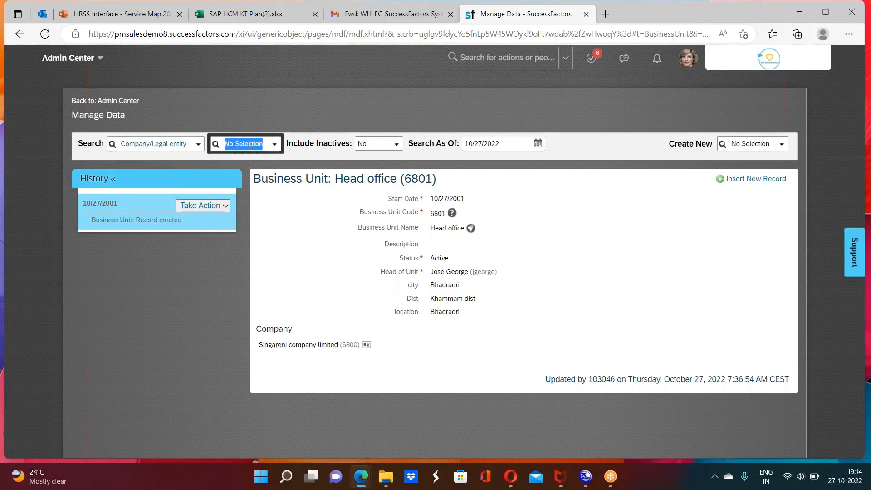
key(BackSpace)
text(6800)
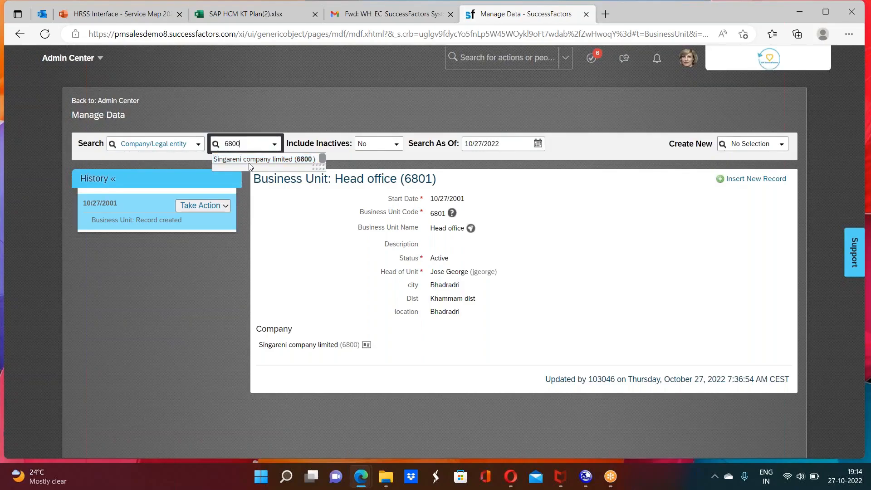
click(253, 160)
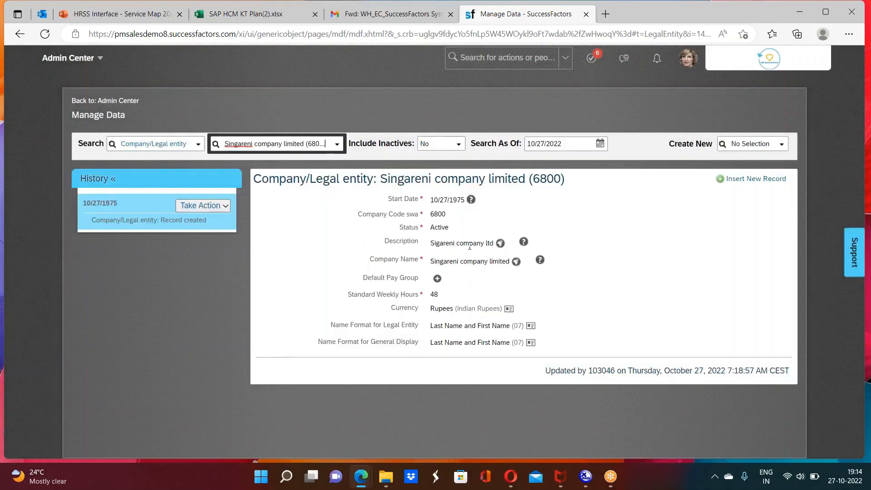
Step: Open the company's 10/27/1975 entry for correction and examine its editable fields
click(217, 204)
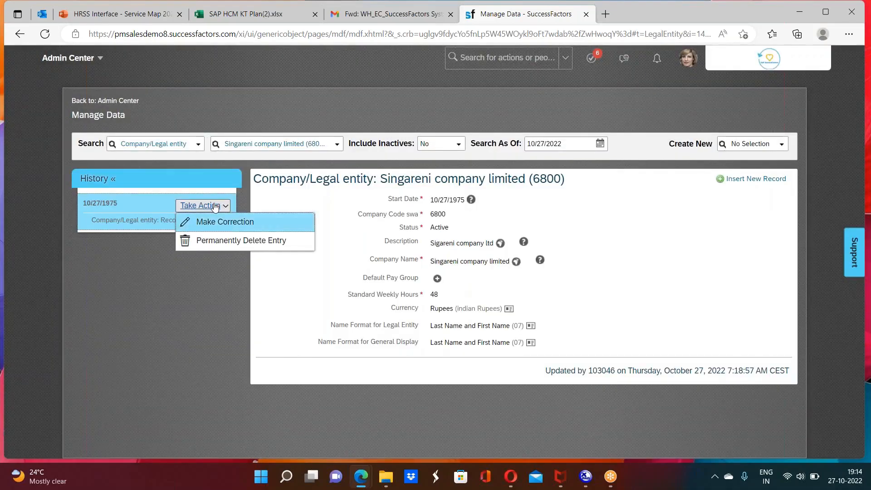
click(213, 224)
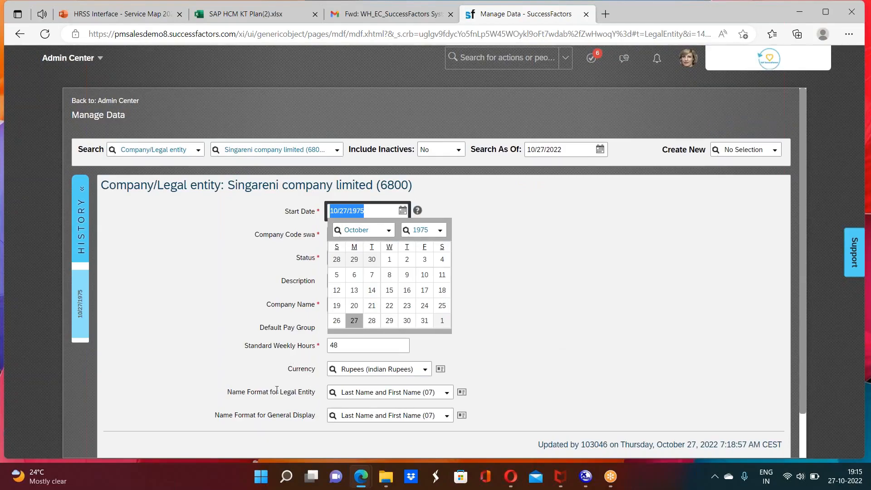
click(524, 237)
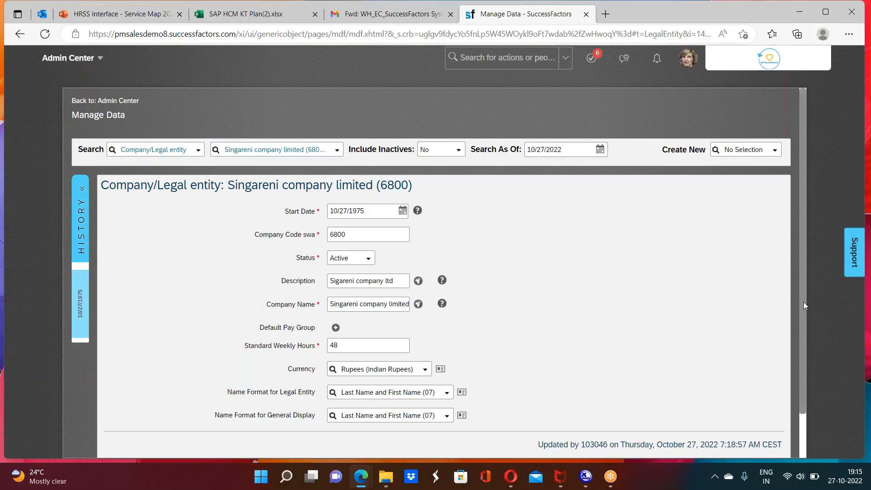
Step: Return to the home page and search the actions for "configuration"
click(107, 58)
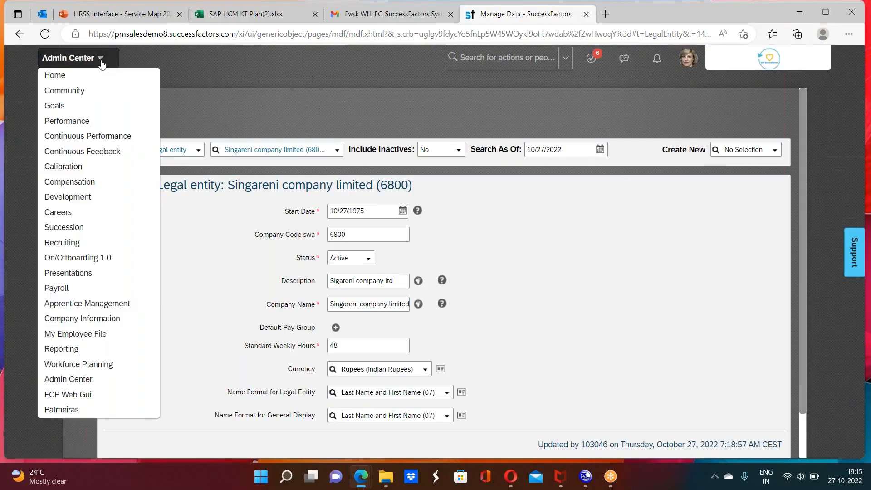
click(79, 76)
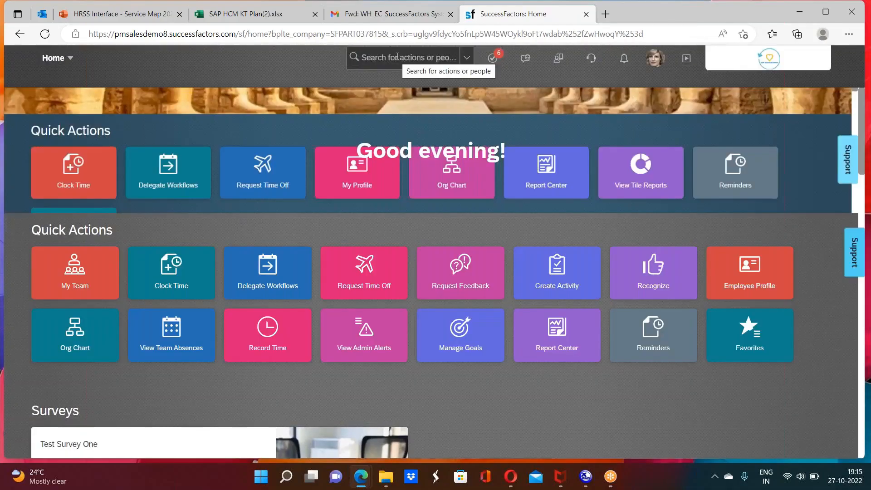
click(397, 58)
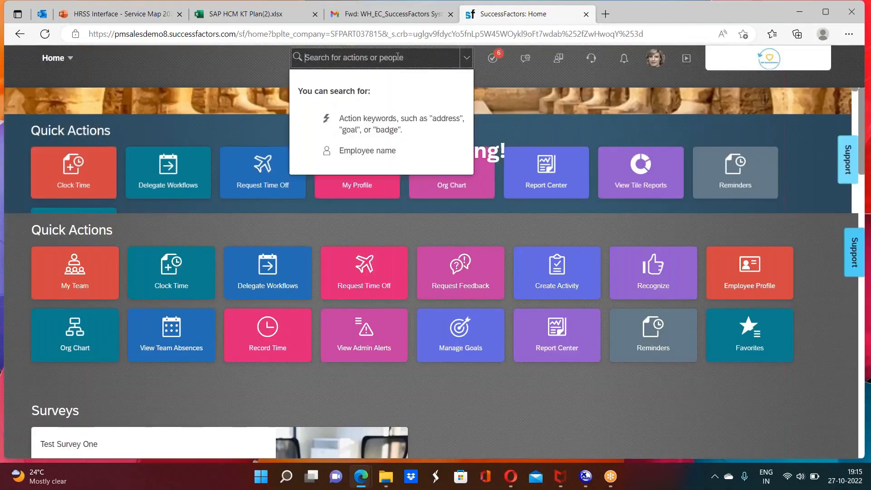
text(conf)
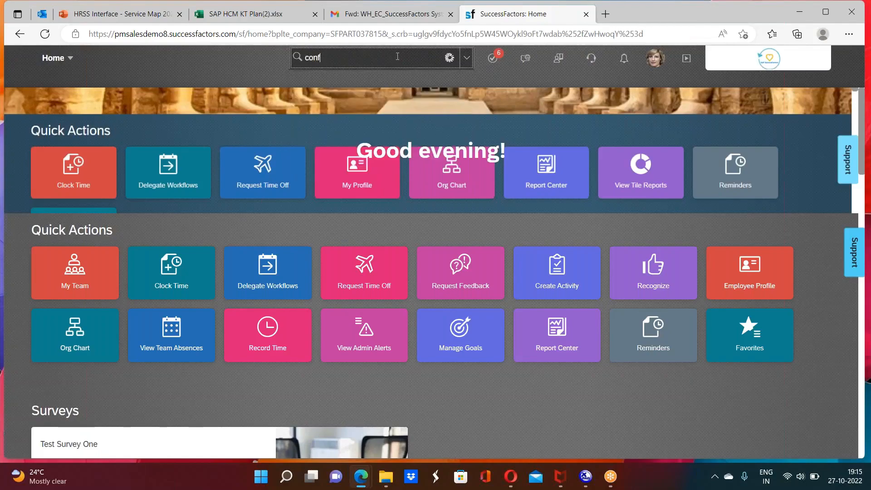
text(iguration)
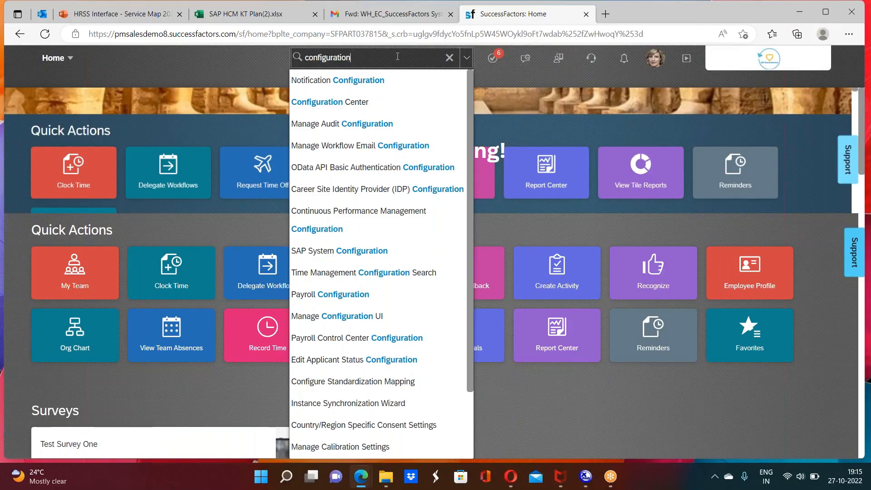
Step: Replace the action search with "con obj" and open Configure Object Definitions
key(BackSpace)
key(BackSpace)
key(BackSpace)
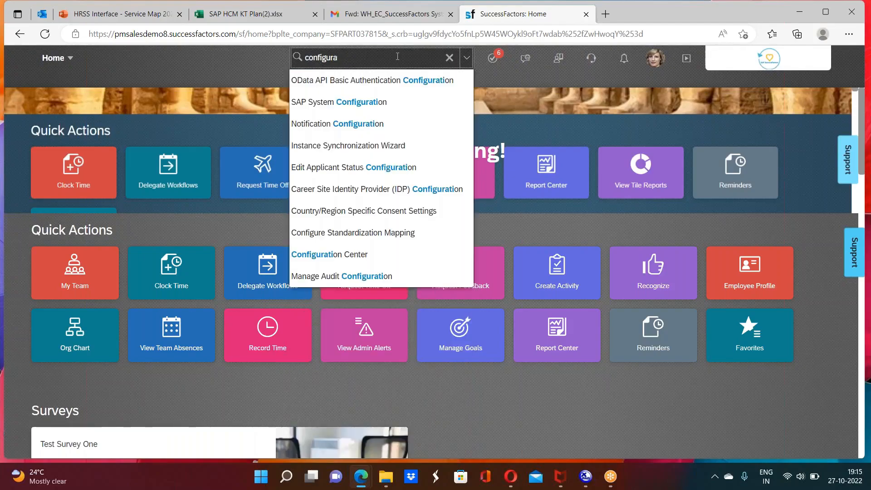
key(BackSpace)
key(BackSpace)
key(BackSpace)
key(BackSpace)
key(BackSpace)
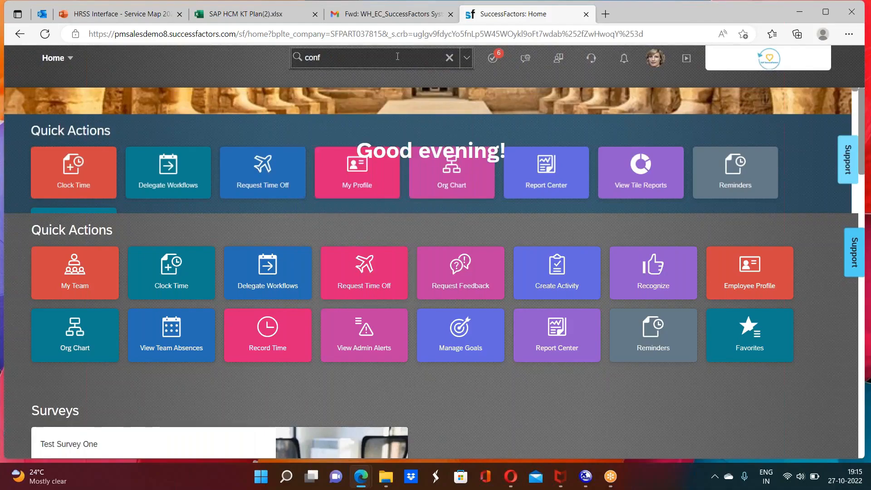
key(BackSpace)
text(obj)
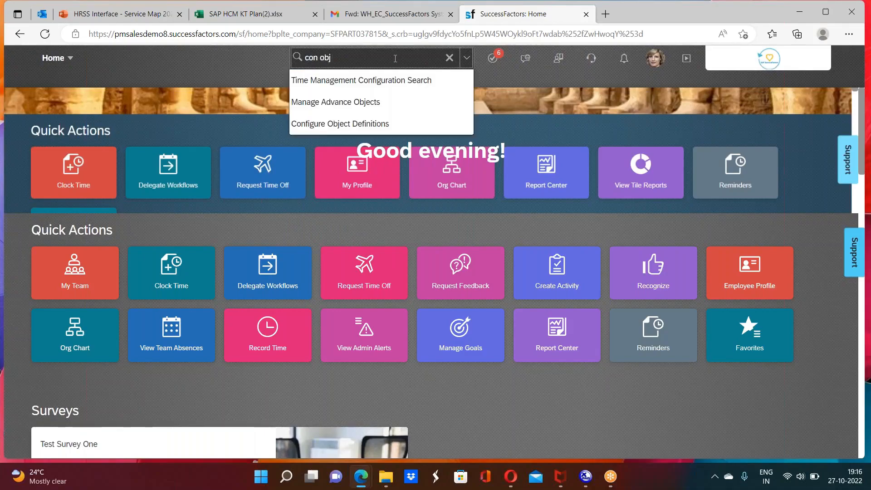
click(366, 125)
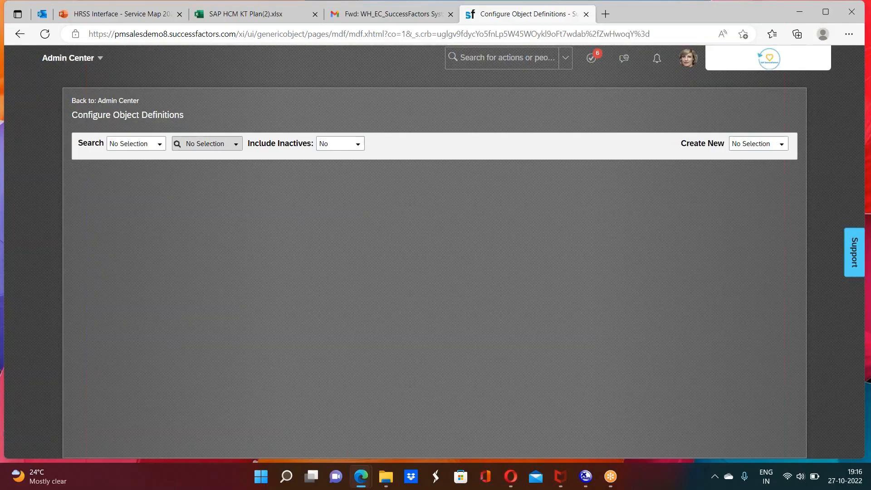
Step: Search the Object Definition records for "company", select Company/Legal entity and open its definition for correction
click(159, 145)
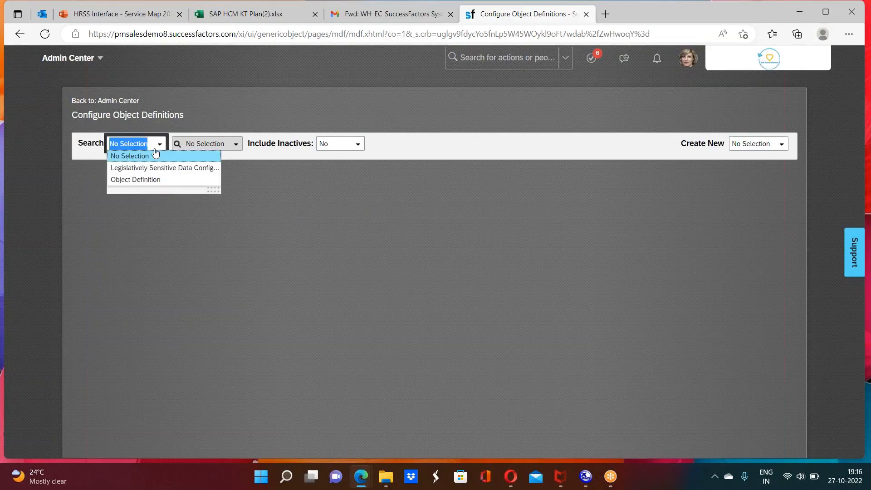
click(133, 183)
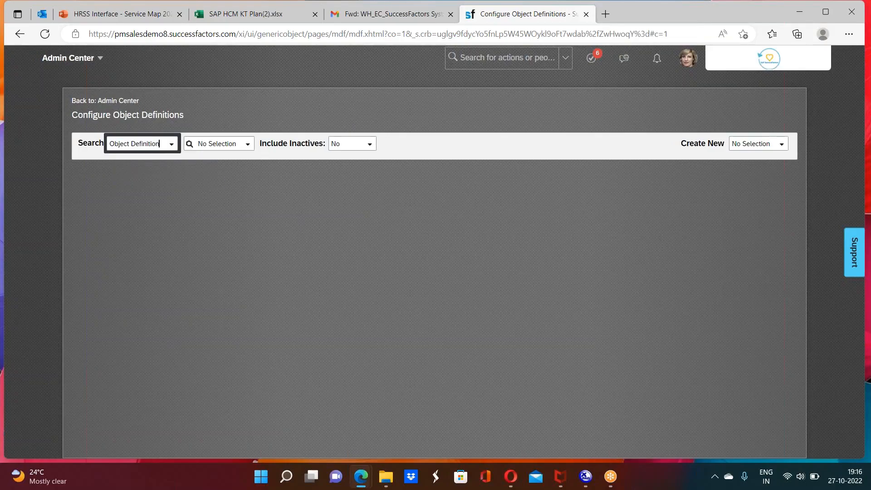
click(247, 144)
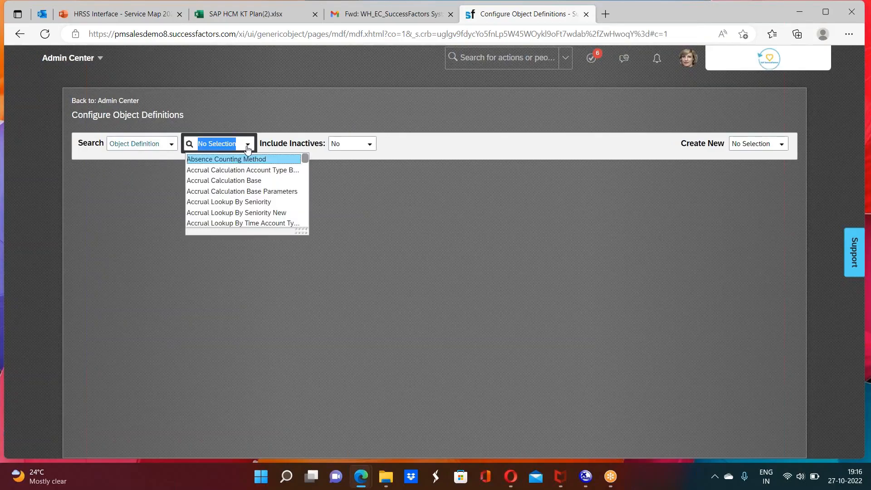
key(BackSpace)
text(comp)
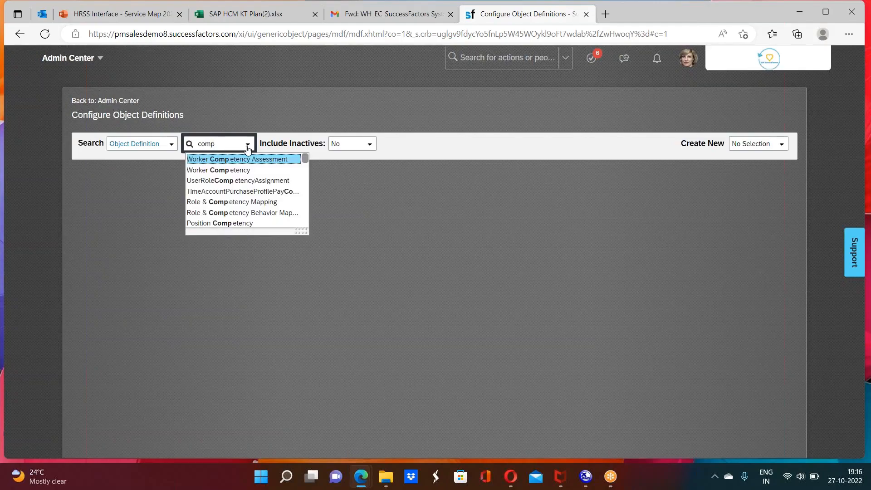
text(any/Legal entity)
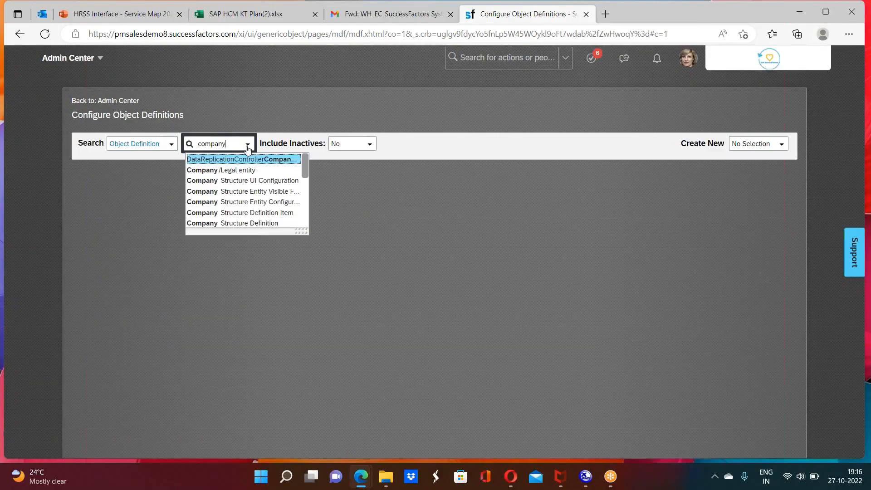
click(233, 173)
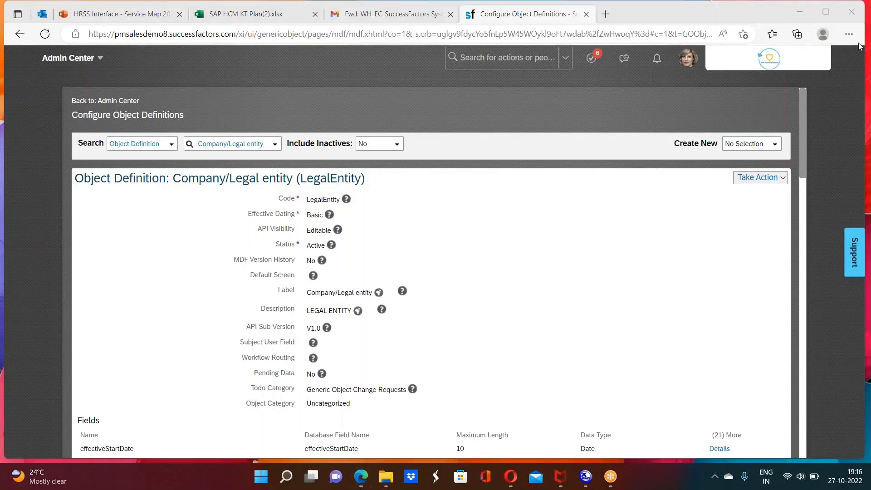
click(761, 179)
click(718, 195)
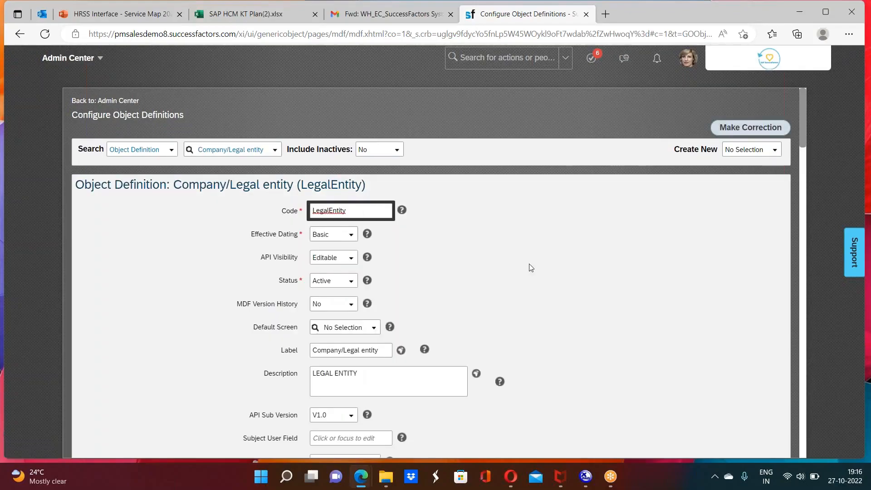
Step: Examine the Company/Legal entity definition's general settings, its Fields list with database names, maximum lengths and data types, and the start of its Associations
click(793, 267)
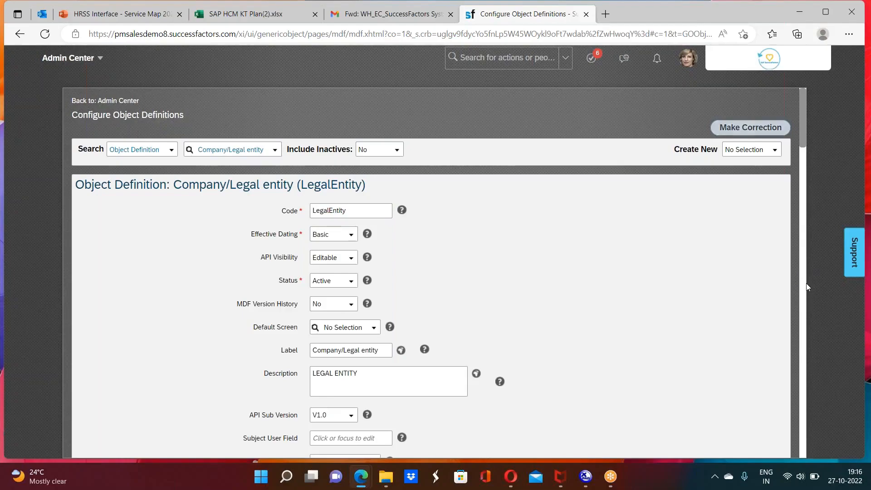
click(804, 287)
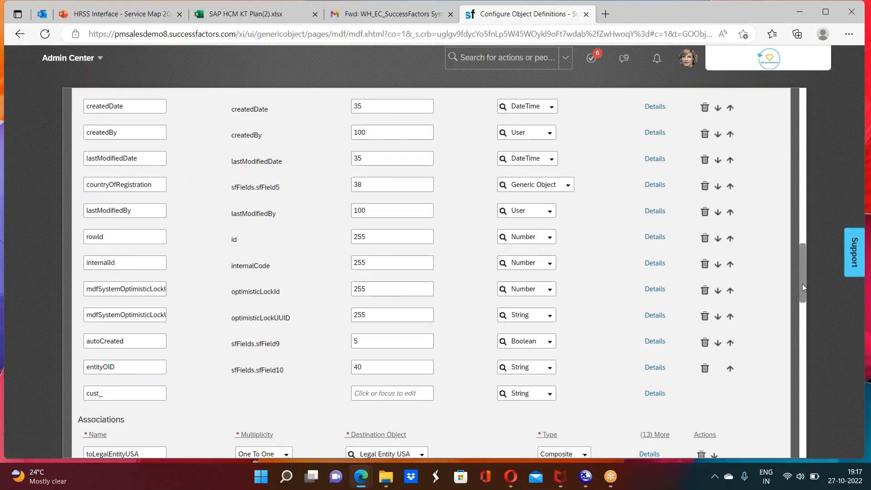
drag(801, 283, 757, 285)
scroll(760, 299, down, 2)
scroll(761, 288, up, 3)
scroll(758, 272, up, 4)
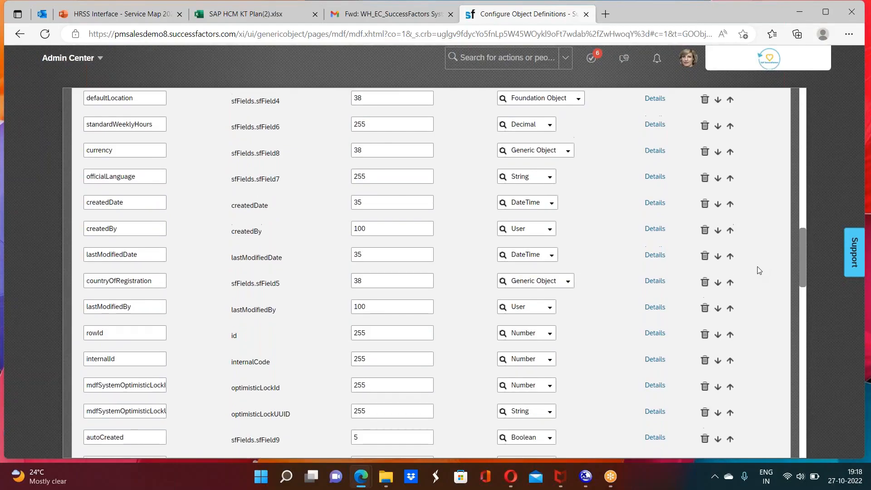
scroll(756, 248, up, 3)
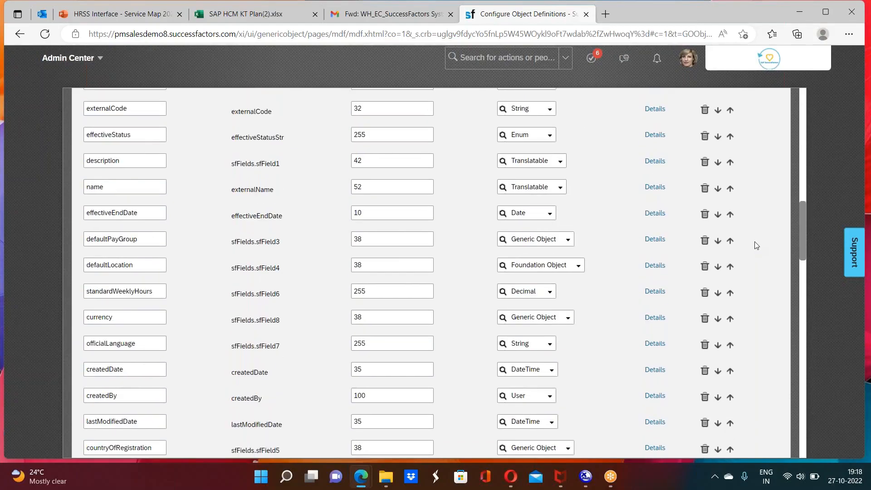
scroll(755, 229, up, 3)
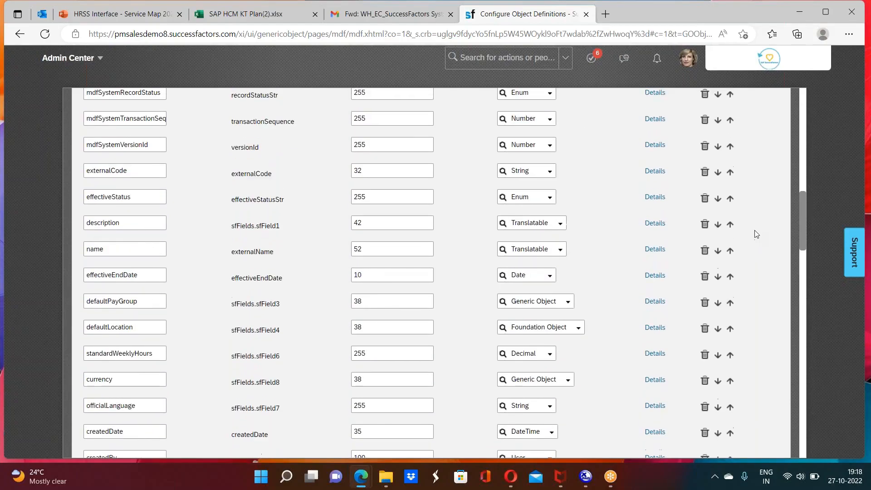
scroll(753, 218, up, 4)
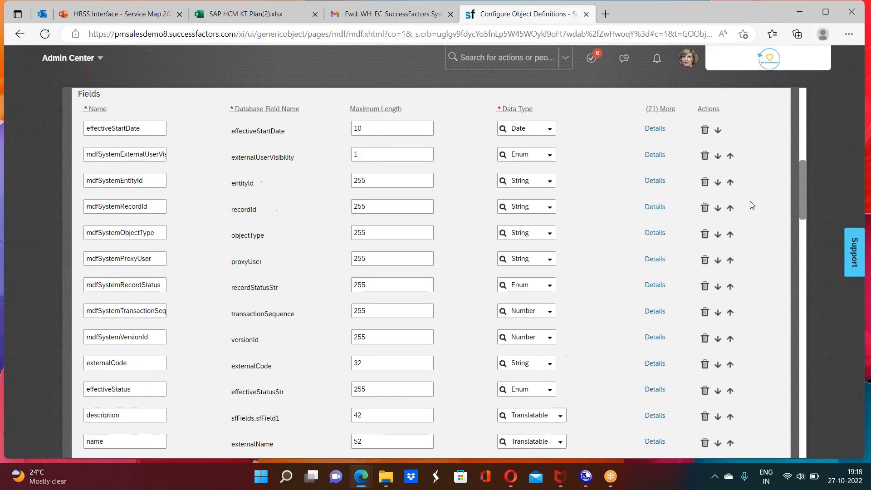
scroll(751, 193, up, 2)
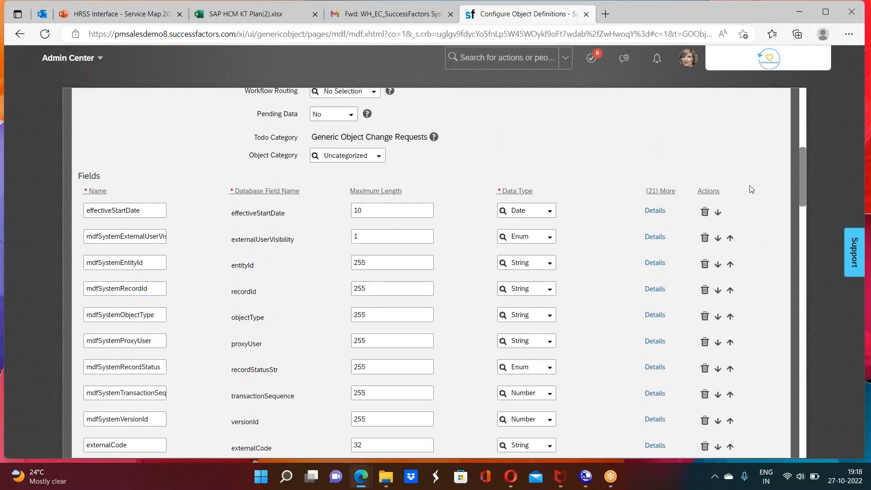
scroll(749, 175, up, 7)
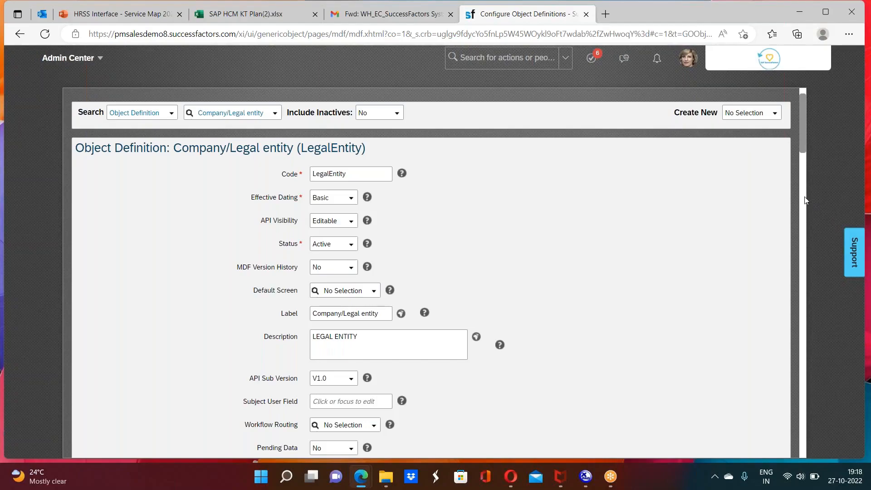
scroll(804, 190, down, 7)
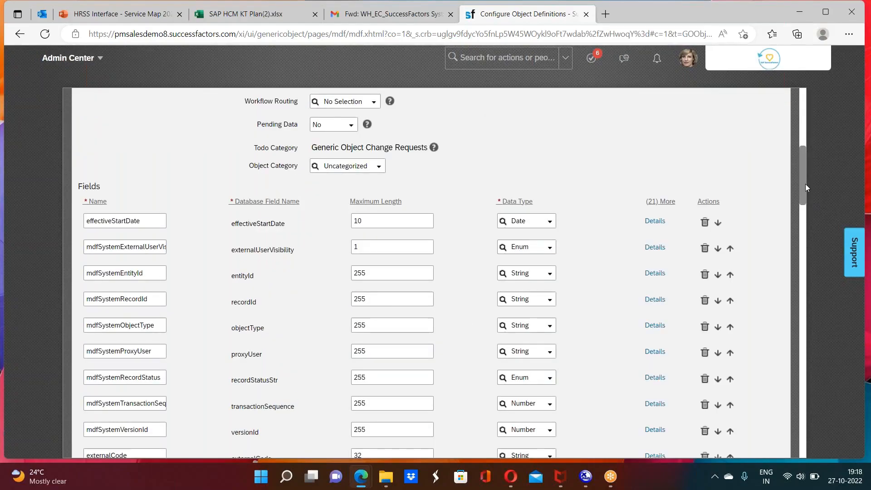
mouse_move(804, 185)
mouse_down()
mouse_move(812, 290)
mouse_move(809, 199)
mouse_up()
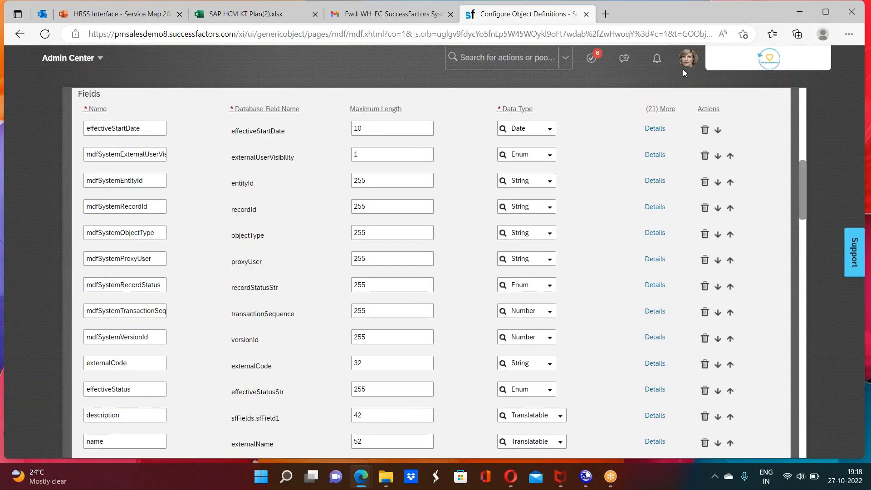
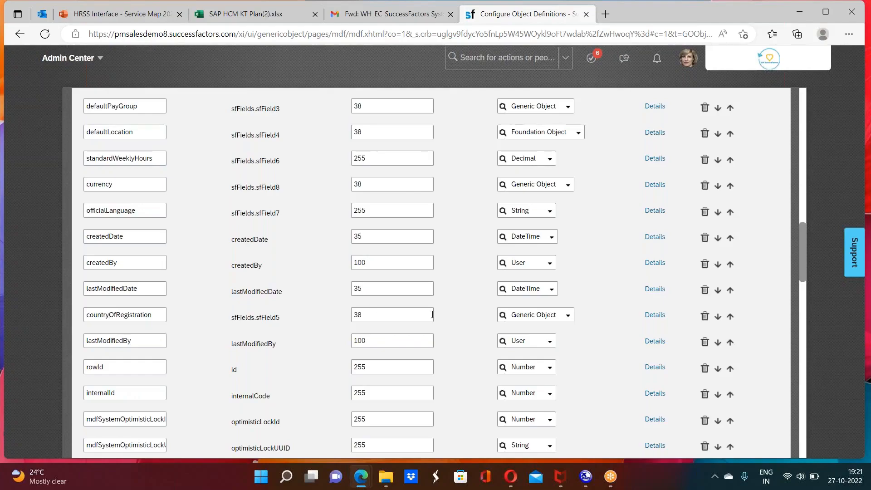
Step: Open the countryOfRegistration field's details, review its settings from label to field criteria and condition, and close them
click(659, 319)
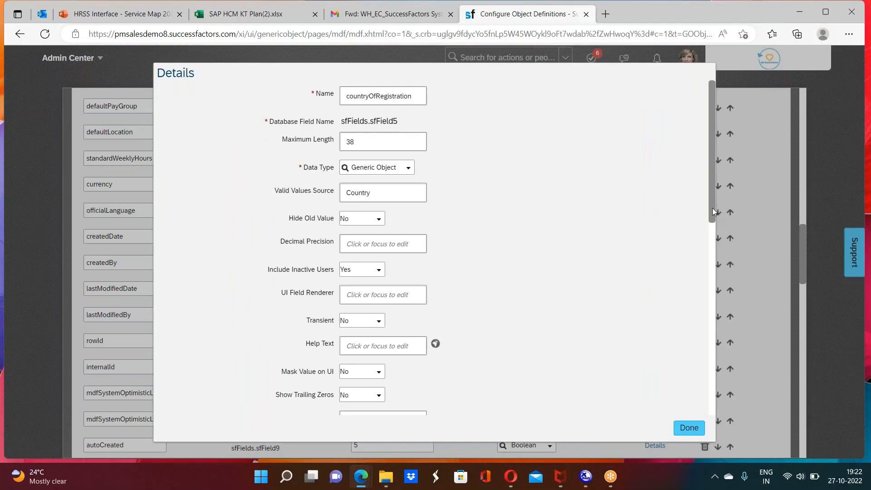
drag(712, 208, 713, 266)
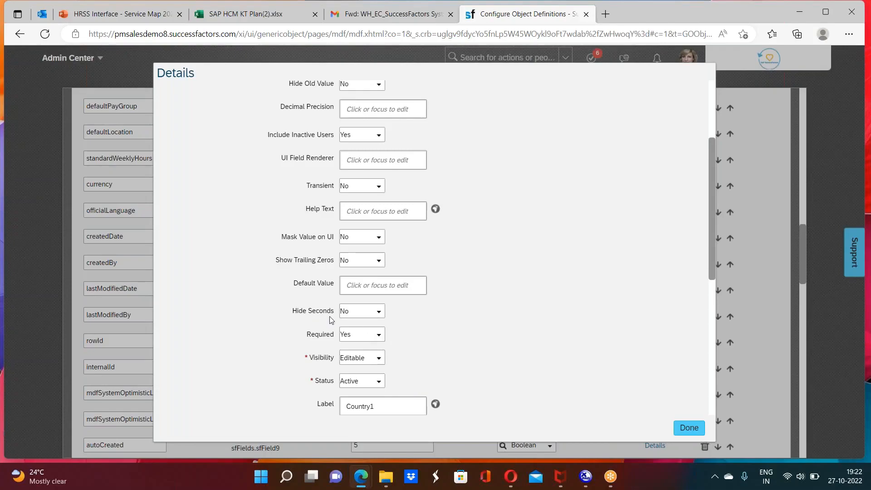
click(399, 406)
drag(711, 260, 710, 399)
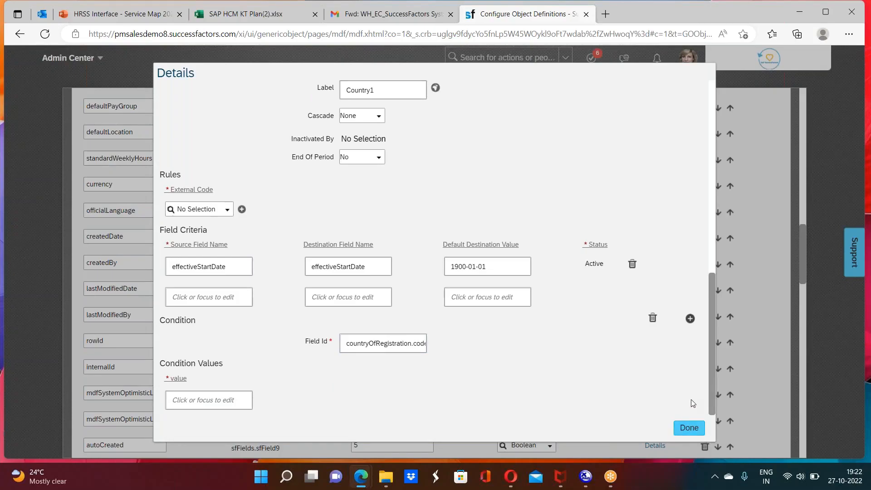
click(688, 428)
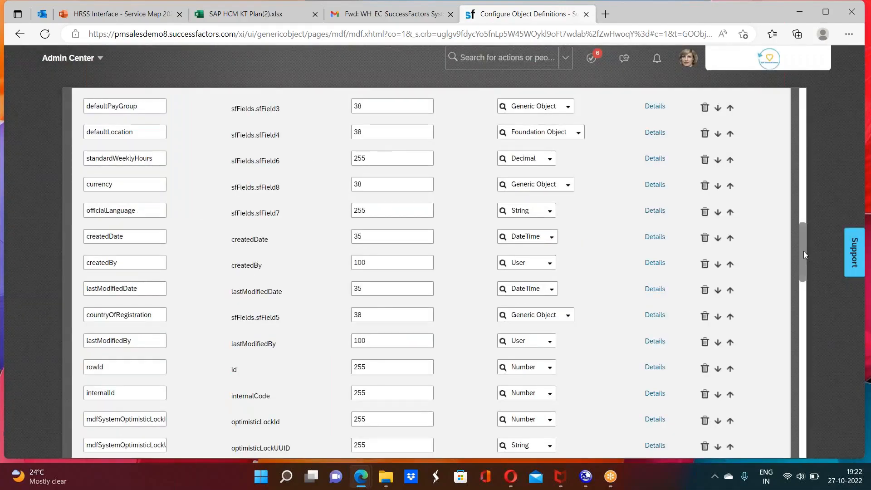
Step: Look up the employee who last updated the Company/Legal entity definition by searching for the shown user ID
drag(801, 263, 793, 422)
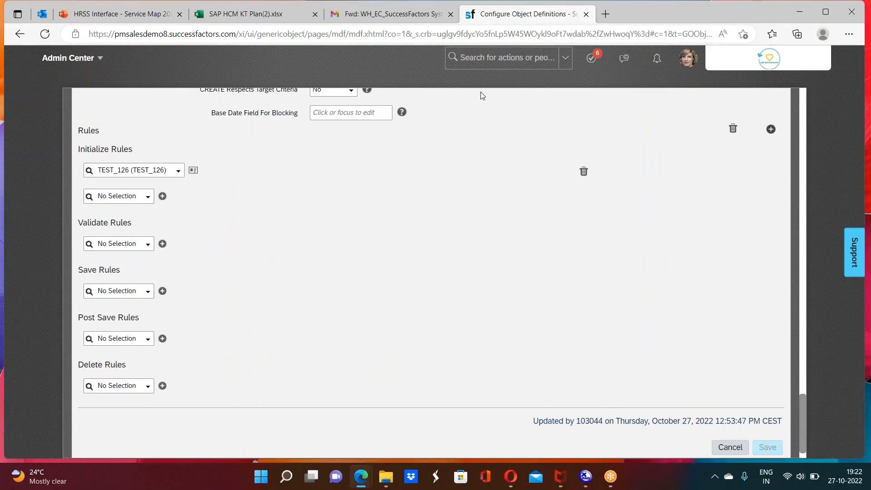
click(480, 57)
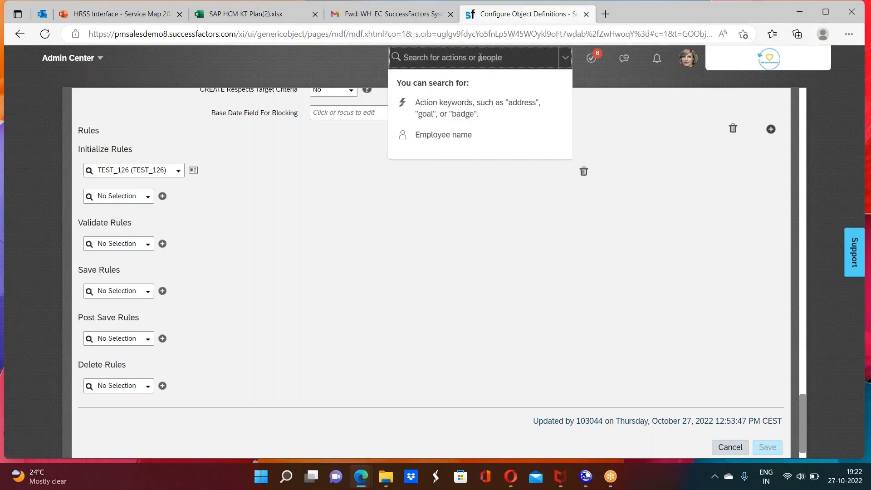
text(103044)
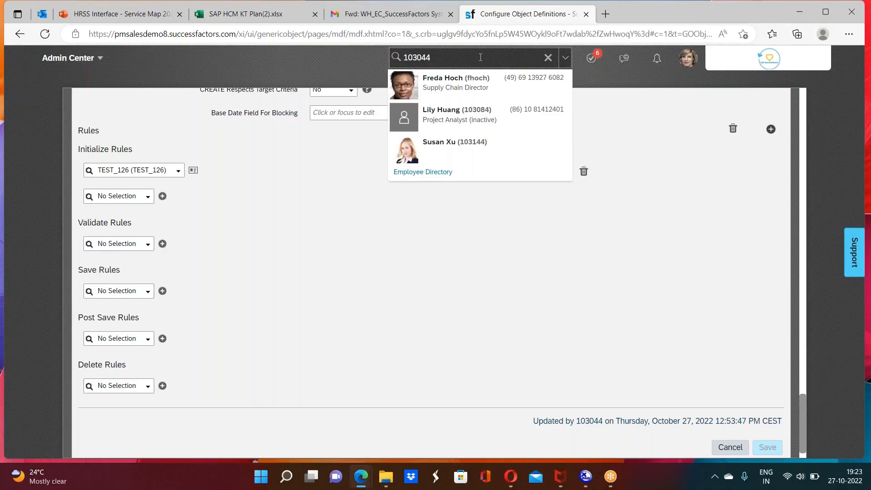
click(469, 87)
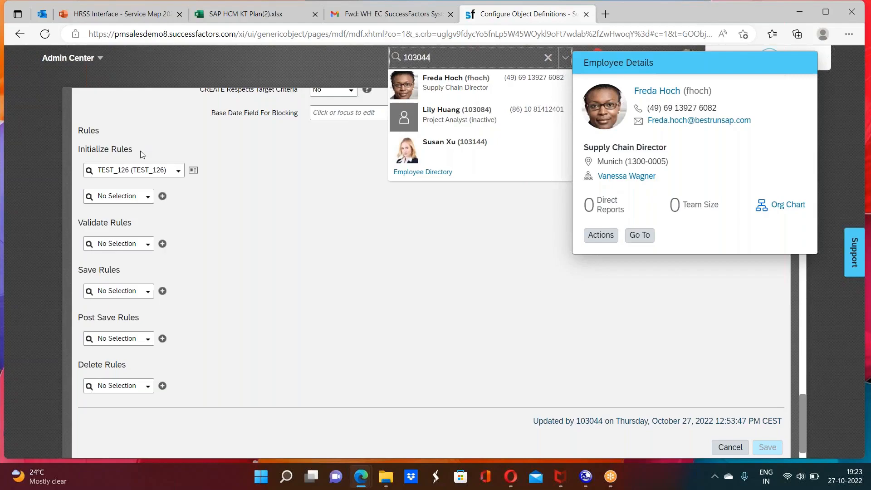
Step: Open the TEST_126 initialize rule, review its parameters and If/Then logic, and return to the object definition
click(193, 171)
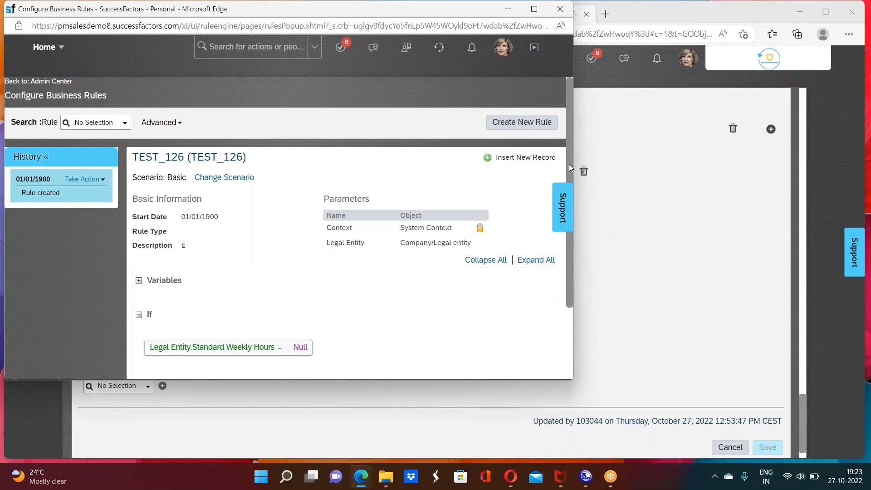
drag(568, 170, 569, 267)
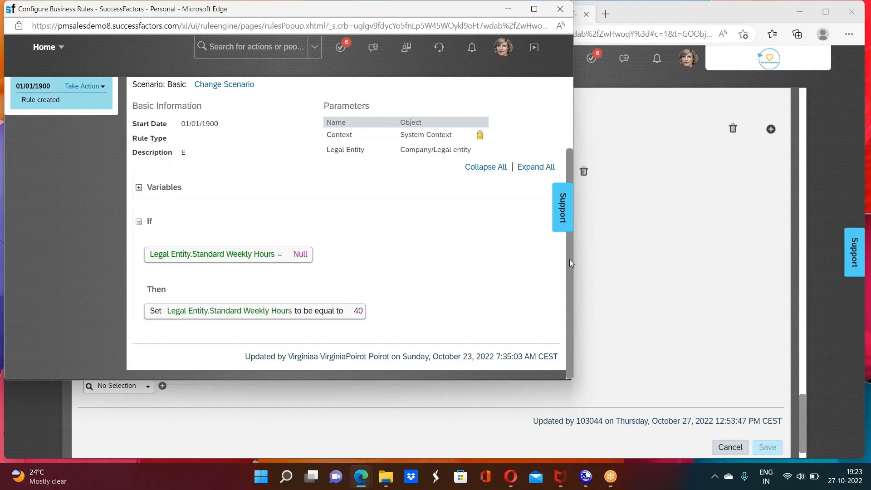
scroll(569, 226, up, 2)
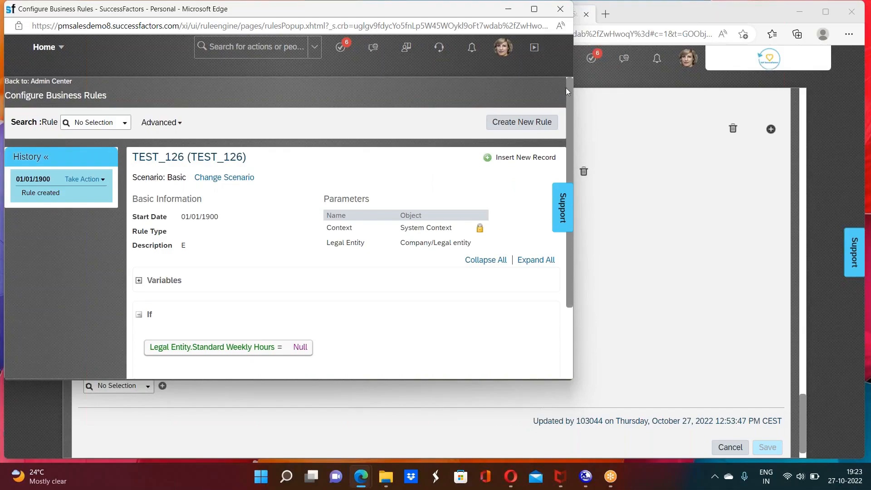
drag(502, 95, 503, 208)
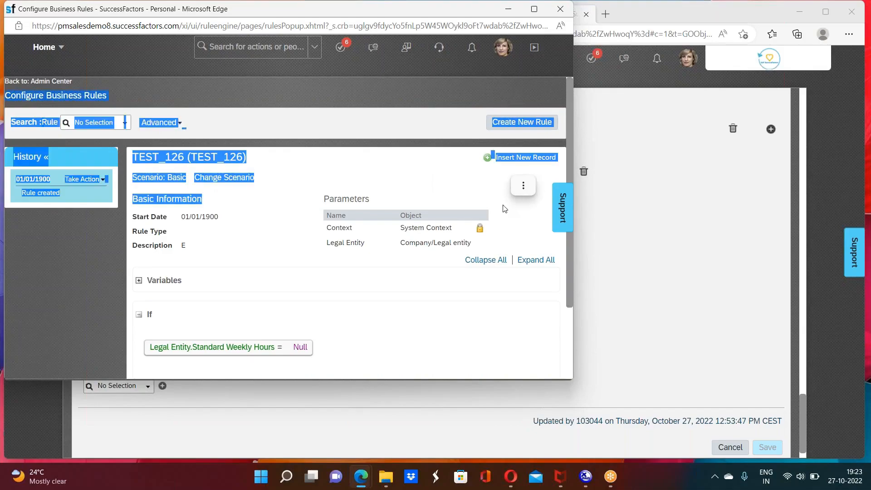
click(524, 209)
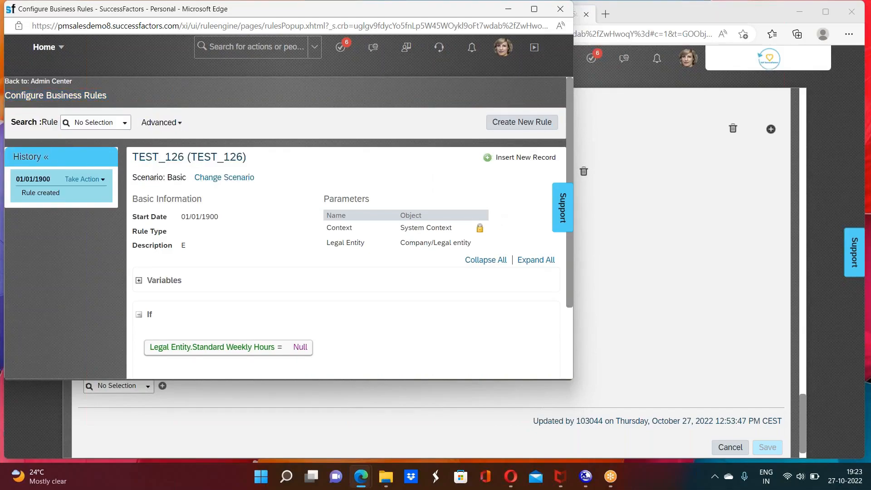
click(637, 270)
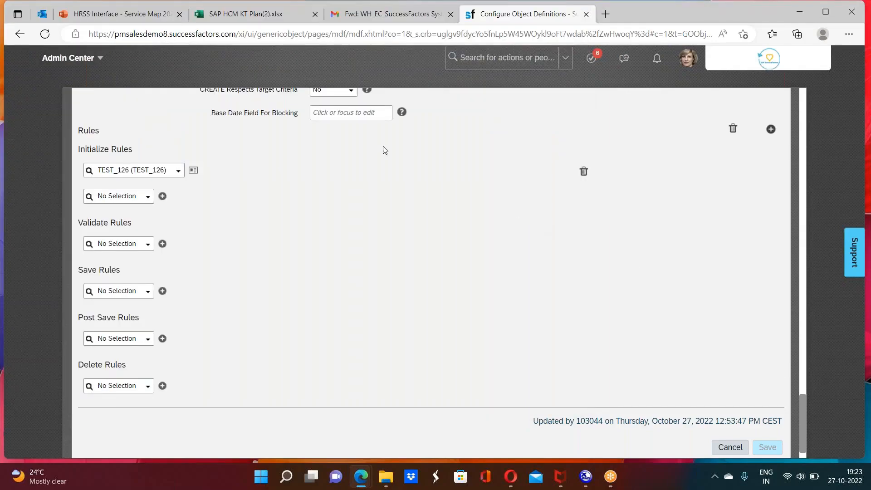
Step: Return to the home page, search the actions for "manage data" and open Manage Data
click(92, 62)
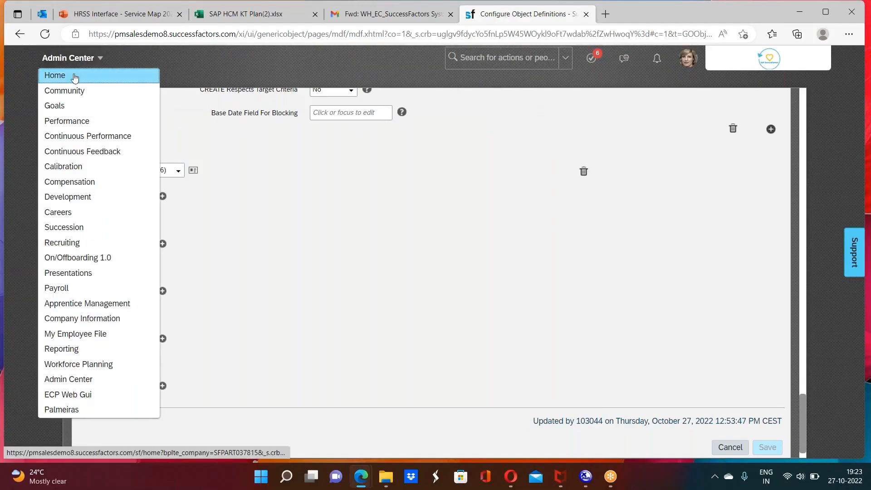
click(75, 77)
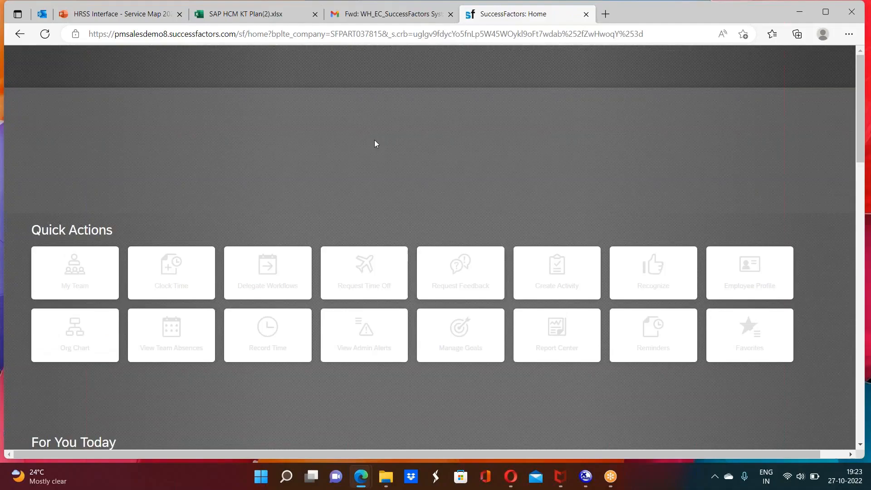
click(392, 64)
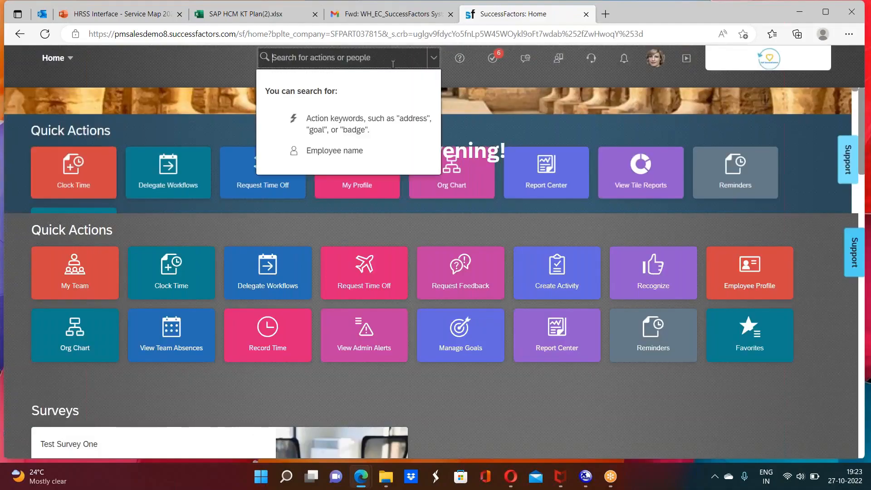
text(manage data)
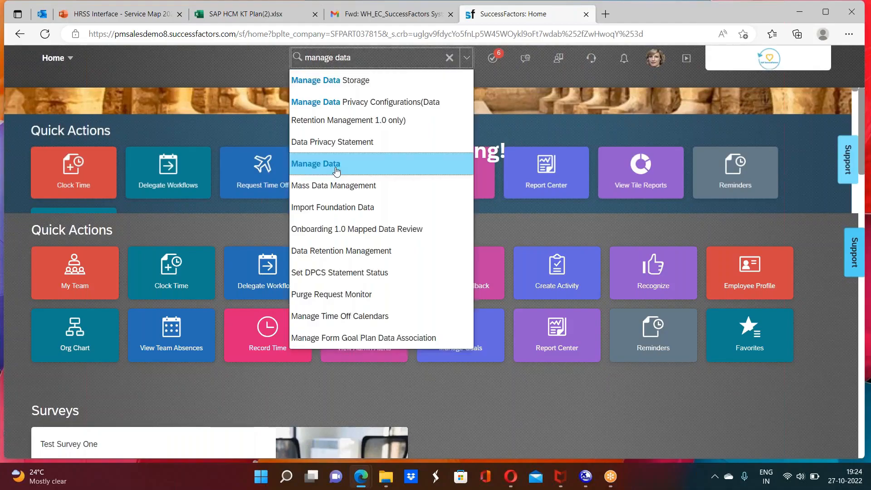
click(336, 164)
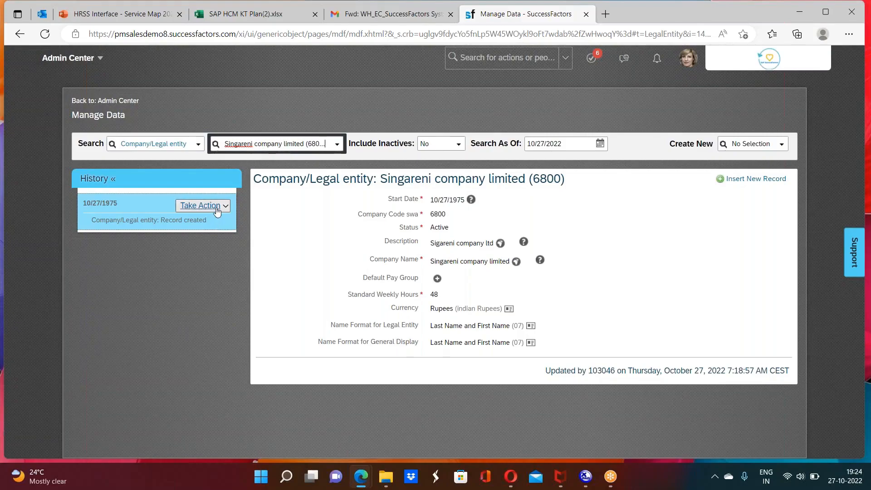
Step: Open the Singareni company limited (6800) Company/Legal entity record for correction and review its fields
click(217, 208)
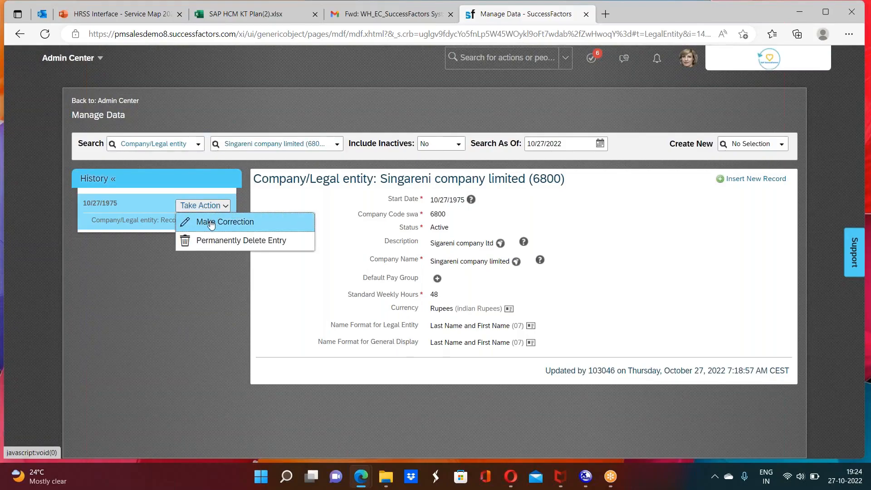
click(212, 222)
click(498, 226)
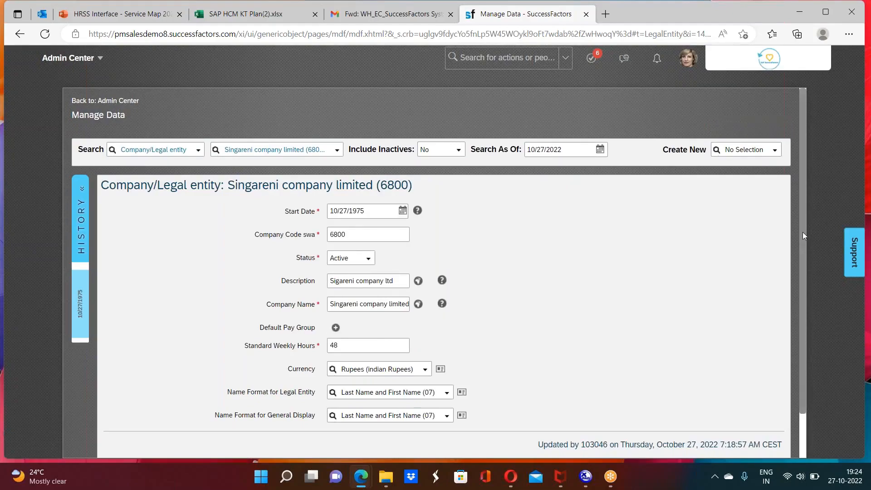
drag(802, 232, 801, 277)
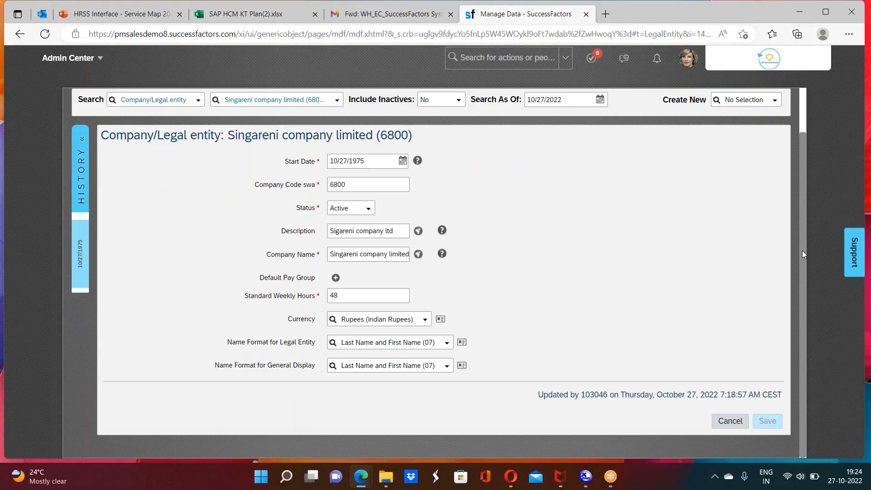
scroll(802, 250, up, 1)
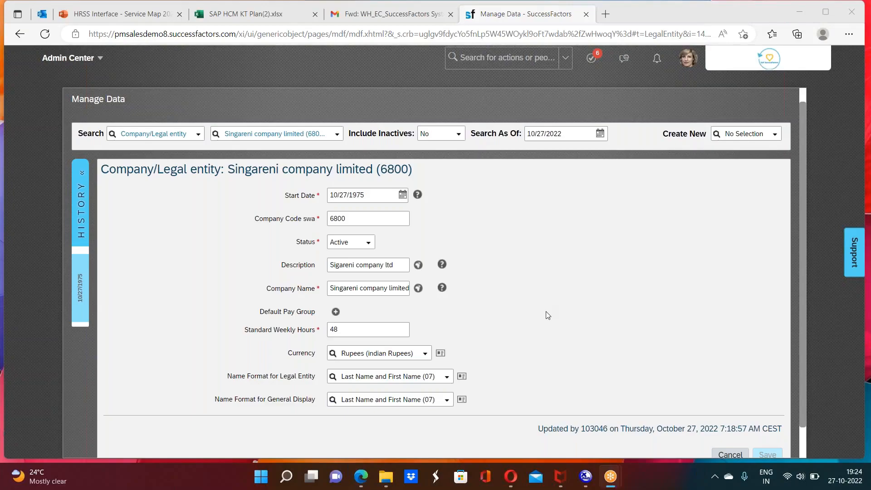
Step: Duplicate the Manage Data browser tab and, in the copy, search for "con obj def" and open Configure Object Definitions
right_click(515, 20)
click(550, 83)
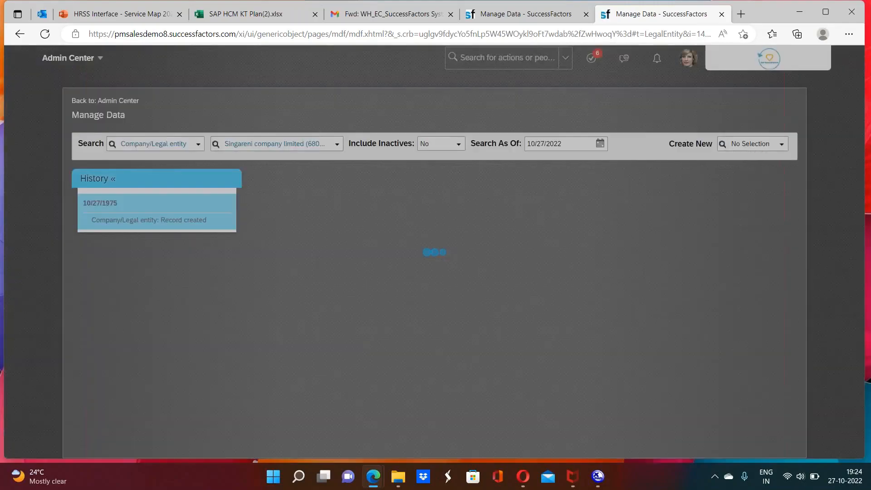
click(473, 56)
text(con o)
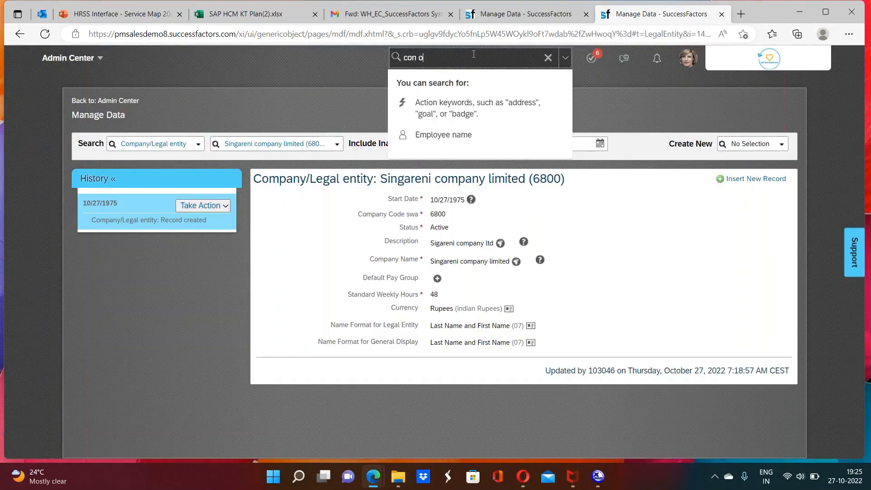
text(bj def)
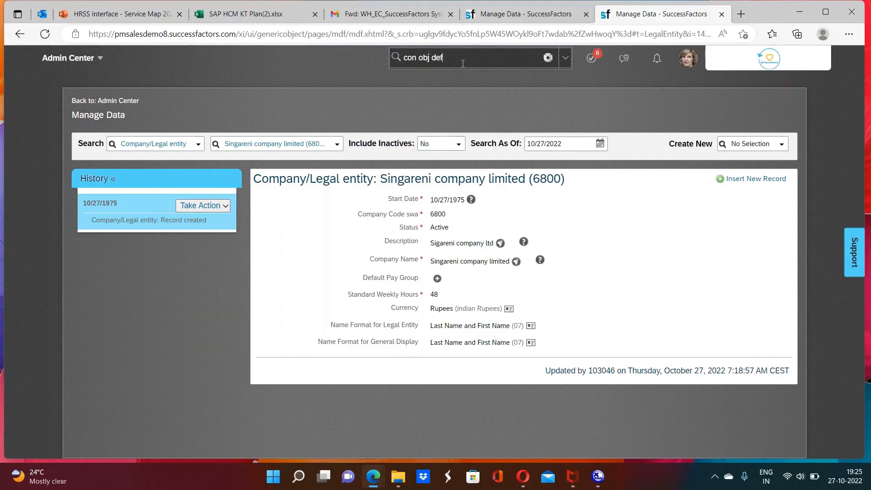
click(453, 80)
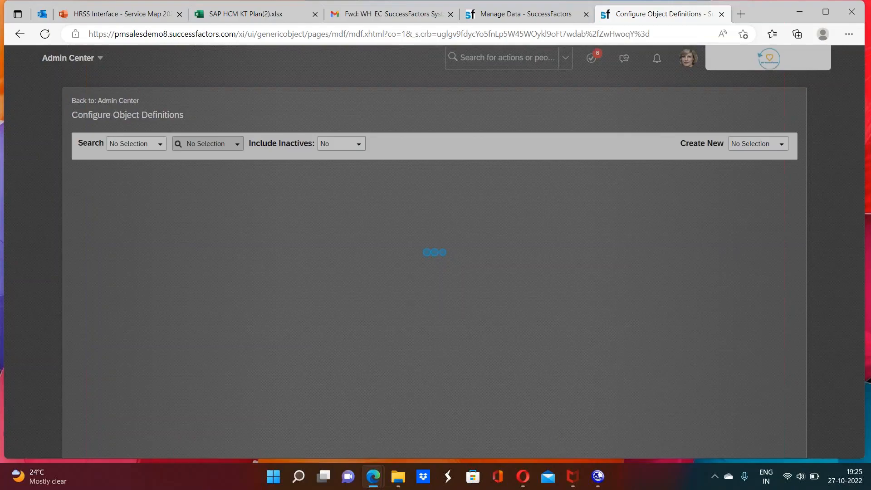
Step: Choose Object Definition as the record type, search for "company" and display the Company/Legal entity definition
click(136, 143)
click(132, 178)
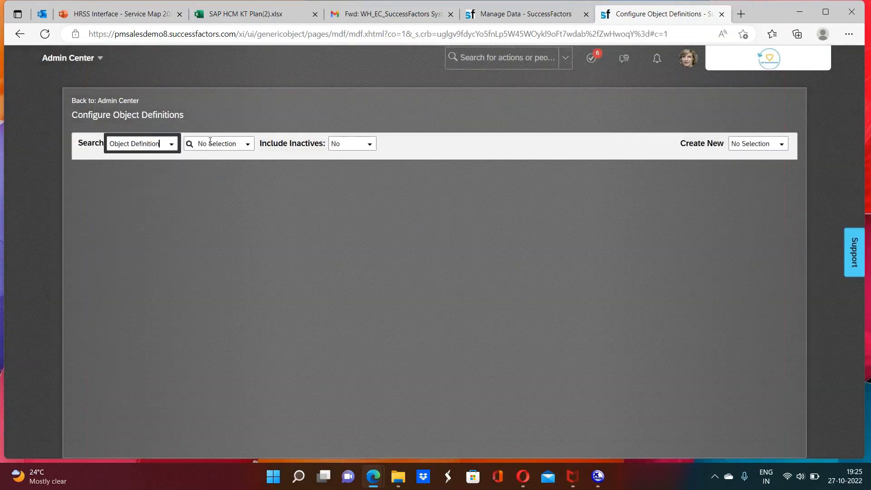
click(209, 143)
text(co)
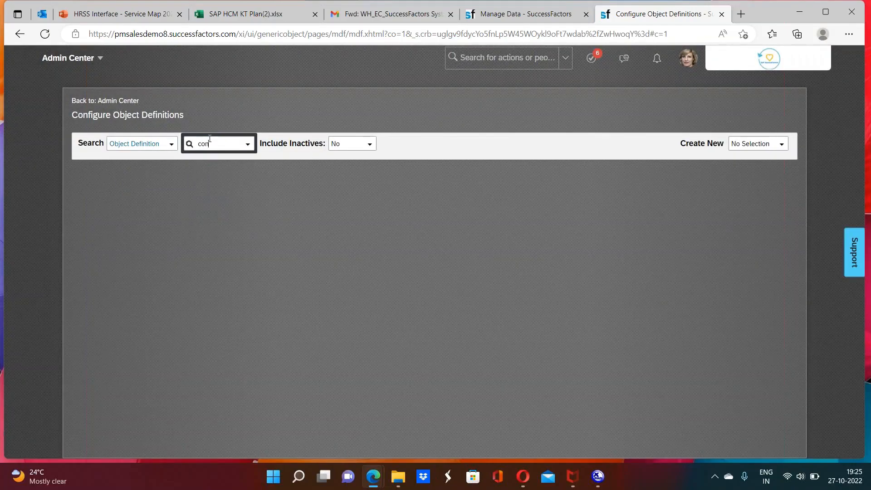
text(mpany)
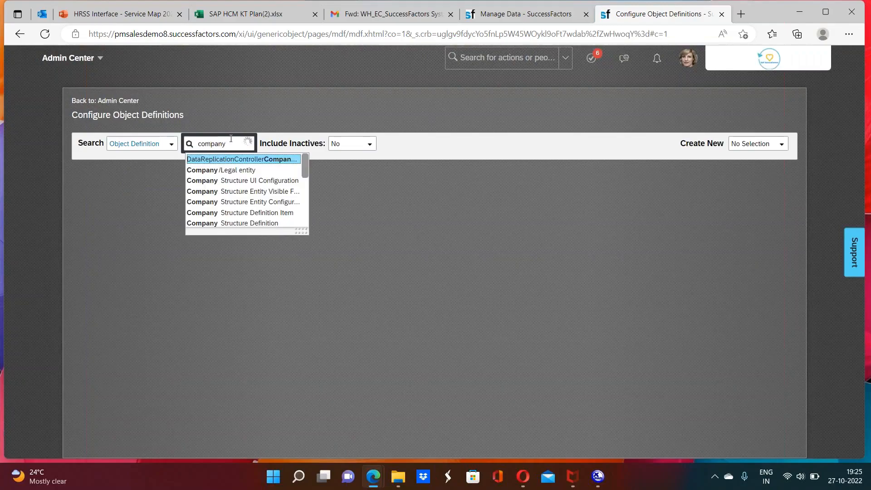
key(Down)
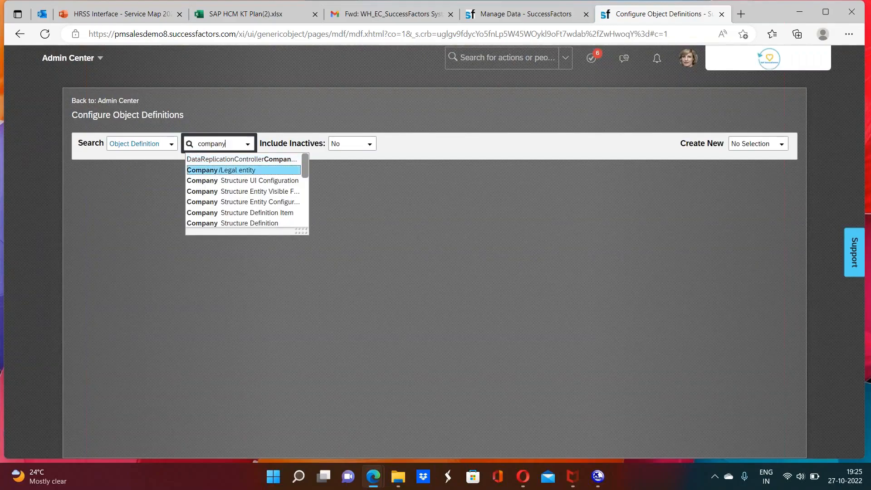
key(Return)
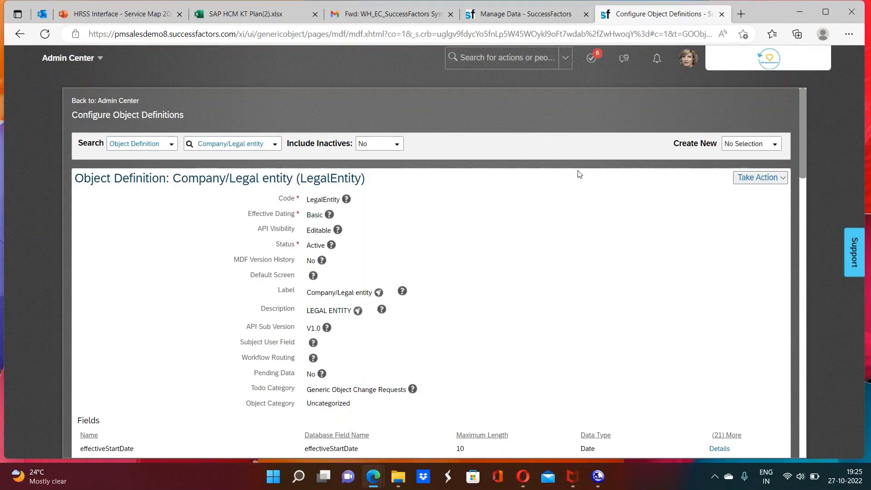
Step: Try to find the Manage Permission Roles action by searching for "man per rol" from the object definition page
click(529, 16)
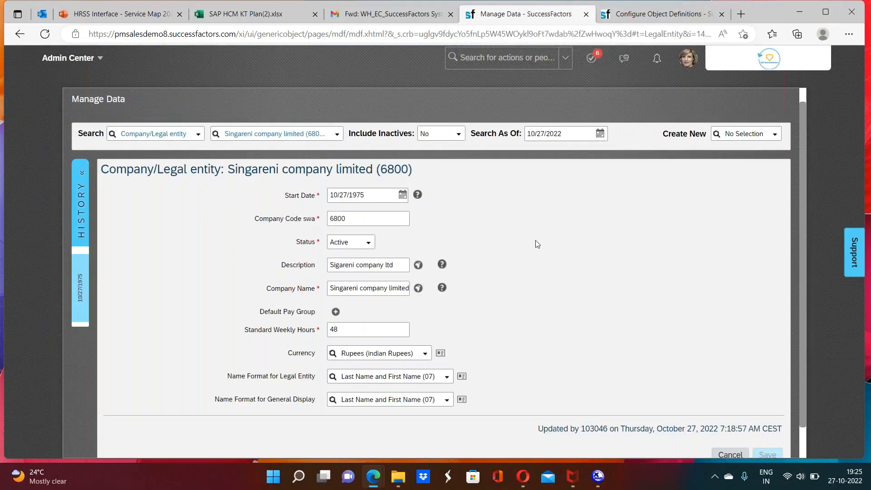
click(633, 13)
click(490, 55)
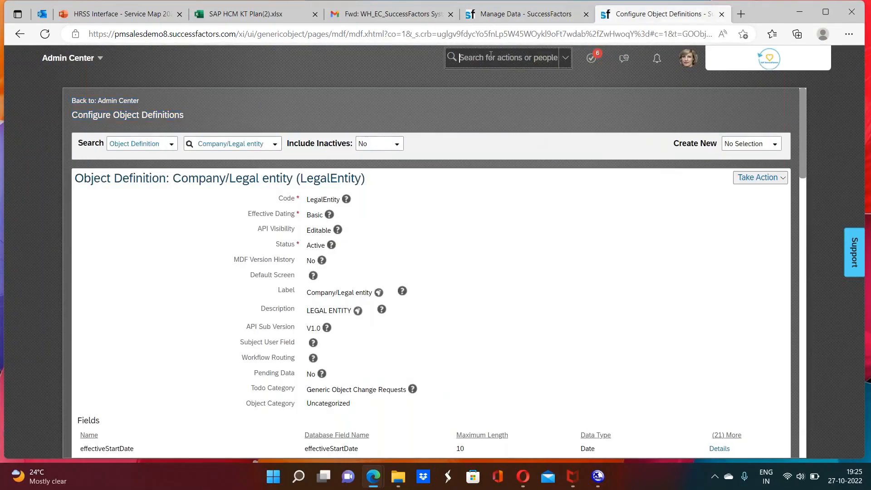
text(man)
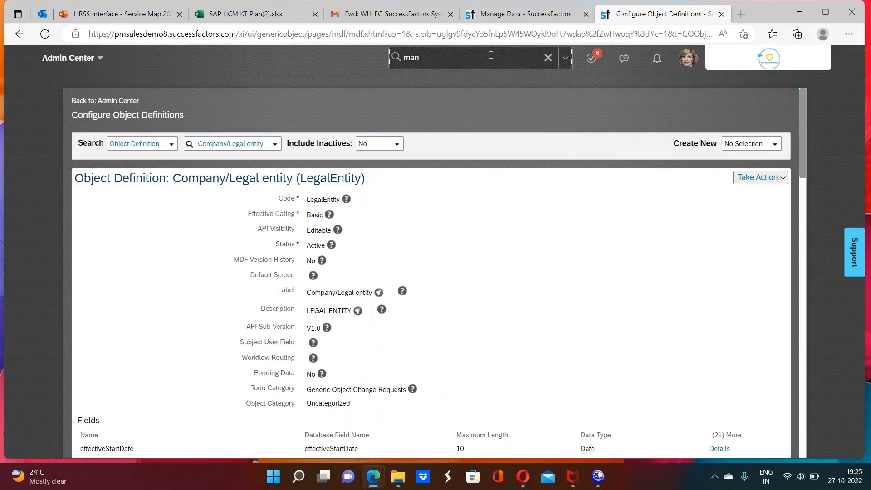
text( per rol)
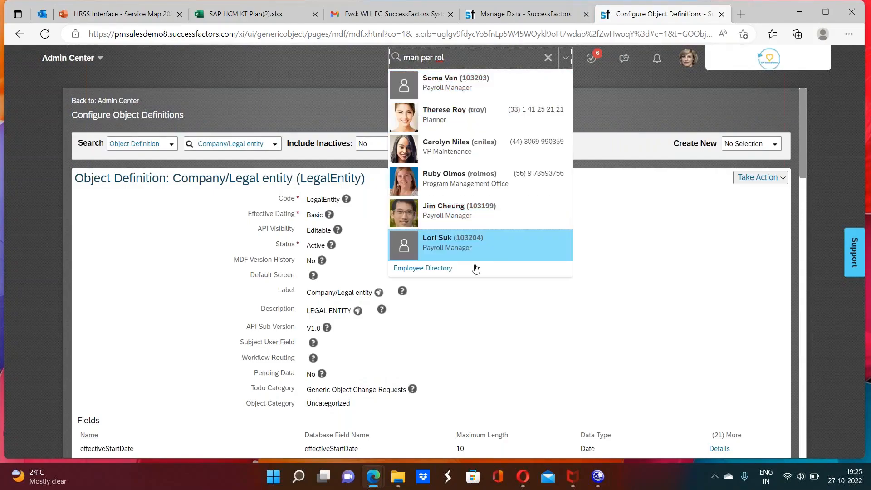
key(BackSpace)
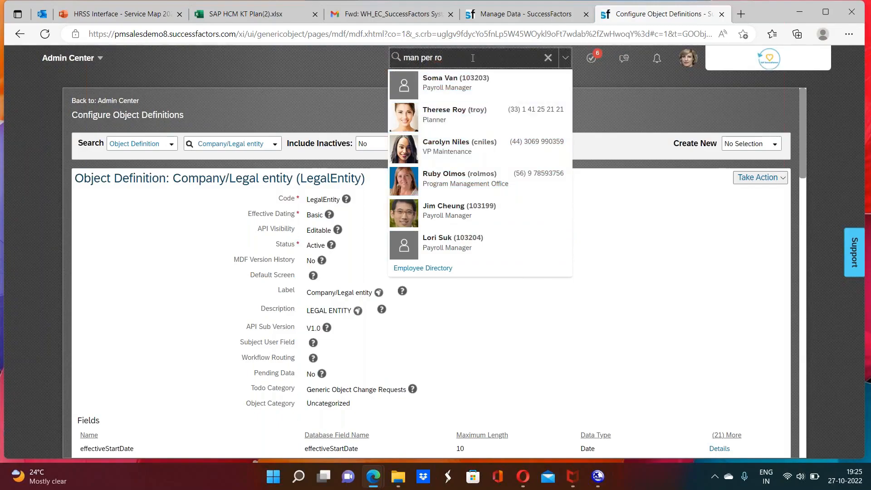
key(BackSpace)
key(BackSpace)
key(BackSpace)
key(BackSpace)
key(BackSpace)
key(BackSpace)
key(BackSpace)
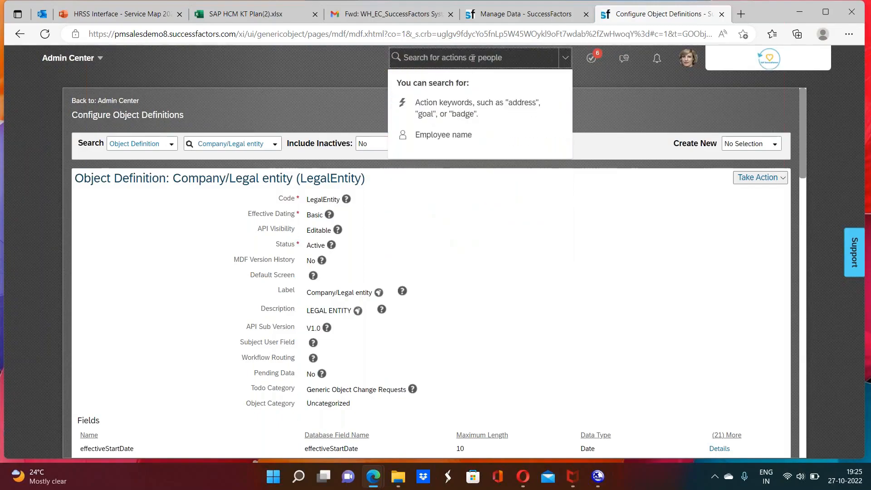
Step: Proxy into the system as the HR administrator with the username sfadmin
click(687, 63)
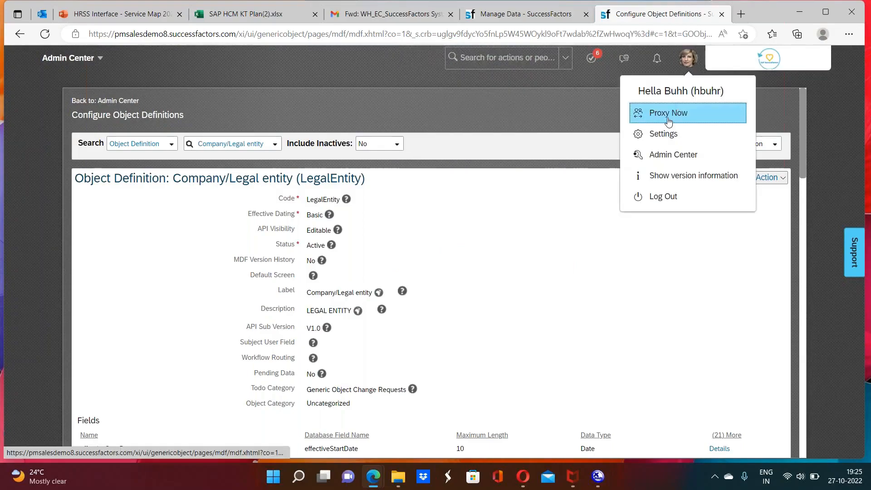
click(668, 113)
text(sfadmin)
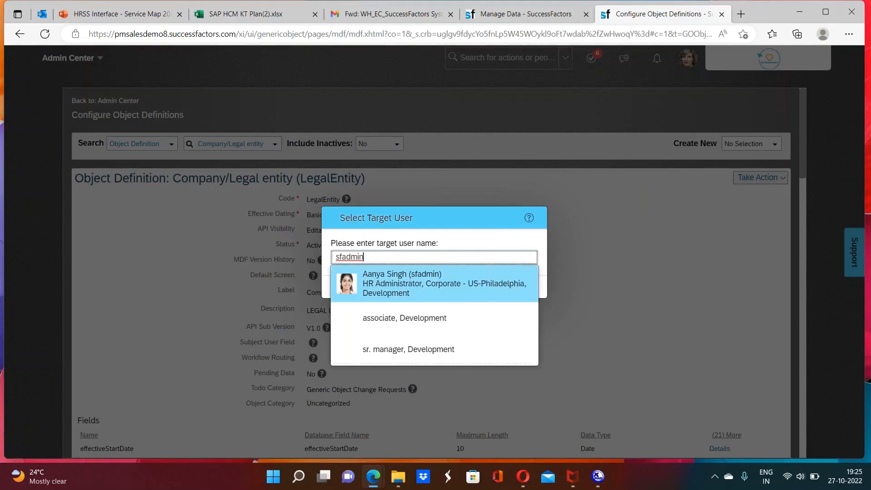
key(Return)
click(525, 287)
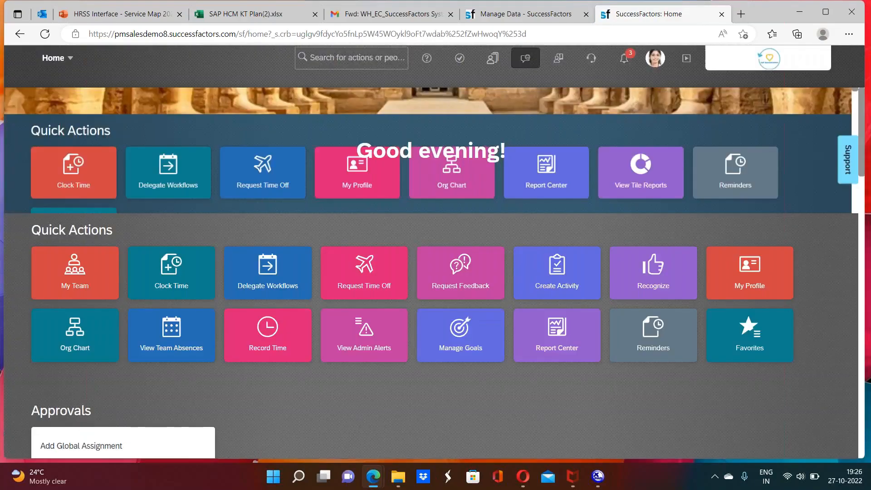
click(346, 59)
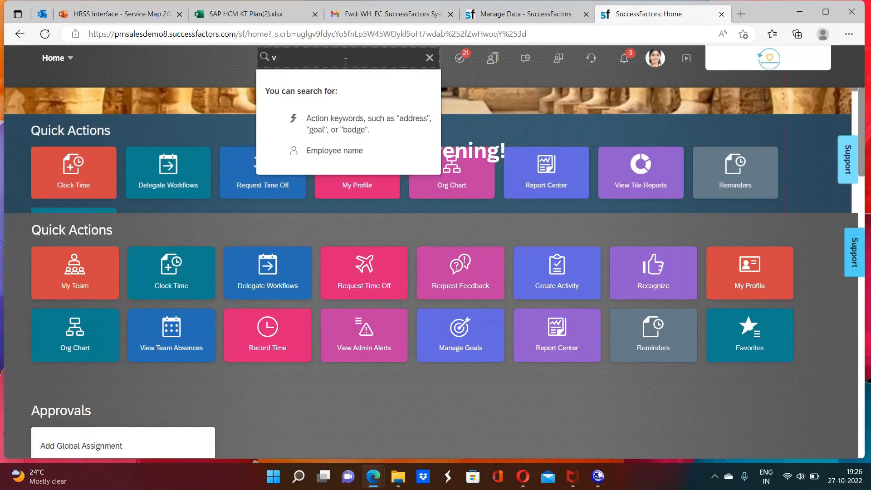
text(view use )
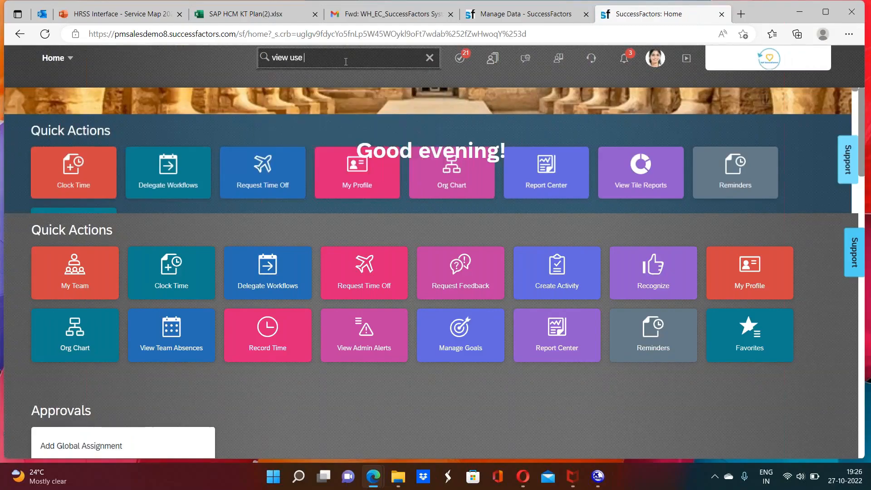
text(pe)
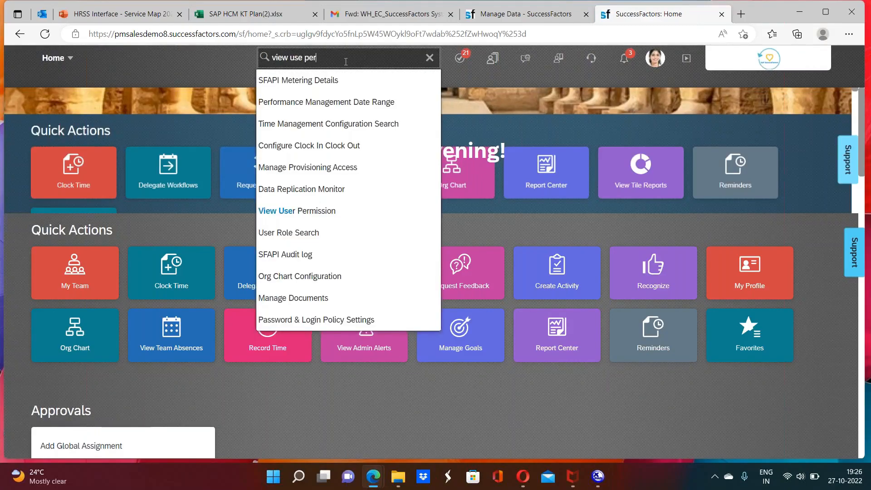
text(r)
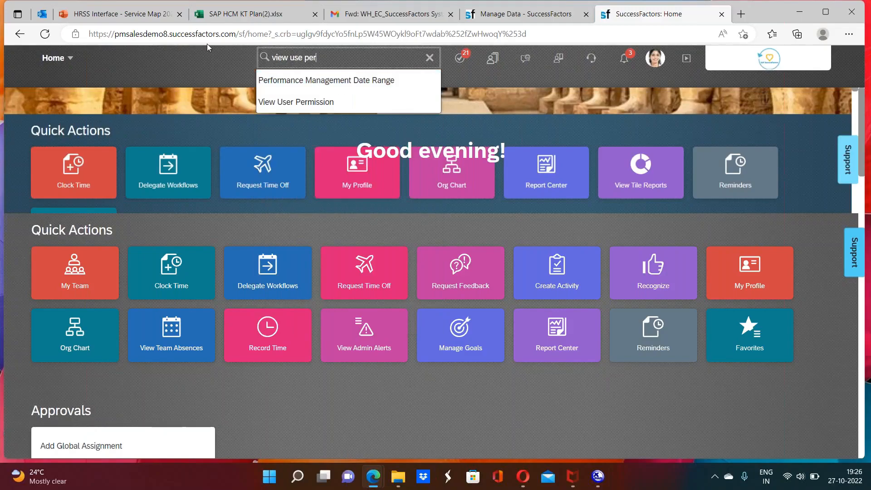
Step: Look up the login username in the SuccessFactors System access Details e-mail and return to the proxied home page
click(371, 18)
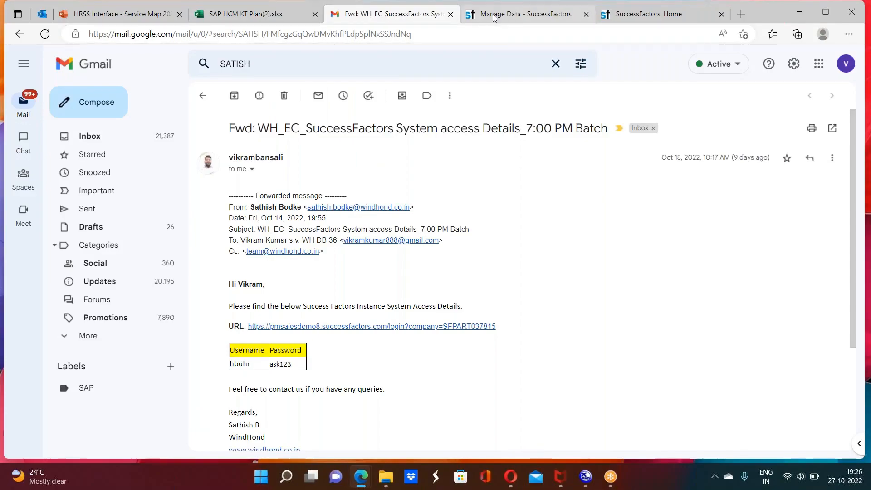
click(526, 14)
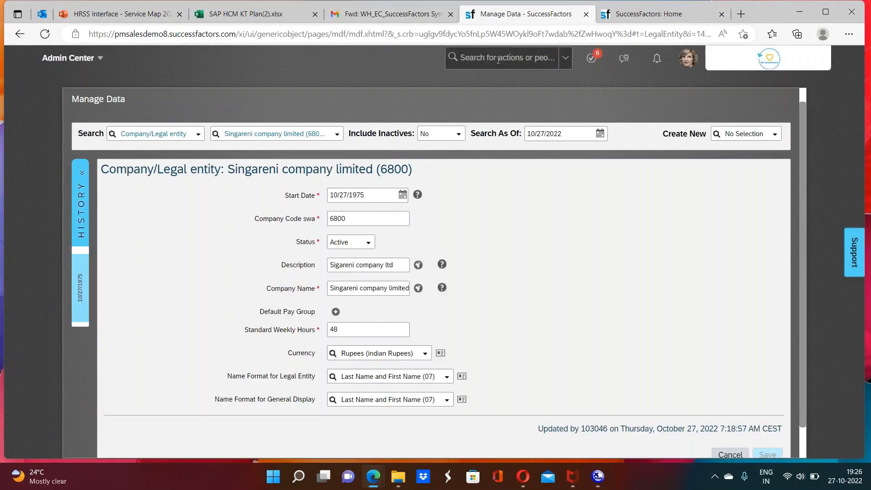
click(648, 14)
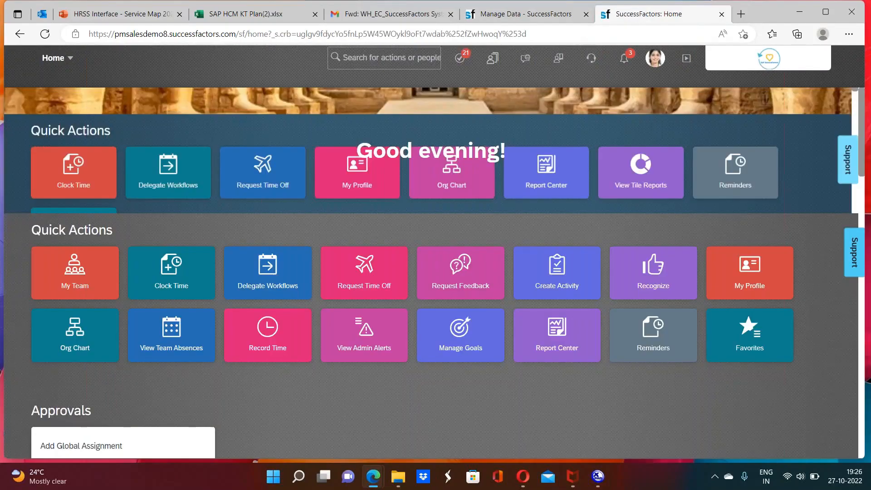
Step: Search the actions for "view user per" and open View User Permission
click(363, 58)
text(view )
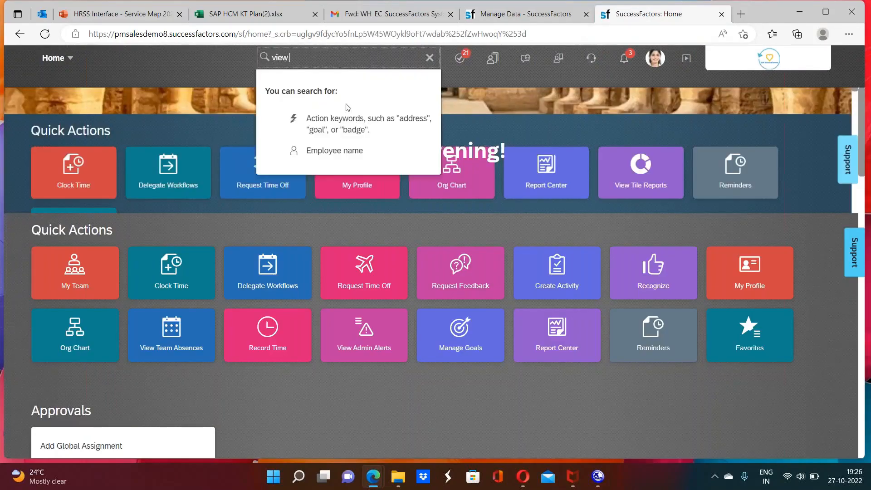
text(user per)
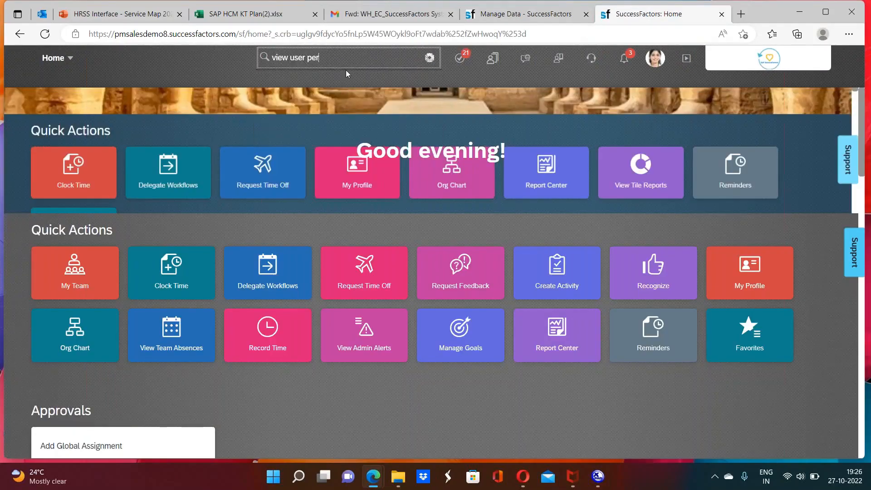
key(Down)
key(Return)
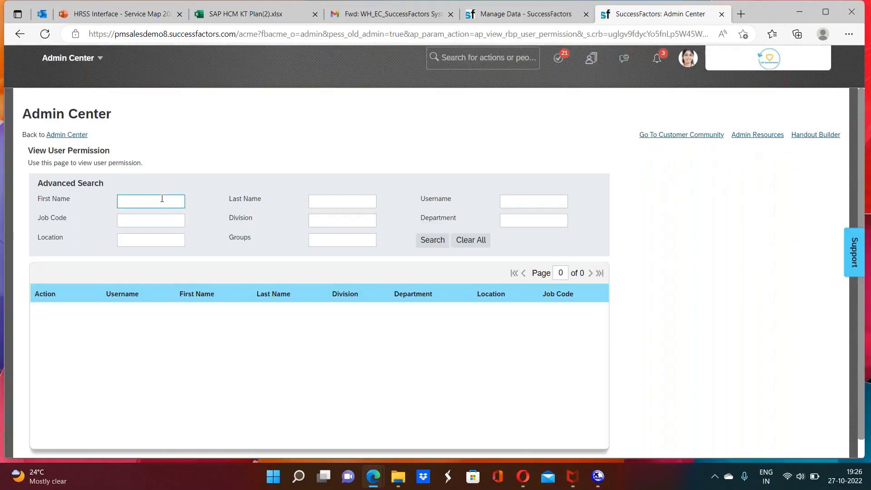
Step: Search for the user by the username from the access e-mail, review their permissions and assigned roles, and close the permission window
click(159, 200)
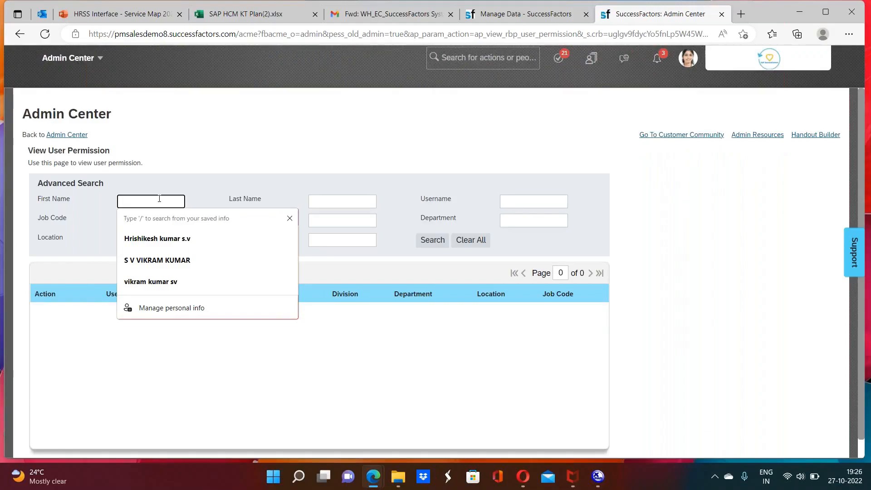
click(518, 200)
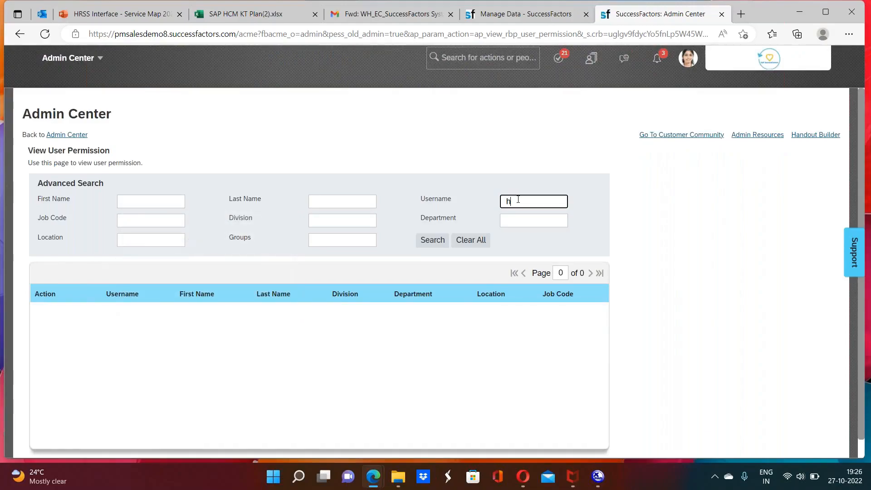
text(hbuhr)
key(Return)
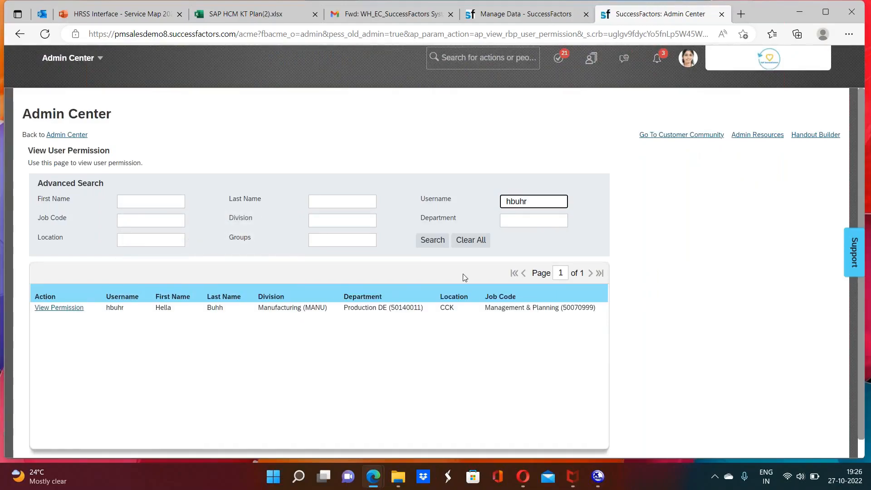
click(59, 307)
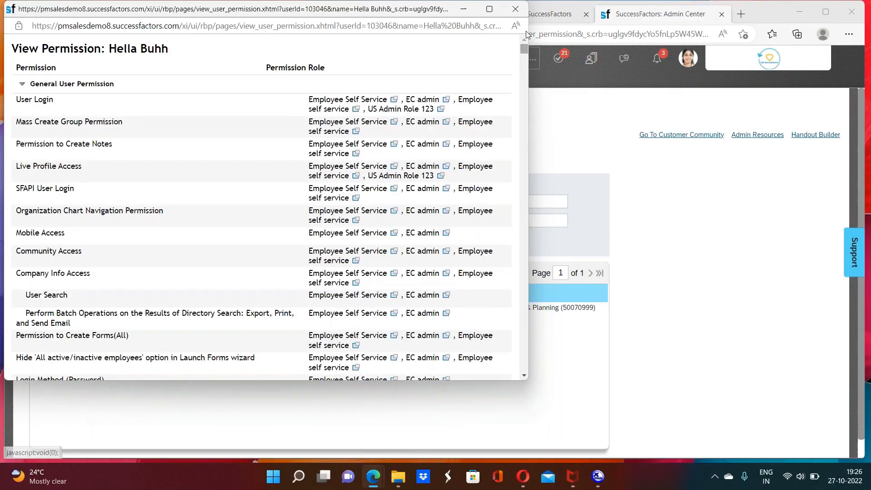
click(515, 9)
Step: Search the actions for "man per rol", open Manage Permission Roles and display the EC admin role's details
text(man per rol)
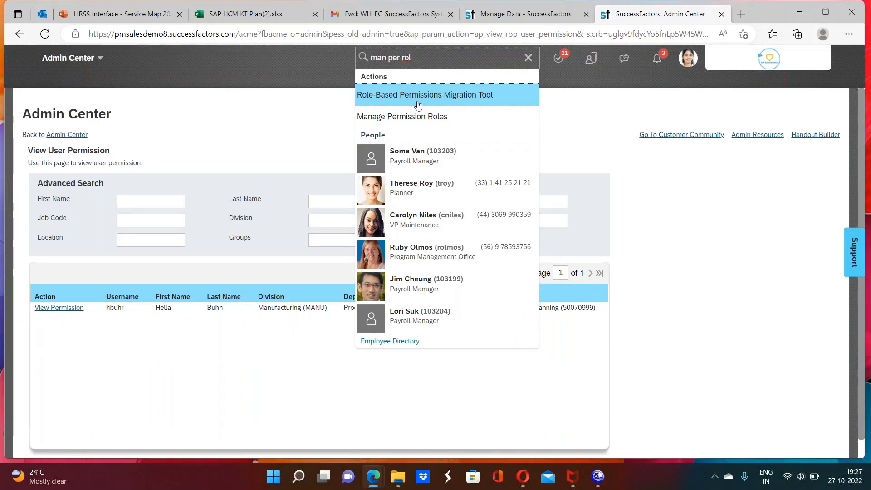
click(416, 116)
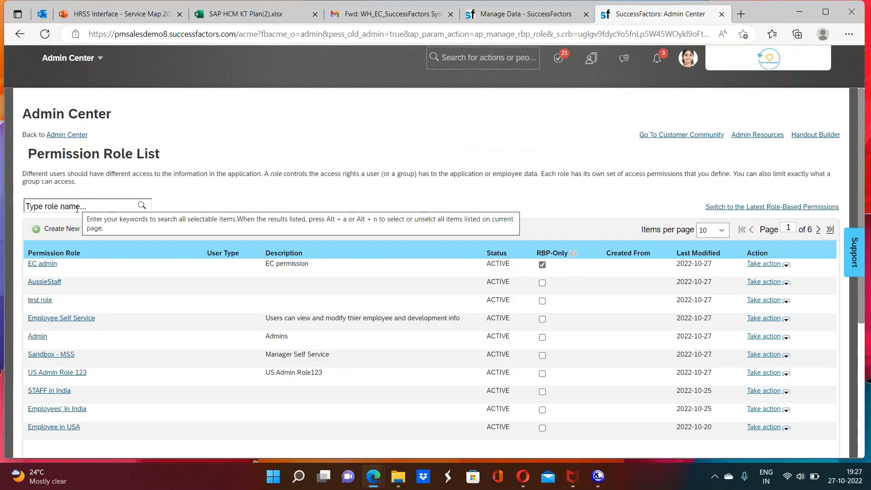
click(43, 268)
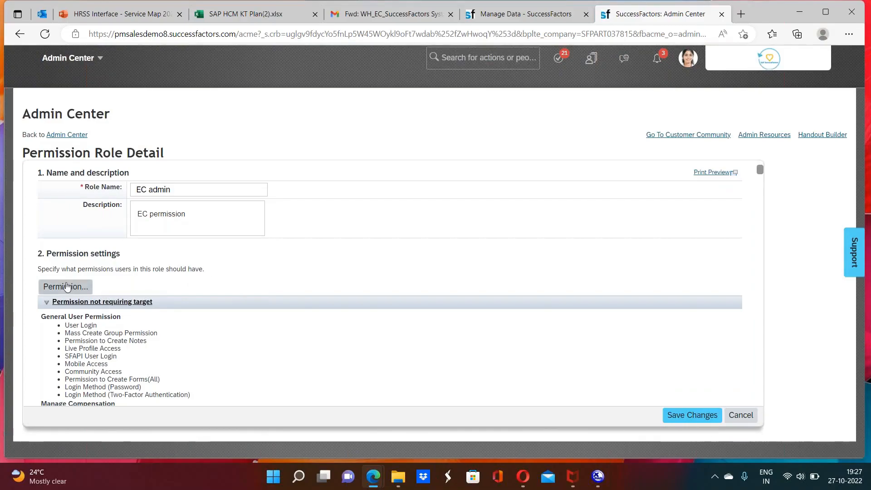
Step: Open the EC admin role's permission settings and display the Miscellaneous Permissions category
click(66, 286)
scroll(367, 189, down, 4)
scroll(367, 189, down, 4)
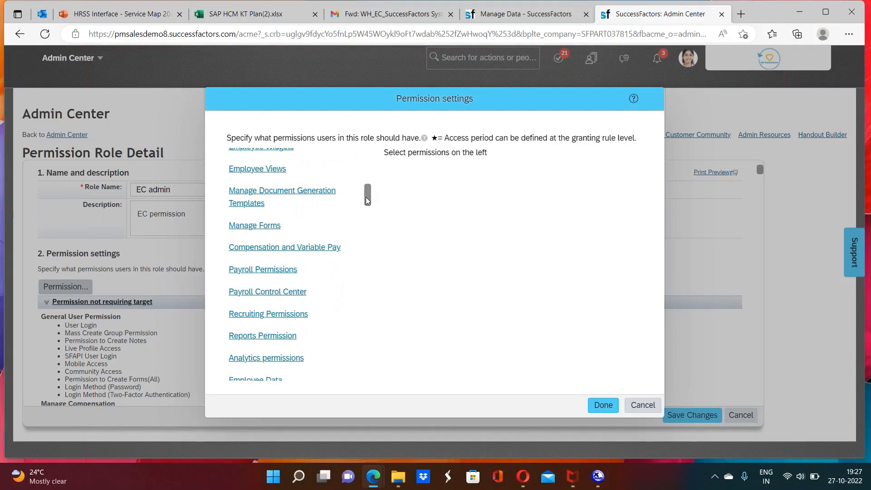
drag(368, 201, 366, 220)
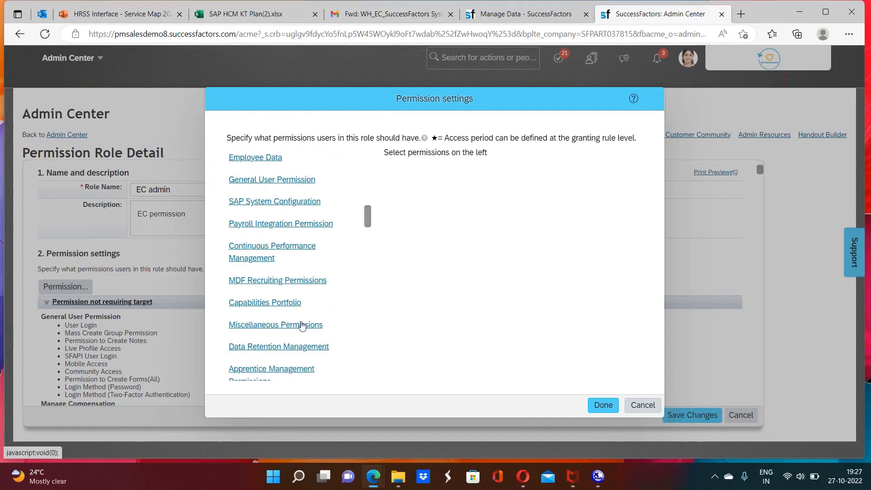
click(302, 325)
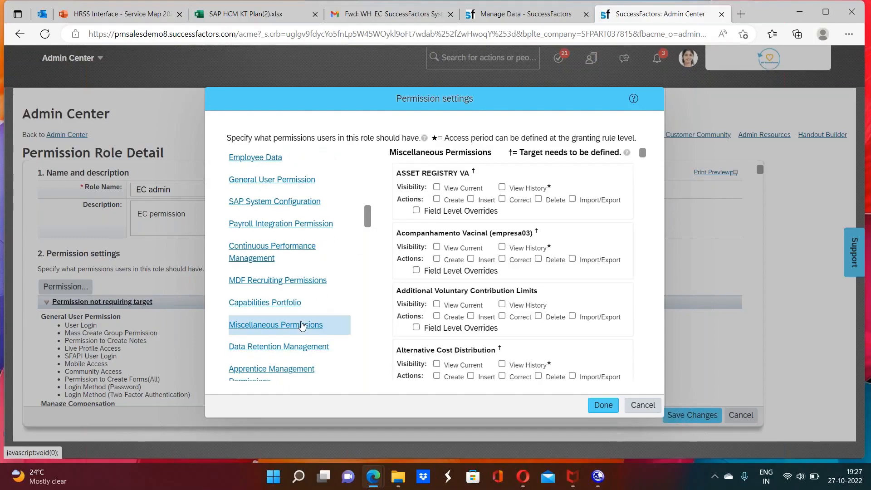
Step: Search the page for "legal en" and step through the matches to examine the legal entity permissions
key(ctrl+f)
text(lega)
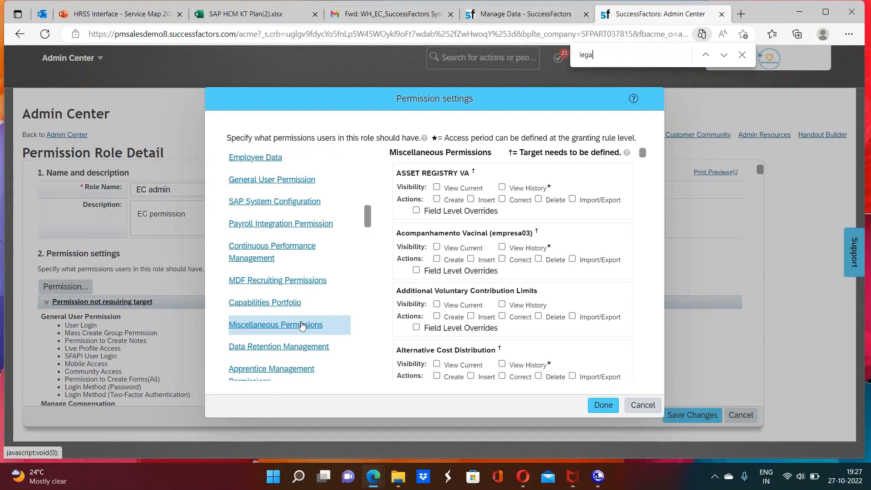
text(l en)
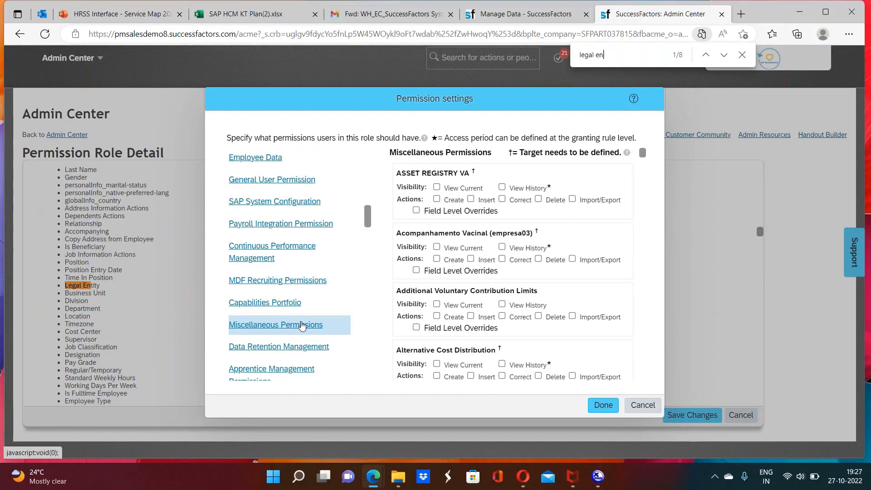
key(Return)
key(Return)
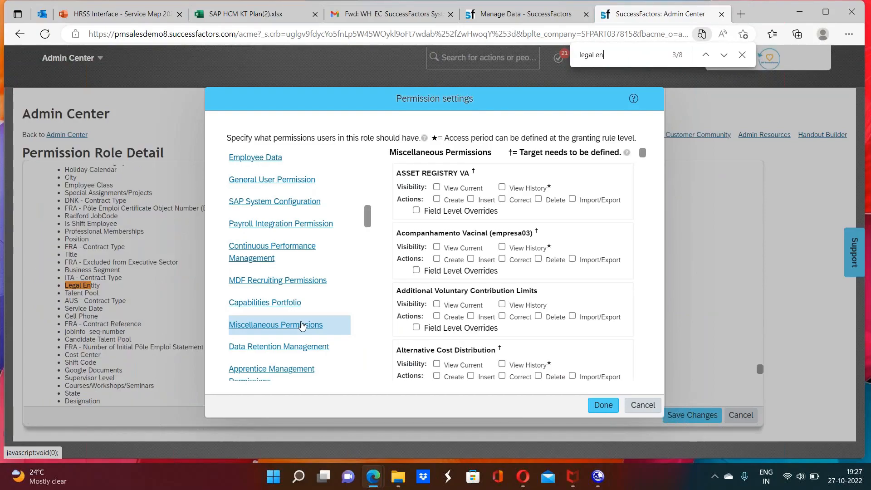
key(Return)
key(Return)
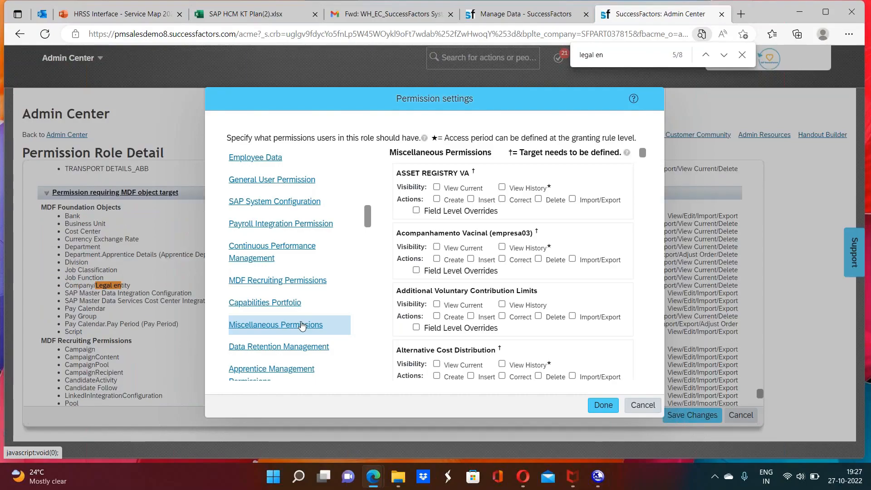
key(Return)
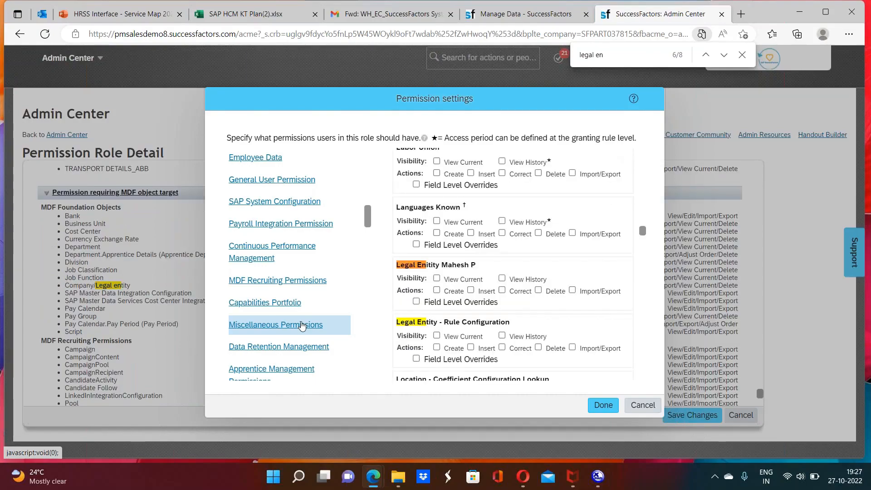
key(Return)
key(Return)
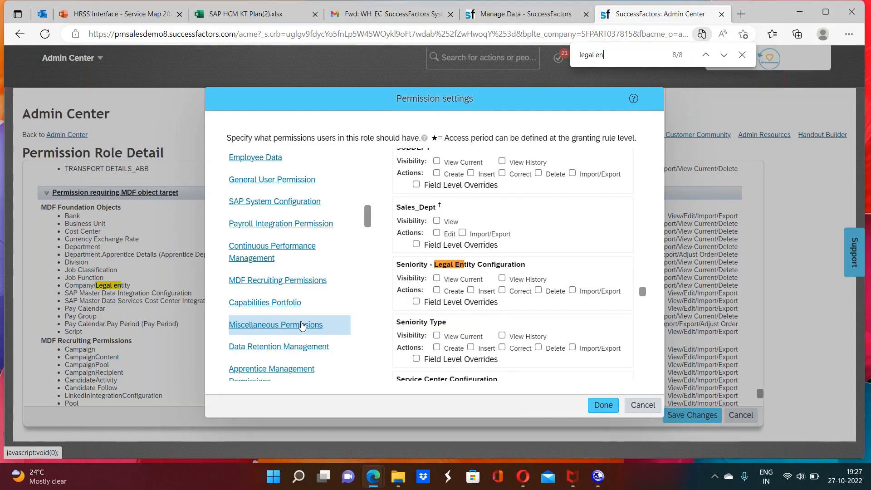
Step: Search the page for "company" instead of "legal en" and step through the matches in the role's permissions
key(Return)
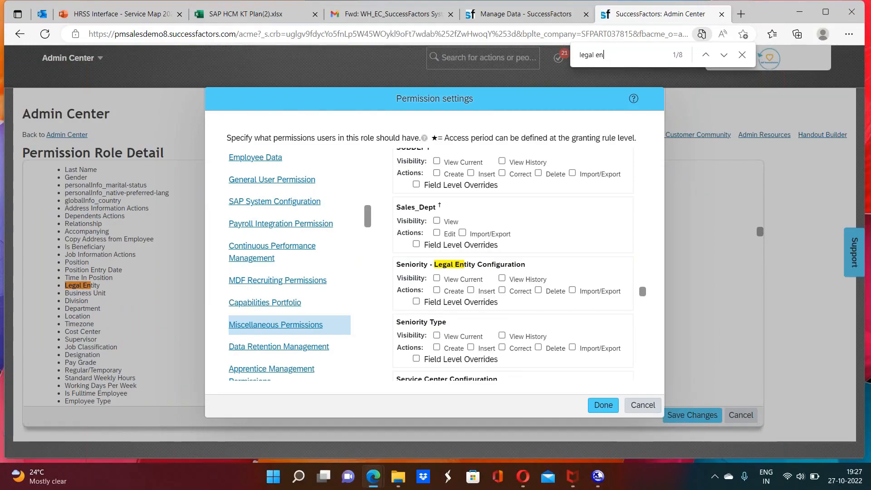
key(BackSpace)
key(BackSpace)
key(BackSpace)
key(BackSpace)
key(BackSpace)
key(BackSpace)
key(BackSpace)
key(BackSpace)
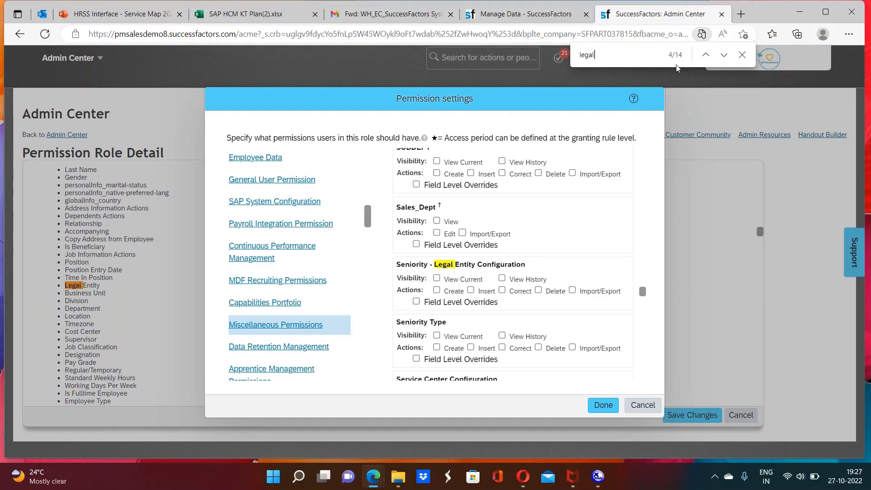
text(comp)
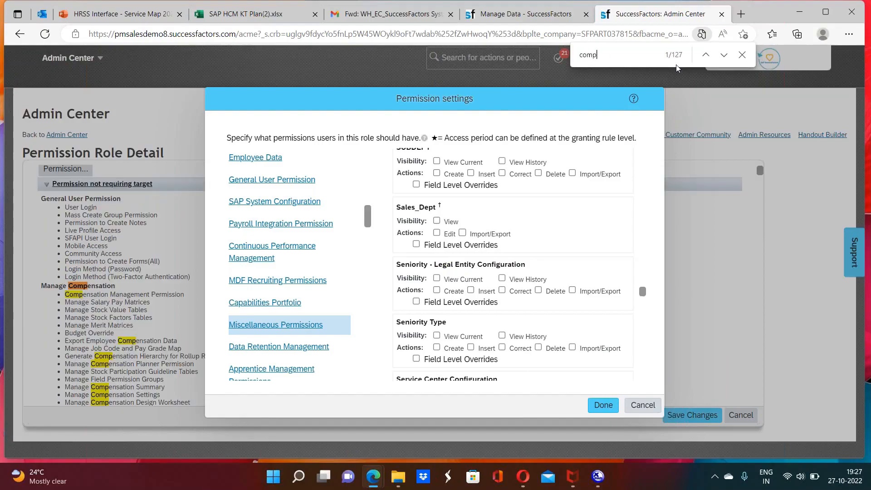
text(any)
key(Return)
key(Return)
key(Return)
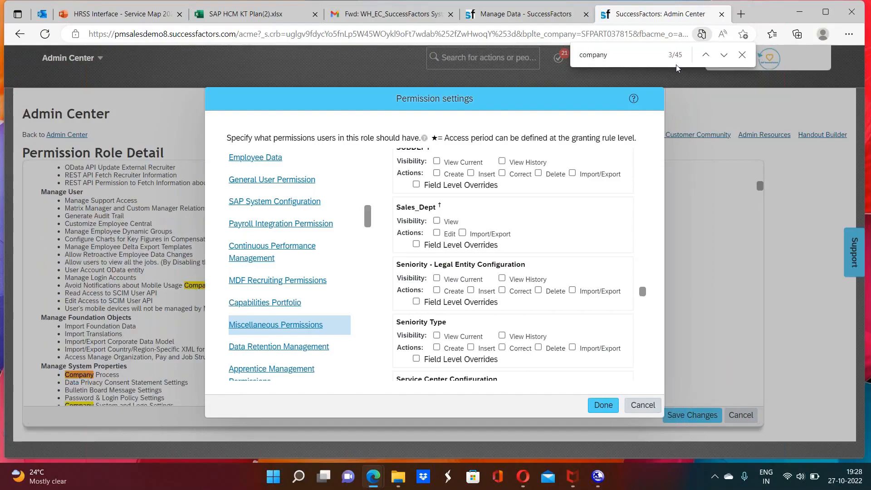
key(Return)
key(Return)
key(Return)
key(Return)
key(Return)
key(Return)
key(Return)
key(Return)
key(Return)
key(Return)
key(Return)
key(Return)
key(Return)
key(Return)
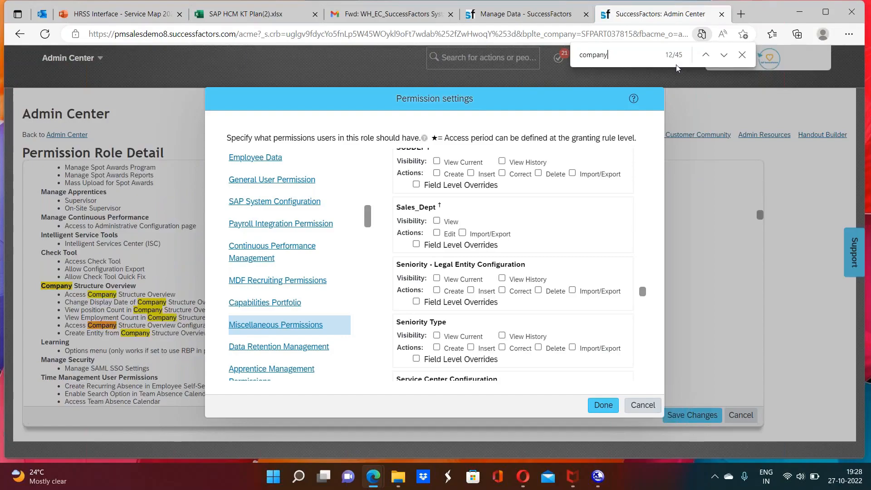
key(Return)
key(Return)
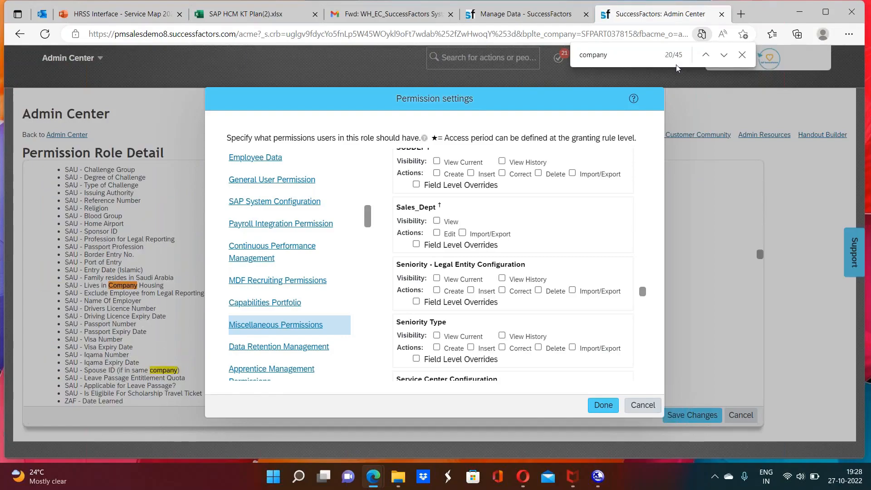
key(Return)
key(Return)
key(Return)
key(Return)
key(Return)
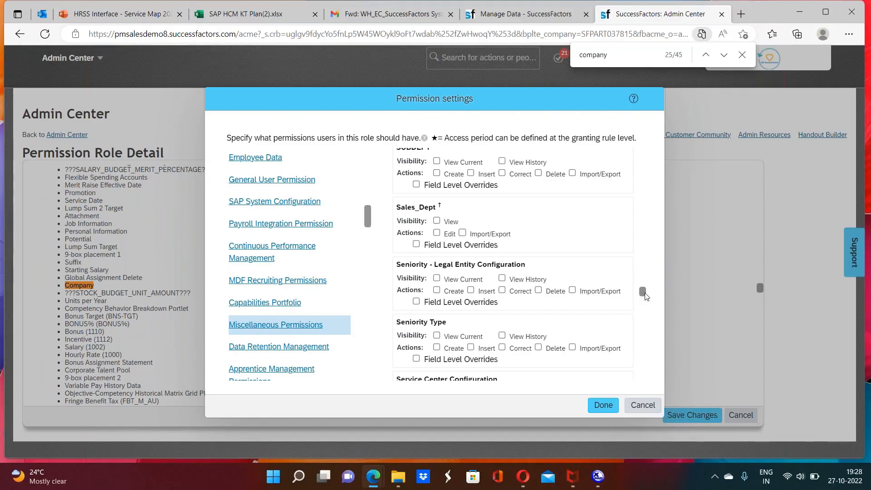
Step: Examine the Company entries in the Miscellaneous Permissions list, including Company CAR and Company Structure Definition
drag(644, 292, 648, 194)
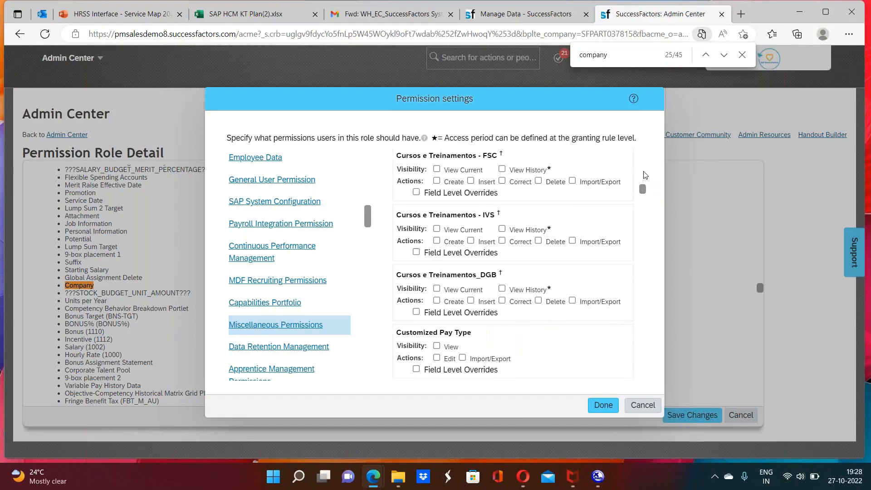
scroll(645, 175, up, 4)
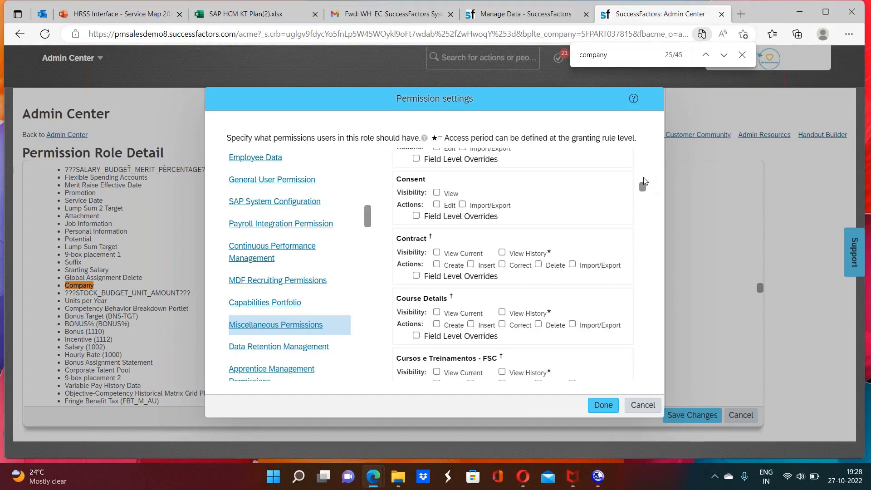
scroll(644, 180, up, 4)
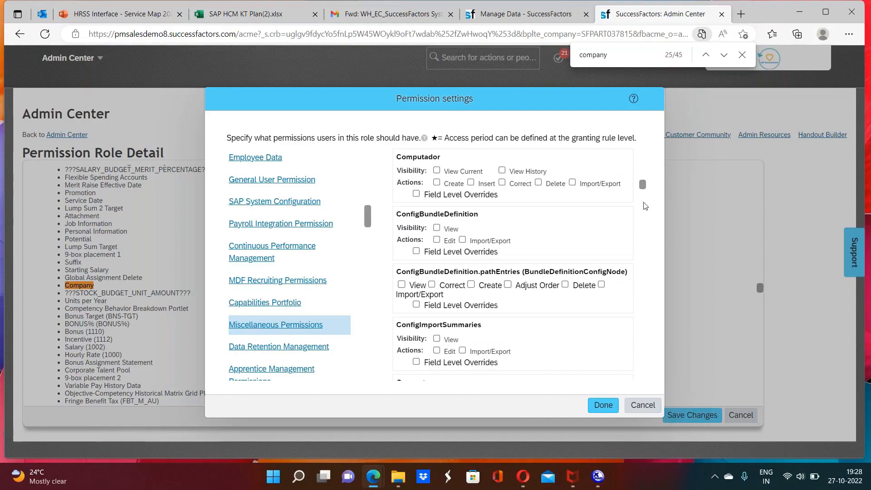
scroll(644, 178, up, 3)
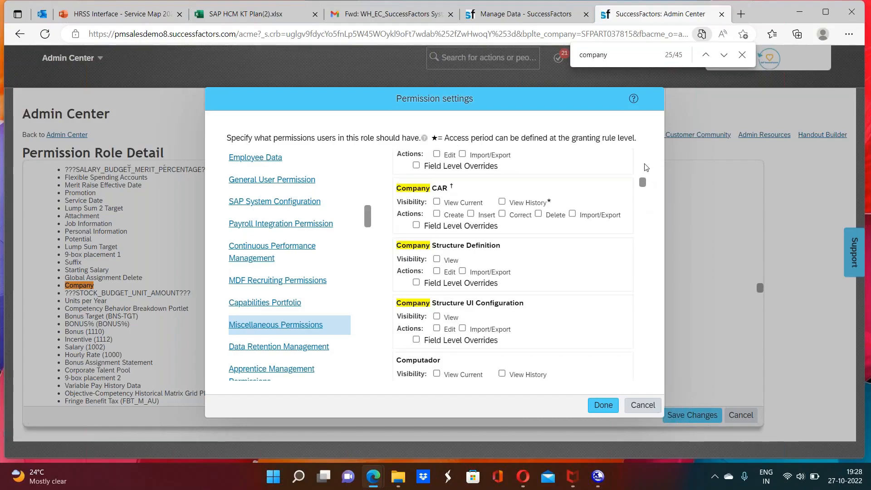
scroll(645, 172, up, 4)
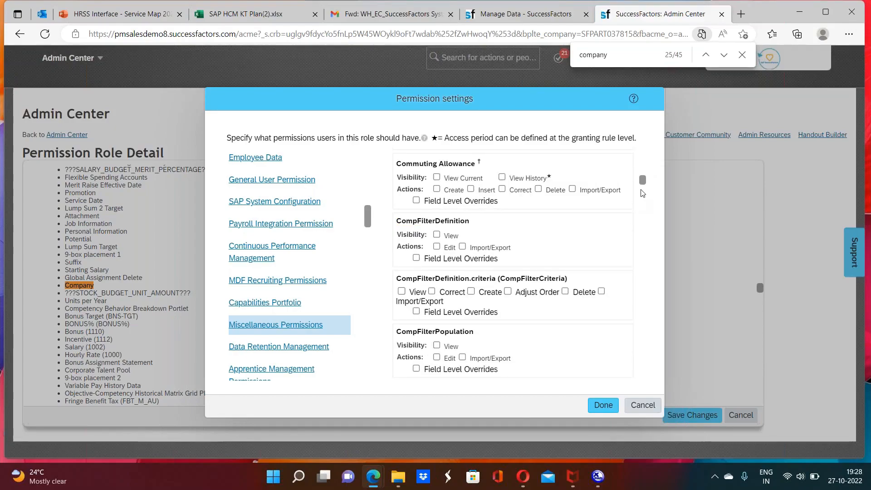
scroll(640, 204, down, 4)
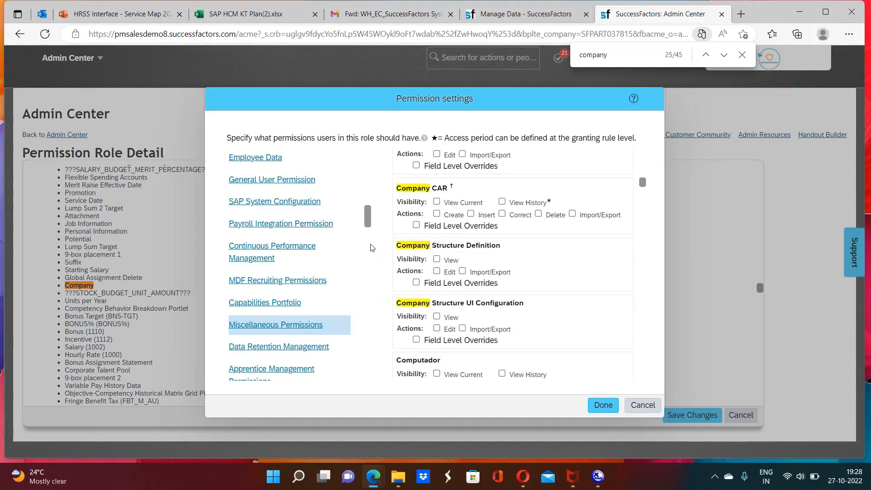
Step: Search the page for "mdf" and step through the matches in the role's permissions
drag(368, 222, 368, 291)
key(ctrl+f)
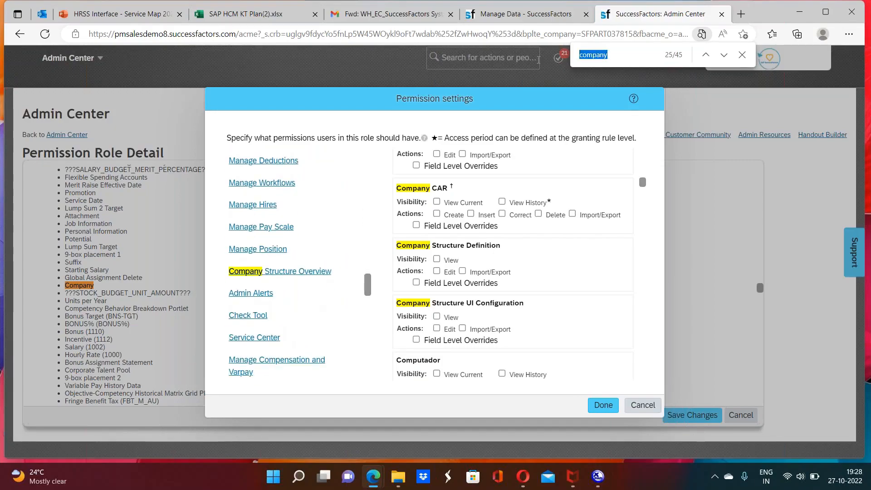
text(mdf)
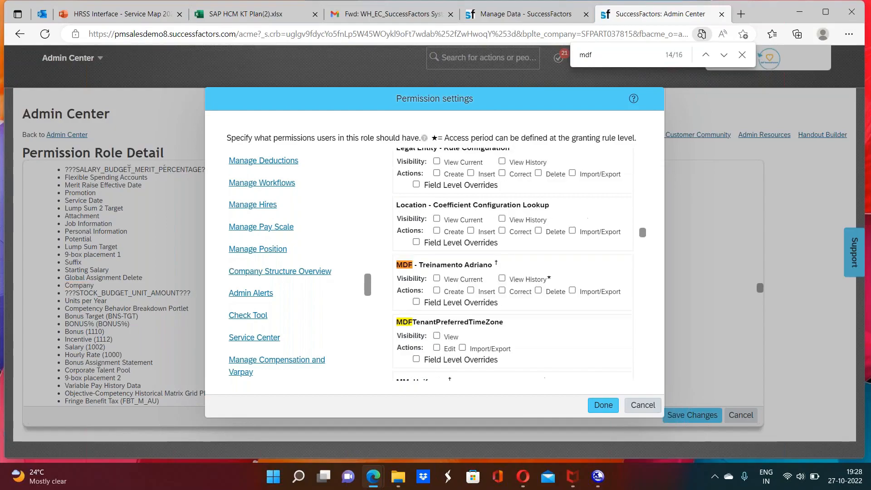
key(Return)
key(Return)
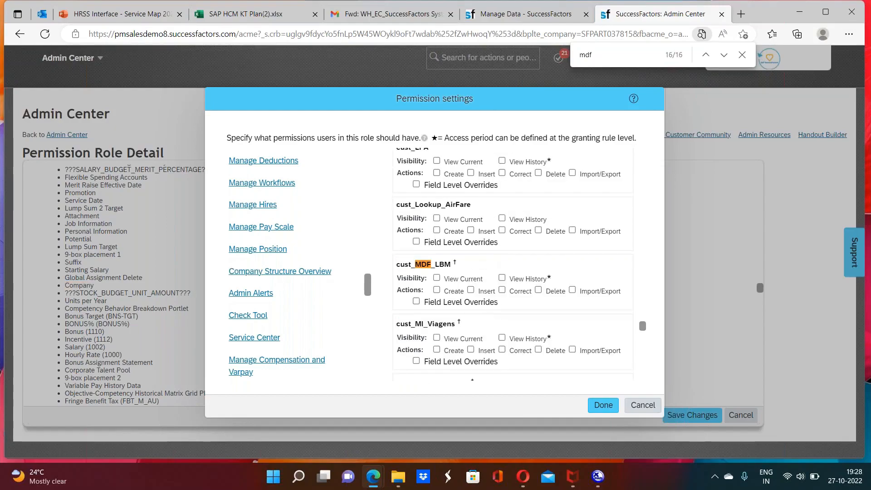
key(Return)
key(Return)
key(Return)
key(Return)
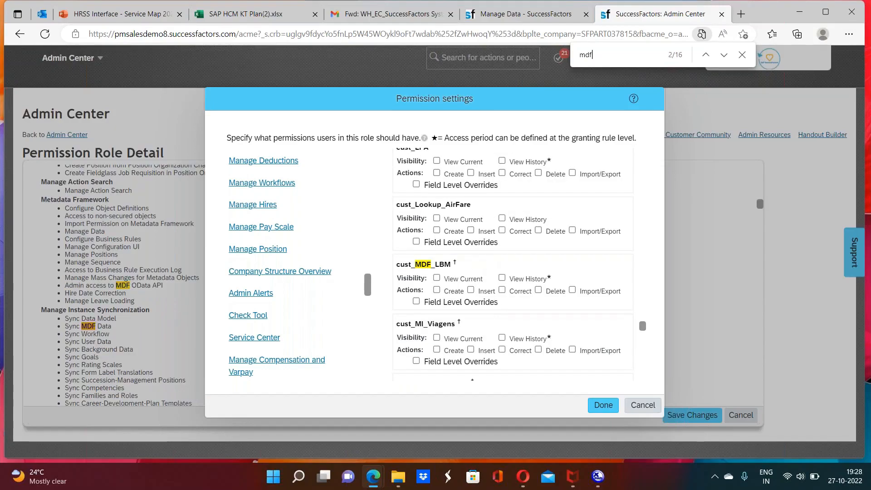
key(Return)
key(Return)
key(Return)
key(Return)
key(Return)
key(Return)
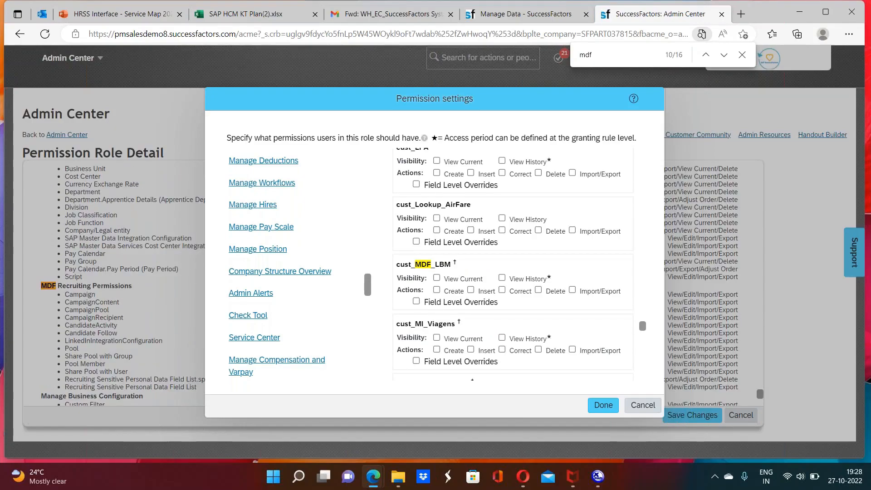
Step: Narrow the page search to "mdf found" and display the MDF Foundation Objects permission category
text(found)
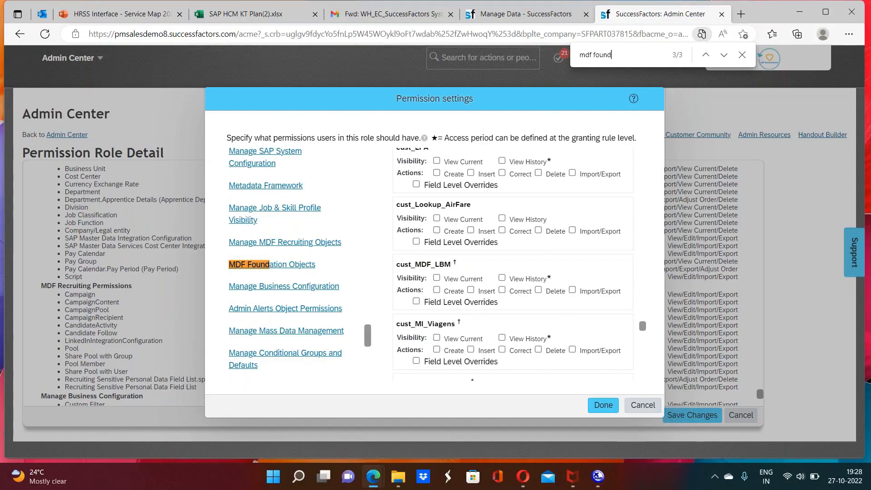
key(Return)
click(299, 269)
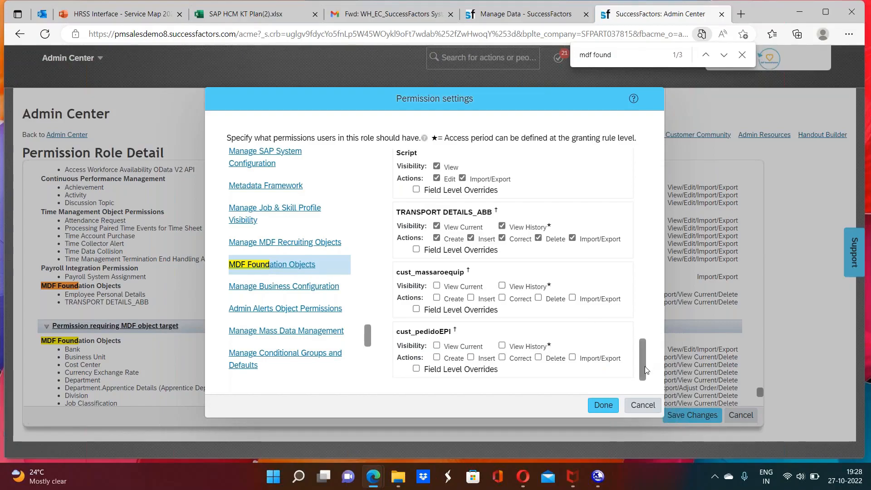
Step: Examine the MDF Foundation Objects permissions, including Company/Legal entity, with a brief look at Manage Business Configuration
scroll(644, 344, up, 3)
drag(653, 281, 644, 127)
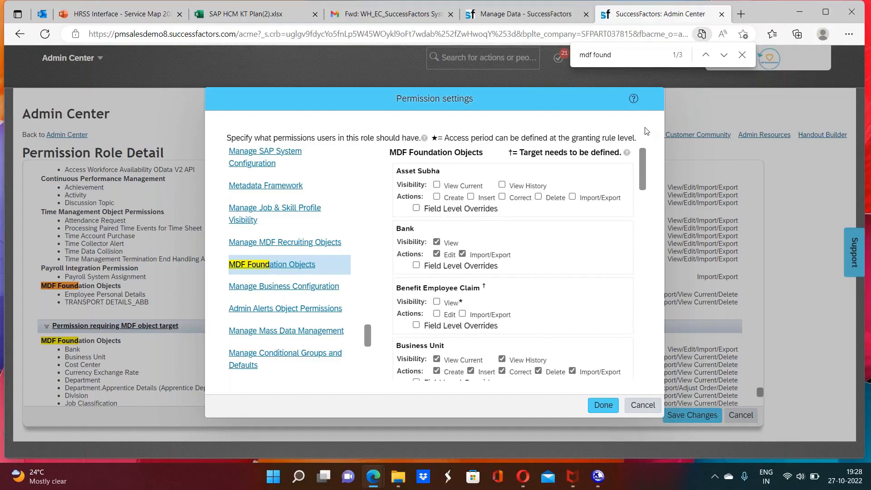
click(297, 297)
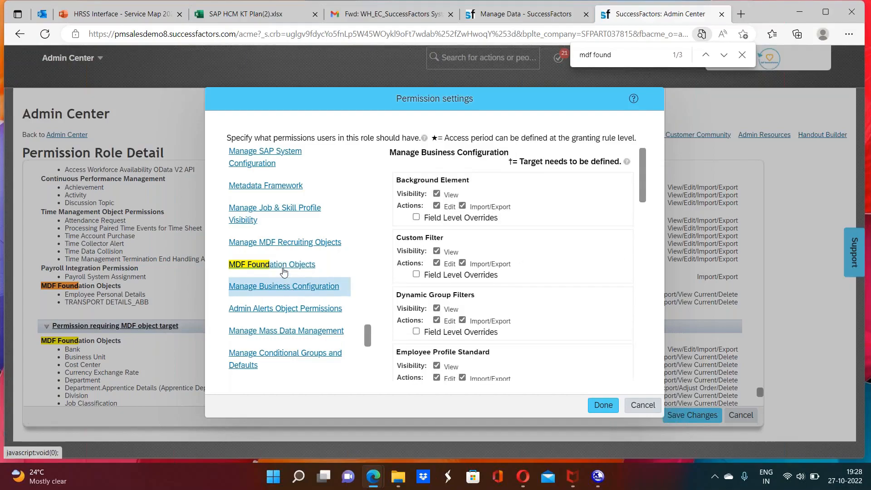
click(284, 272)
scroll(643, 217, down, 4)
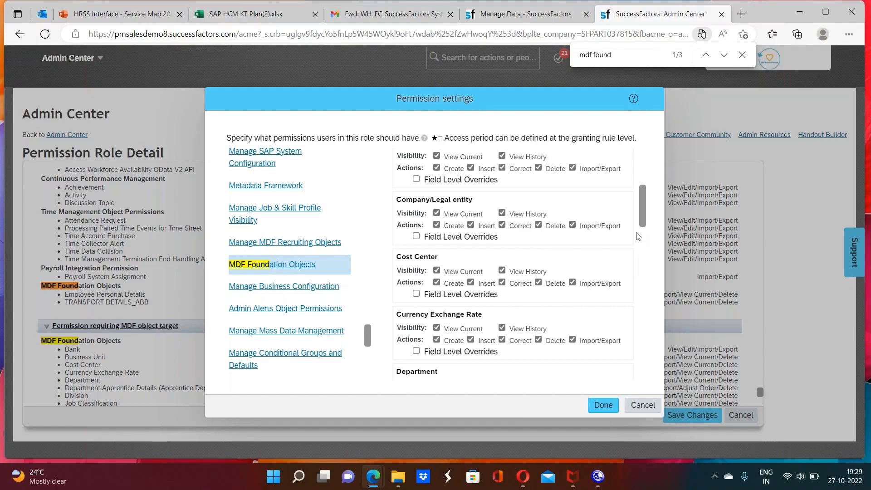
scroll(642, 245, down, 10)
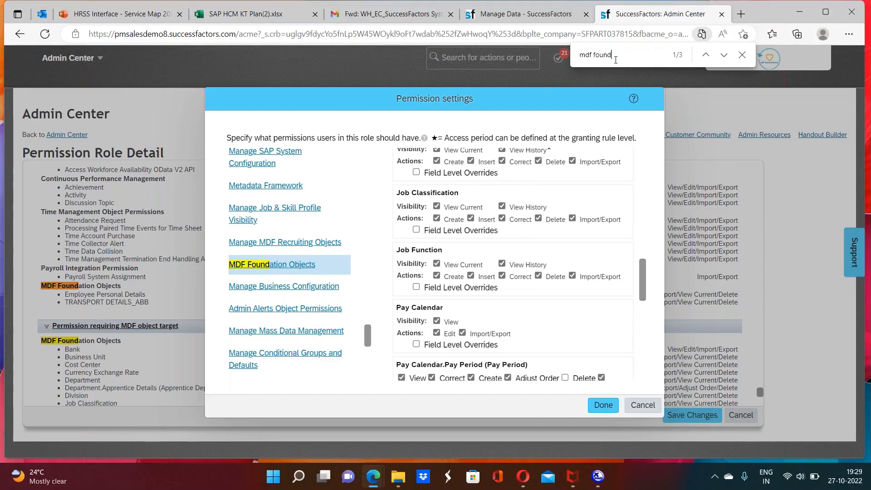
Step: Step through the "mdf found" matches, cancel the permission settings without changes, and end the page search
key(Return)
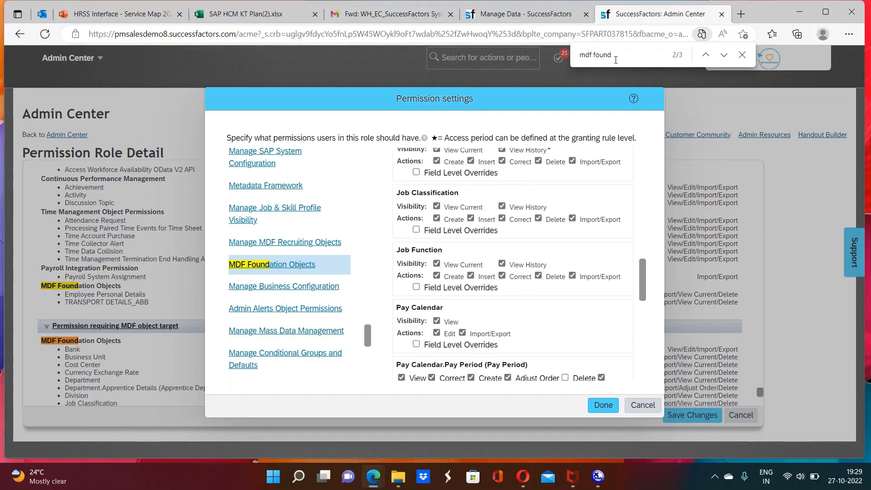
key(Return)
key(Return)
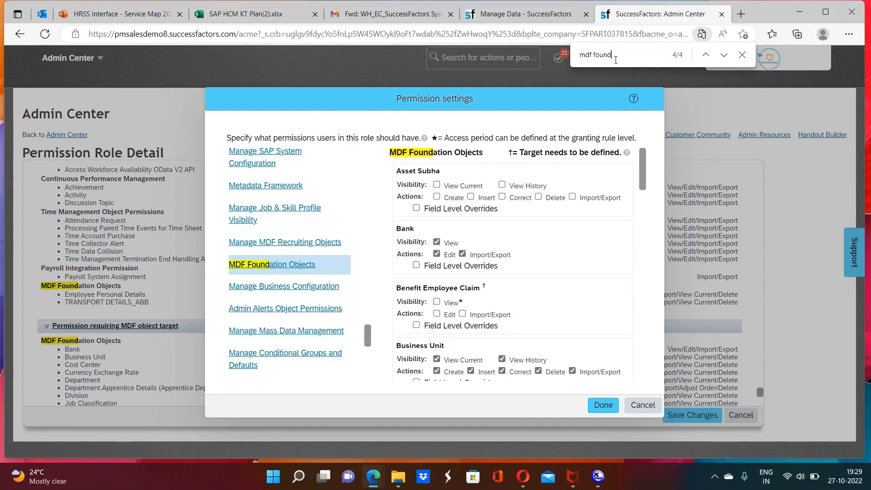
key(Return)
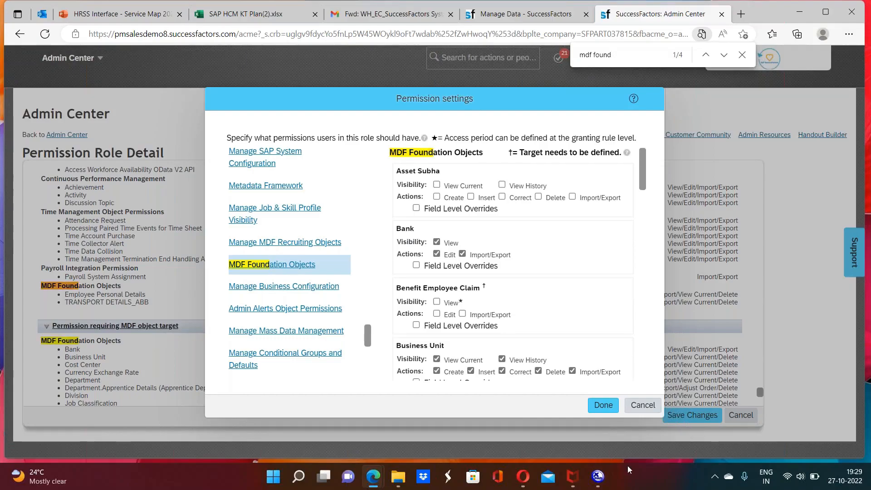
click(645, 403)
key(Escape)
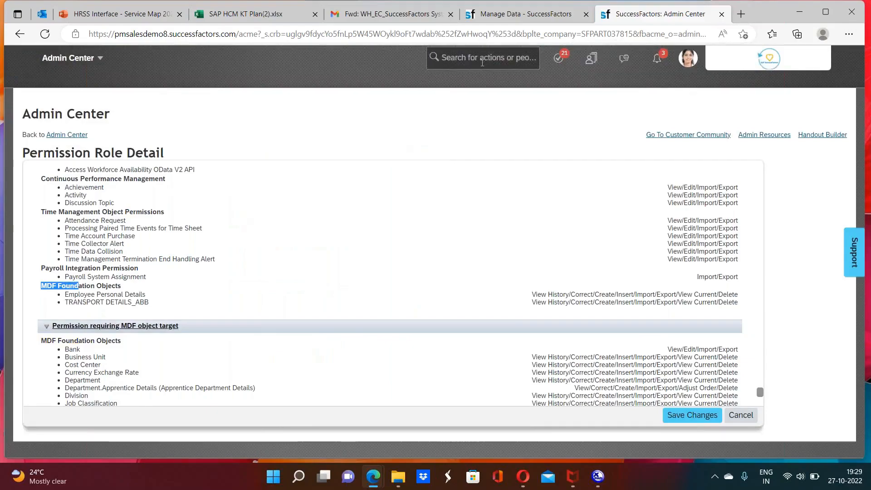
Step: Search the actions for "man data", expand the full list of matching actions, and open Manage Data
click(482, 63)
text(man data)
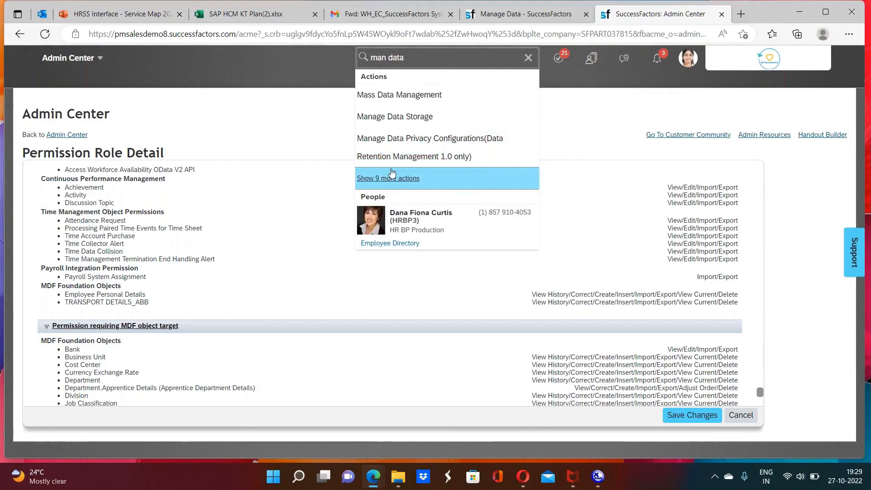
click(390, 179)
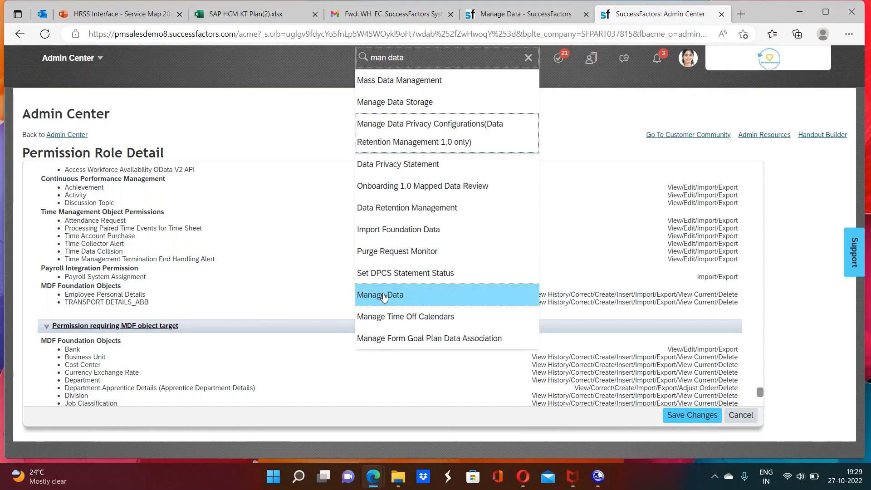
click(384, 297)
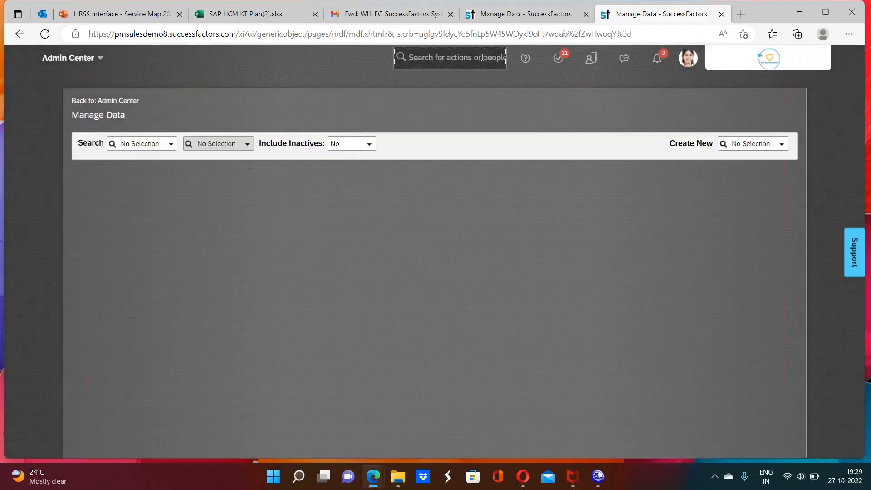
Step: Start creating a new Company/Legal entity record and look over its blank form
click(746, 142)
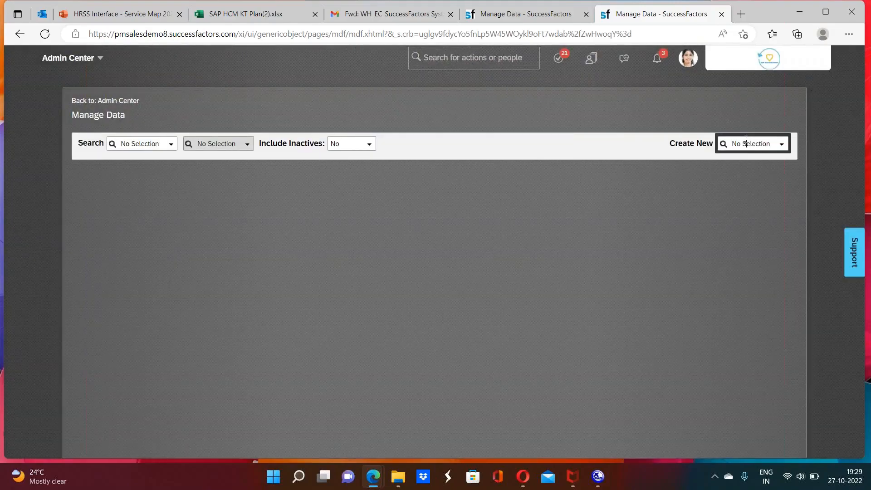
text(company)
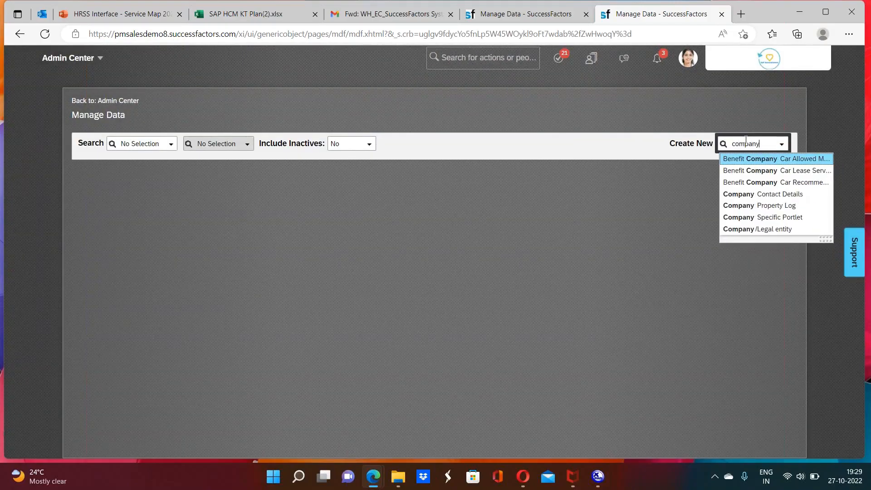
click(769, 230)
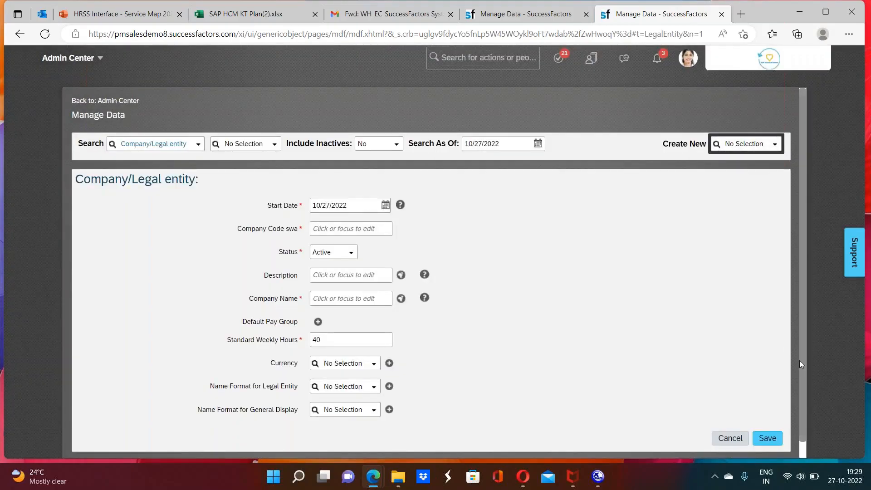
drag(802, 391, 803, 416)
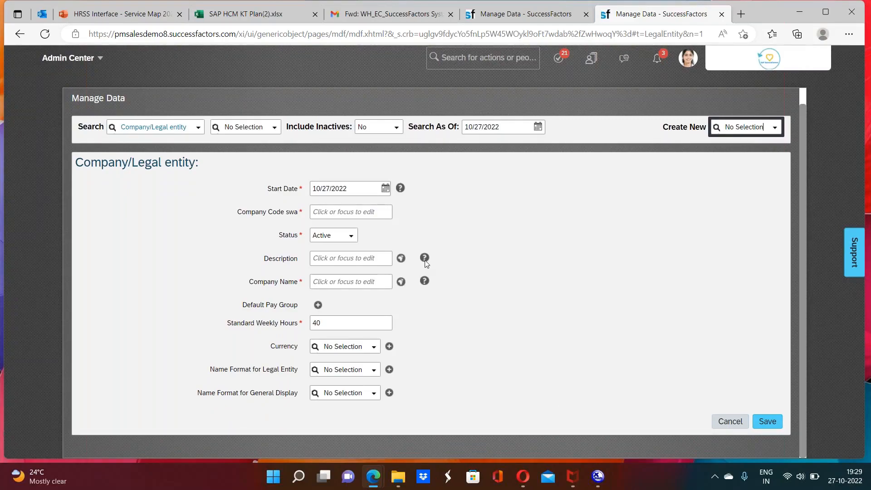
Step: Set the new Company/Legal entity record's start date to 10/01/2022
click(385, 188)
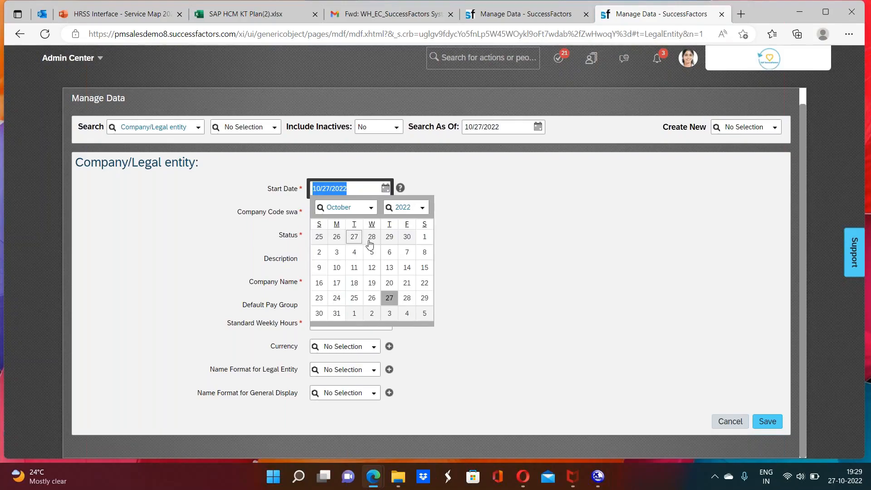
click(424, 236)
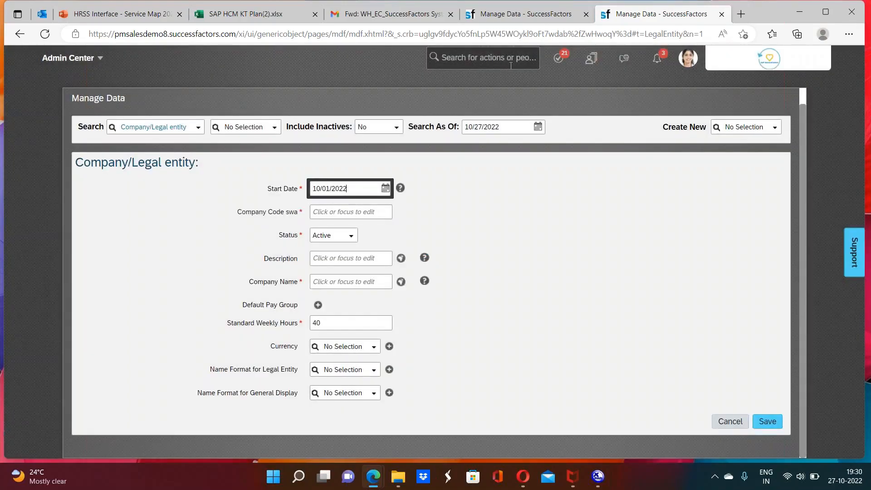
Step: Search the actions for "con obj def" and open Configure Object Definitions, leaving the unsaved legal entity record
click(475, 59)
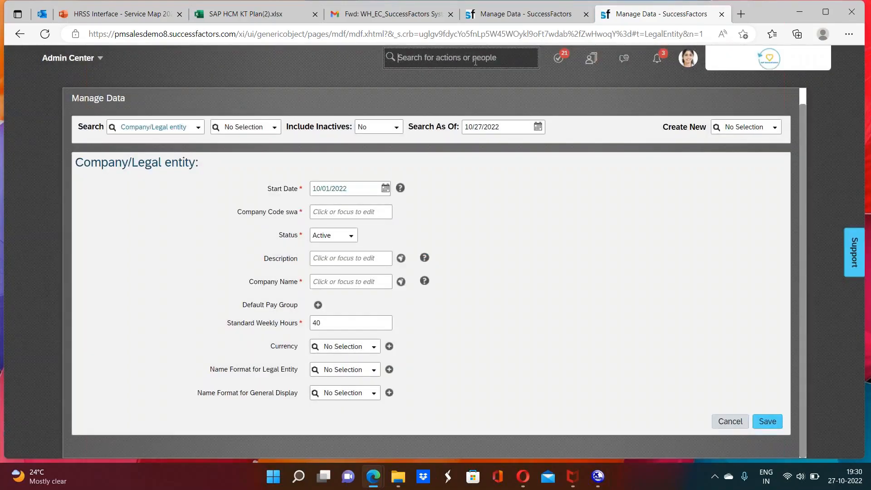
text(c)
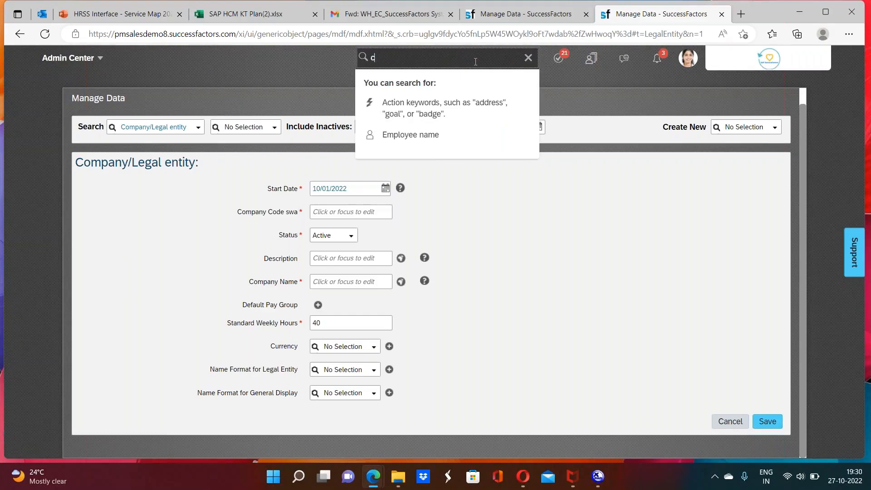
text(omnobj def)
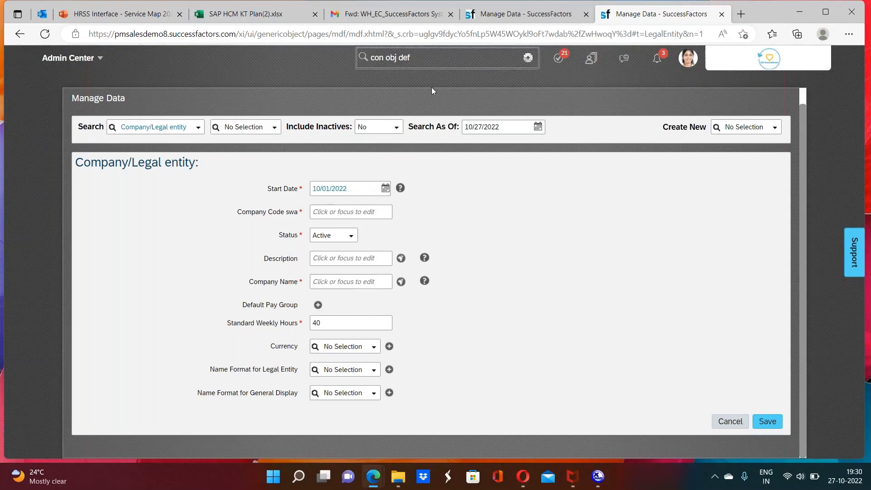
click(417, 81)
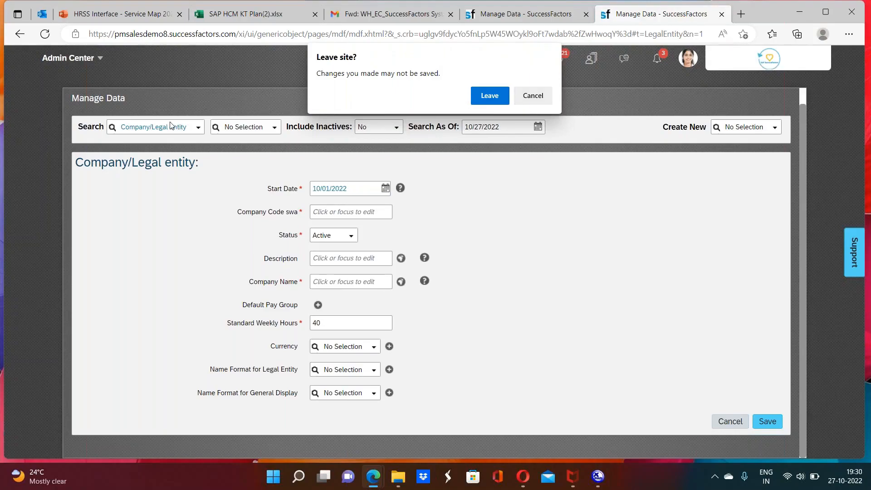
click(489, 95)
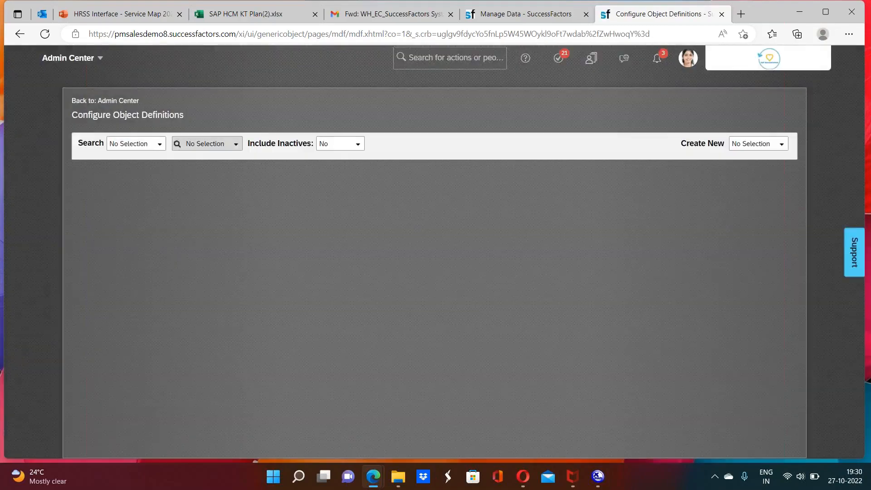
Step: Search the object definitions for "countr", open Country/Region, and look over its fields and associations
click(161, 144)
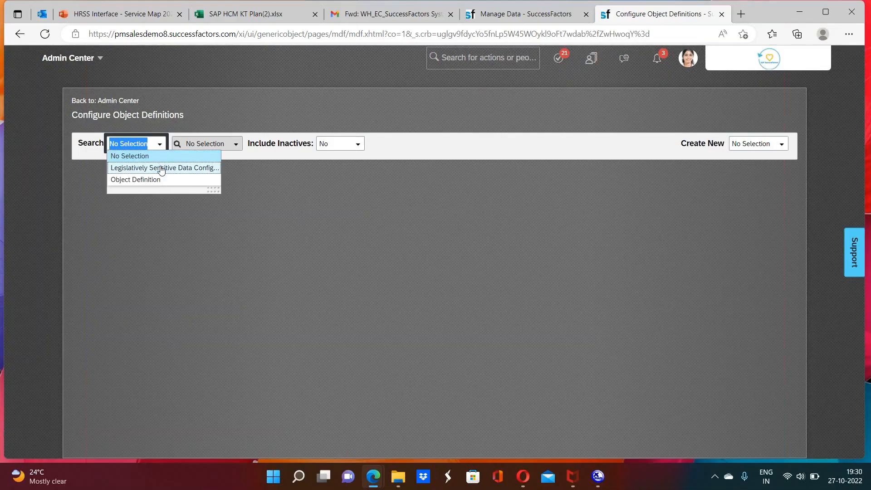
click(451, 59)
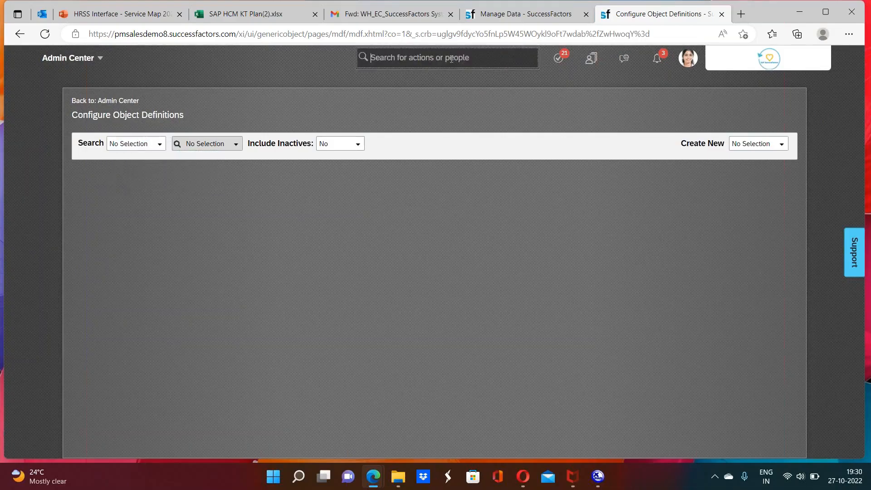
click(147, 144)
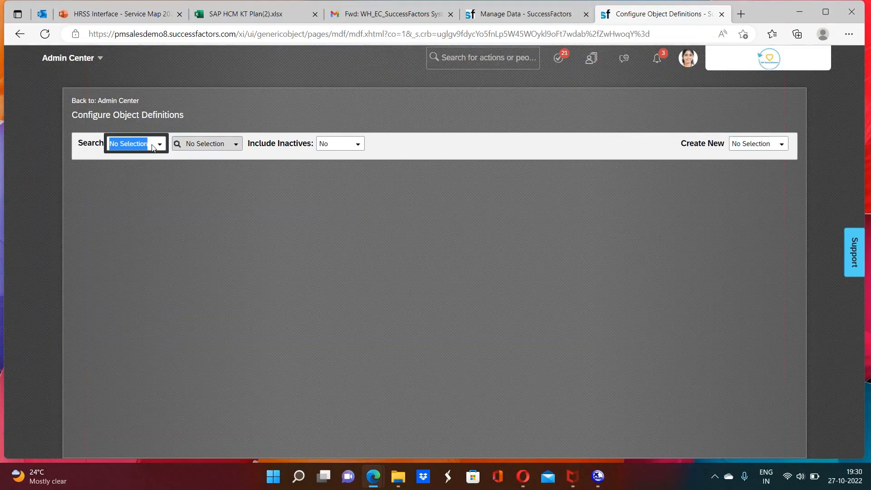
click(160, 145)
click(145, 178)
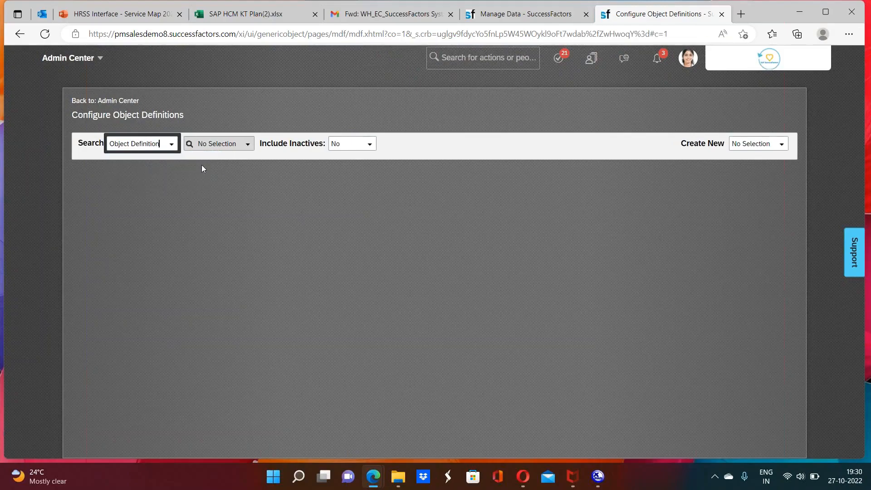
click(217, 144)
text(countr)
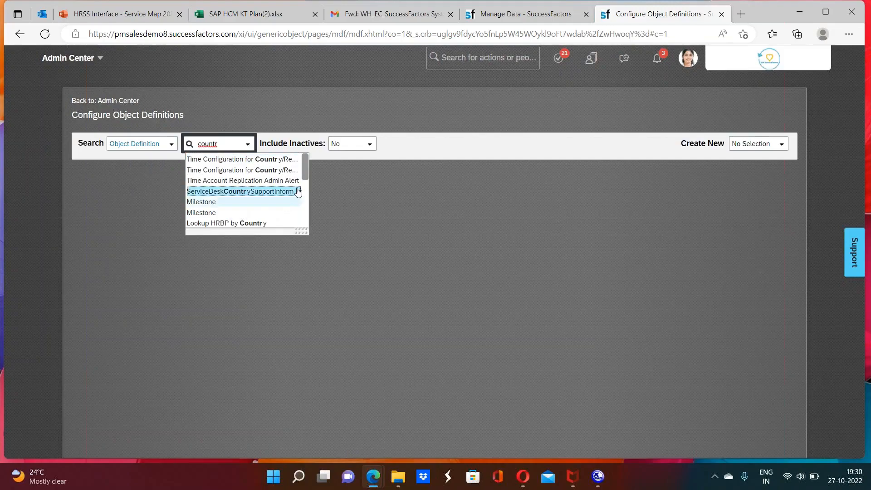
drag(304, 169, 308, 223)
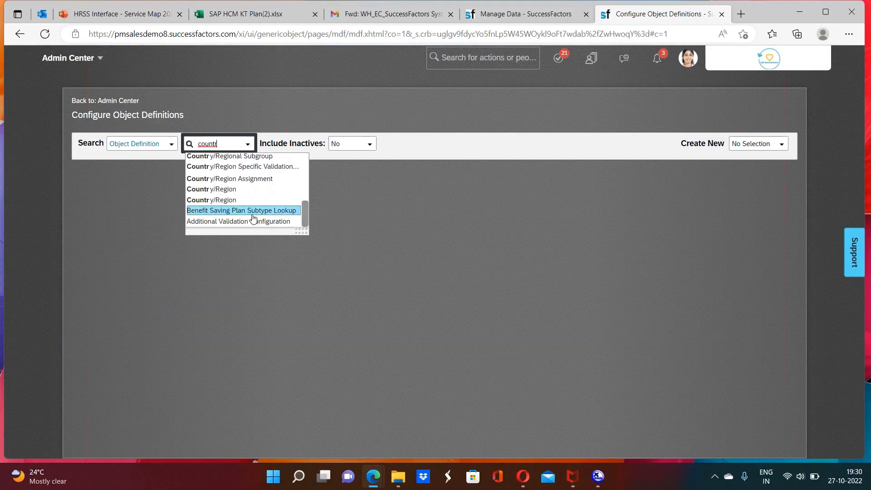
click(231, 192)
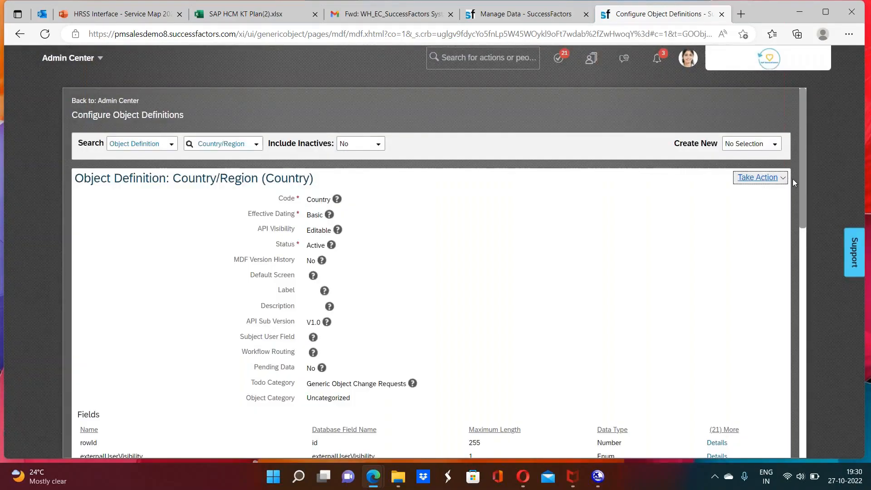
drag(802, 193, 798, 392)
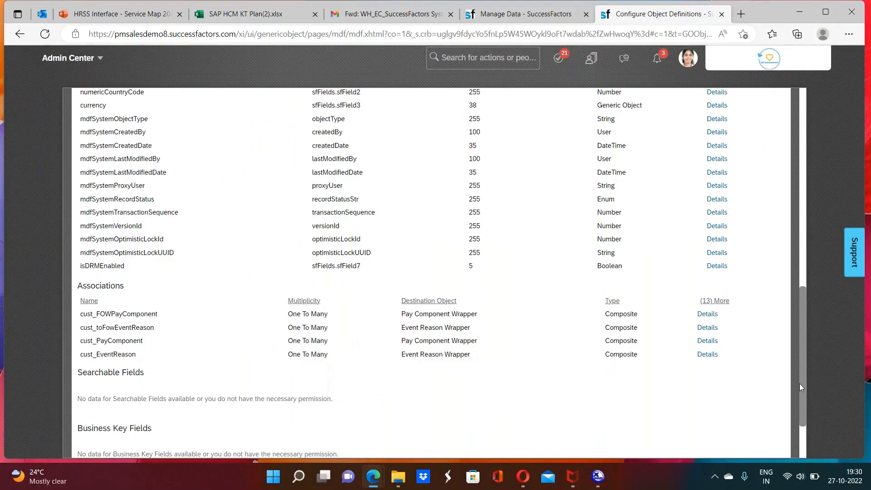
scroll(800, 383, up, 1)
drag(800, 382, 799, 193)
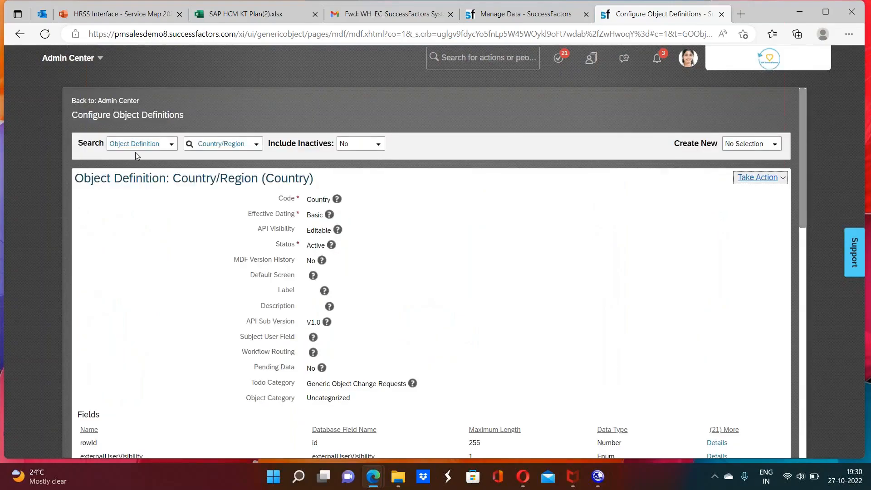
Step: Search the object definitions for "company" and open the Company/Legal entity definition
click(215, 145)
text(company)
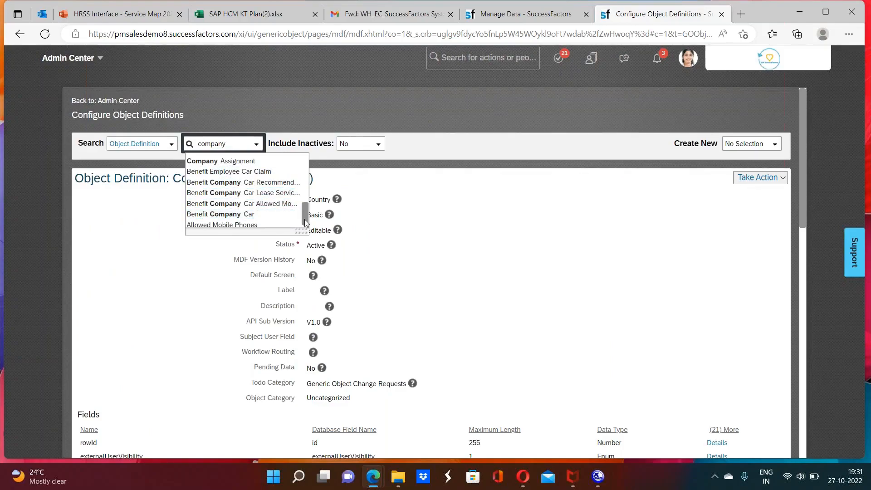
drag(305, 223, 308, 169)
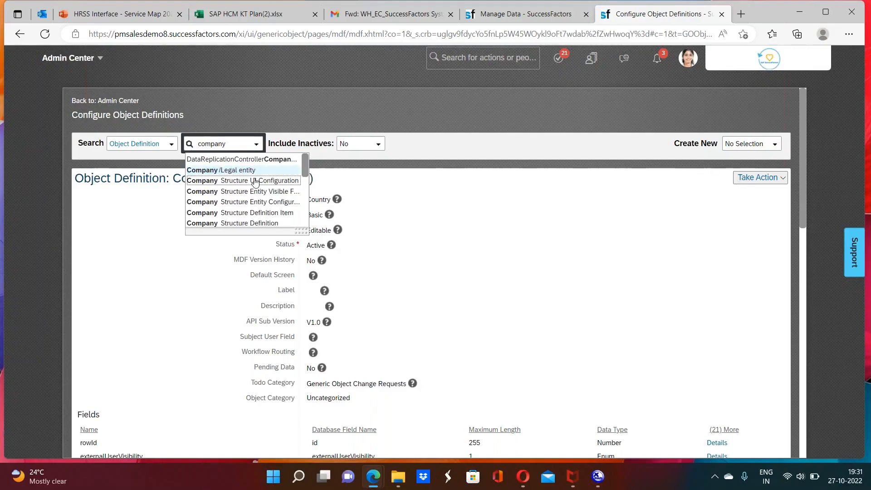
click(240, 170)
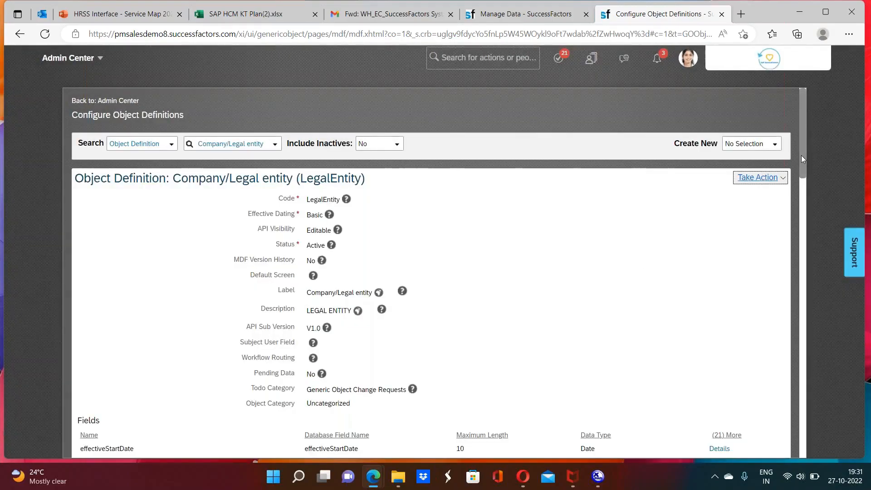
Step: Inspect the details of the countryOfRegistration field in the Company/Legal entity definition, then close them
drag(801, 158, 799, 257)
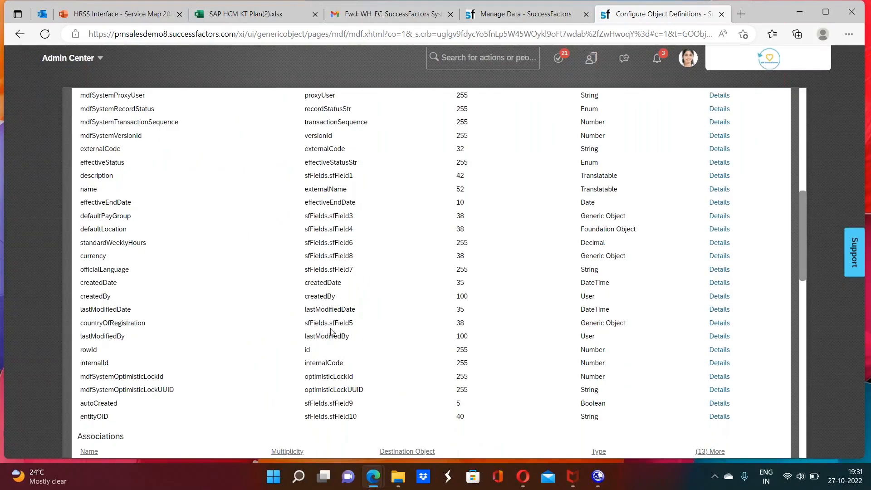
click(717, 323)
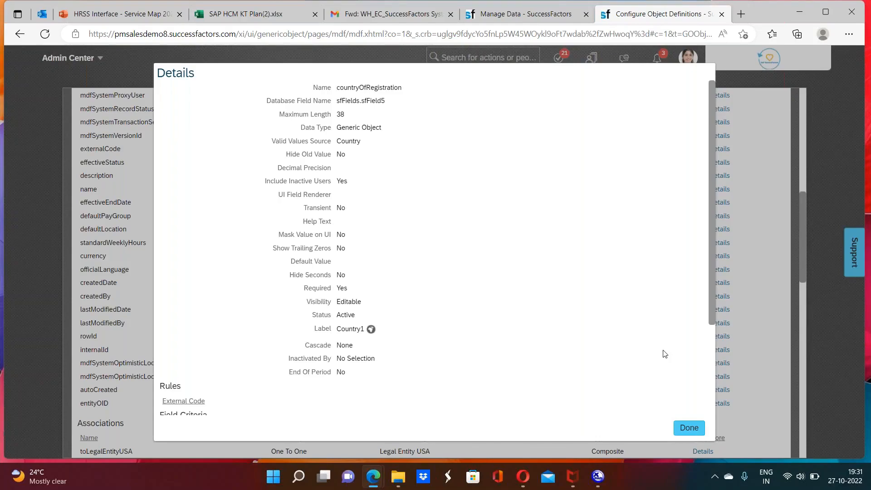
click(689, 428)
Step: Start a correction of the Company/Legal entity definition and open the countryOfRegistration field's details for editing
scroll(803, 225, up, 10)
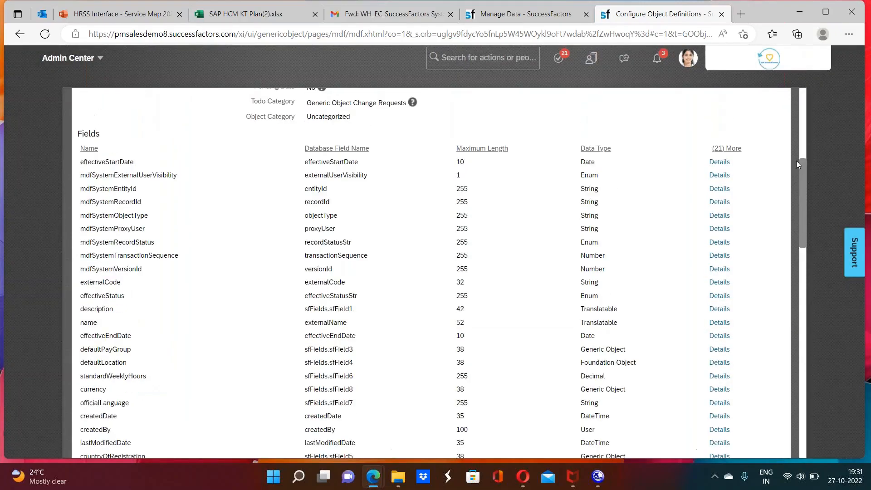
click(752, 178)
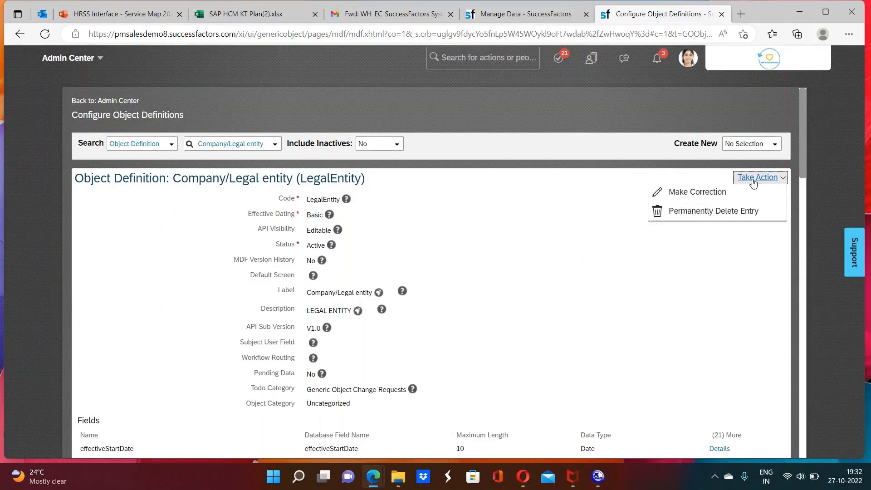
click(730, 198)
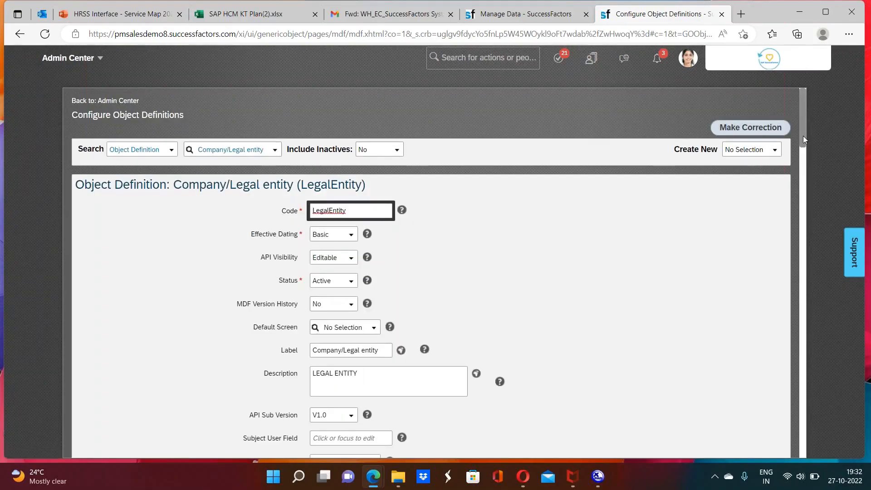
drag(802, 161, 804, 253)
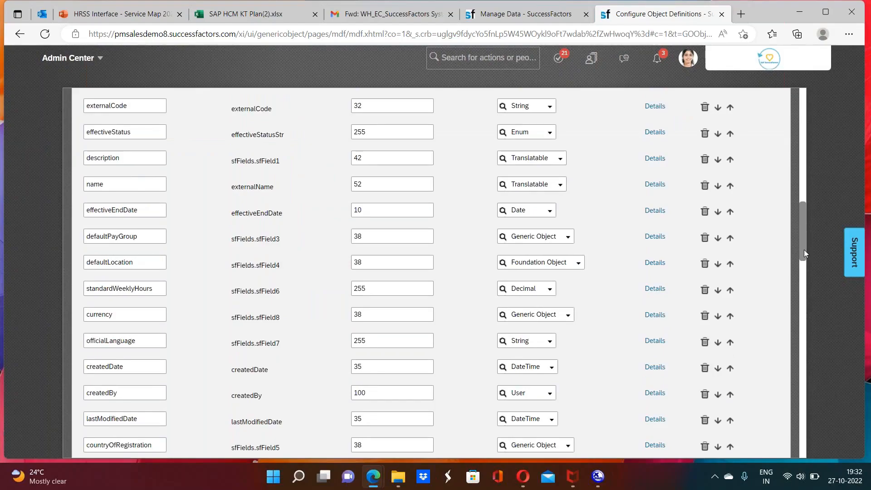
drag(803, 252, 803, 255)
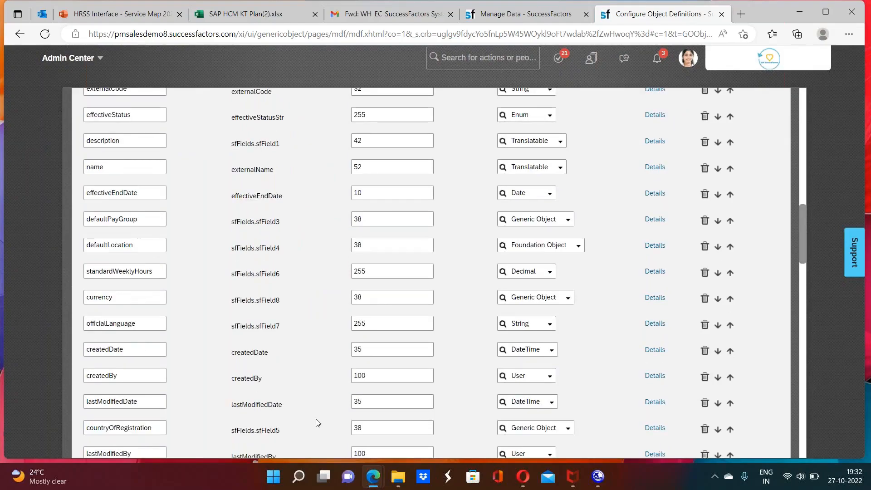
click(655, 429)
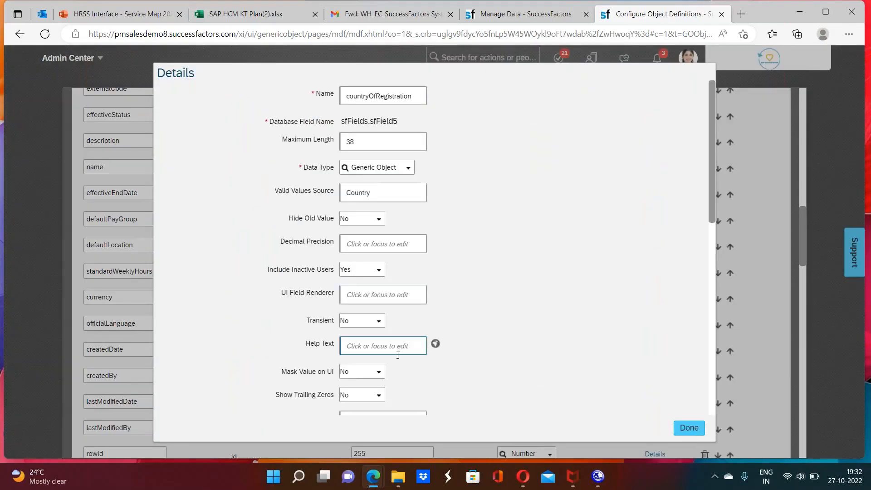
Step: Change the countryOfRegistration field's label to "Country" and check the label's translations
drag(713, 205, 713, 274)
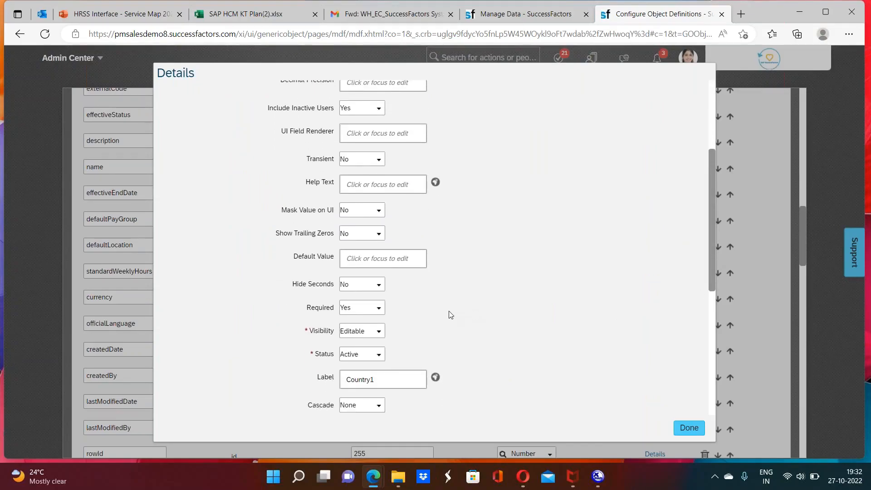
click(374, 378)
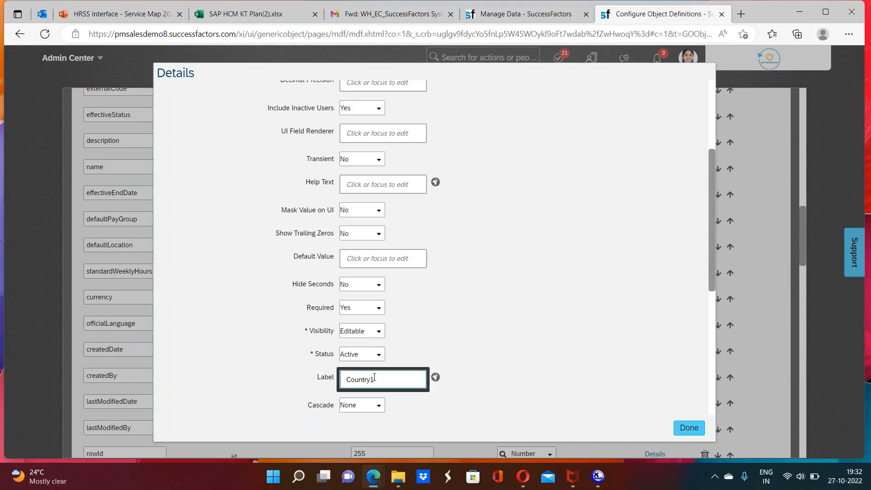
key(BackSpace)
click(514, 370)
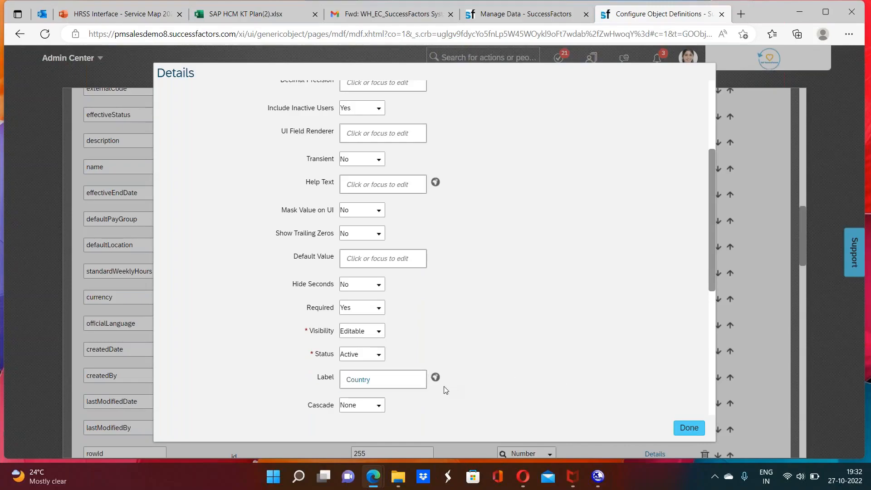
click(435, 377)
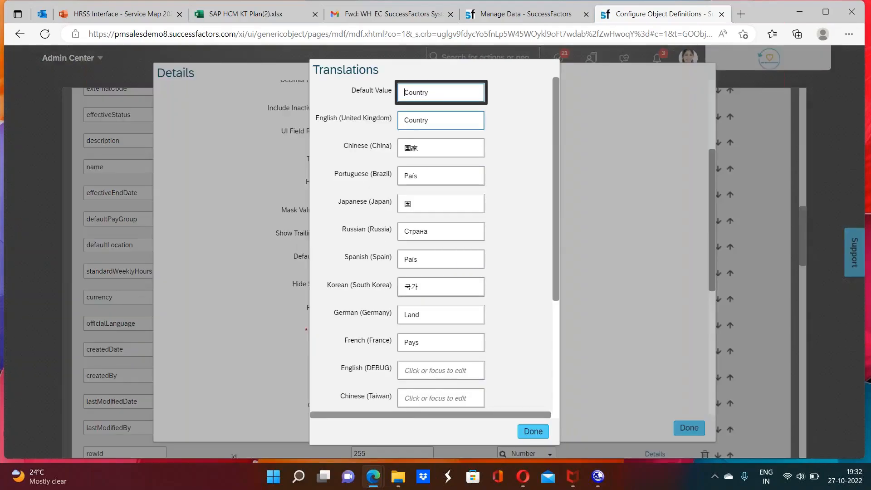
click(533, 431)
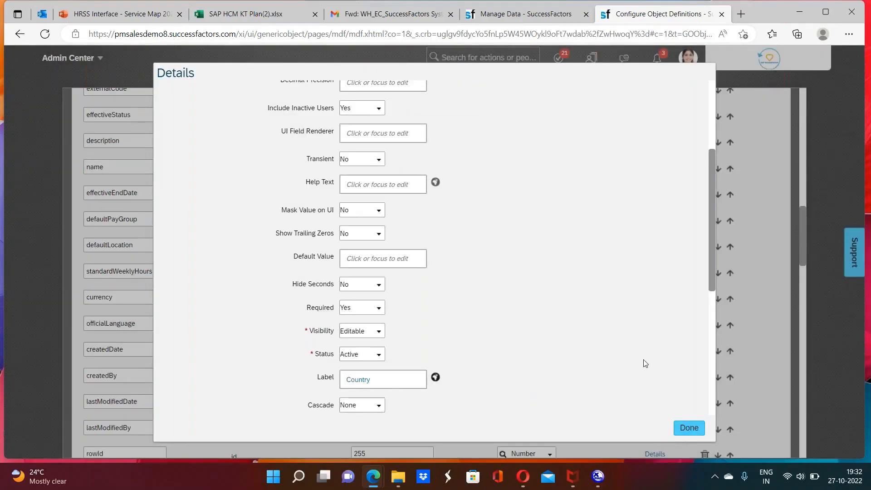
Step: Examine the countryOfRegistration field's rules, field criteria and condition, selecting the condition's Field Id text
key(alt)
scroll(710, 308, down, 5)
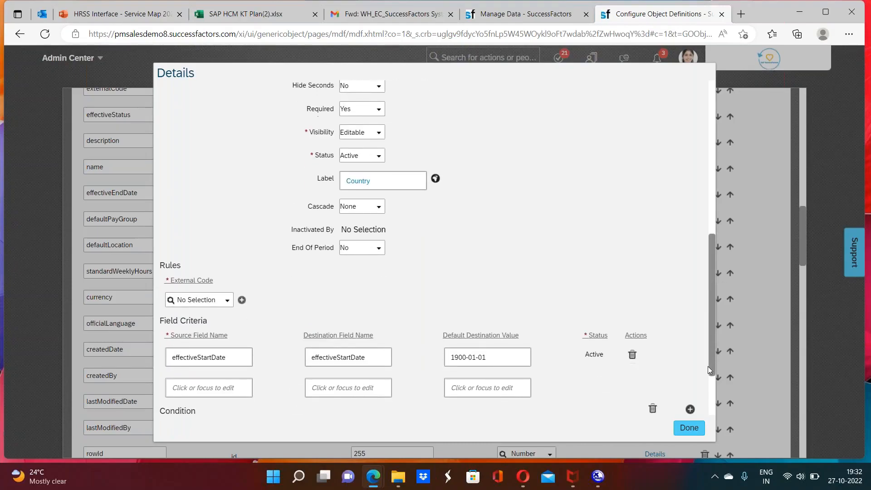
drag(708, 367, 708, 381)
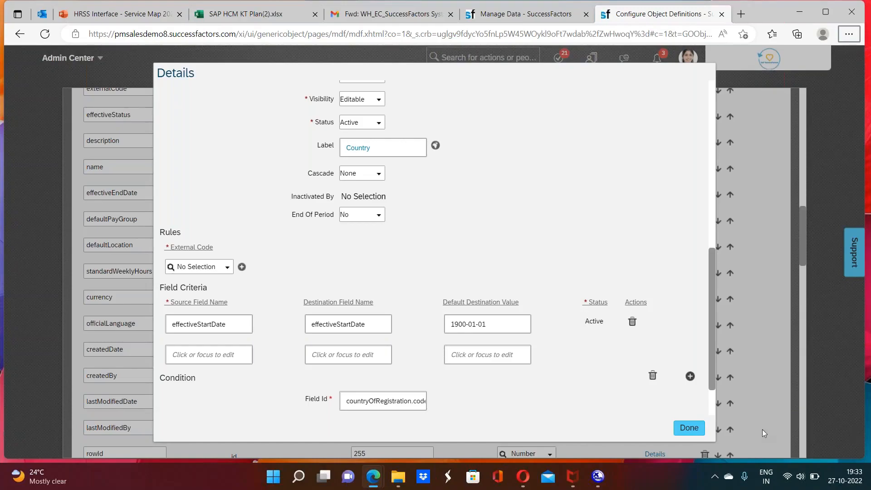
double_click(391, 395)
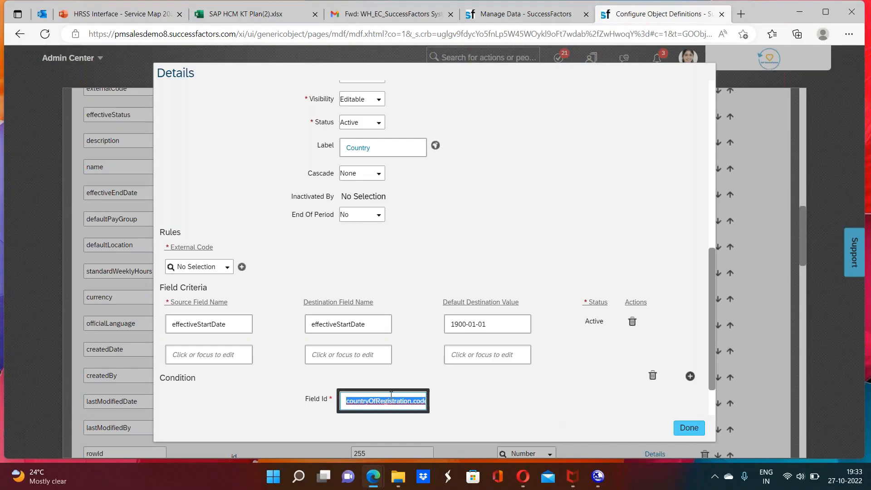
Step: Clear the Field Id of the countryOfRegistration field's condition and try to save the Company/Legal entity definition
key(BackSpace)
click(579, 407)
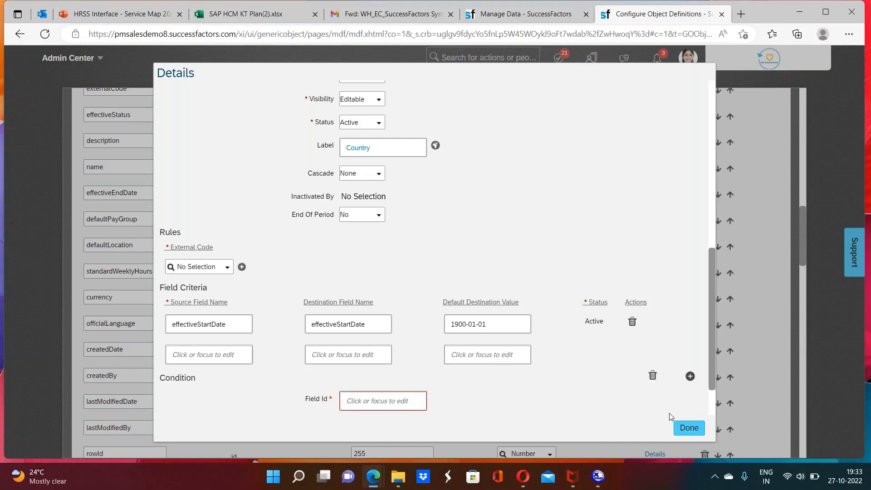
click(688, 427)
drag(801, 243, 786, 438)
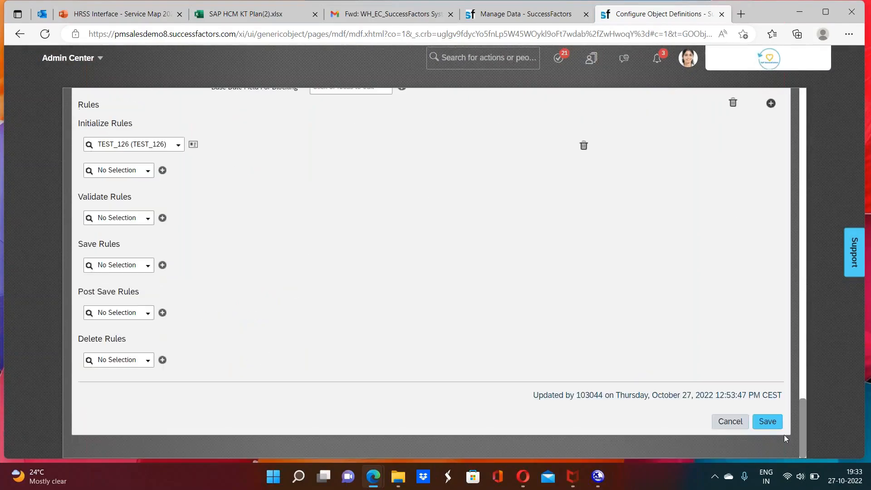
click(770, 421)
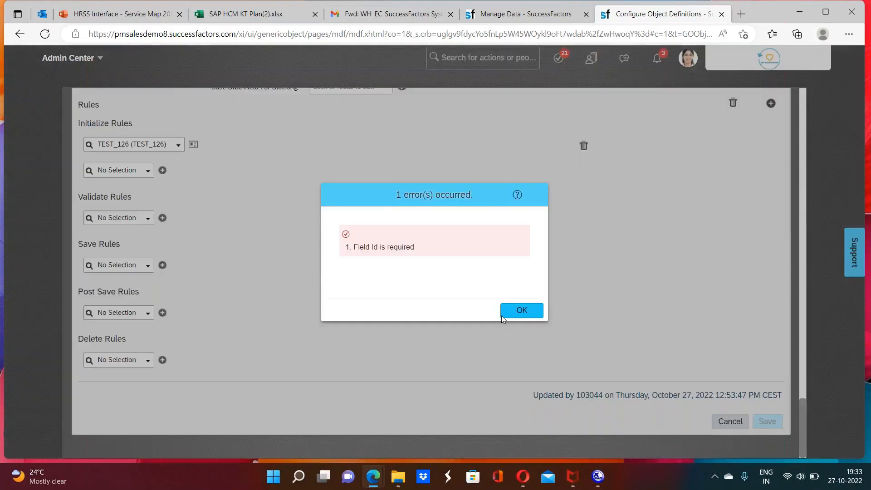
click(524, 317)
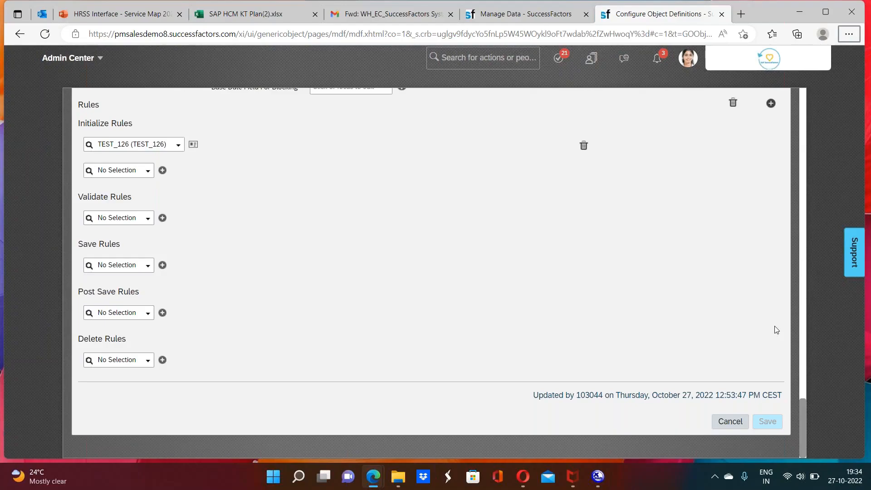
Step: Copy the countryOfRegistration field's name into its condition's Field Id and close the field's details
drag(802, 408, 803, 263)
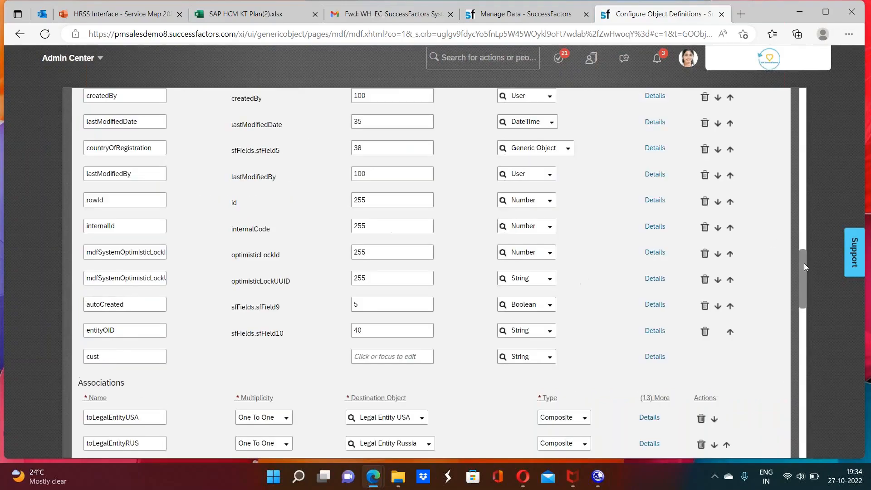
double_click(124, 148)
key(ctrl+c)
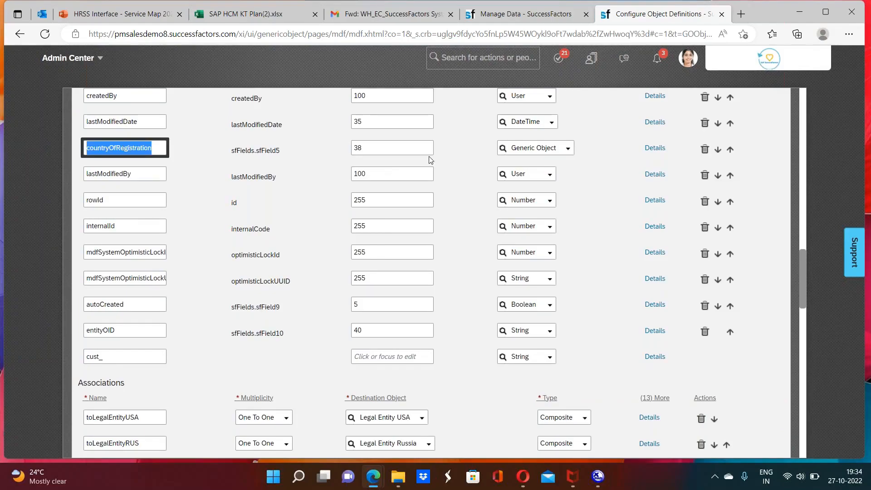
click(652, 147)
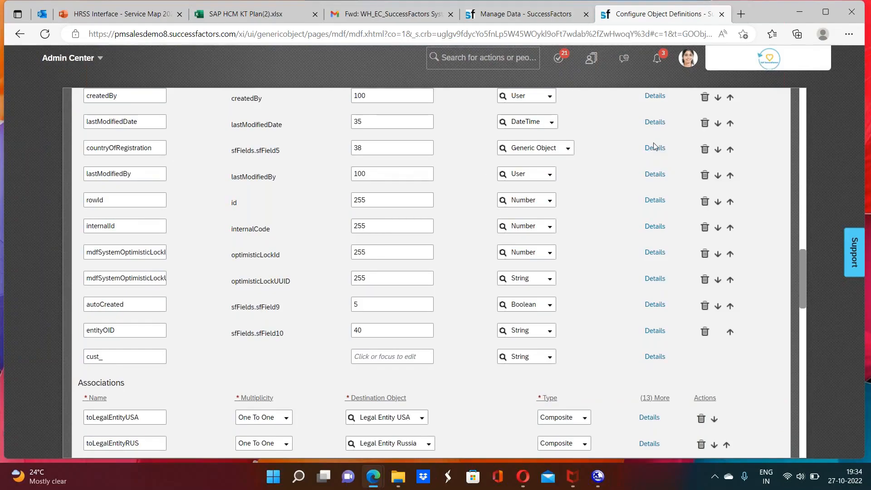
click(653, 148)
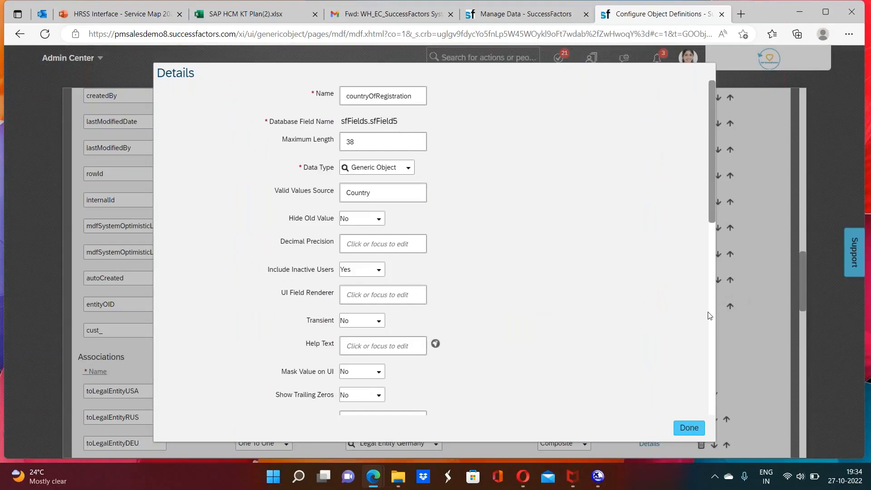
scroll(712, 318, down, 3)
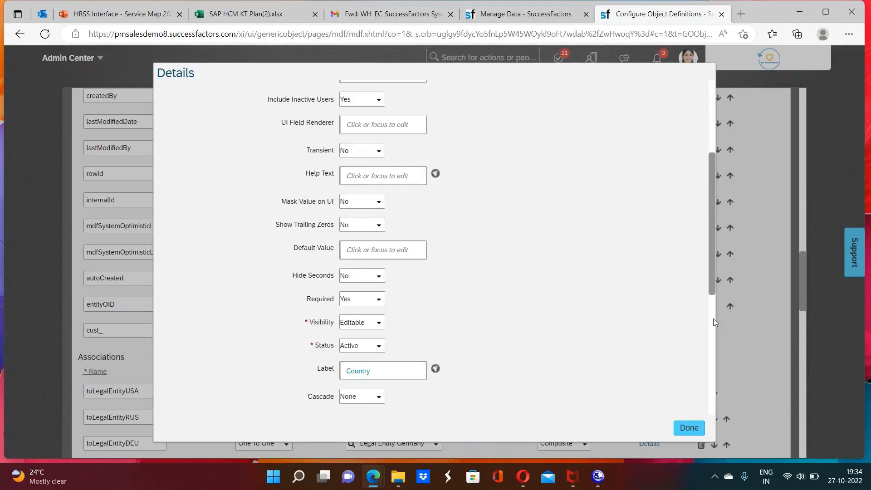
scroll(713, 319, down, 2)
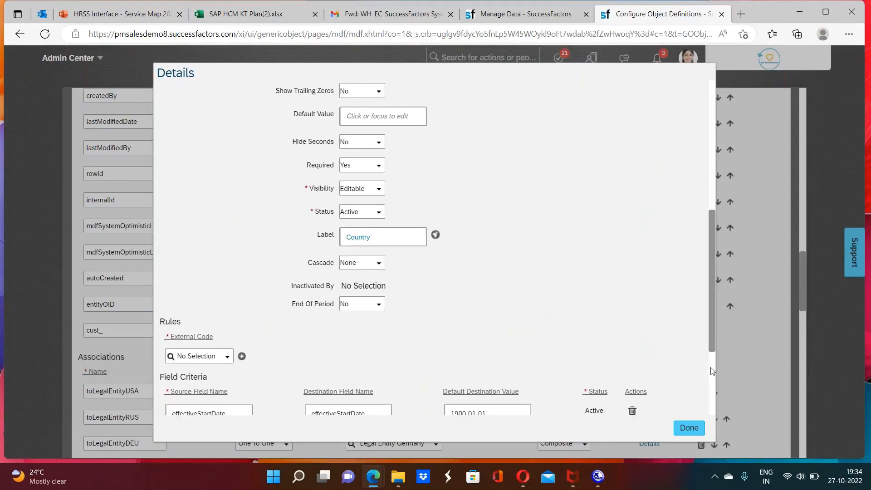
scroll(711, 371, down, 3)
click(394, 346)
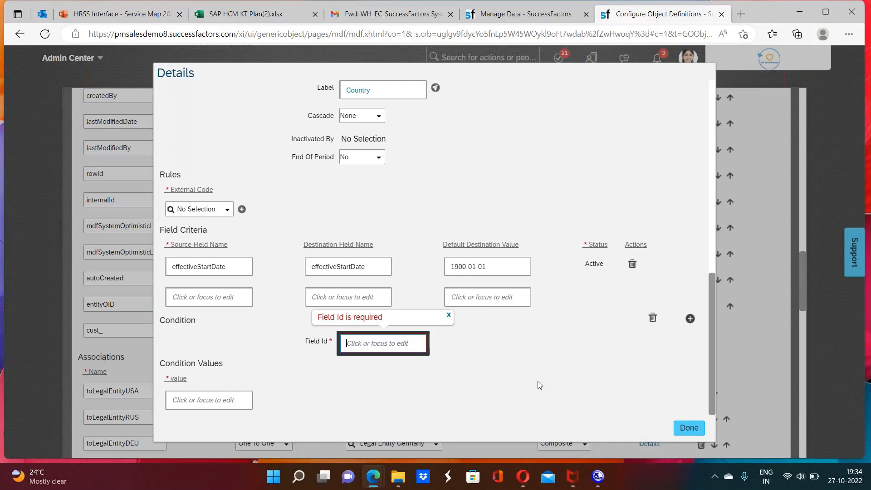
key(ctrl+v)
click(689, 428)
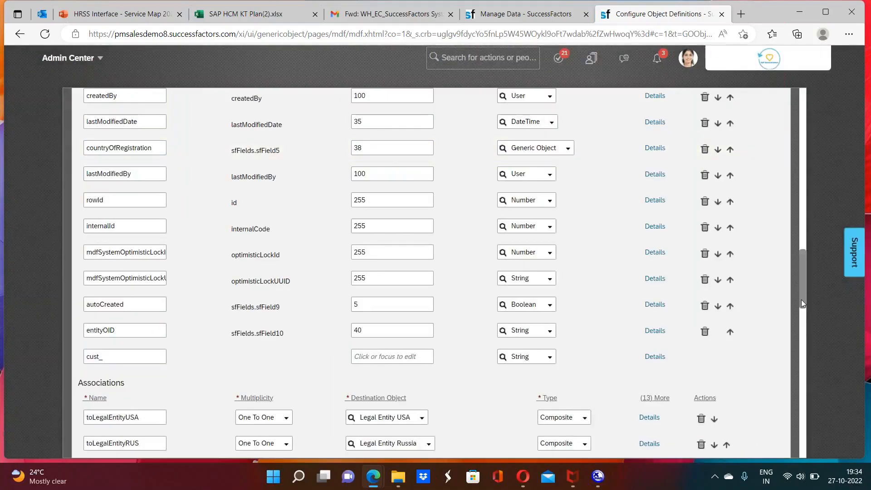
Step: Try to save the Company/Legal entity definition with countryOfRegistration as the condition's Field Id
drag(802, 308, 804, 469)
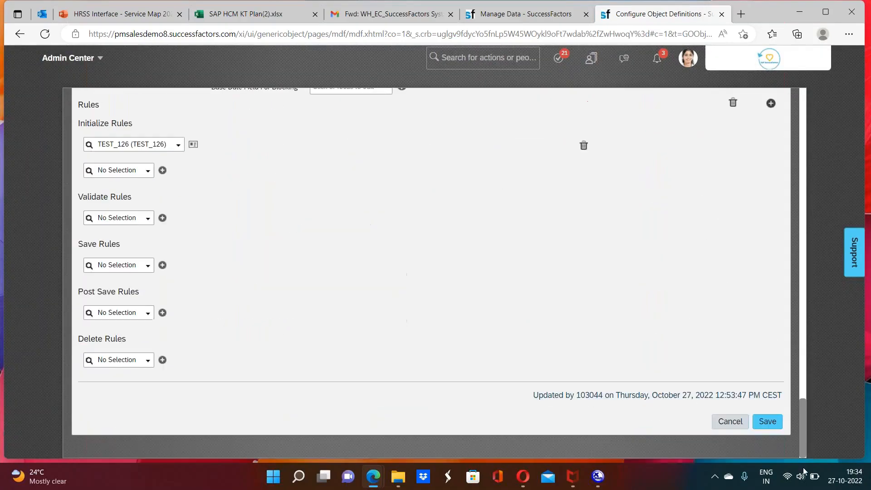
click(764, 420)
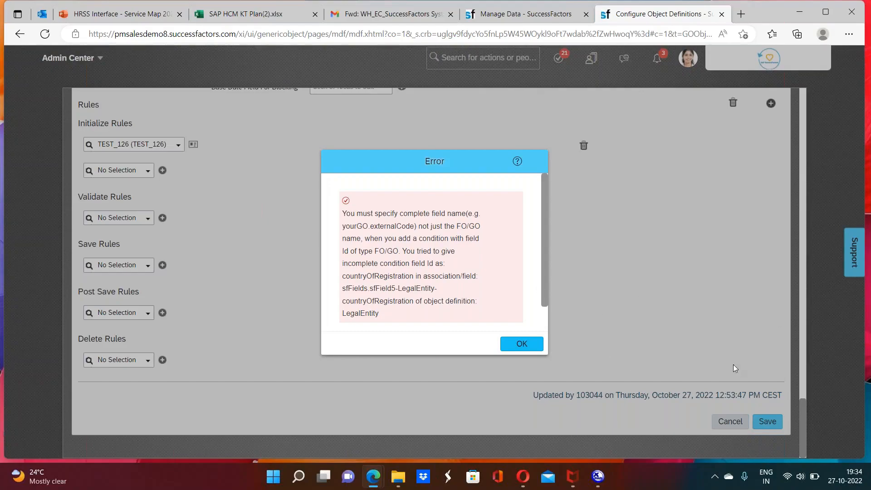
click(522, 345)
Step: Cancel the correction of the Company/Legal entity definition and discard its unsaved changes
drag(801, 436, 798, 316)
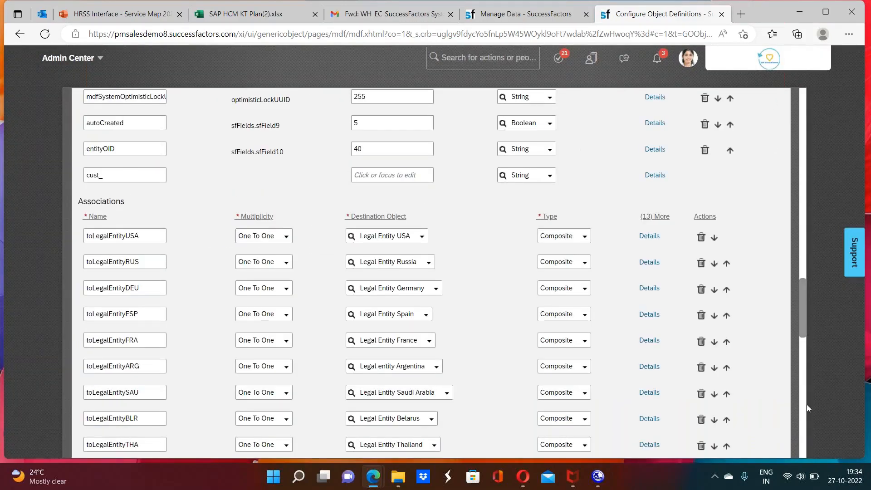
scroll(801, 426, down, 12)
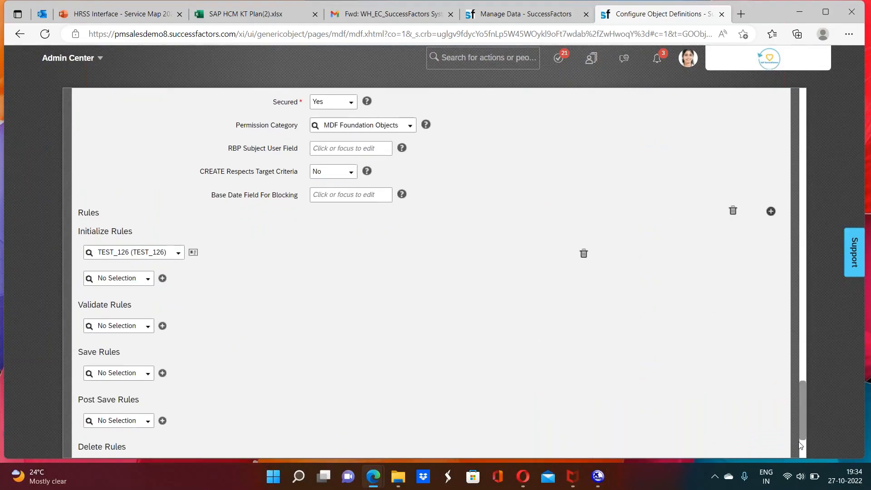
scroll(801, 447, down, 3)
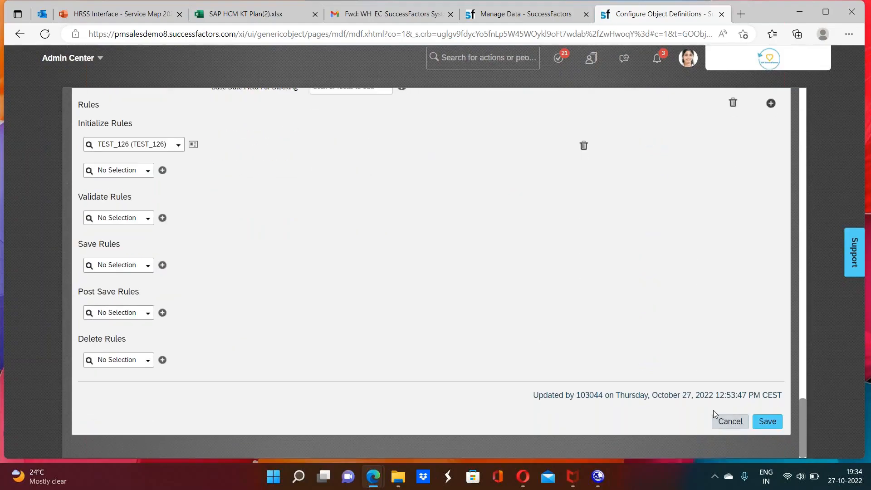
click(726, 424)
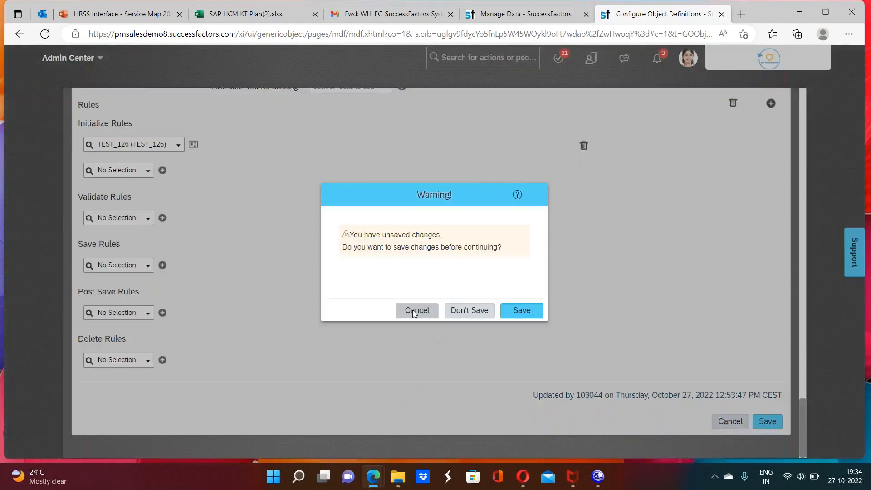
click(466, 311)
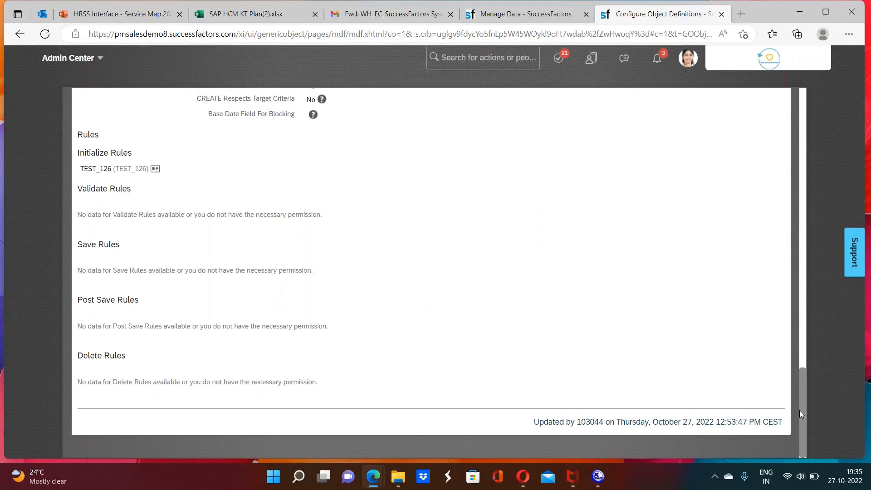
Step: Switch to Manage Data and open the Country/Region record India (IND)
drag(798, 410, 811, 97)
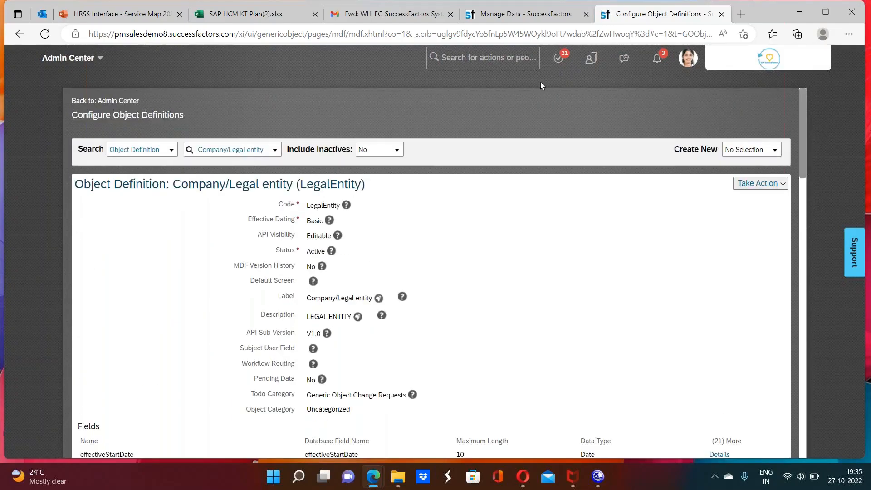
click(498, 55)
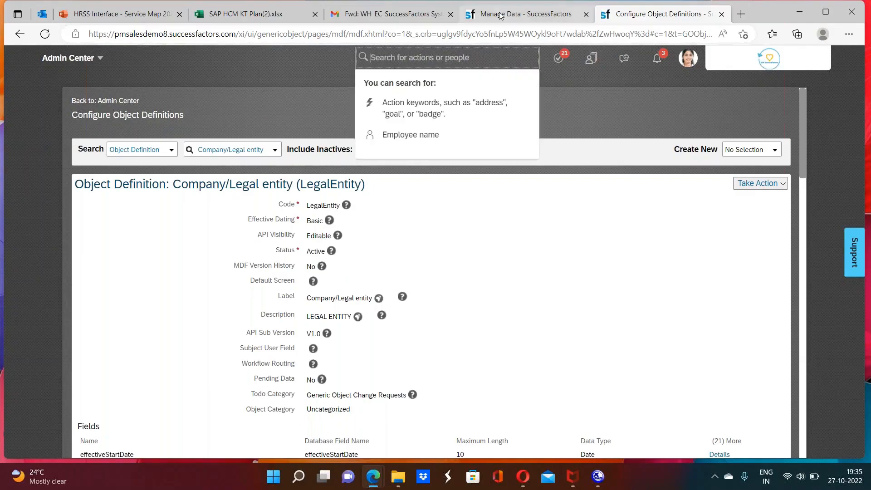
click(500, 15)
click(165, 131)
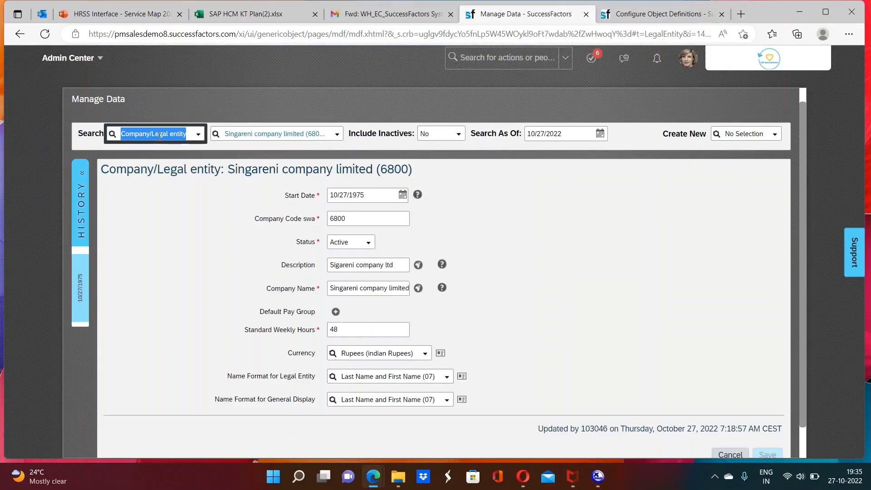
text(co)
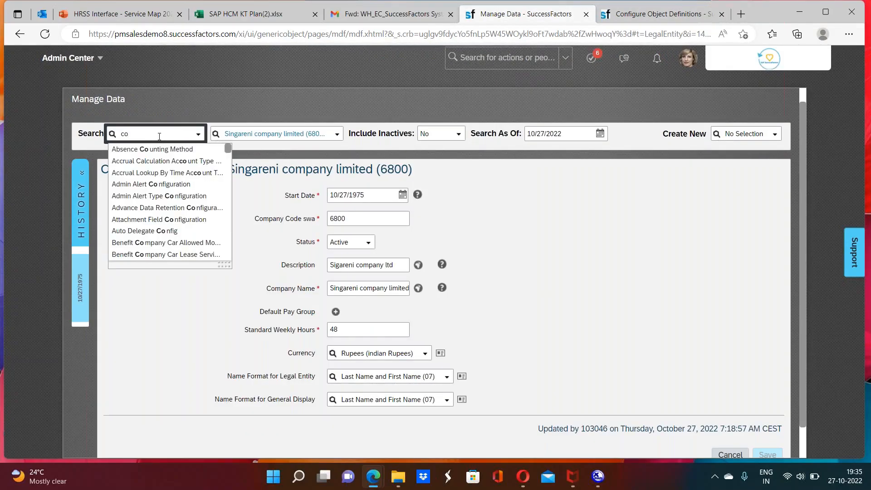
text(un)
click(153, 184)
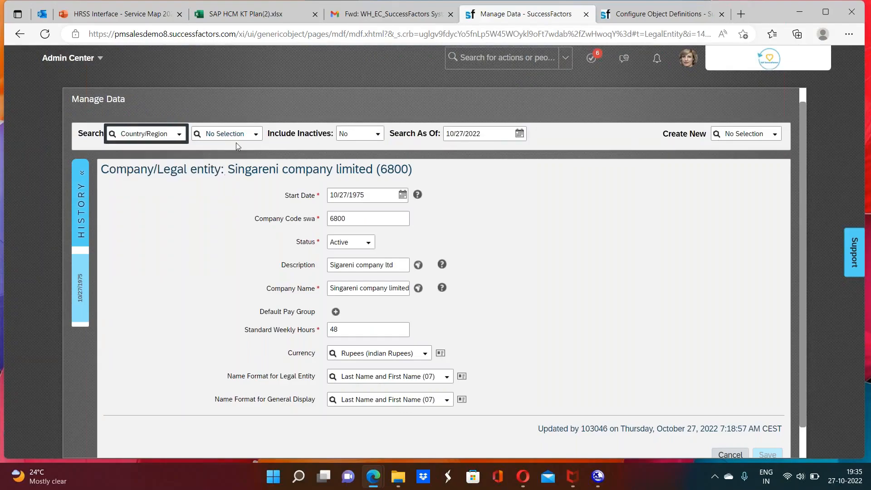
click(232, 131)
text(ind)
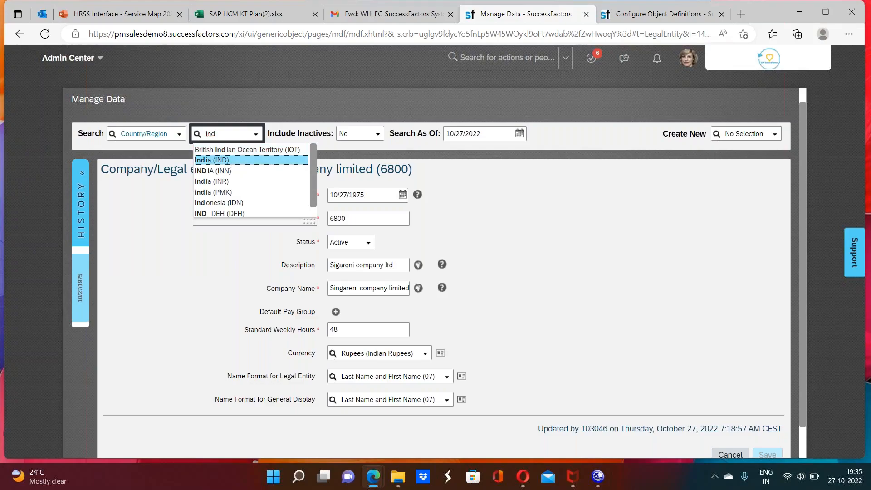
key(Return)
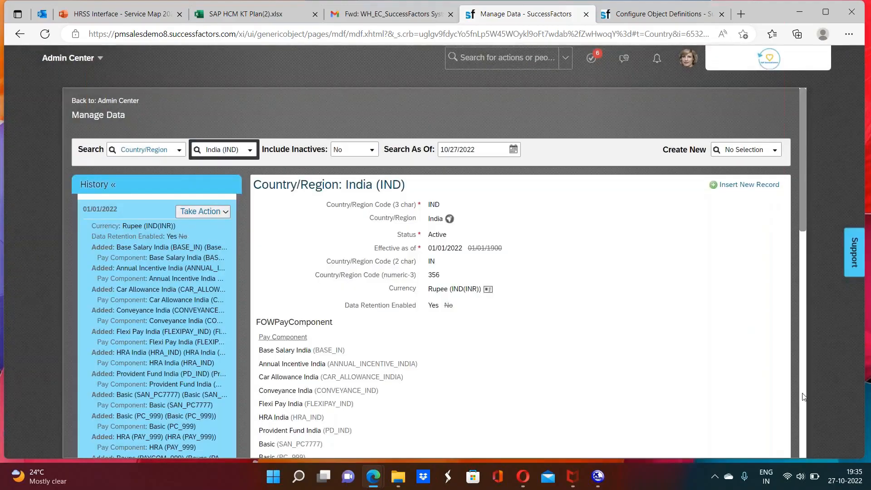
Step: Examine the India record's country details, pay components and event reasons
click(802, 400)
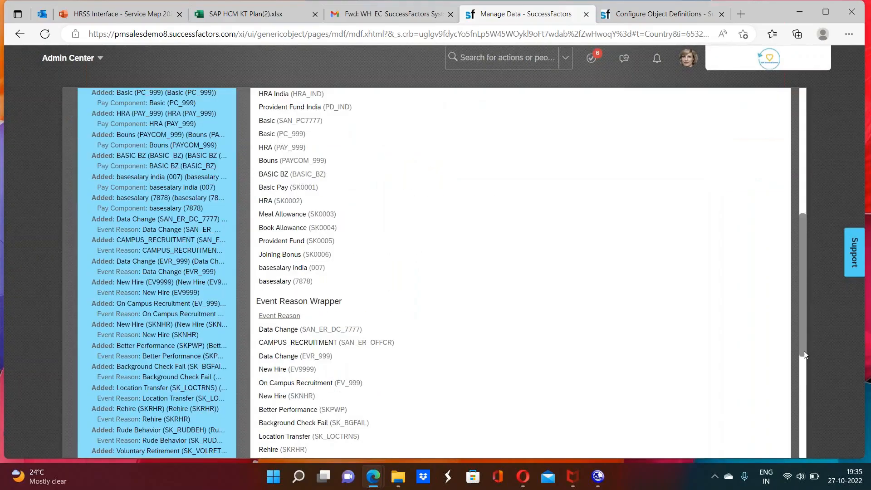
drag(804, 346, 815, 146)
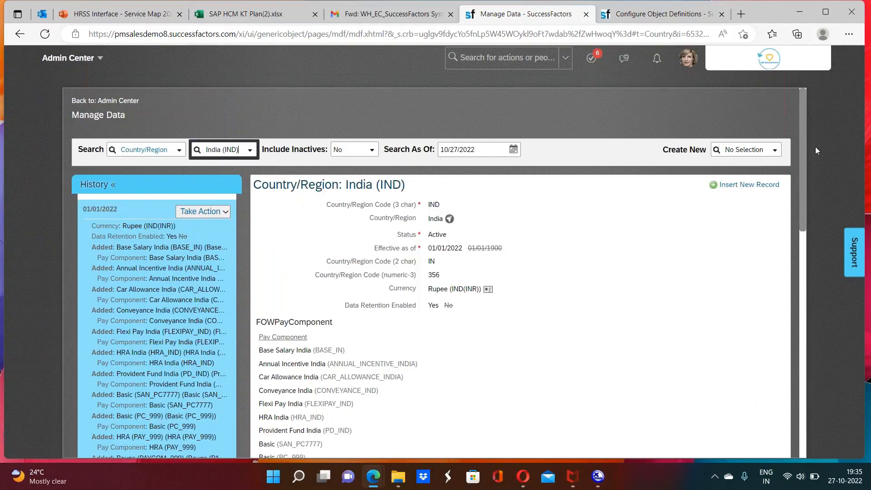
click(799, 412)
click(798, 413)
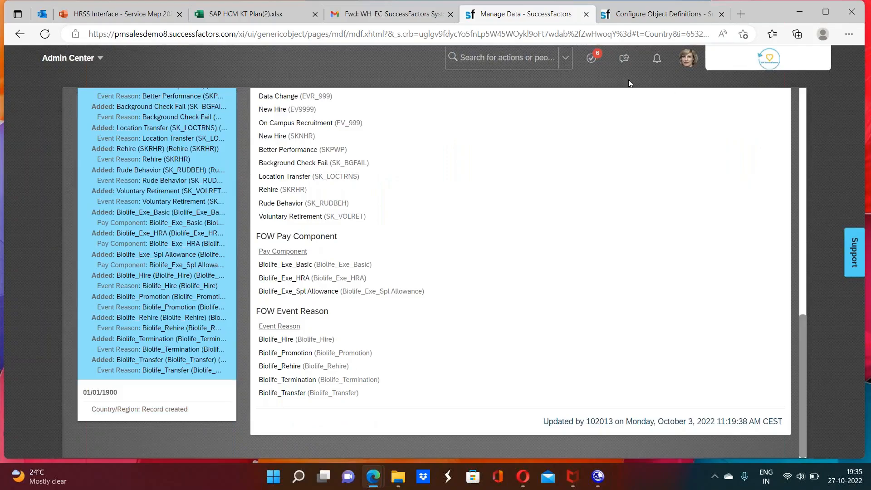
click(513, 57)
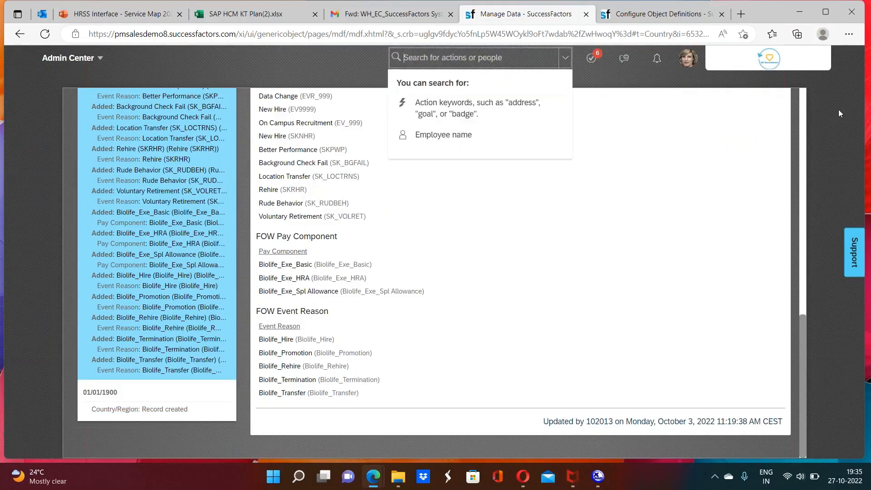
scroll(741, 140, up, 15)
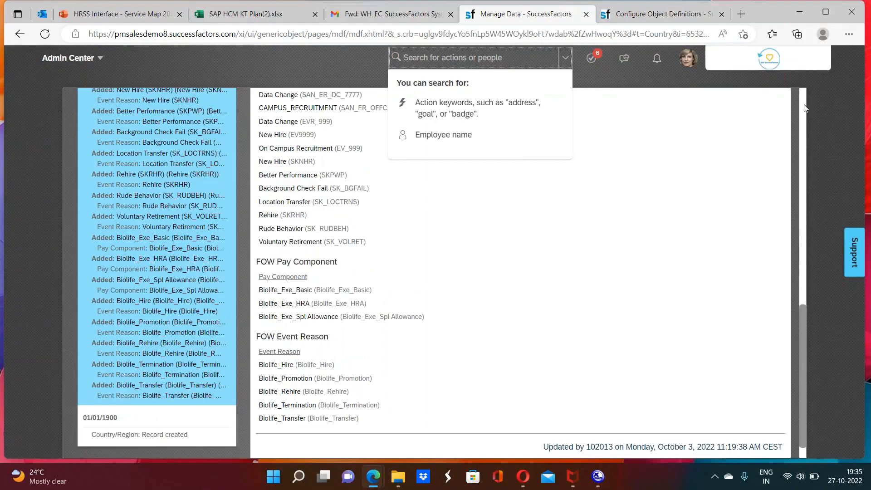
Step: Start a new Company/Legal entity record and check which fields its form offers
click(737, 134)
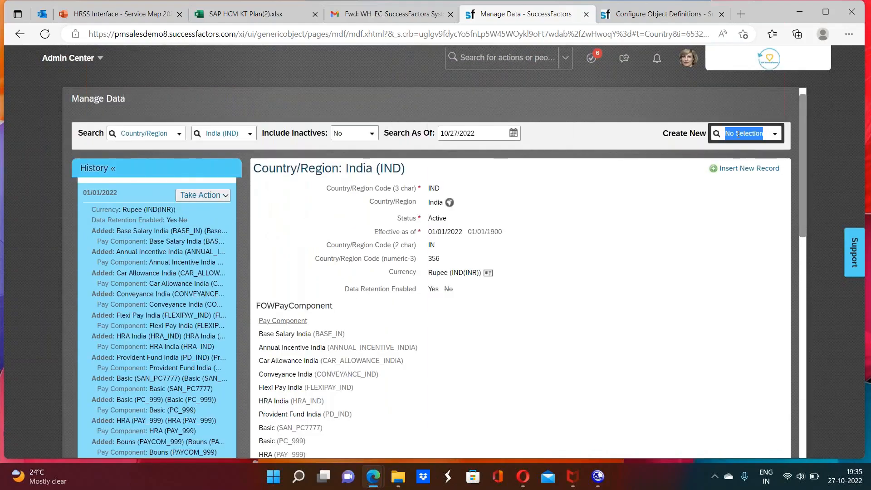
text(company)
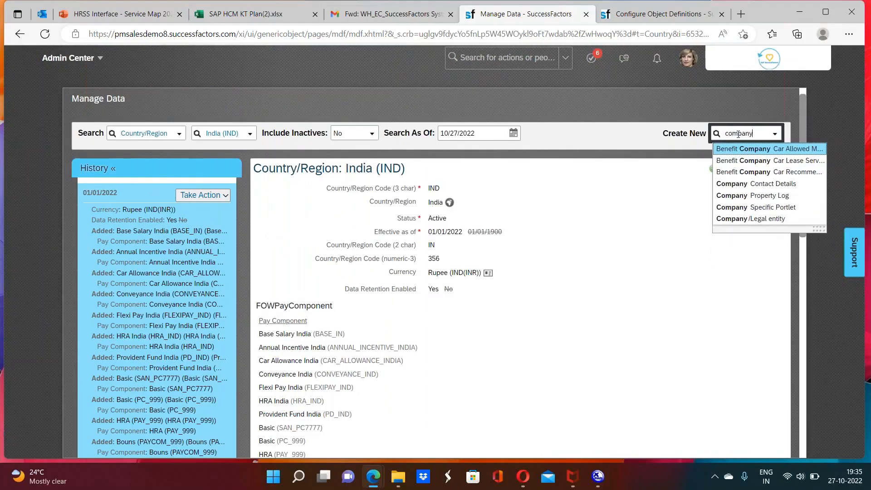
click(772, 221)
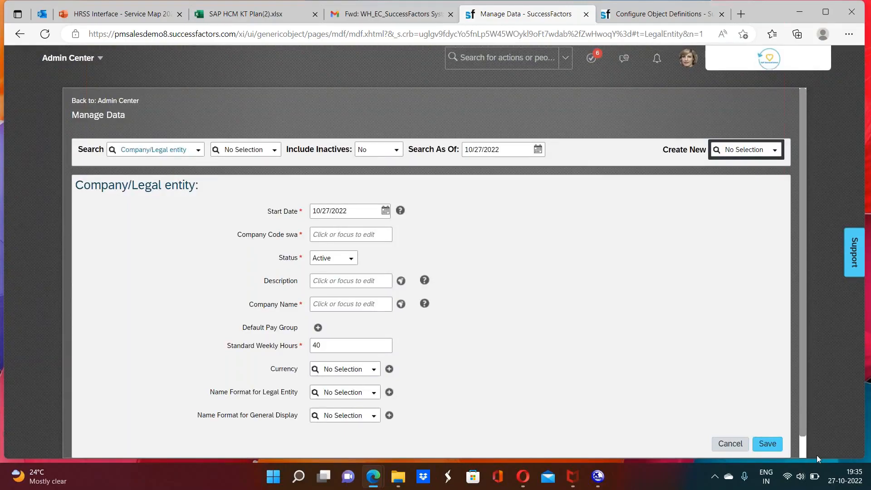
scroll(804, 448, down, 1)
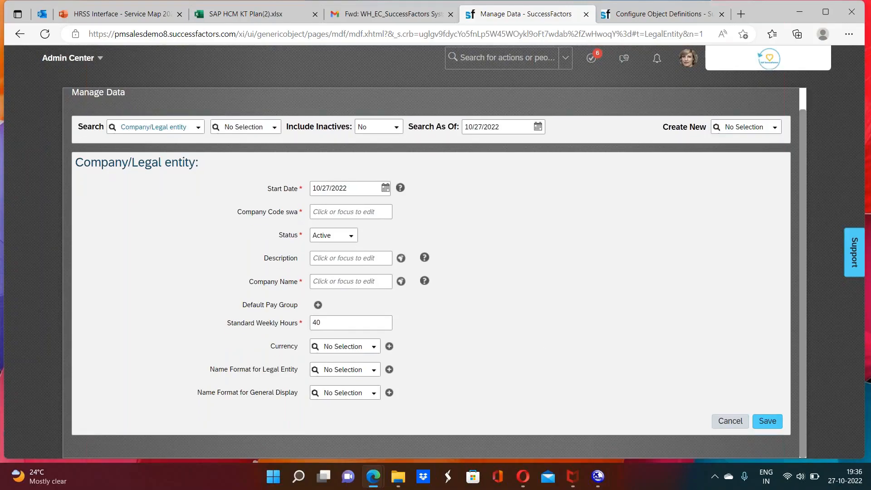
Step: Compare the new Company/Legal entity form's fields with the fields listed in the Company/Legal entity object definition
double_click(291, 212)
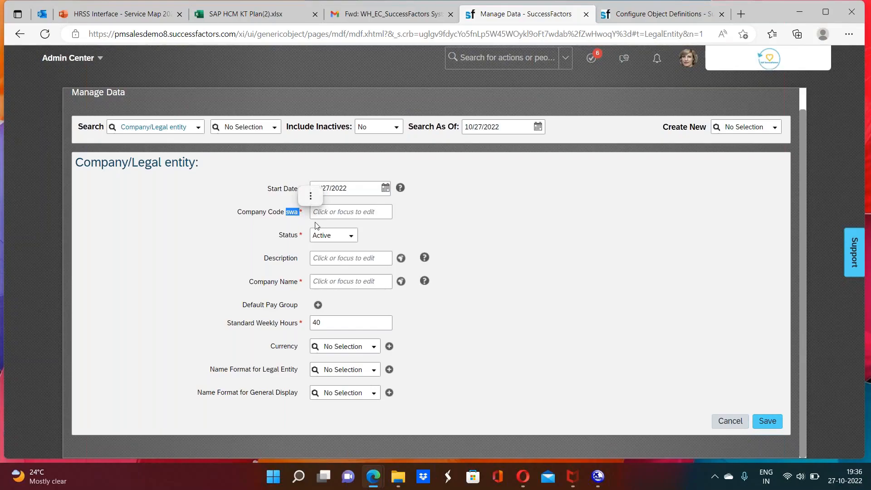
click(297, 272)
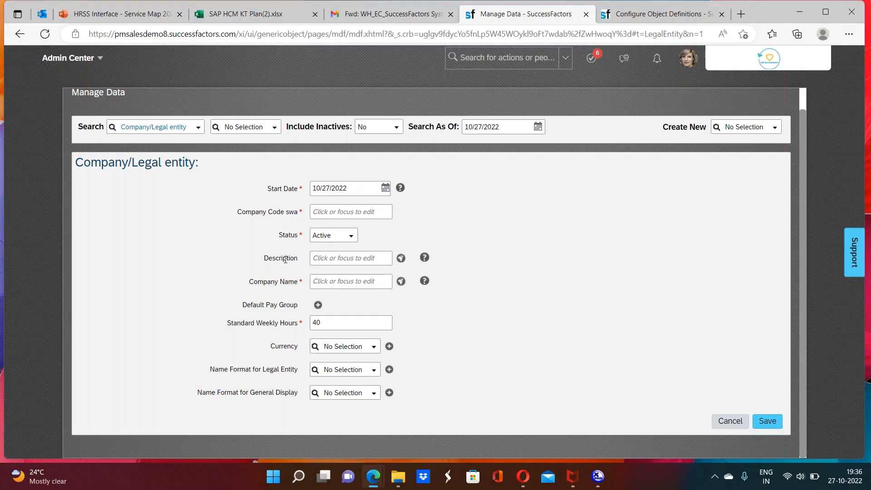
double_click(287, 304)
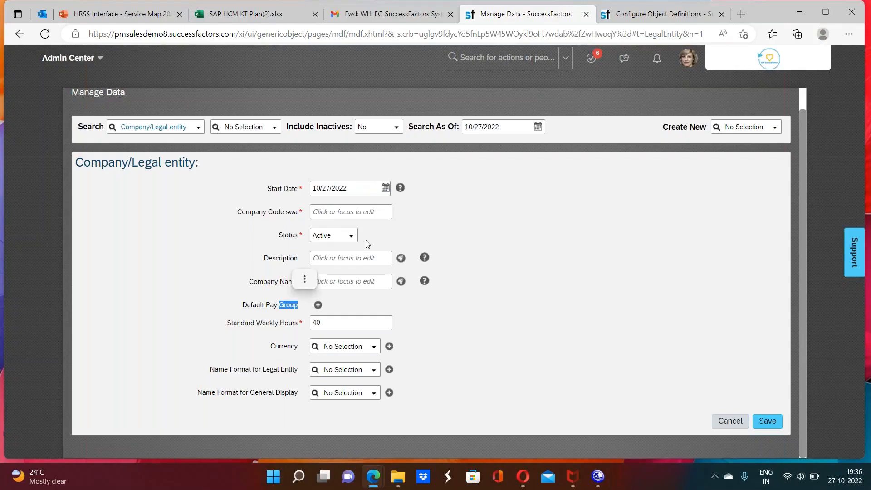
click(630, 15)
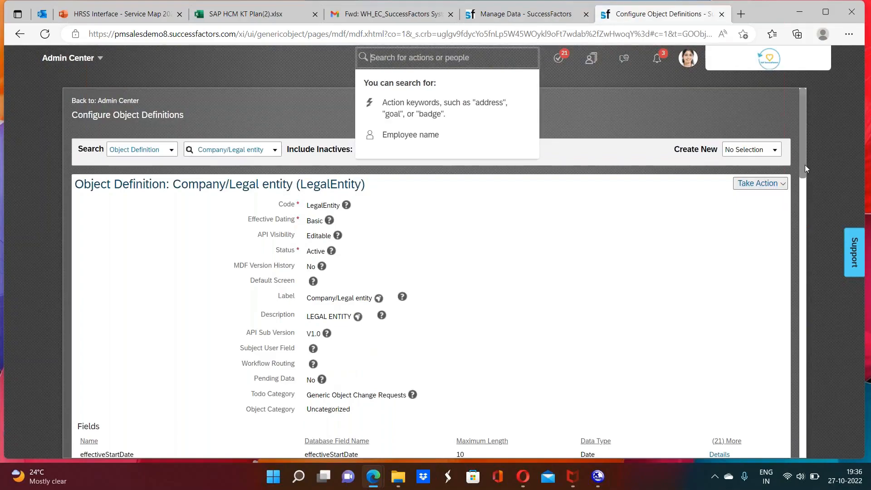
drag(803, 167, 802, 252)
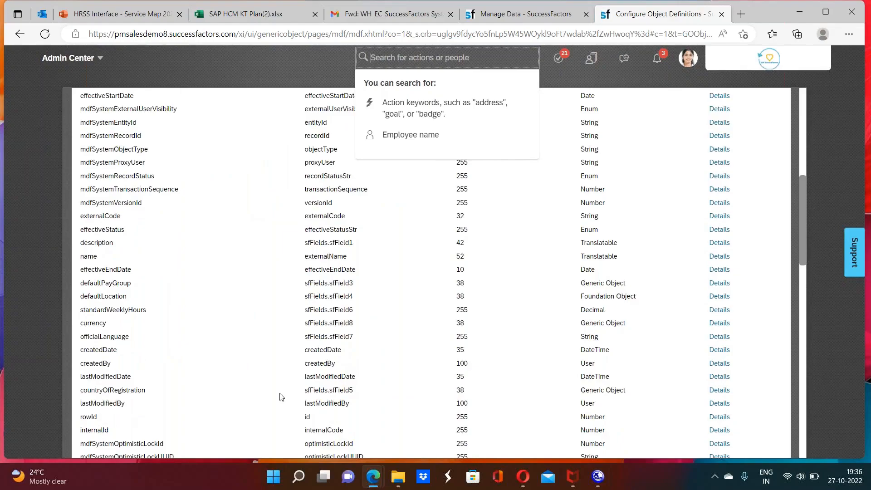
click(280, 394)
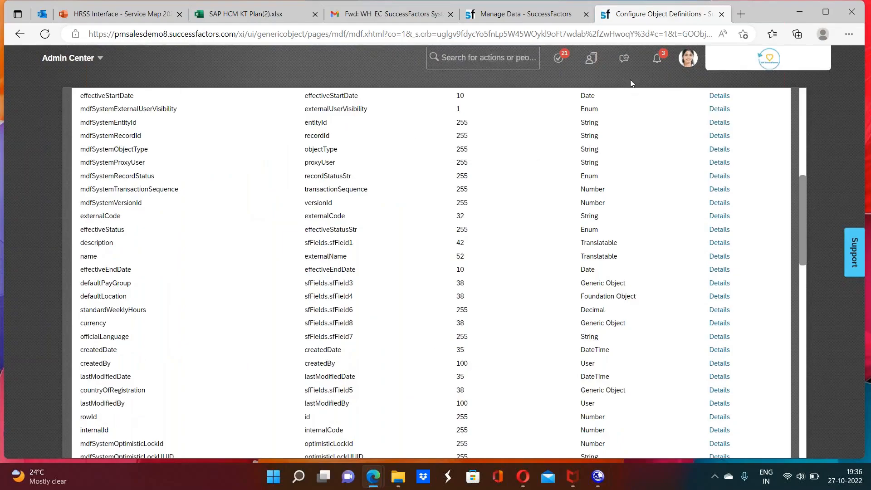
Step: Create and save the Company/Legal entity record with start date 01/01/2022, company code 66001 and company name Test Company
click(523, 13)
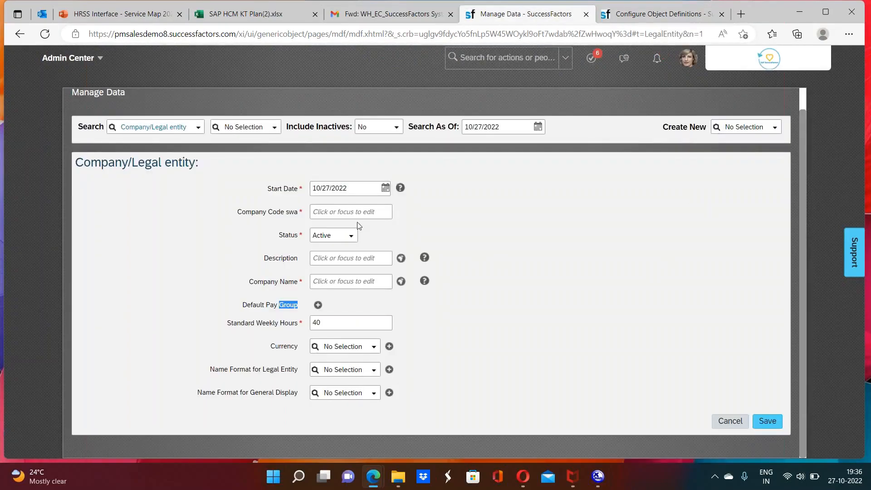
click(355, 193)
text(01012022)
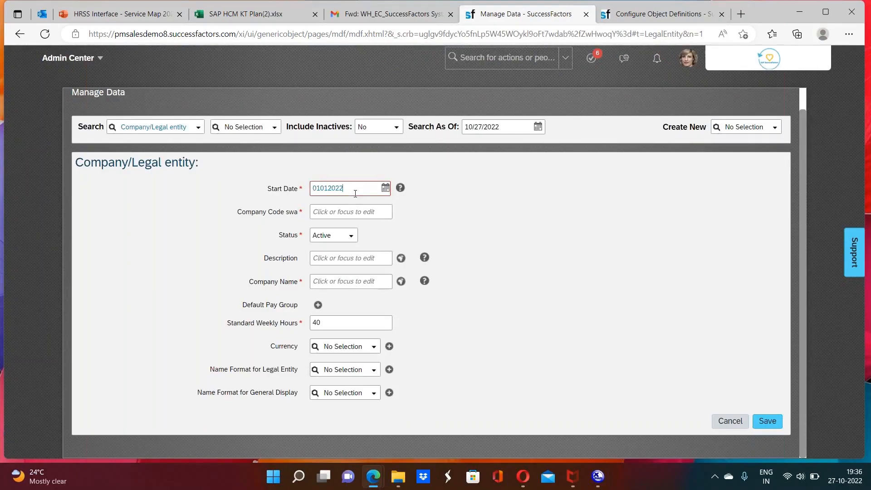
click(336, 211)
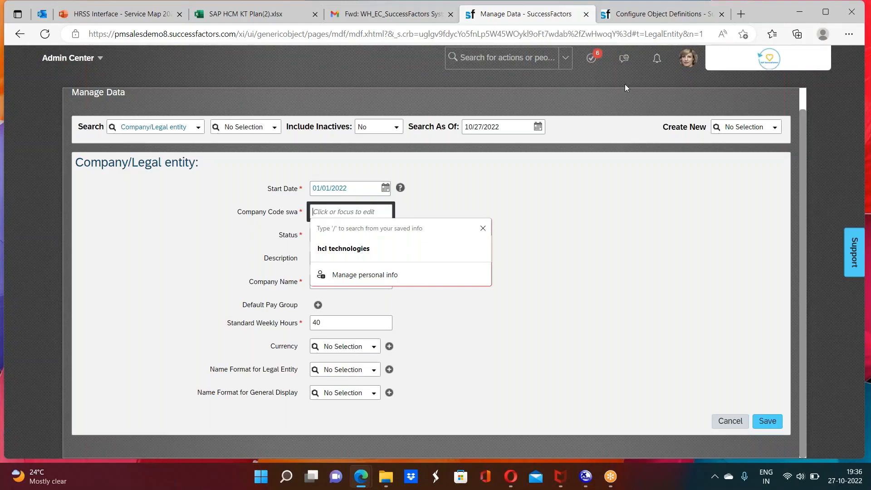
text(66)
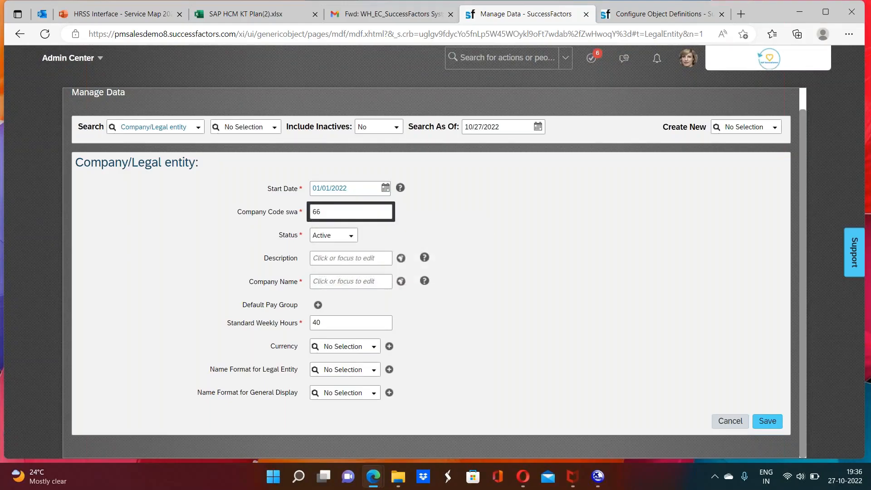
text(001)
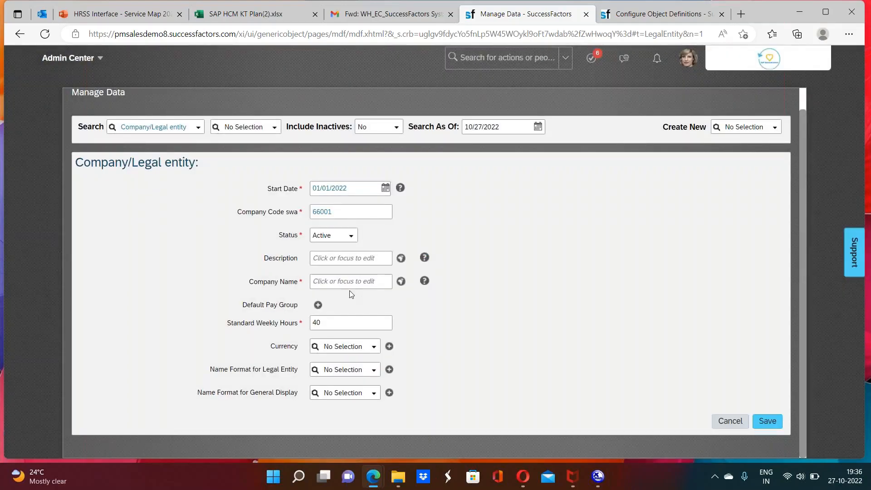
click(345, 281)
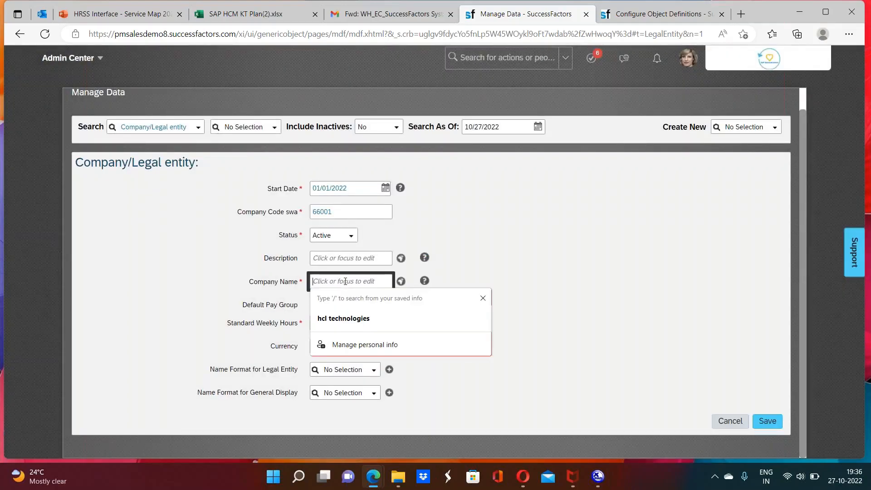
text(Test Compan)
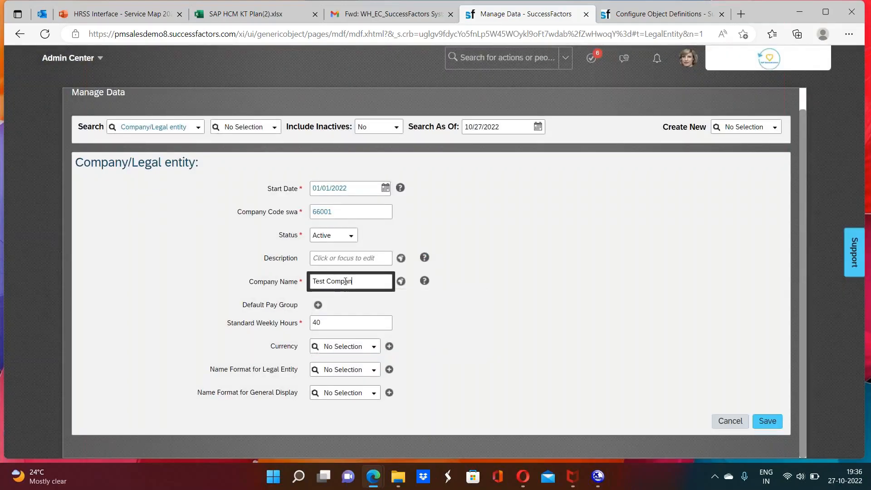
text(y)
click(602, 338)
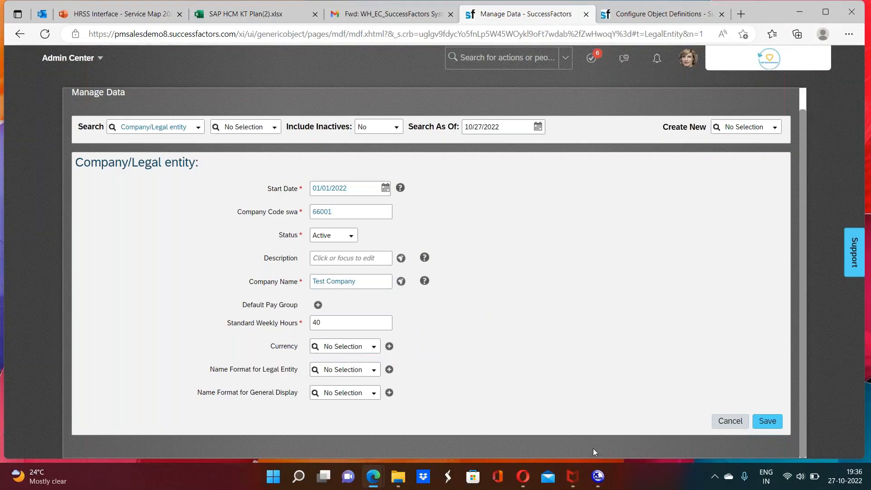
click(766, 421)
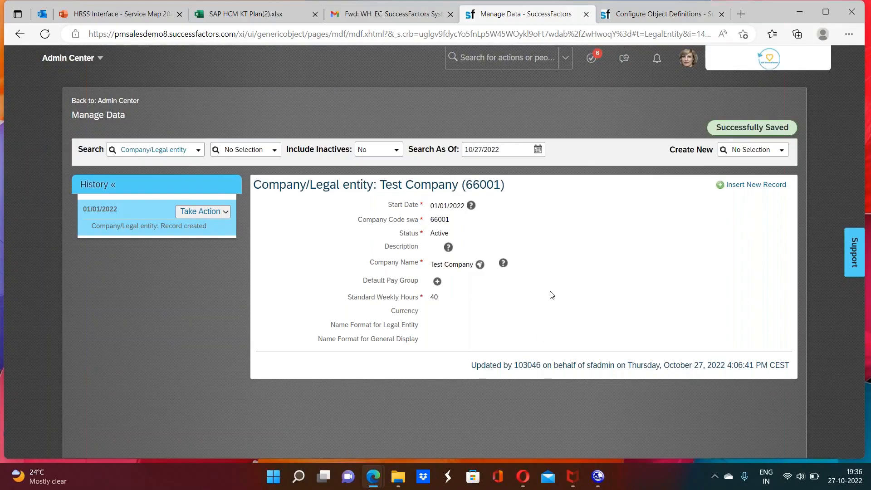
Step: Inspect the countryOfRegistration field's details in the Company/Legal entity object definition, including its label, required setting, field criteria and condition
click(659, 14)
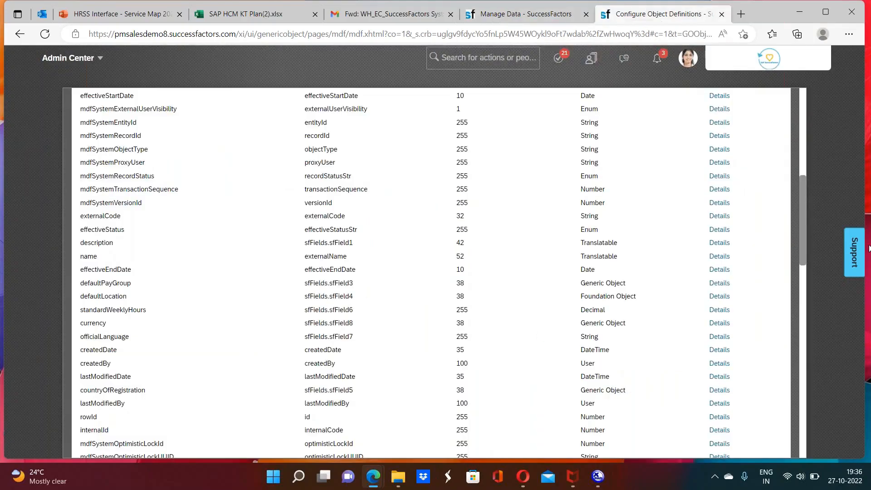
drag(802, 254, 803, 275)
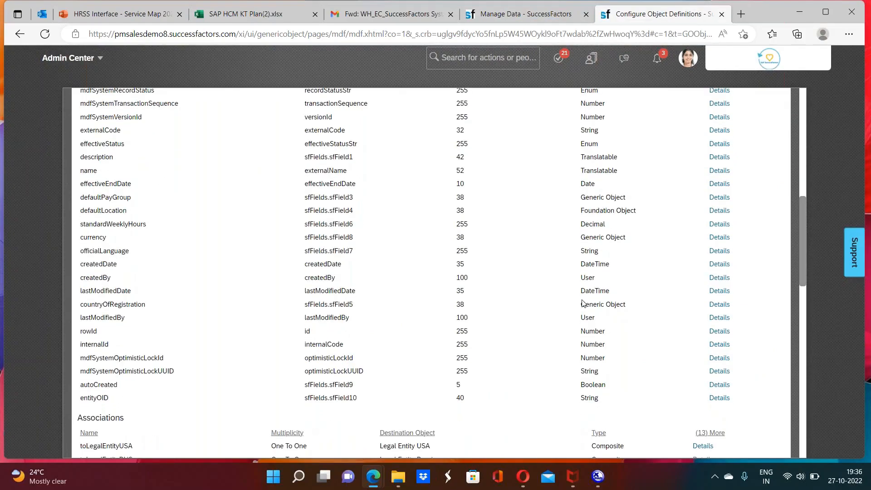
click(718, 305)
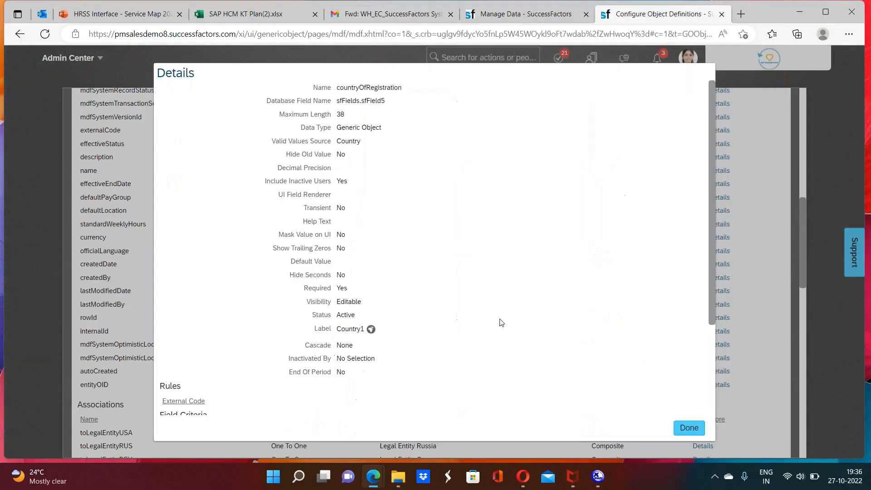
double_click(349, 328)
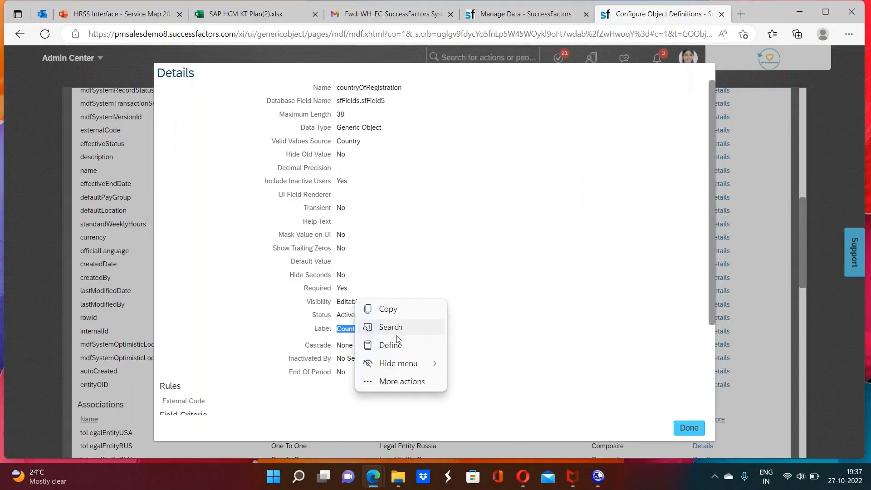
click(502, 306)
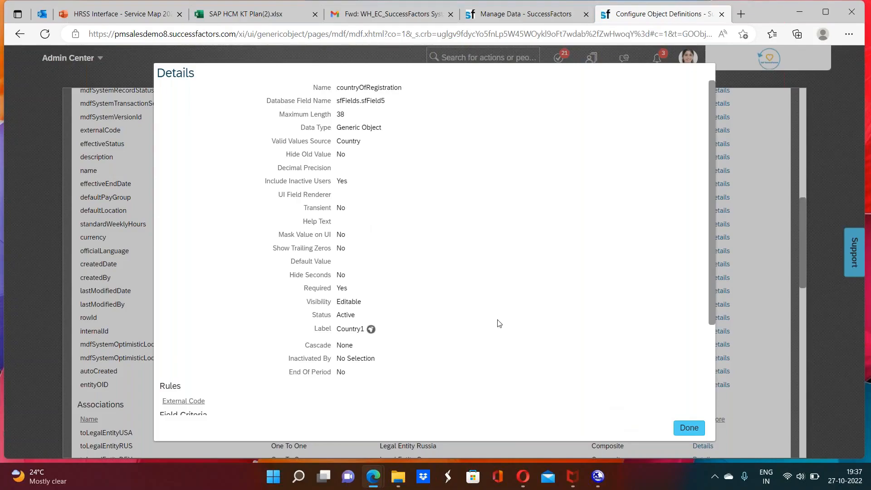
double_click(341, 289)
scroll(712, 382, down, 3)
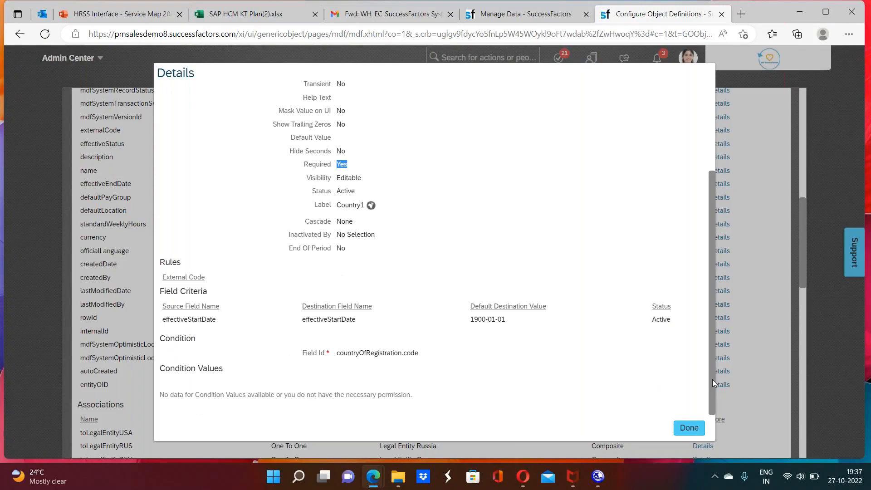
click(689, 427)
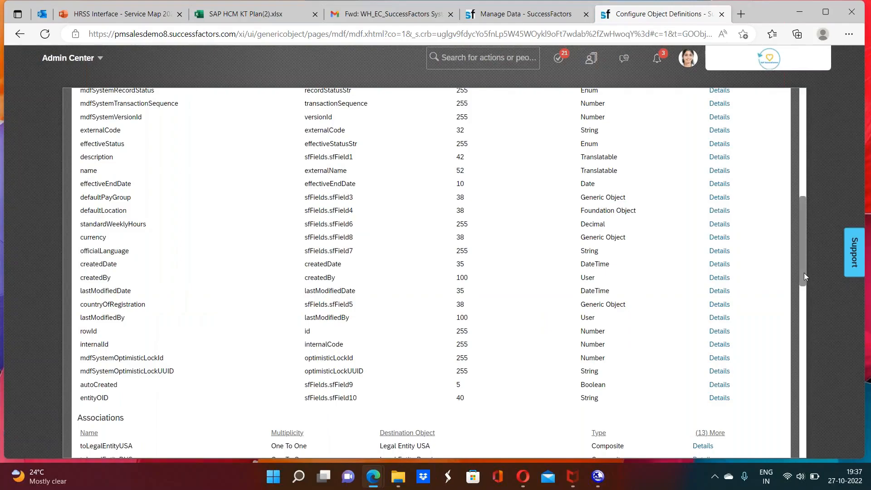
Step: Review the associations, security and rules sections of the Company/Legal entity object definition
drag(804, 274, 807, 352)
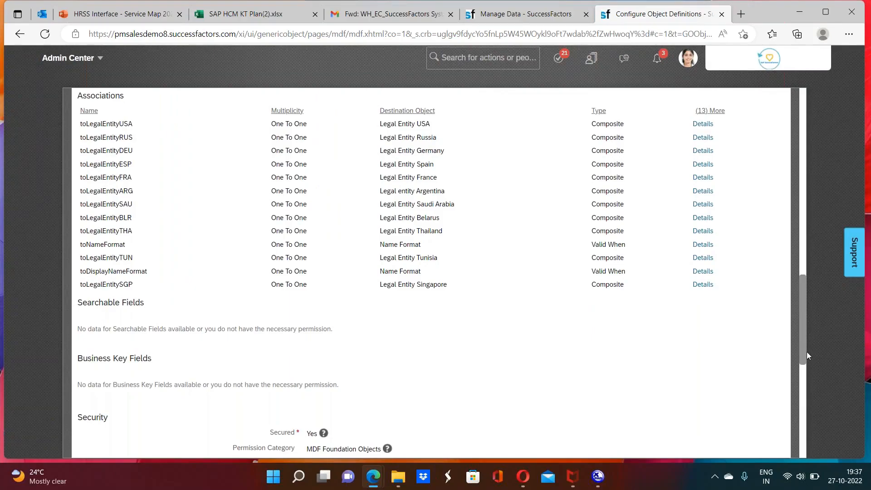
click(805, 384)
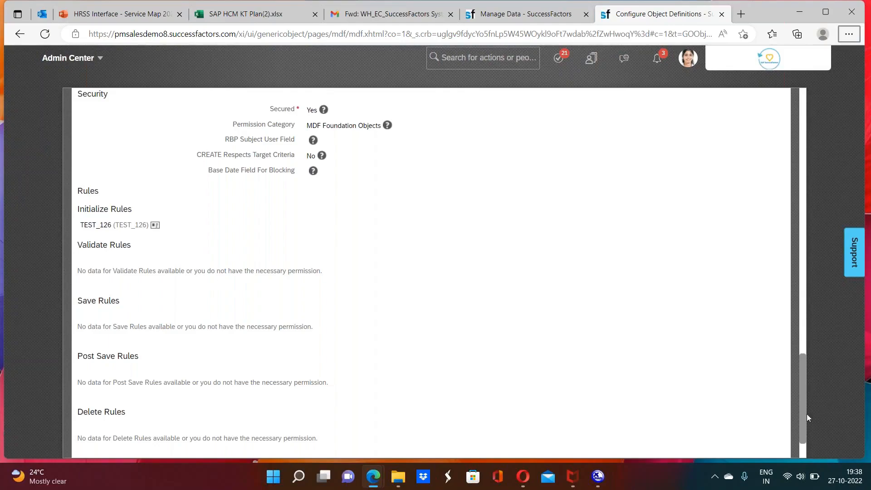
scroll(801, 397, up, 2)
drag(800, 396, 798, 303)
scroll(798, 304, up, 6)
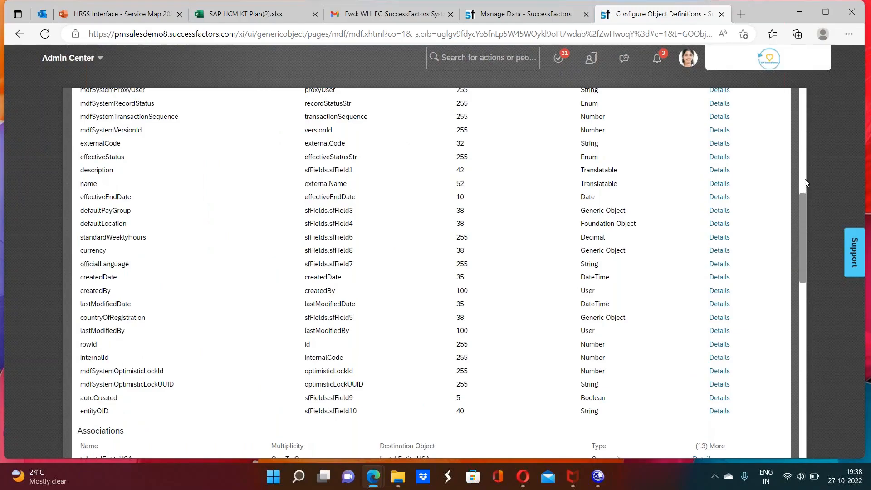
scroll(806, 182, up, 8)
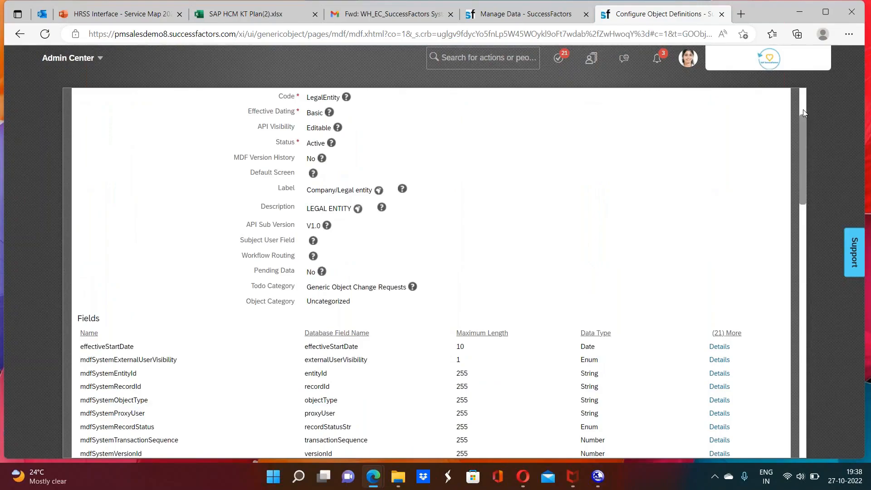
Step: View the translations of the Company/Legal entity object's label
scroll(804, 102, up, 3)
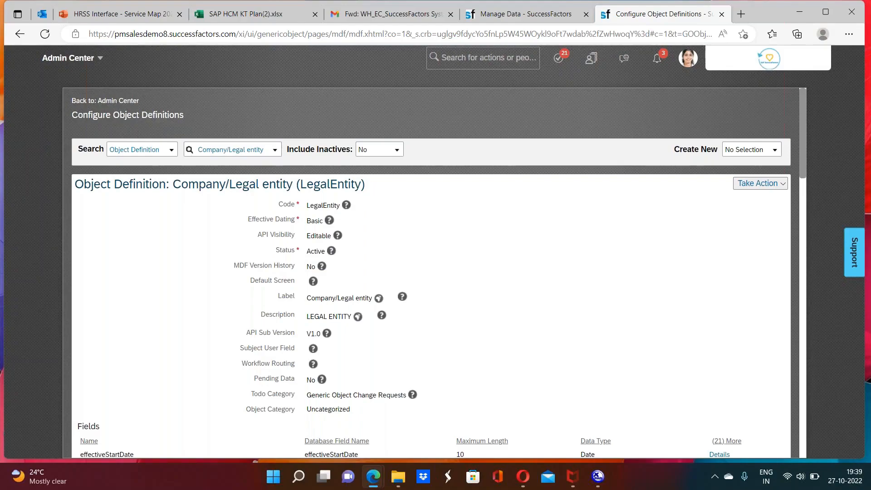
click(378, 298)
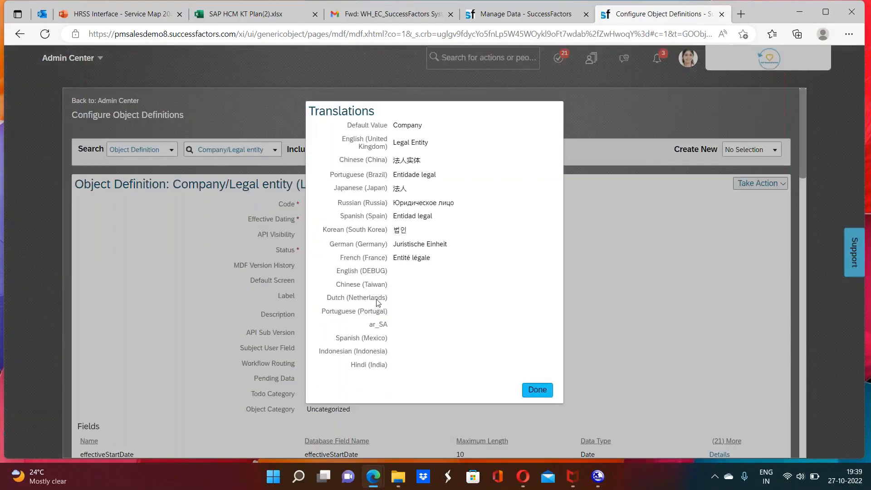
click(537, 389)
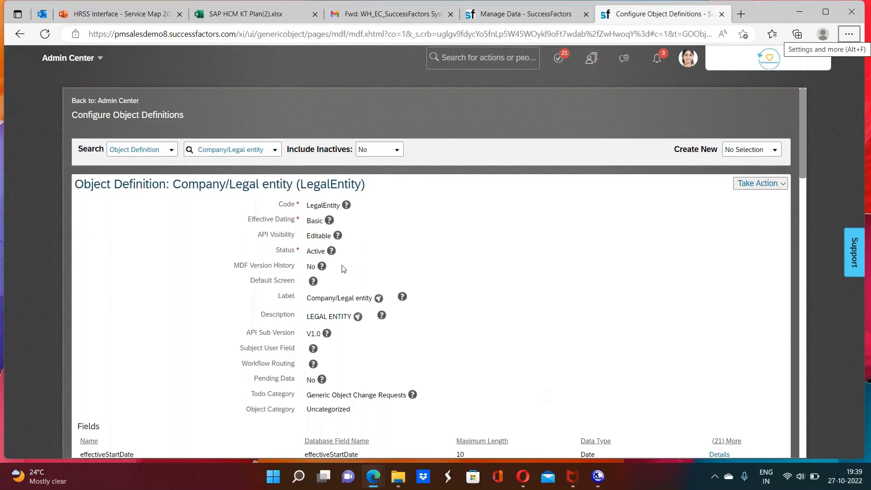
Step: Search the object definitions for "company", enlarge the list of matches and choose Company/Legal entity
click(244, 153)
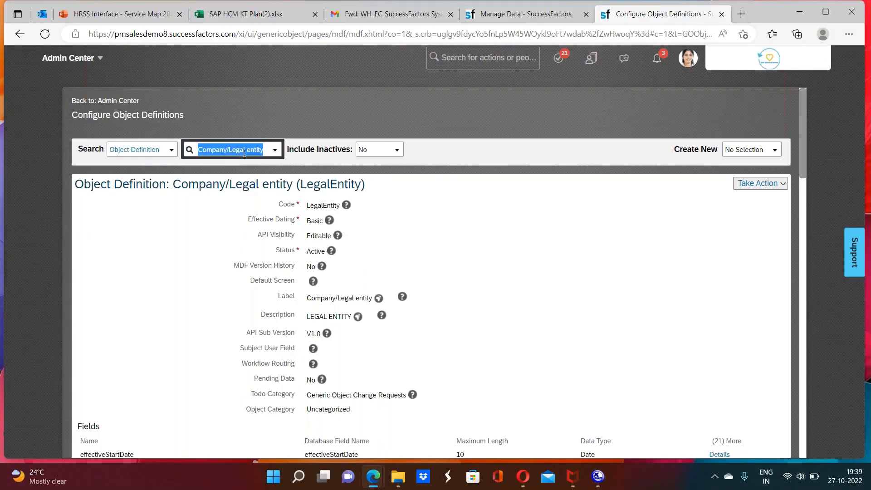
text(company)
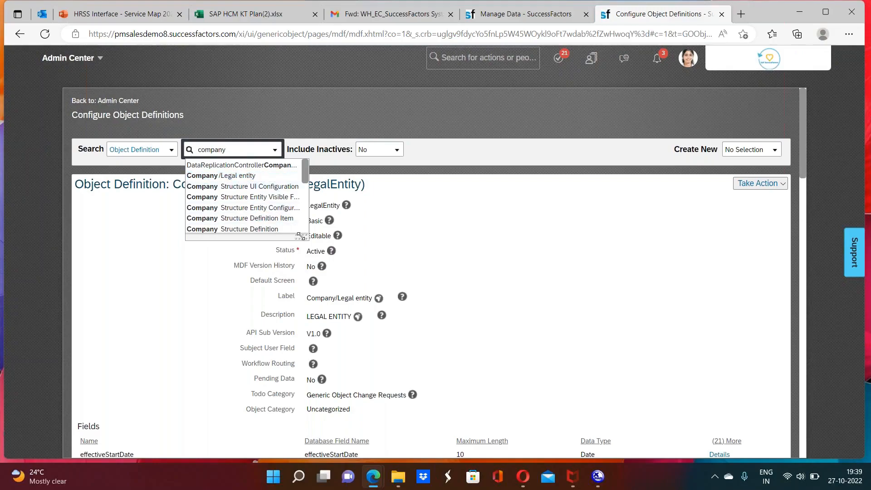
drag(301, 237, 473, 415)
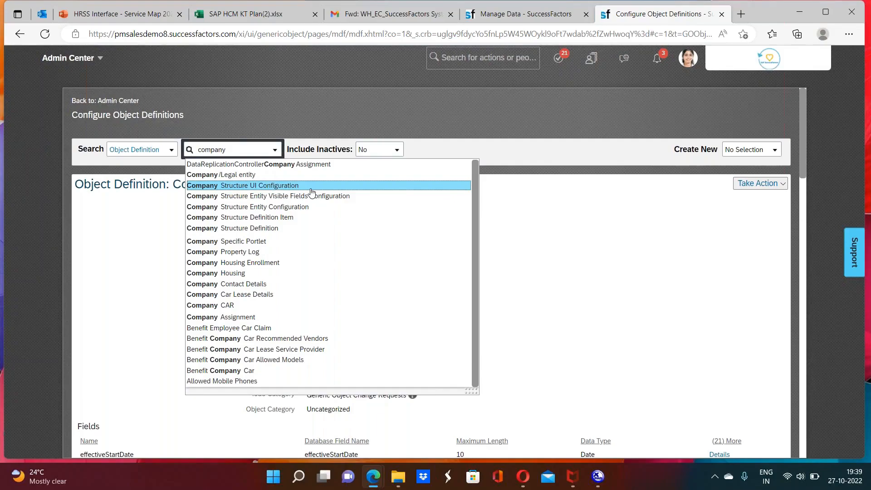
key(Up)
key(Return)
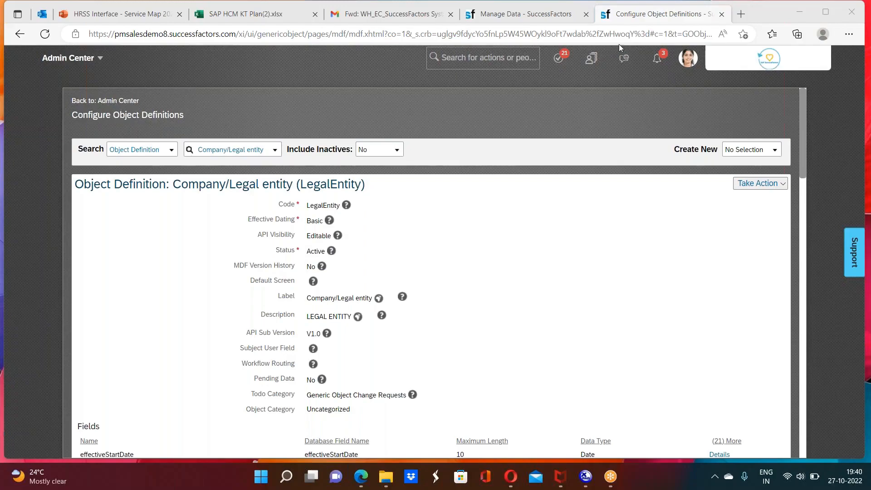
Step: Switch to Manage Data and start another new Company/Legal entity record
click(538, 16)
click(735, 149)
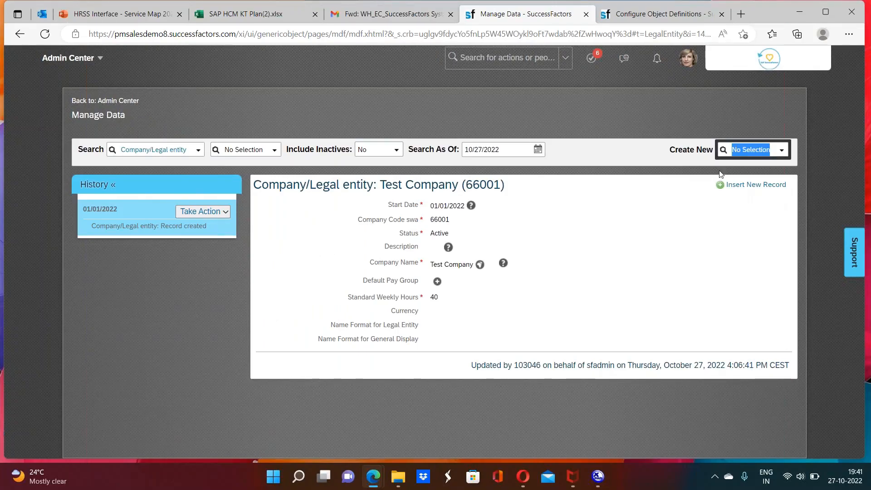
text(c)
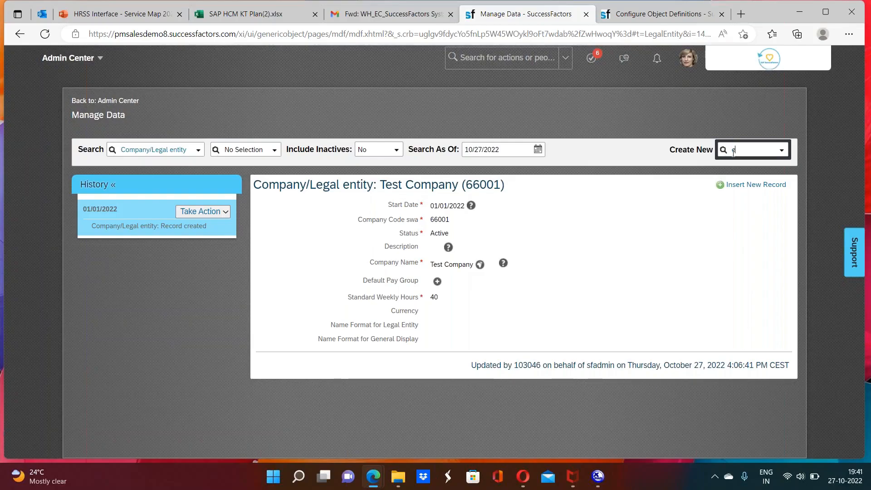
text(ompany)
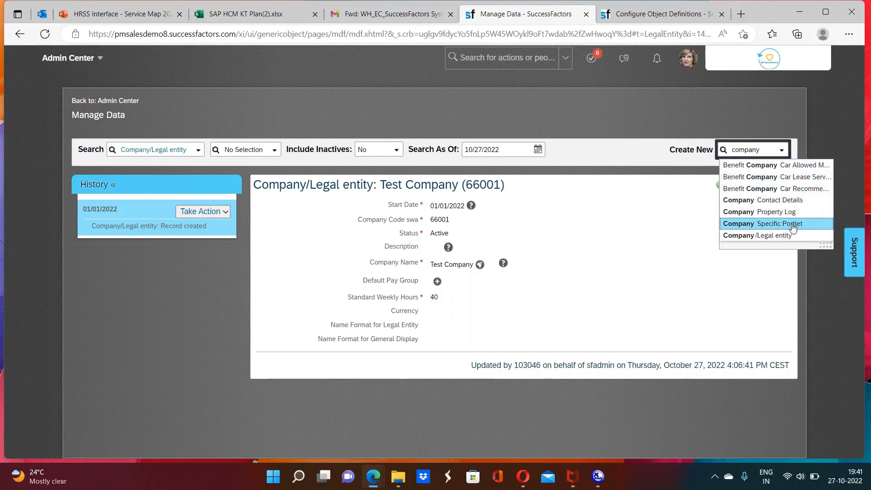
click(786, 239)
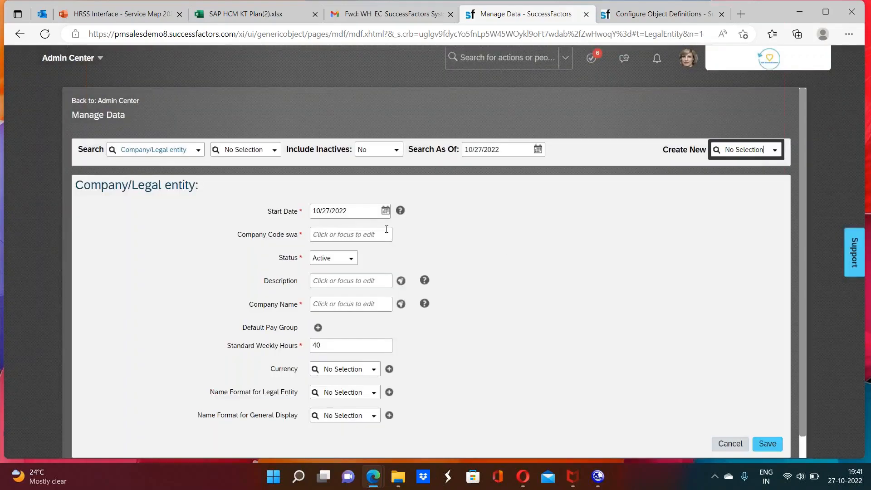
Step: Set the start date of the new Company/Legal entity record to 01/01/1900
click(354, 211)
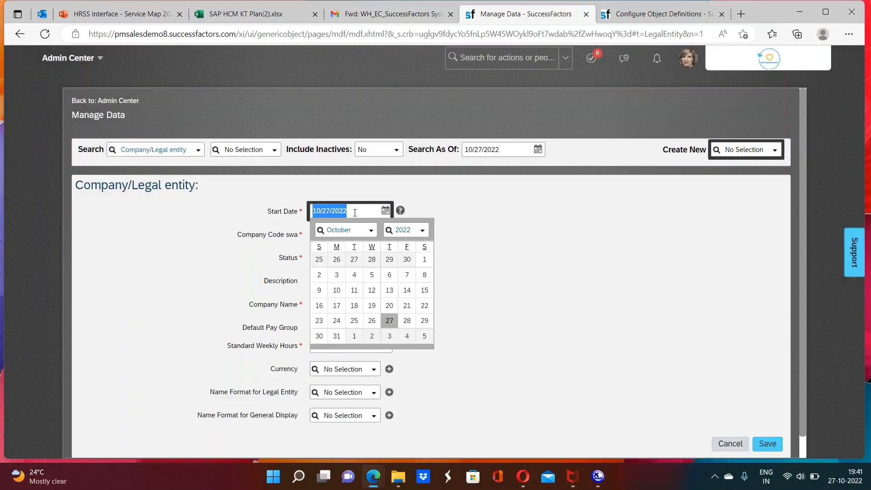
text(01/01/1900)
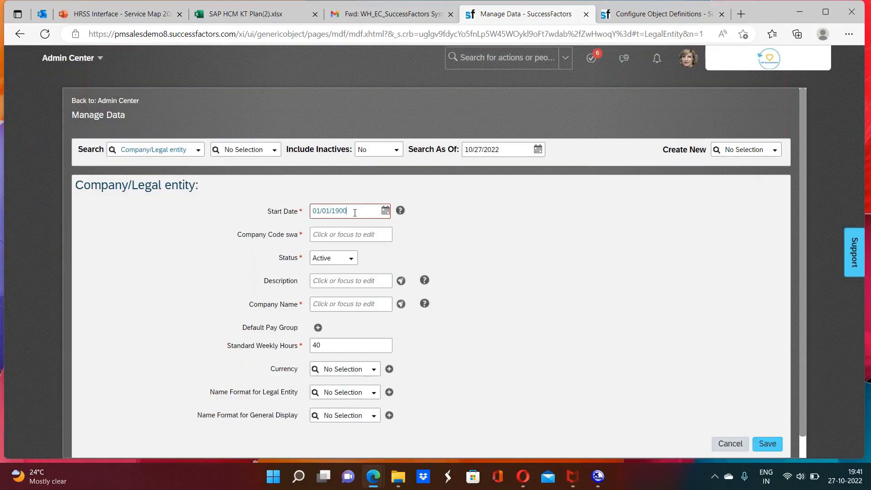
key(Tab)
Step: Try to set the new record's start date to 01/02/0225
click(353, 213)
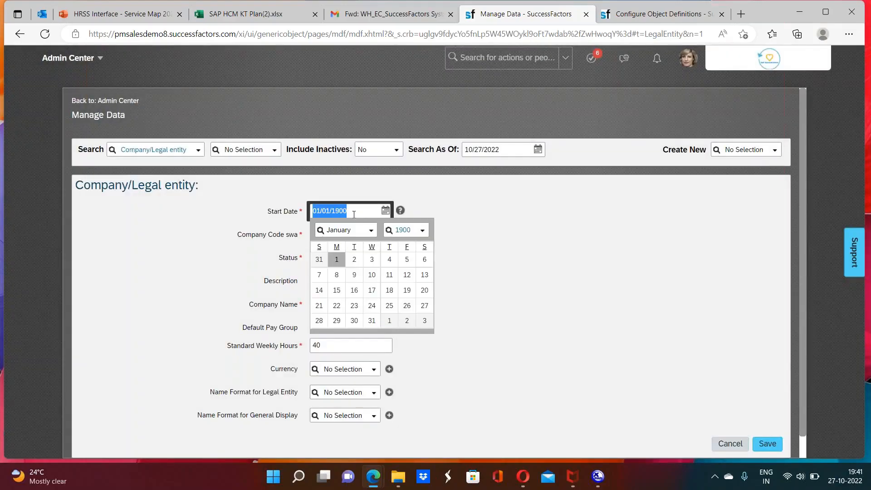
text(/02/022)
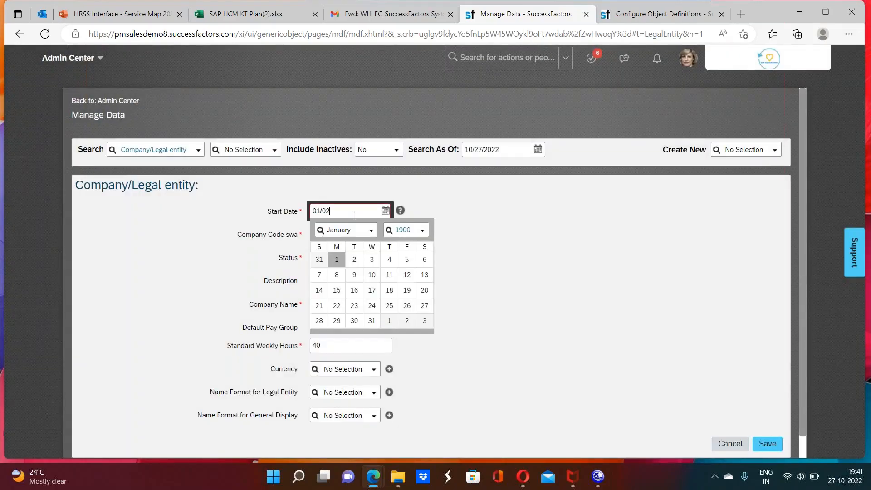
text(5)
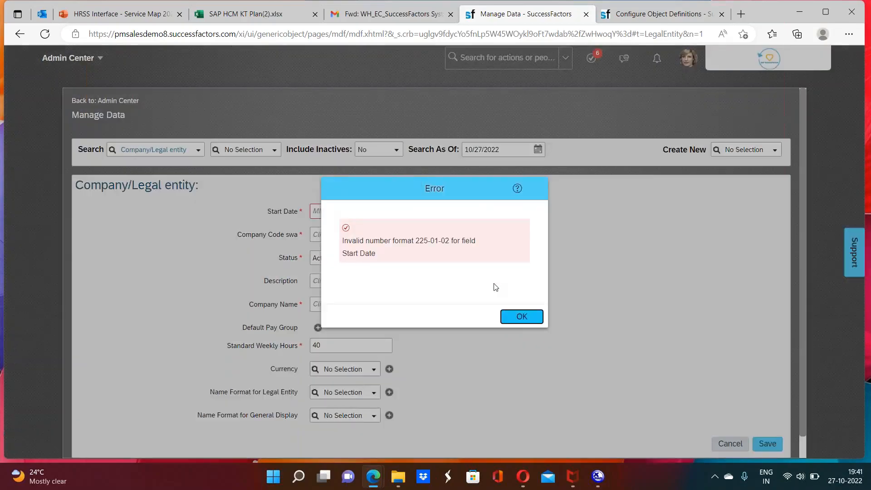
click(513, 314)
Step: Set the start date of the new Company/Legal entity record to 01/01/2025
click(353, 212)
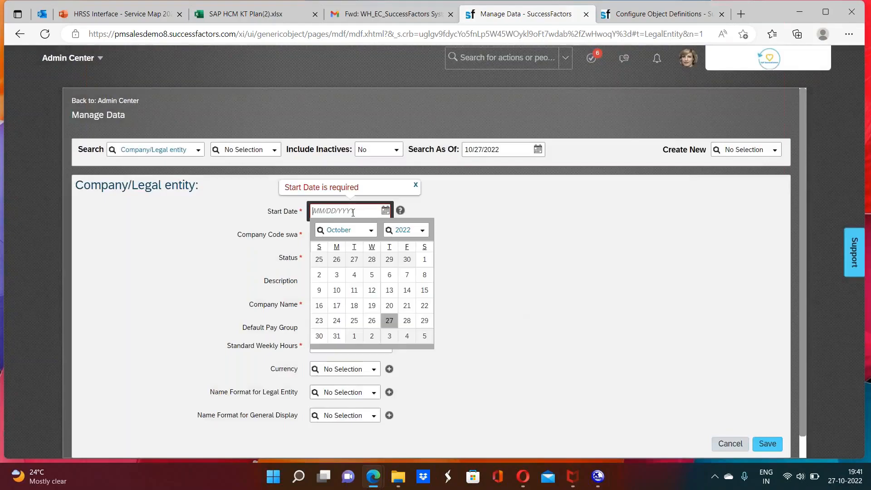
text(01/01/2025)
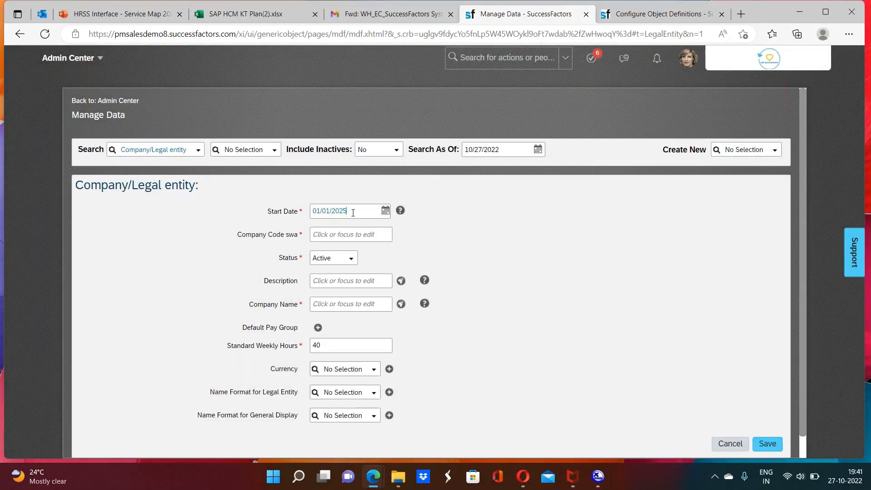
key(Return)
Step: Return to the LegalEntity object definition and highlight part of its title
click(638, 12)
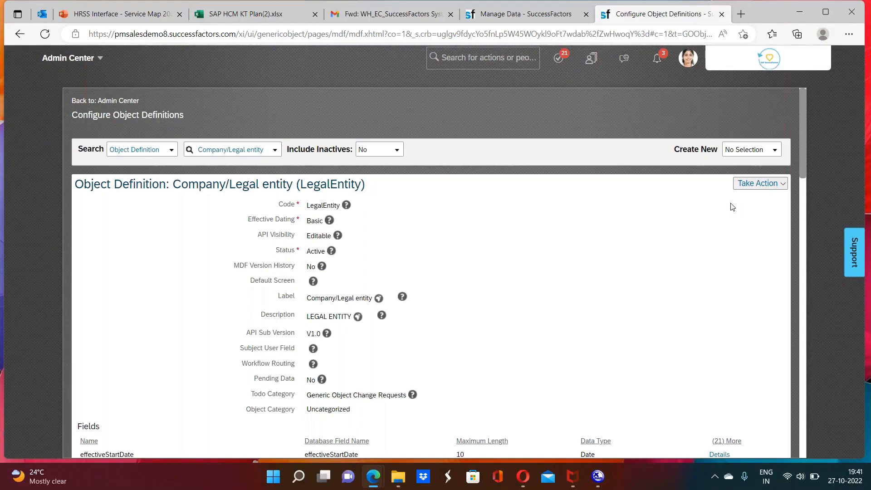
mouse_move(614, 354)
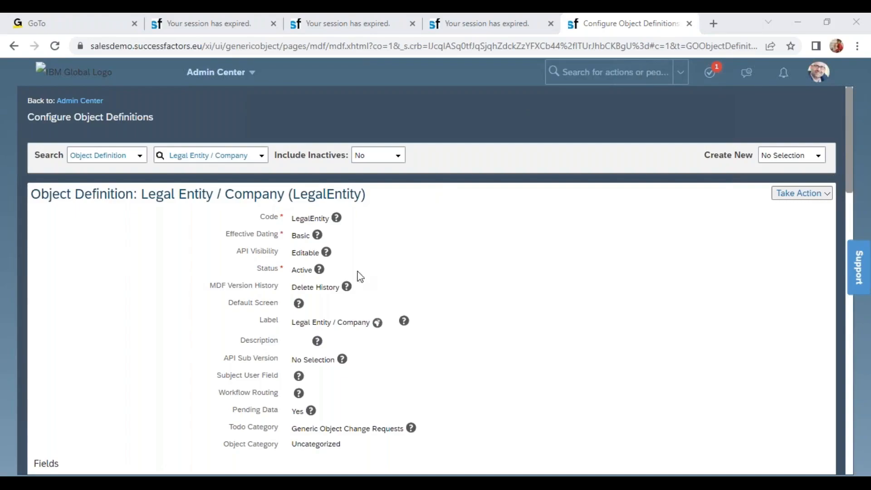
click(235, 195)
drag(234, 195, 309, 195)
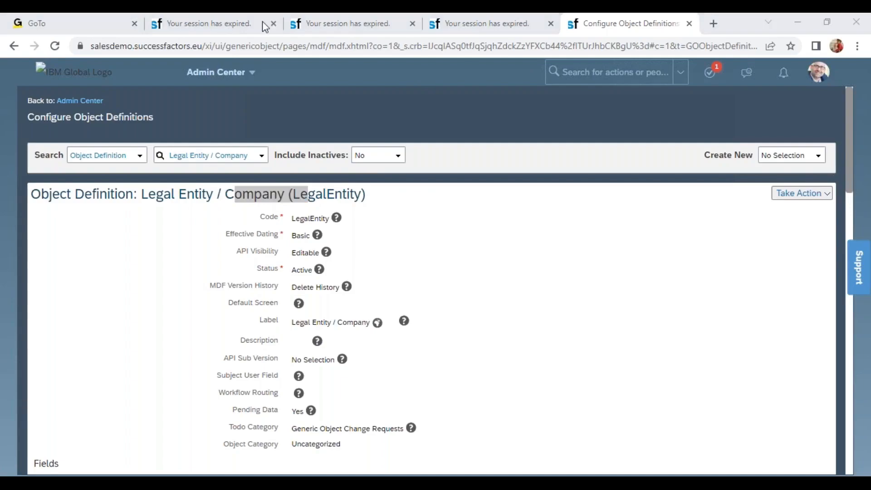
Step: Dismiss the session notice on the Compensation Home page and close that page
click(443, 27)
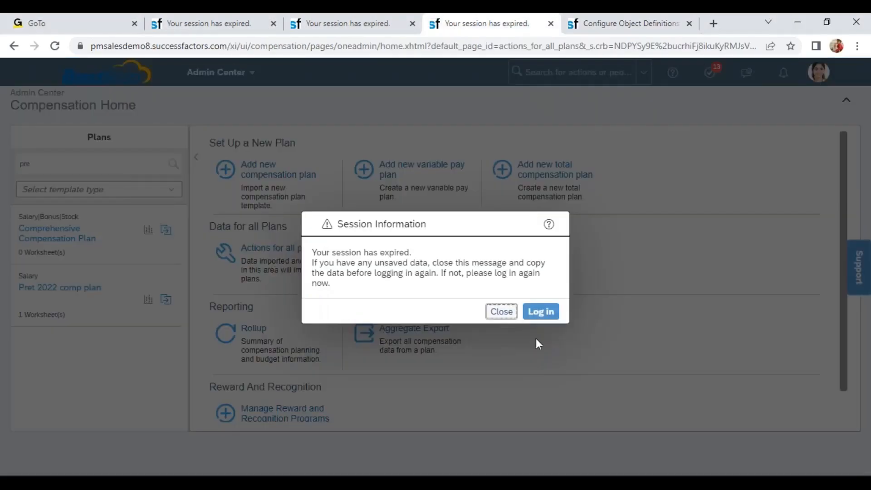
click(501, 312)
click(551, 23)
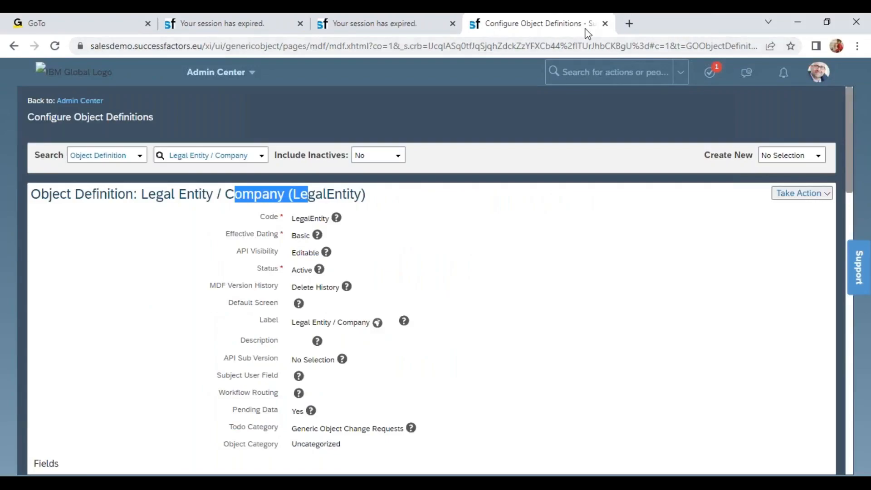
Step: Duplicate the Configure Object Definitions page, search the actions for "man data" and open Manage Data in the copy
right_click(560, 19)
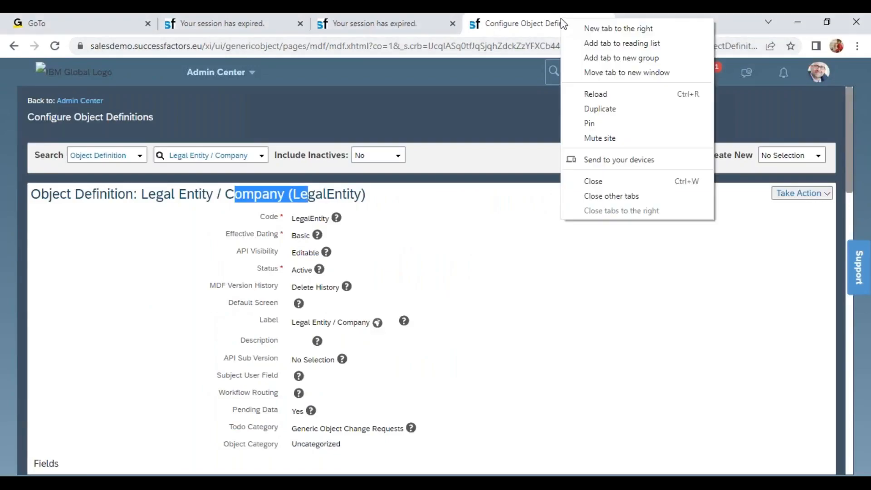
click(605, 108)
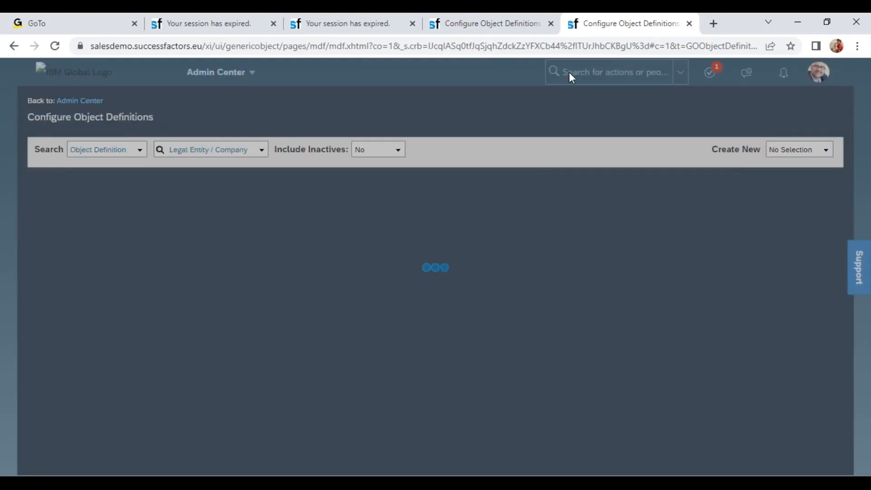
click(568, 72)
text(am)
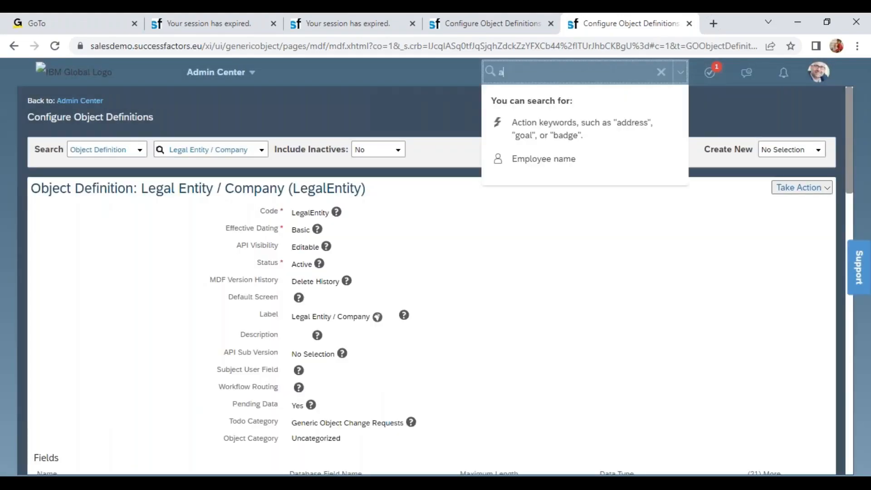
key(BackSpace)
key(BackSpace)
text(man data)
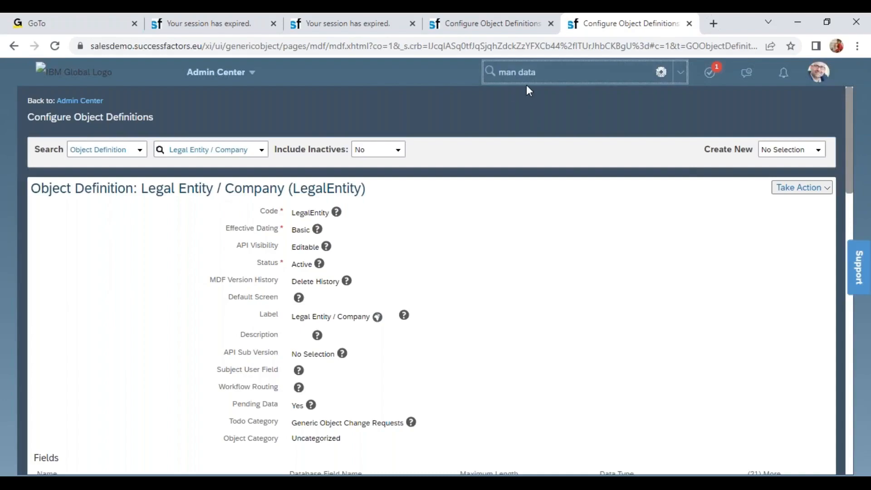
click(541, 211)
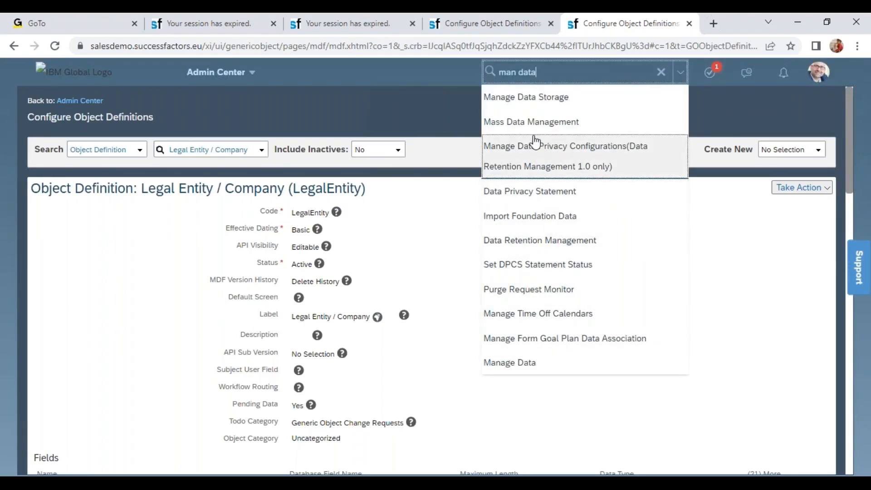
click(567, 367)
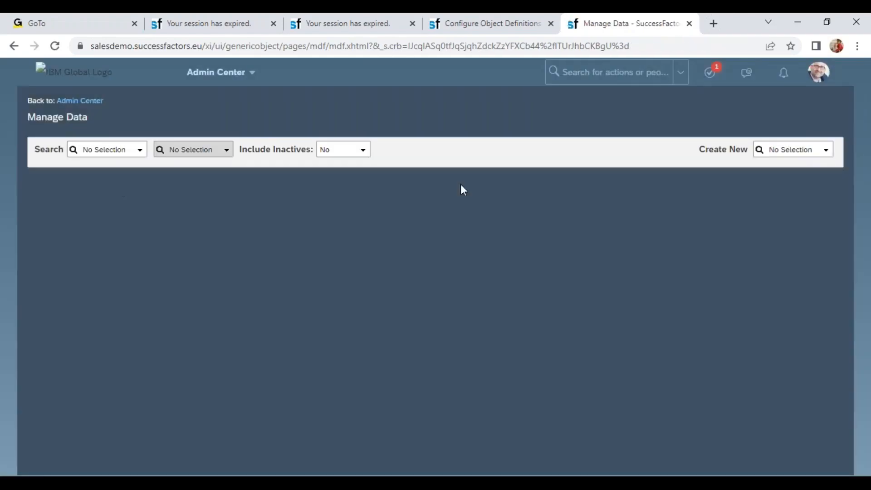
Step: Find the Legal Entity / Company object with "company" and open its Wipro Products Pvt Ltd (6600) record
click(111, 150)
text(company)
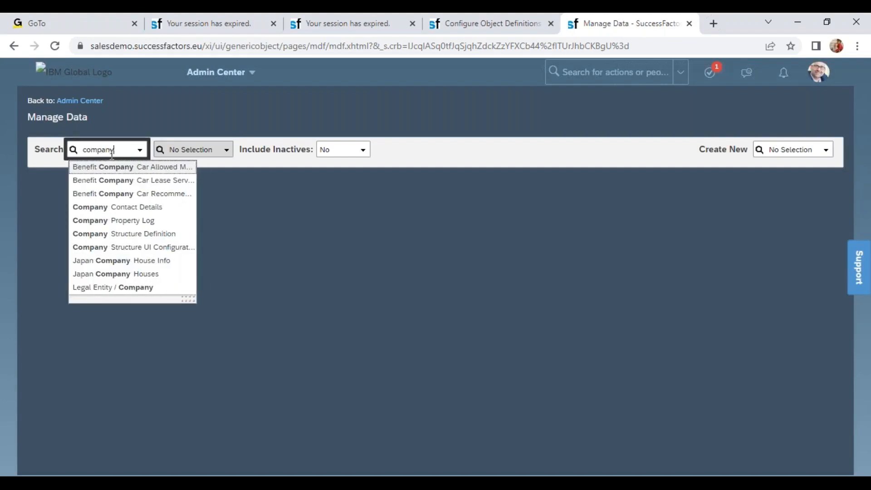
click(123, 290)
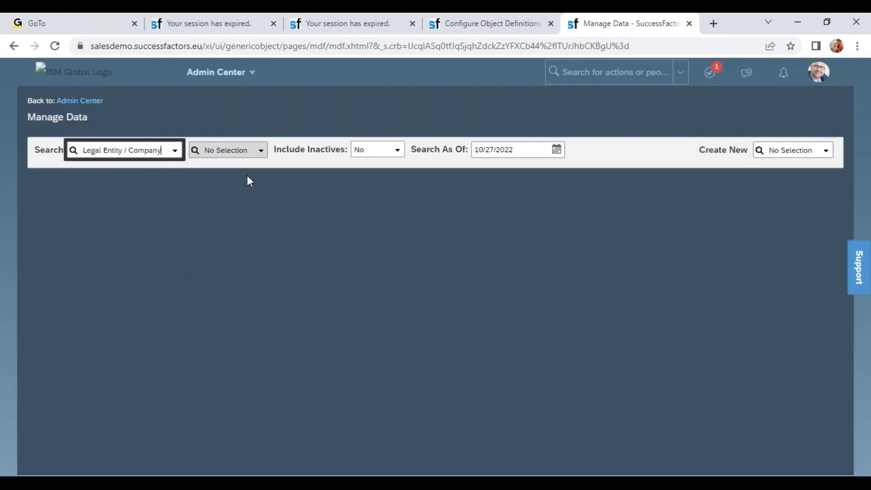
click(220, 150)
text(wipro)
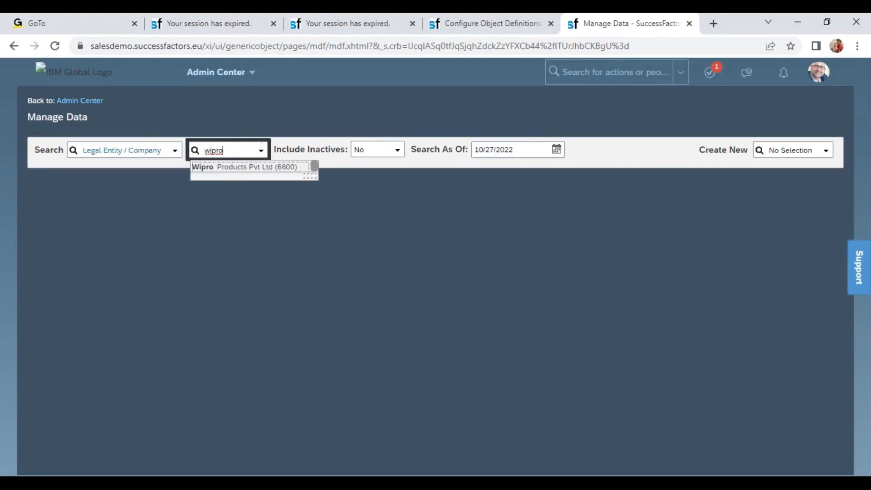
click(251, 167)
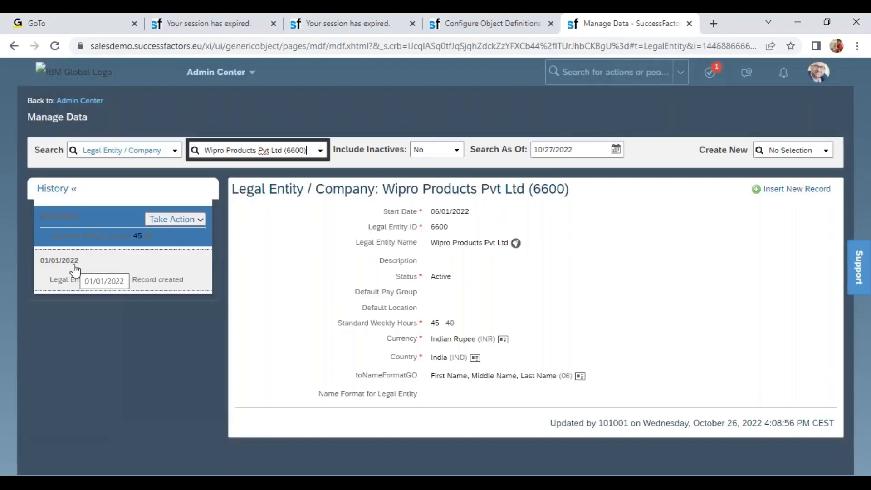
Step: Set the Search As Of date for the Legal Entity / Company records to 01/01/2021
click(615, 149)
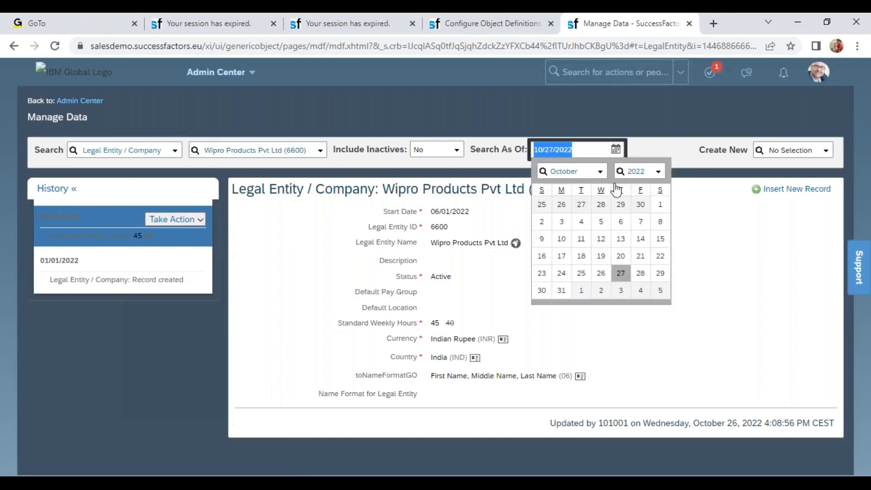
click(600, 172)
click(597, 191)
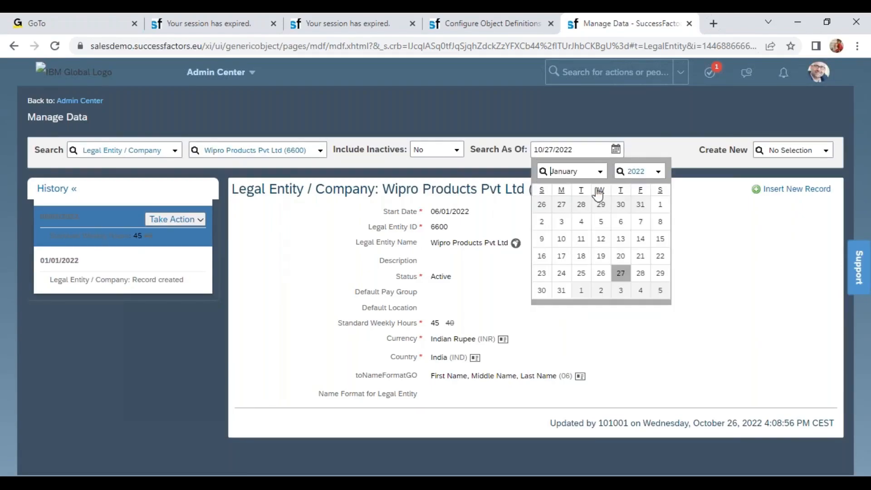
click(657, 171)
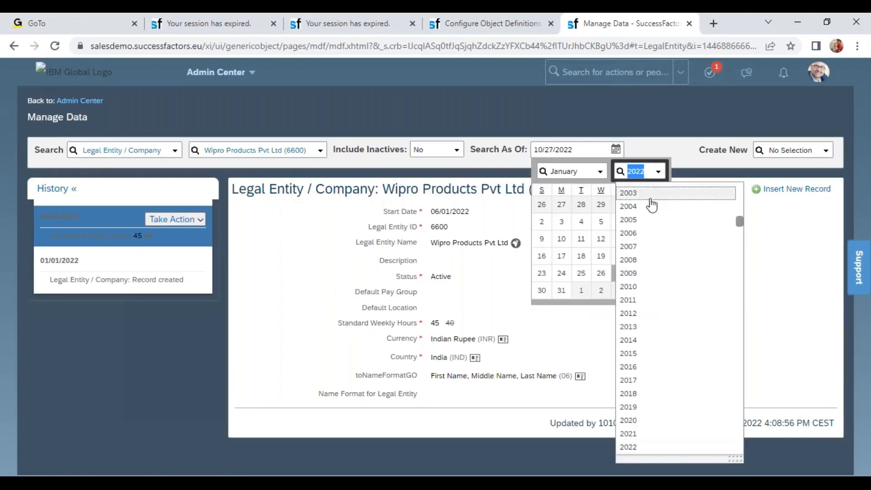
click(639, 433)
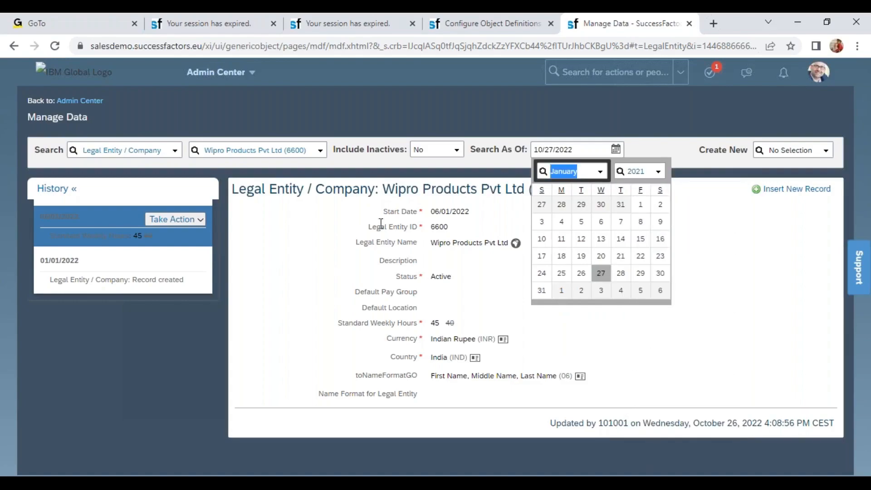
click(639, 205)
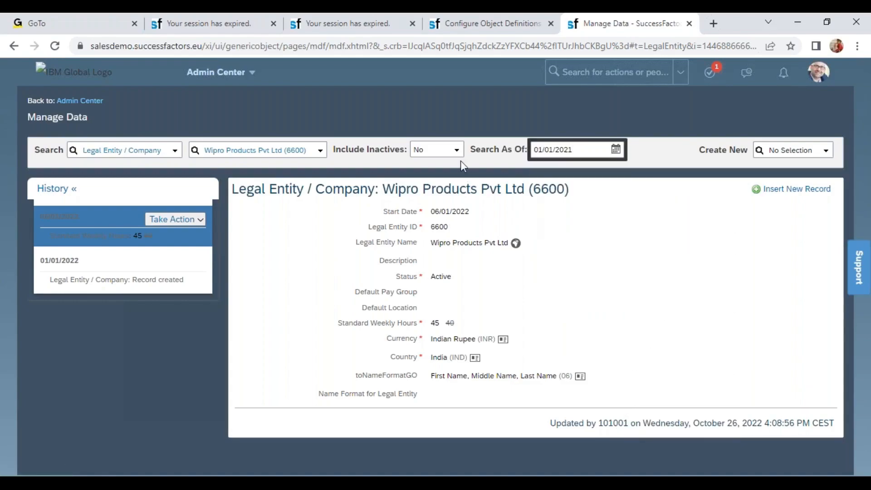
Step: Search the Legal Entity / Company records for 6600 and highlight the Search As Of label
click(264, 152)
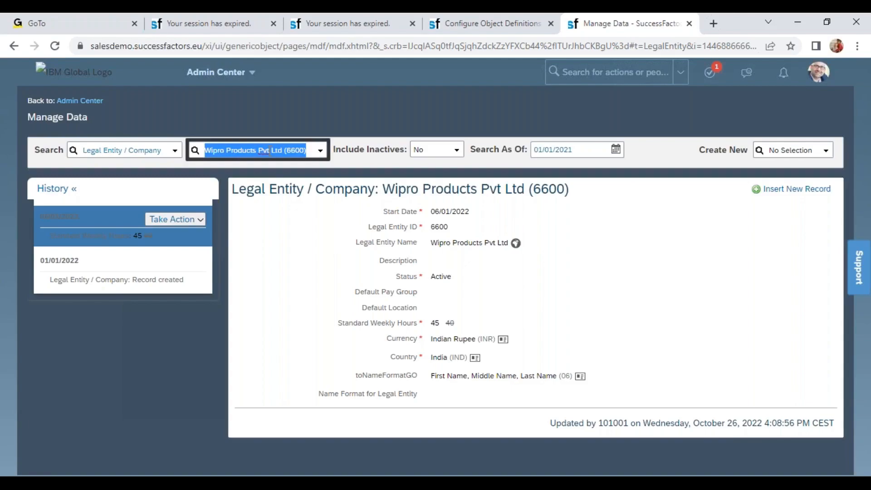
text(6600)
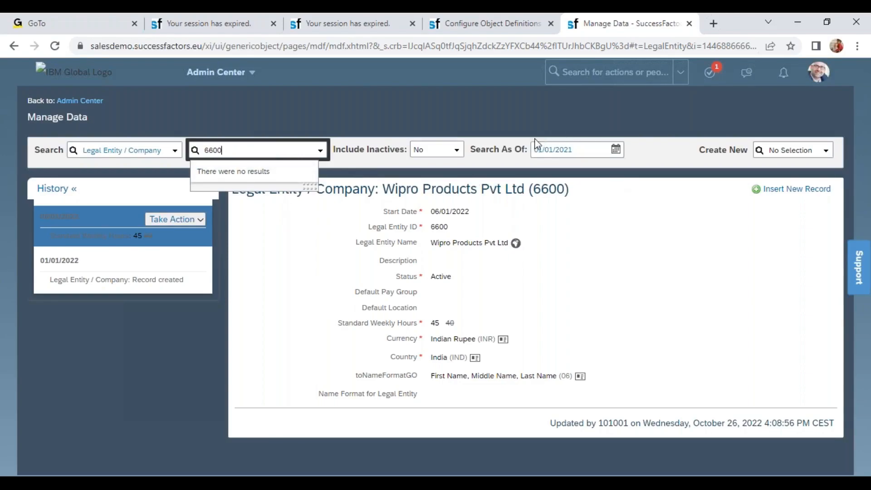
drag(527, 151, 508, 151)
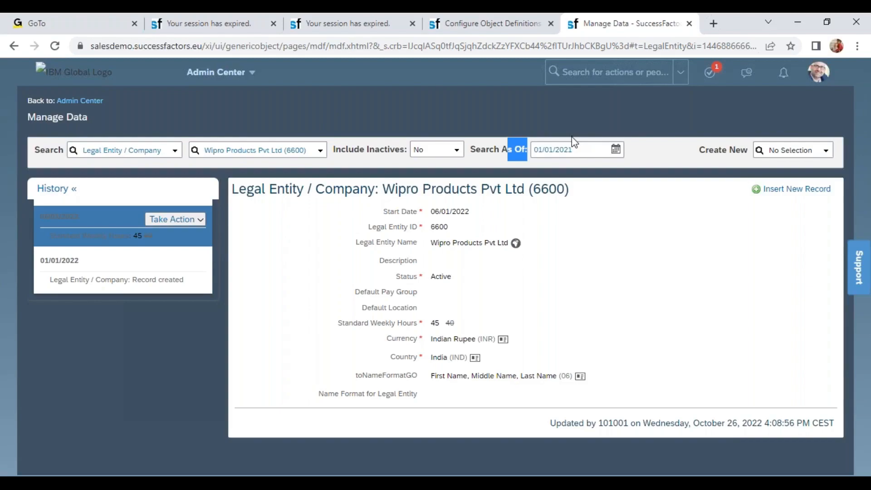
Step: Review the currency field's details in the Legal Entity / Company object definition, highlighting the effectiveStartDate source field under Field Criteria
click(495, 25)
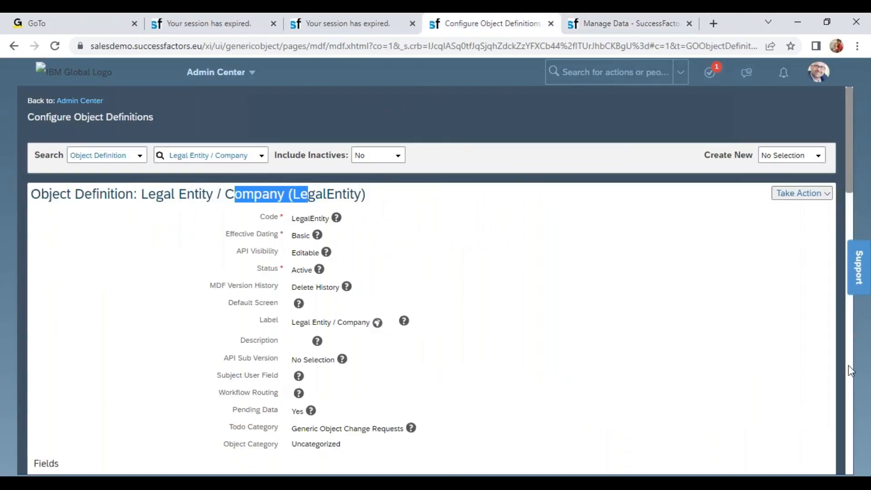
scroll(850, 371, down, 3)
scroll(850, 371, down, 12)
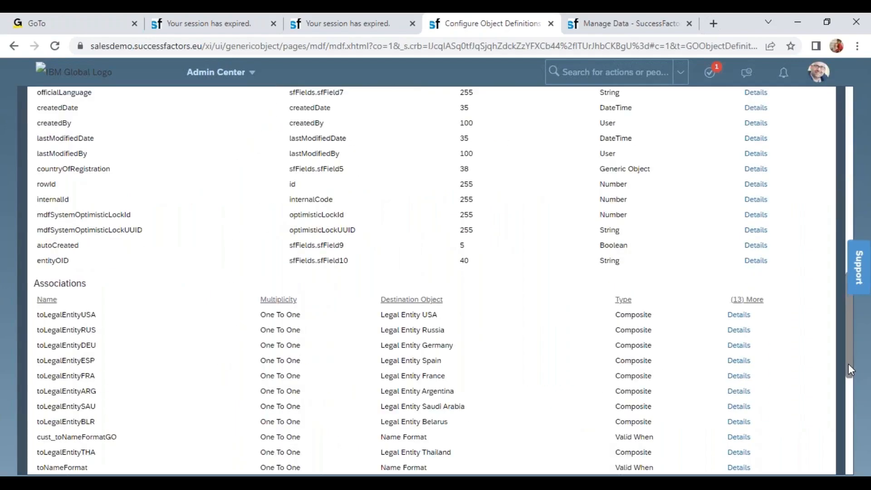
drag(847, 364, 858, 338)
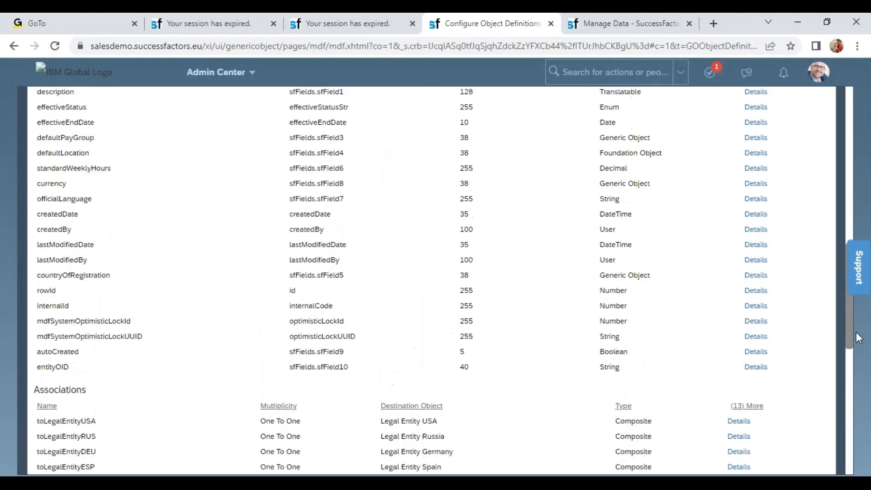
scroll(713, 270, up, 2)
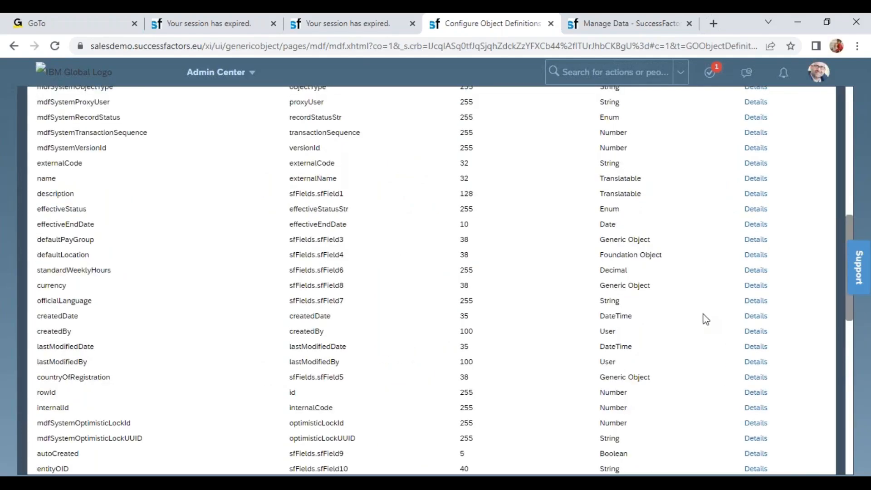
click(753, 286)
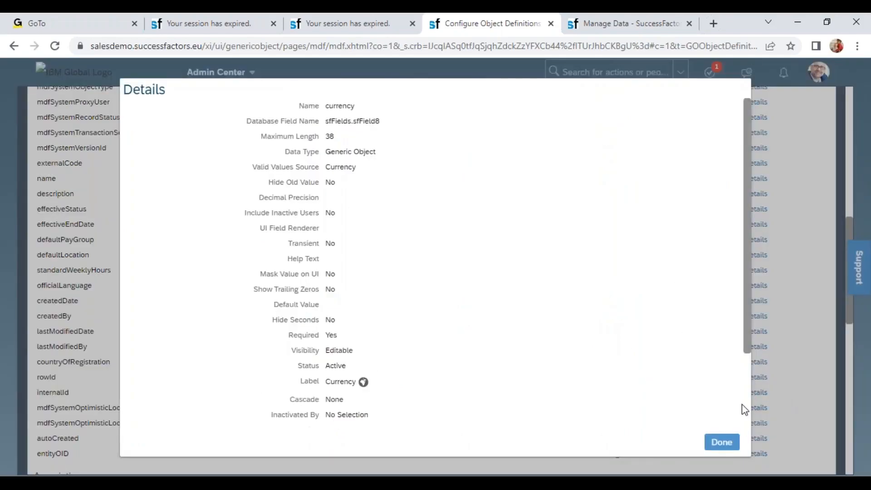
scroll(750, 412, down, 2)
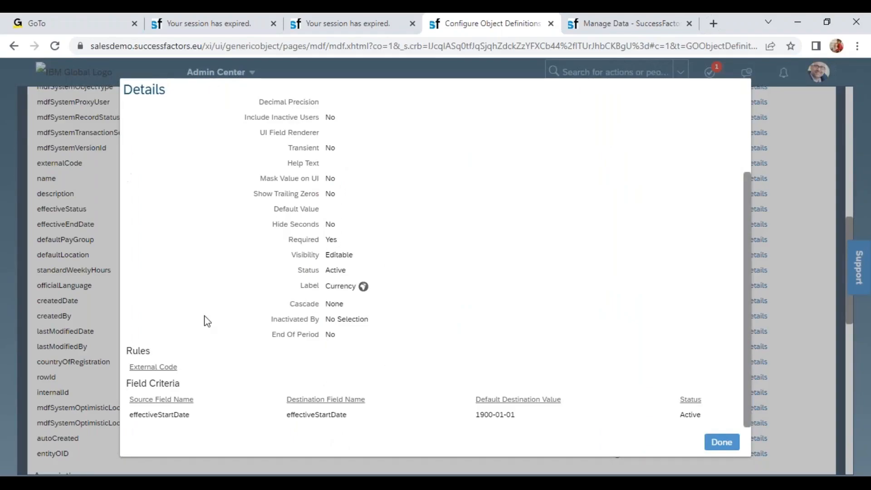
drag(132, 414, 297, 425)
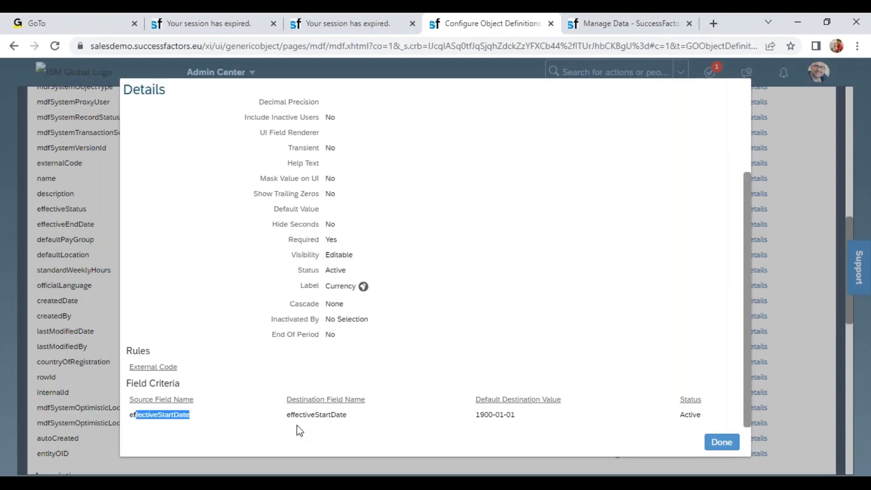
click(298, 422)
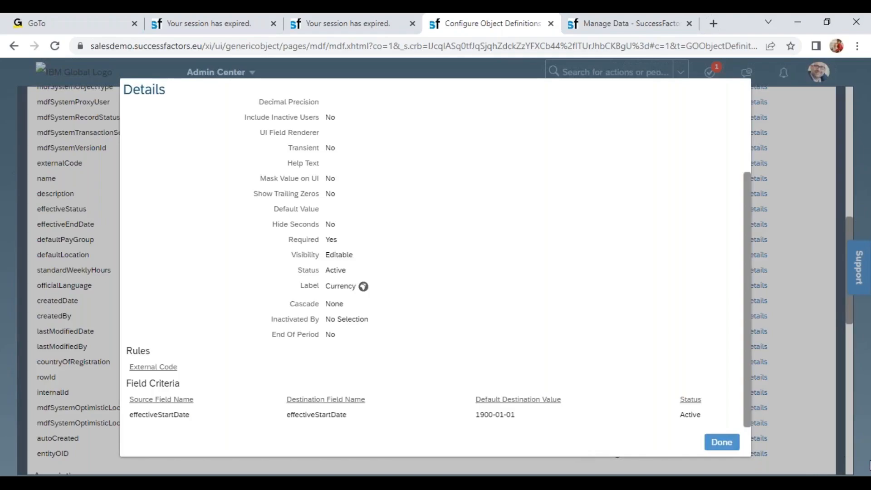
click(721, 442)
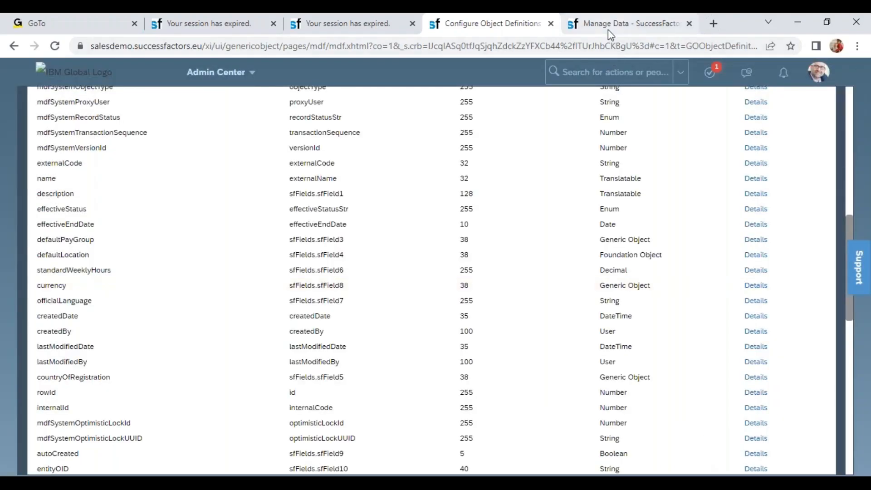
Step: Open the 06/01/2022 Wipro Products Pvt Ltd (6600) record for correction in Manage Data and point out its Country, Start Date and Currency fields
click(609, 28)
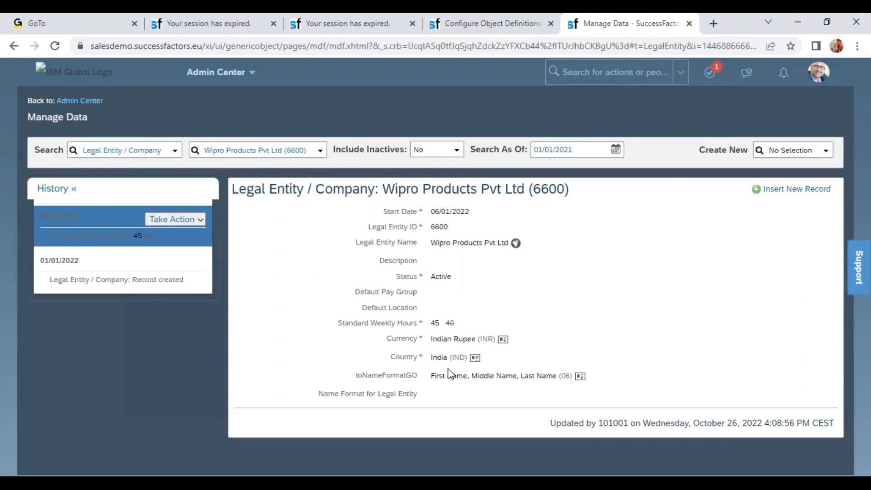
click(175, 220)
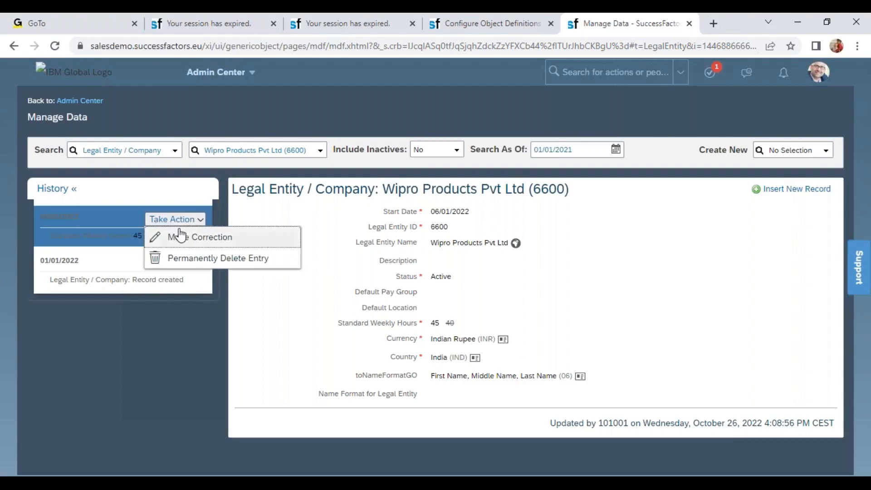
click(181, 237)
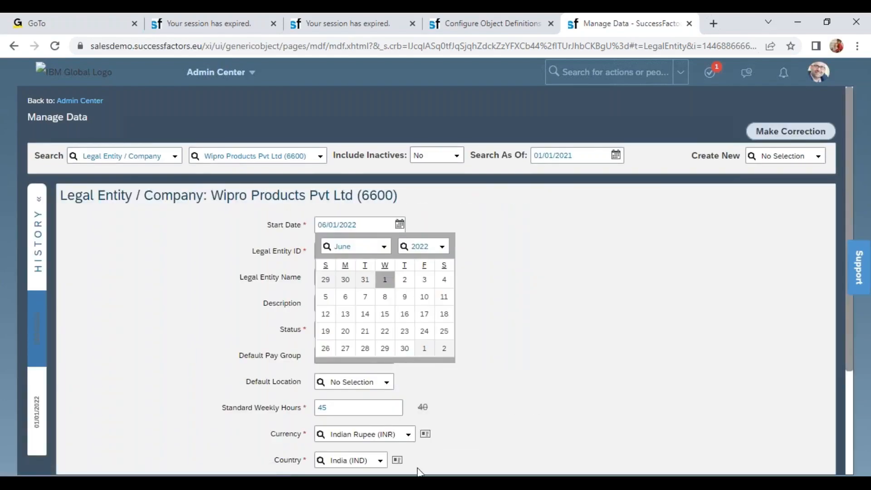
click(352, 461)
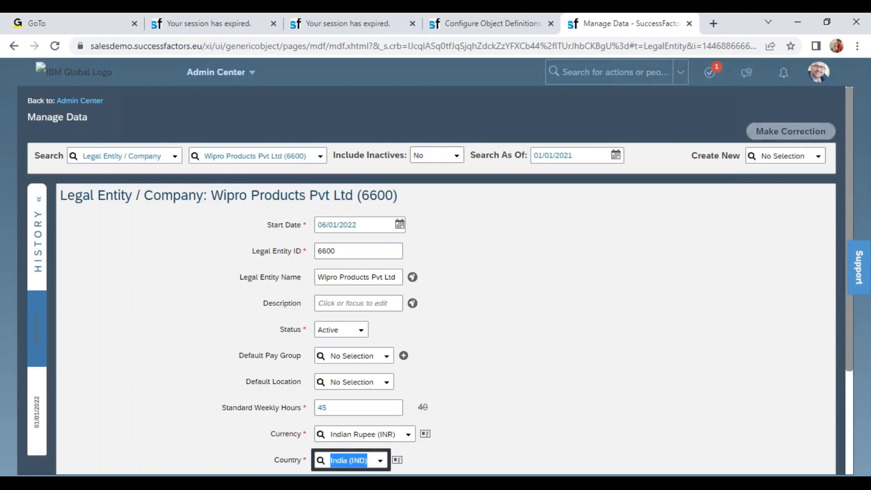
click(350, 229)
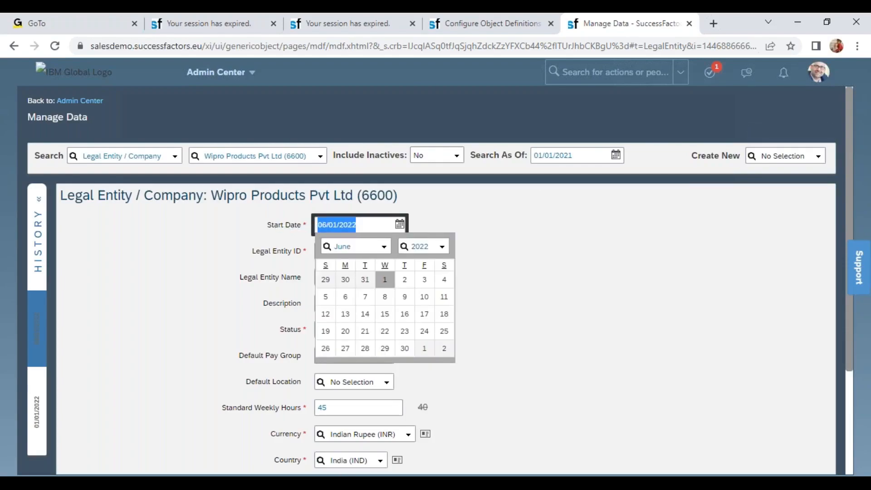
click(365, 436)
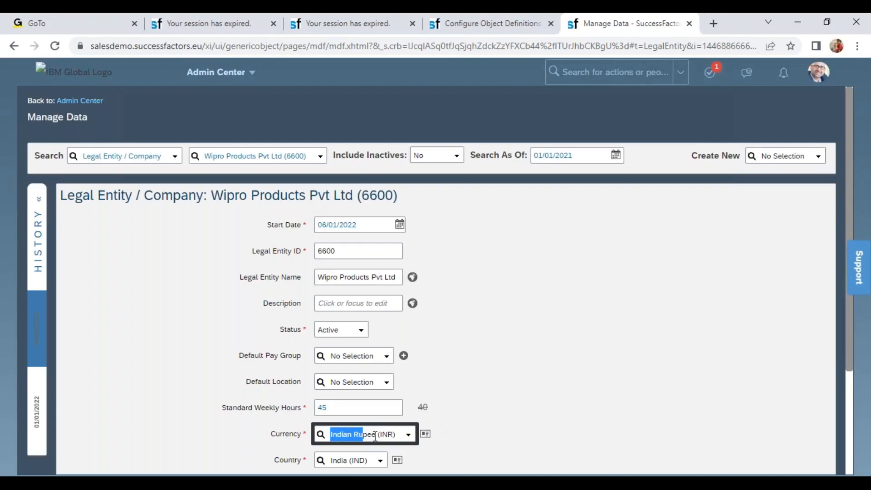
Step: Recheck the Field Criteria of the currency field in the Legal Entity / Company object definition, then close its details
click(492, 24)
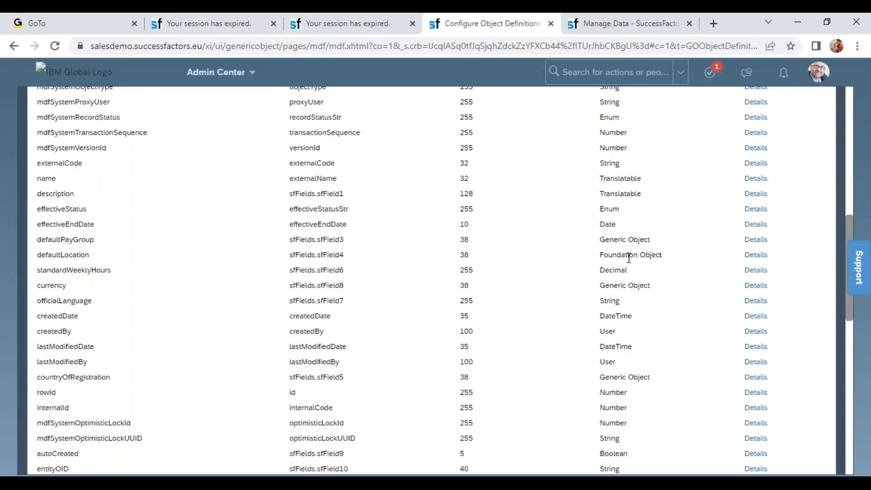
click(756, 286)
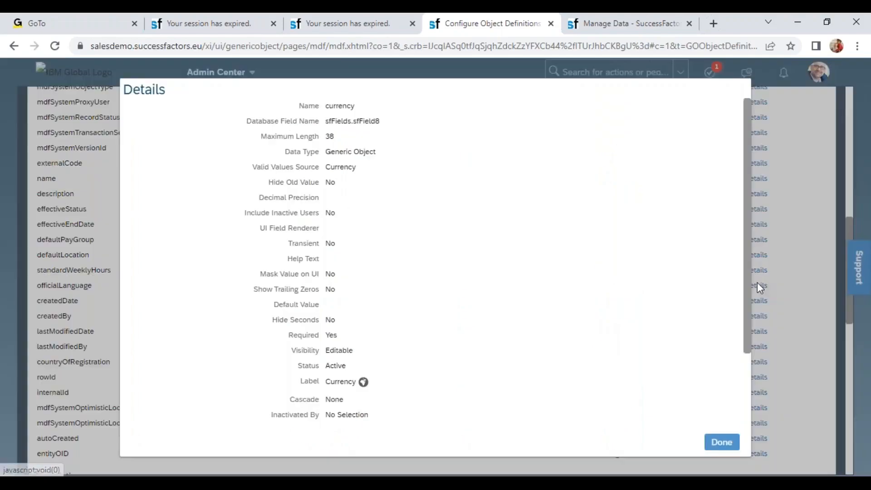
scroll(748, 390, down, 3)
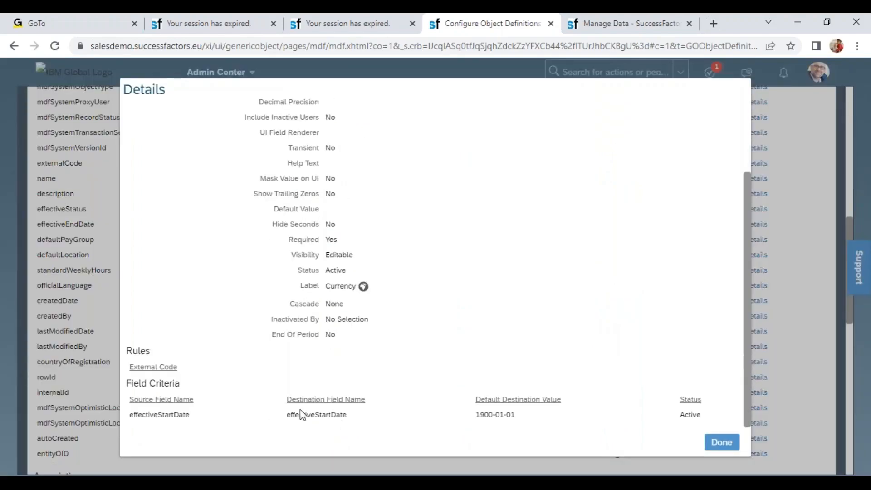
click(721, 442)
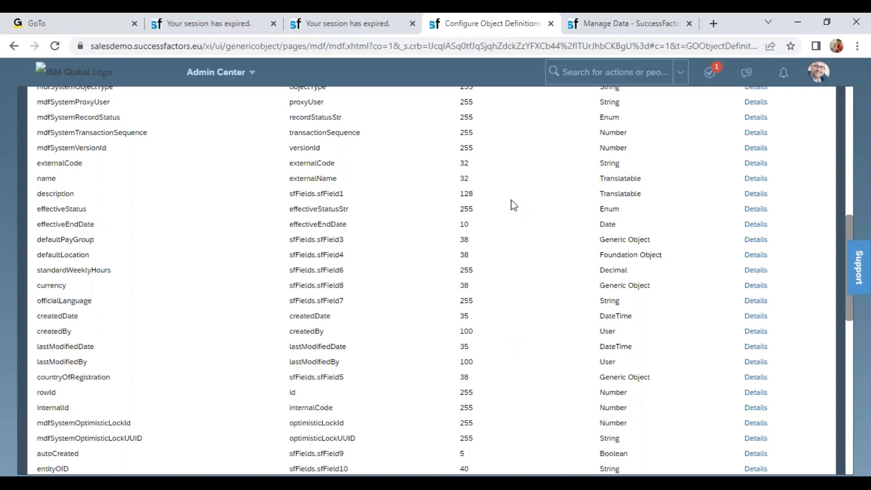
Step: Search for an employee by name, open the employee's profile and go to its Organizational Information section
click(608, 72)
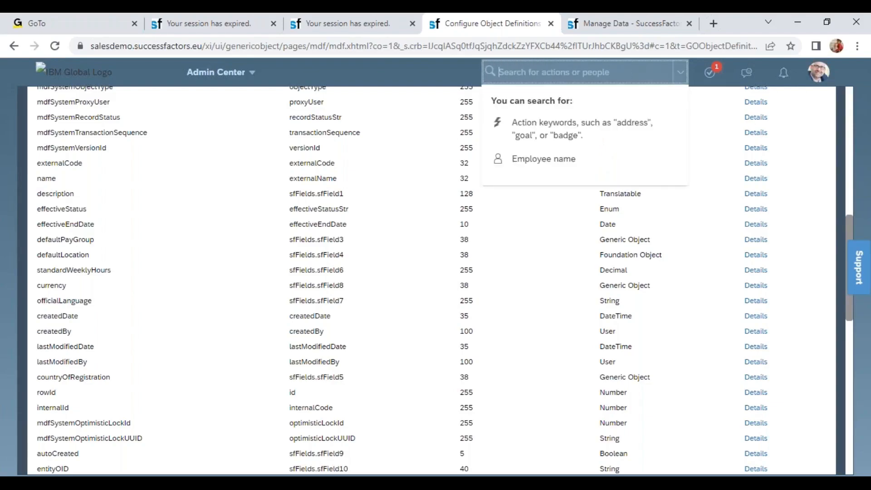
text(john)
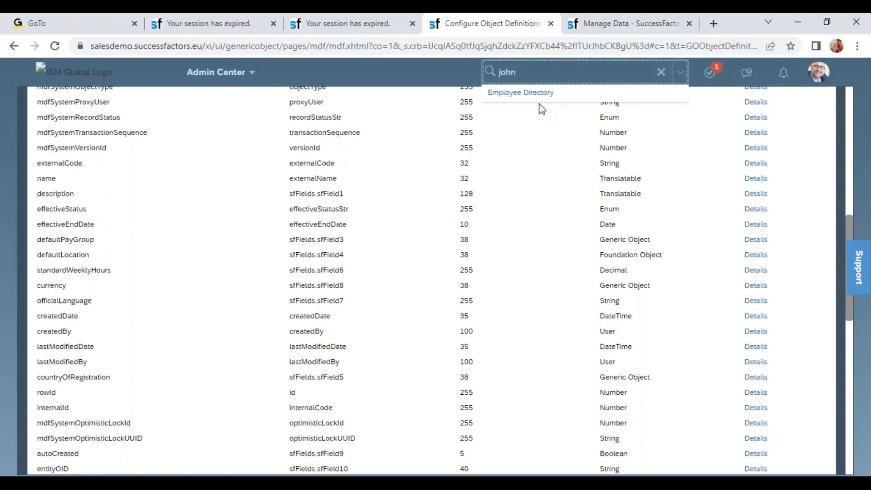
click(548, 141)
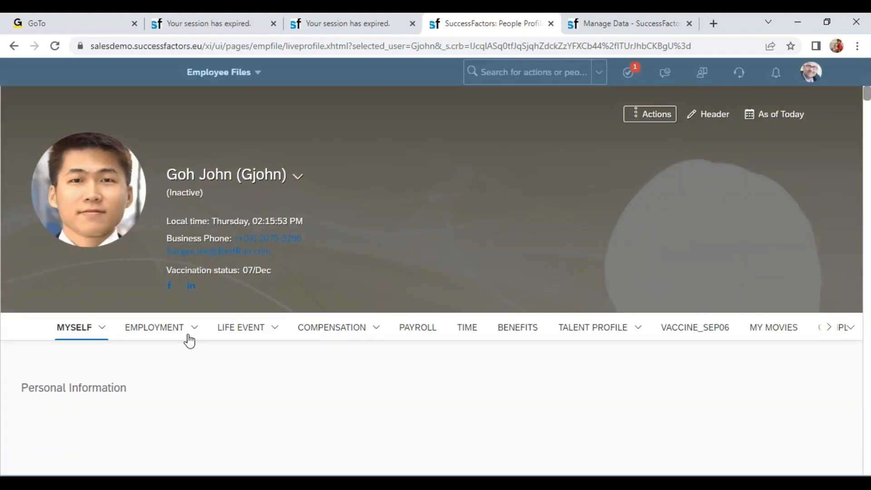
click(194, 362)
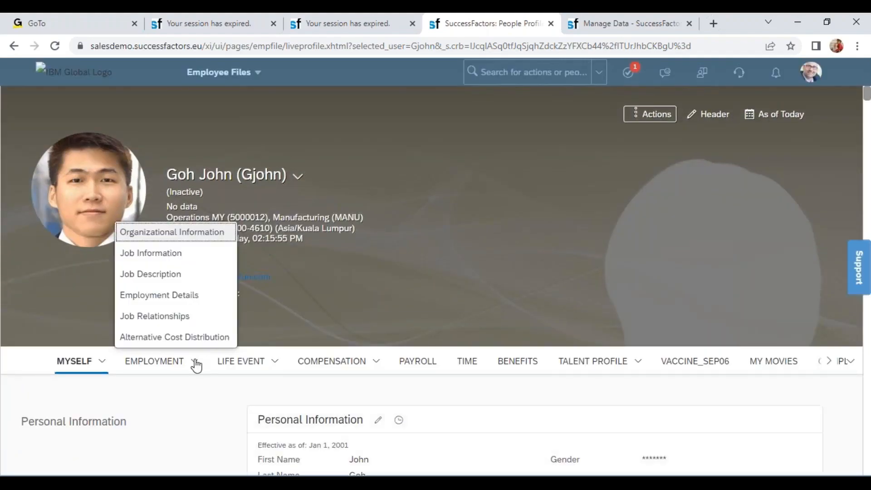
click(166, 233)
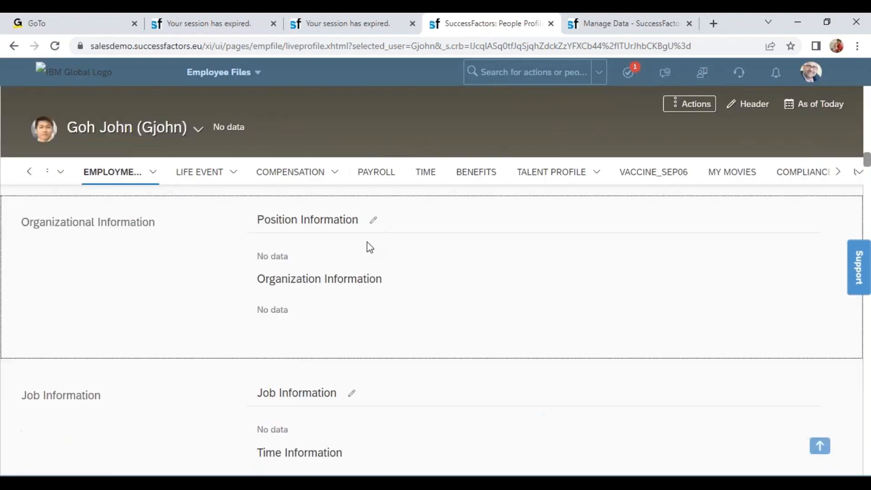
Step: Start an Organizational Information change effective Oct 25, 2022 for the employee and set the company to BestRun (10000)
click(374, 223)
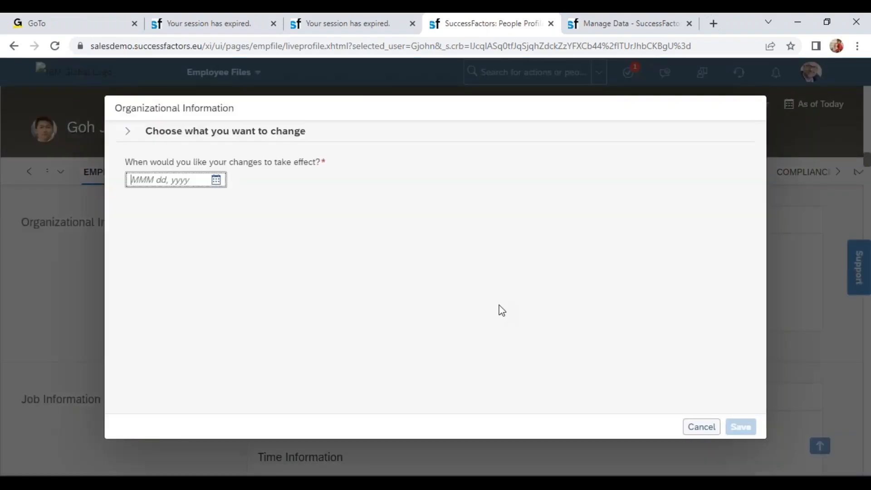
click(217, 181)
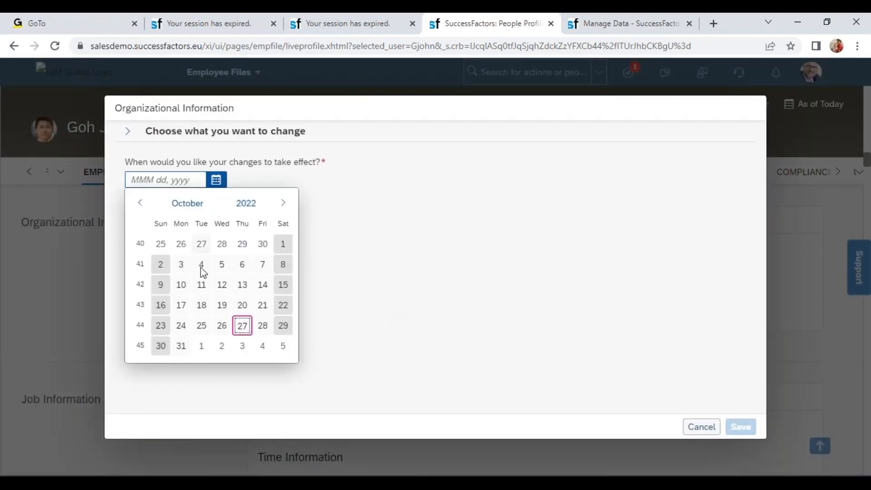
click(197, 328)
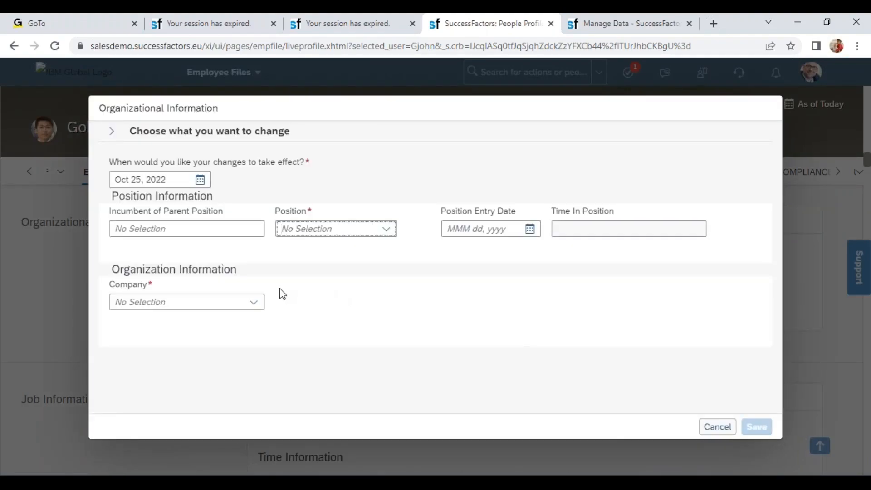
click(254, 302)
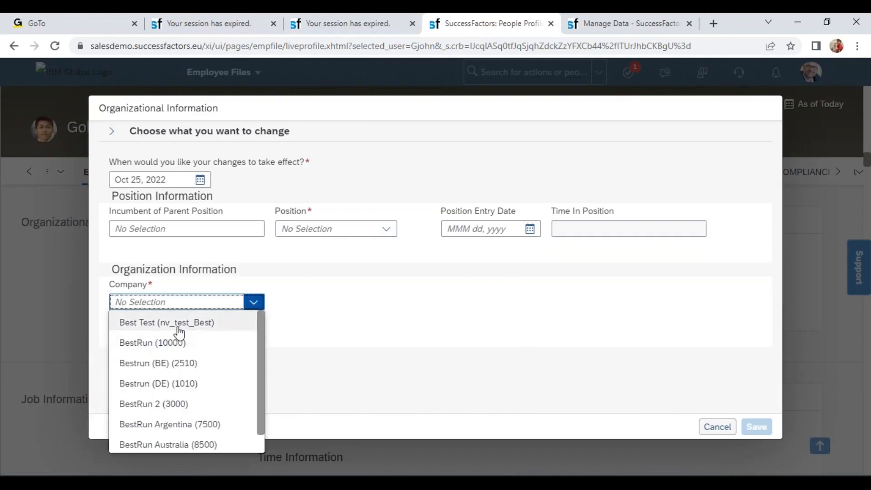
click(181, 342)
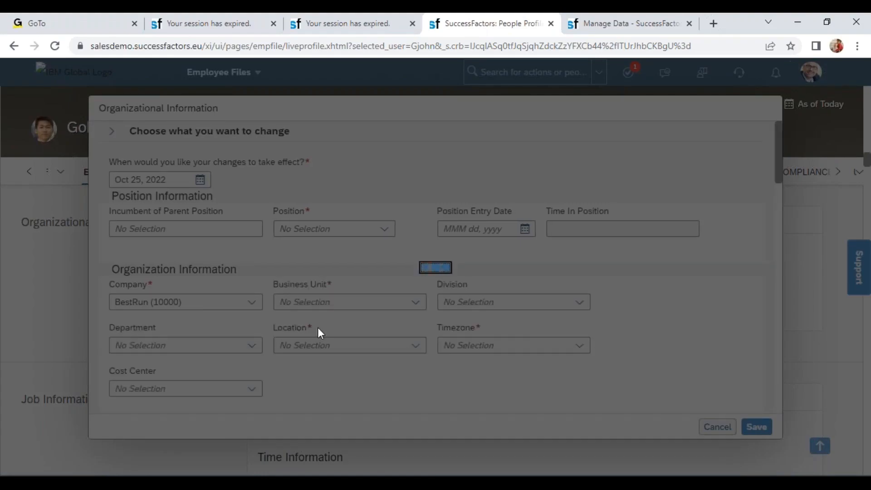
Step: Examine the Location choices offered for the selected company and highlight the Company label
scroll(317, 327, down, 3)
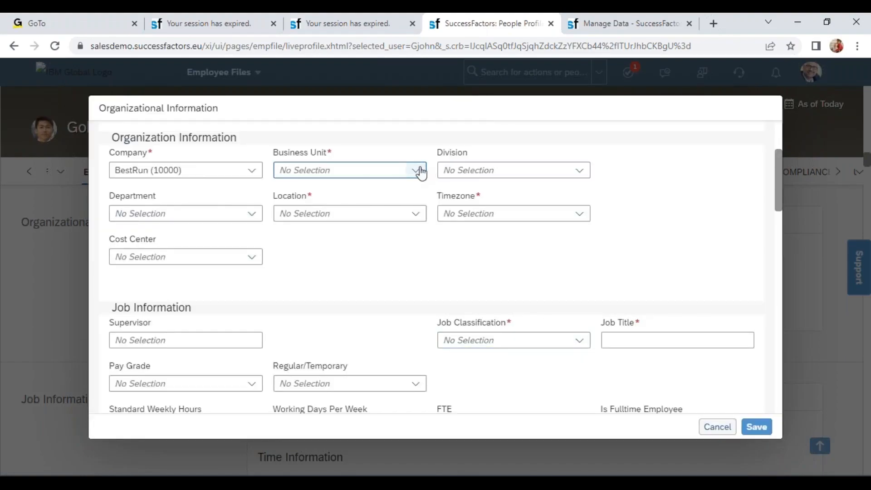
click(414, 214)
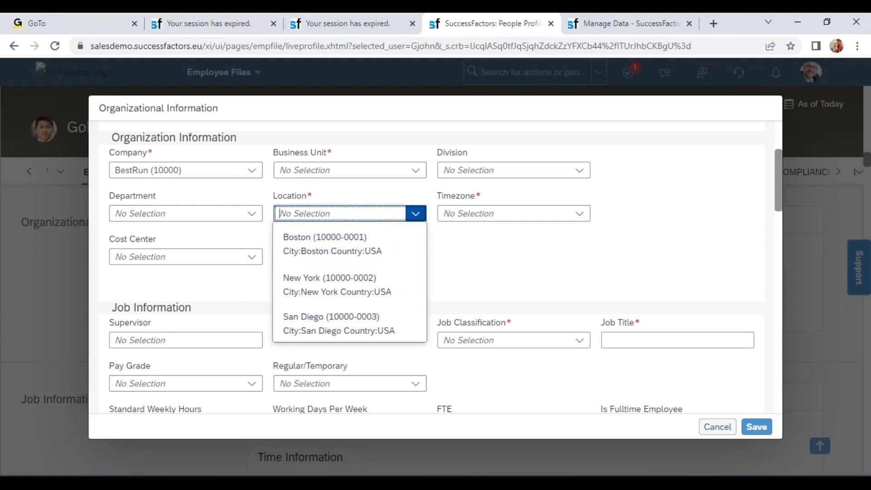
double_click(132, 154)
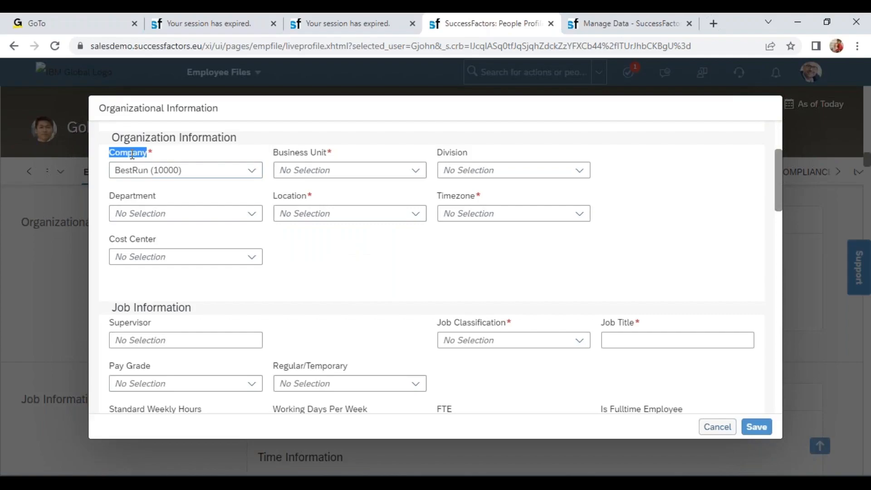
click(347, 217)
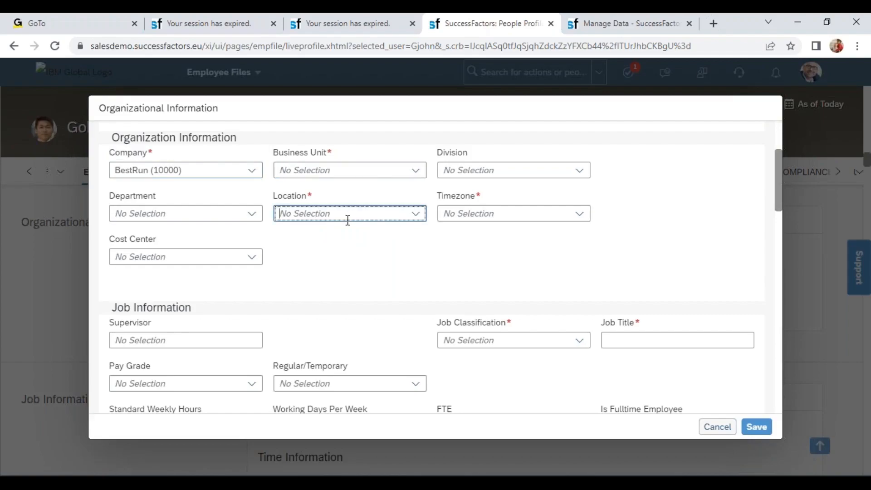
click(421, 218)
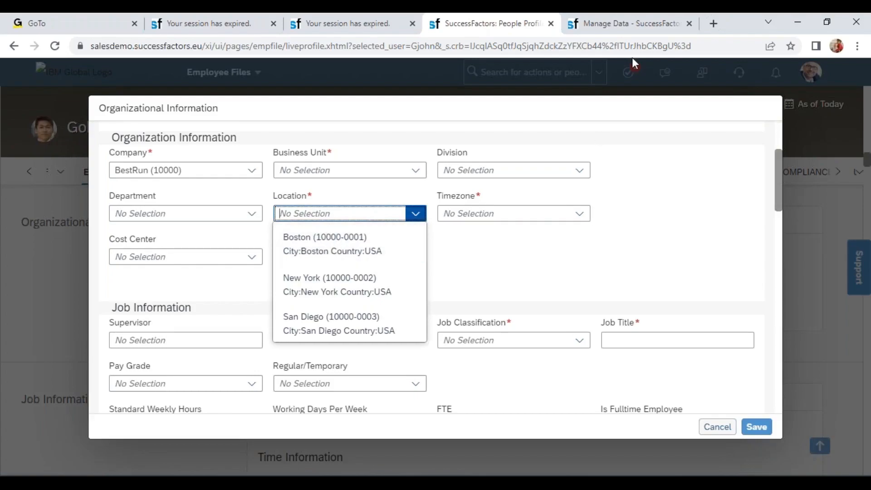
Step: Switch to the Manage Data browser page, search for "man org pay" and open Manage Organization, Pay and Job Structures
click(625, 24)
click(595, 72)
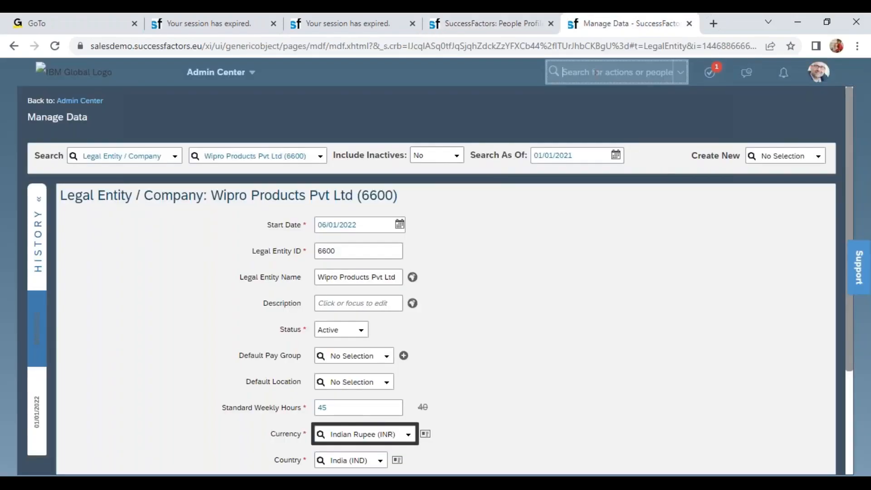
text(man org pay)
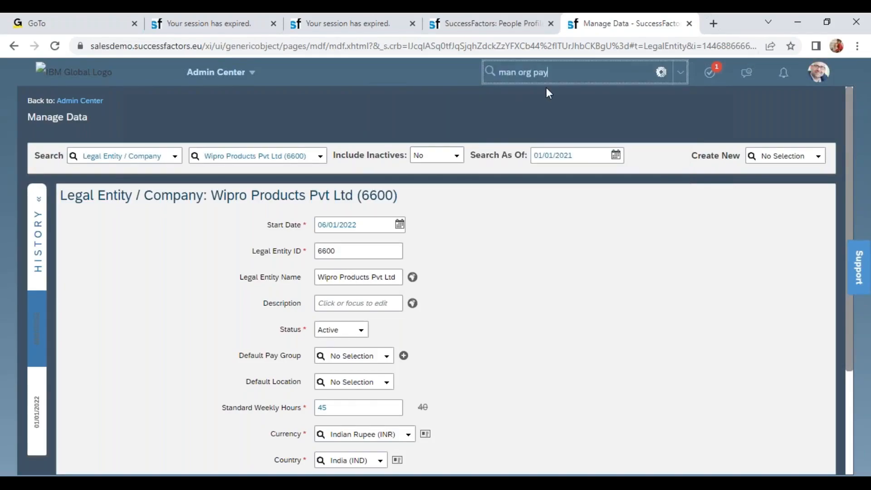
click(540, 101)
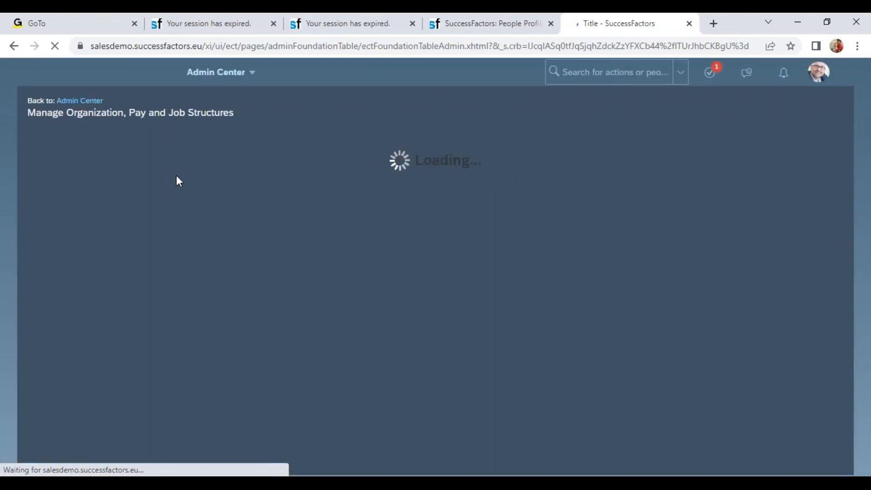
Step: Look up the Location record Boston (10000-0001) and highlight its assigned Legal Entity / Company
click(116, 141)
text(loc)
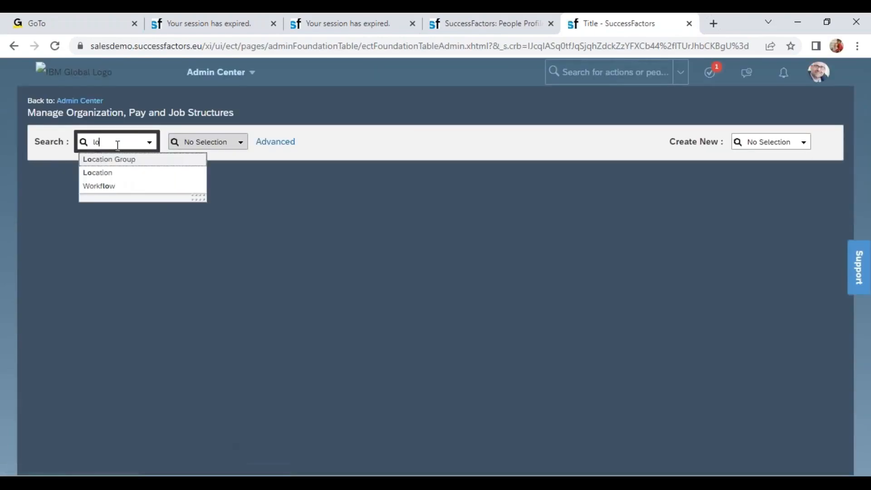
click(109, 178)
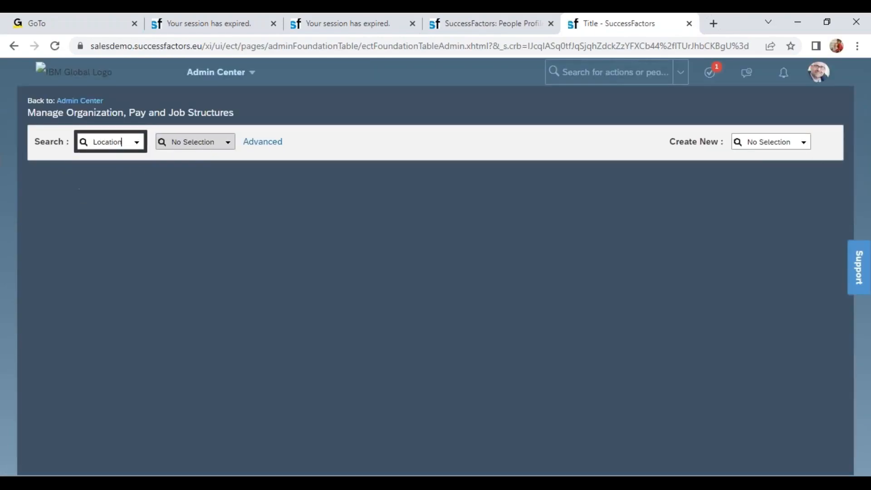
click(184, 141)
text(bost)
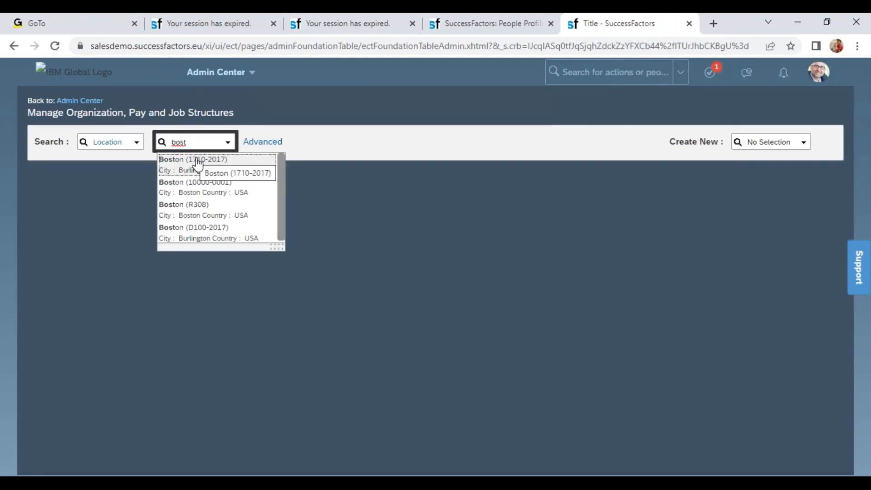
click(221, 187)
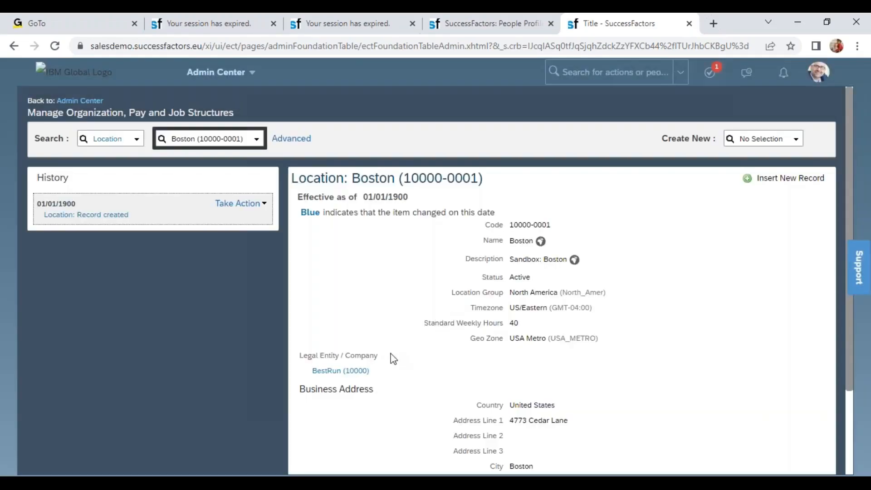
mouse_move(300, 389)
mouse_down()
mouse_move(316, 386)
mouse_move(311, 377)
mouse_up()
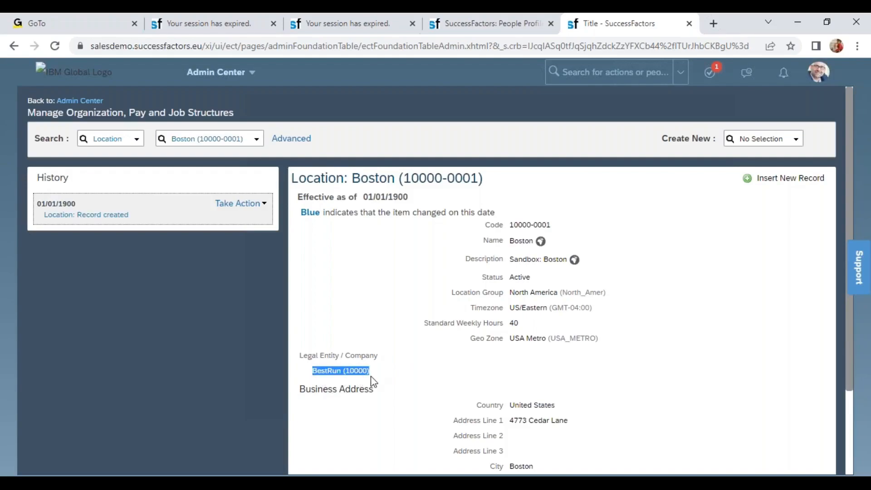
Step: Return to the employee's Organizational Information change, highlight the Location and Company labels, and recheck the Location choices for the selected company
click(494, 26)
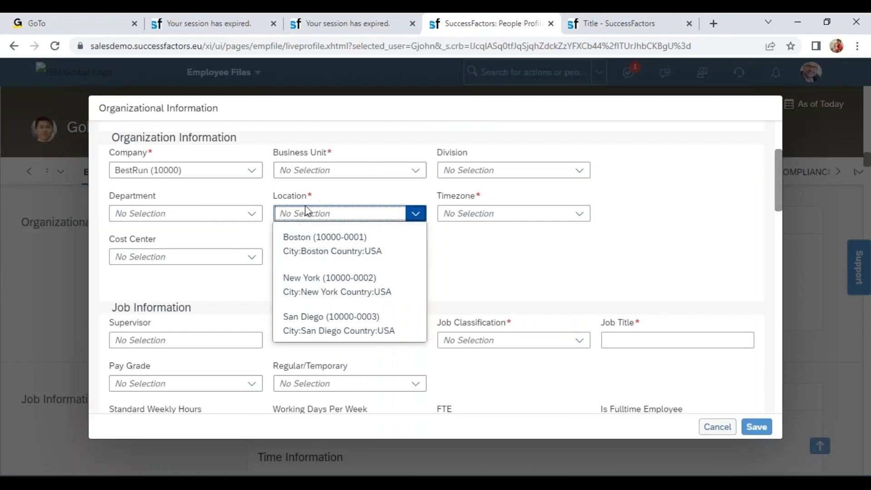
double_click(292, 196)
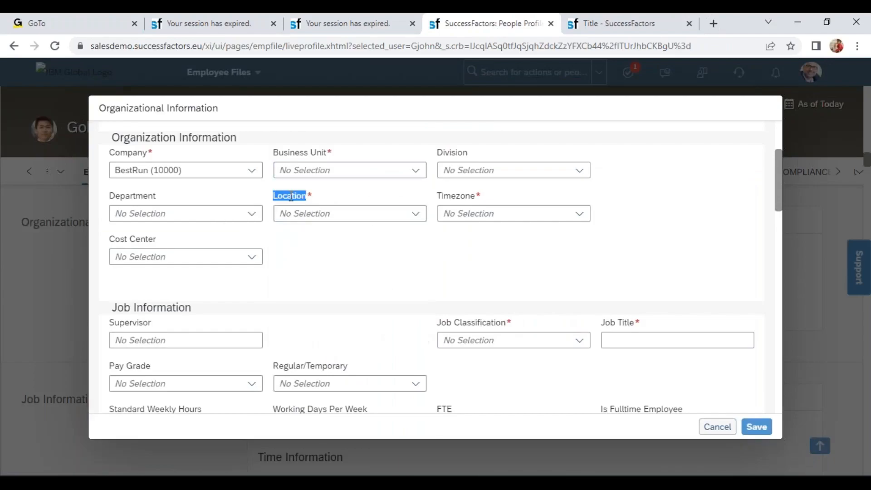
double_click(140, 154)
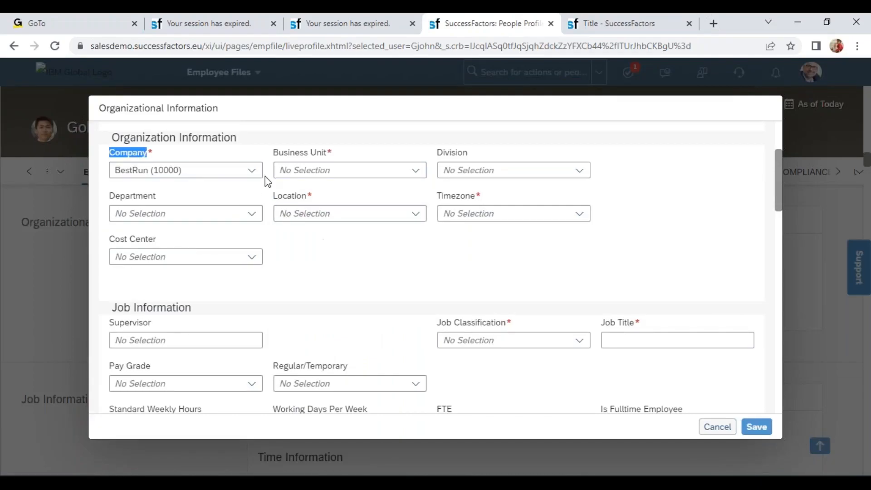
click(176, 169)
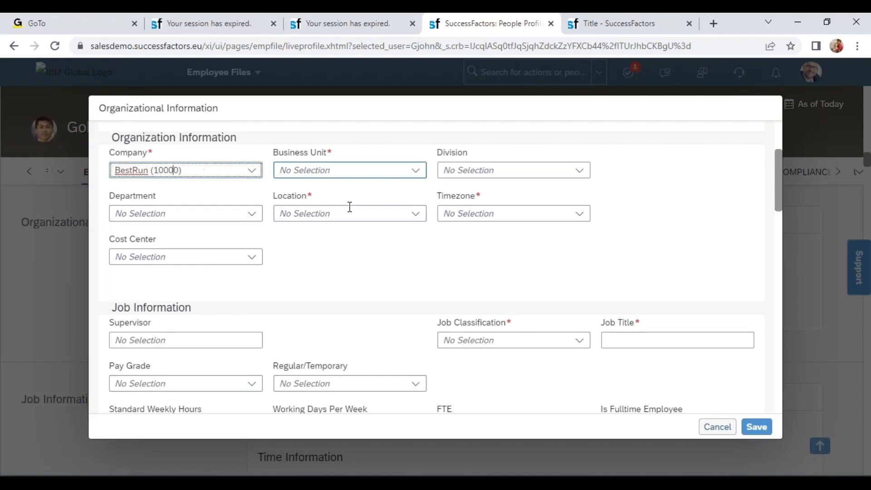
click(412, 214)
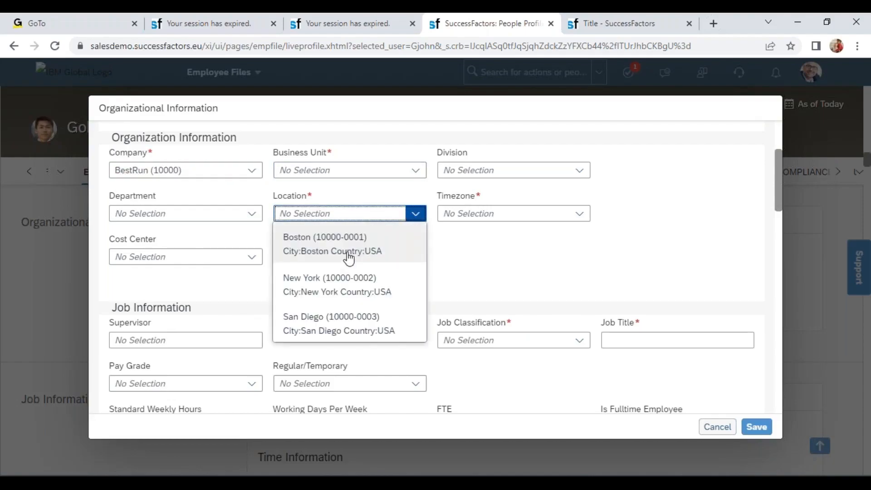
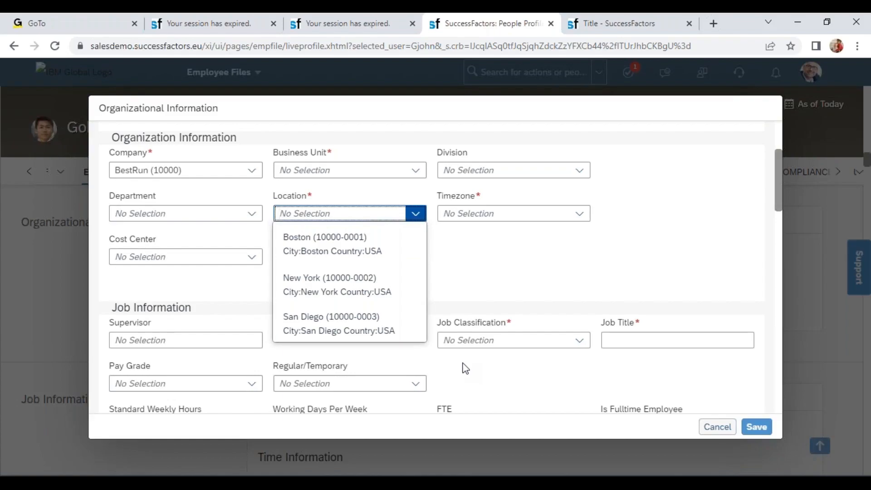
Step: Close the employee's Organizational Information change and discard the unsaved changes
click(508, 275)
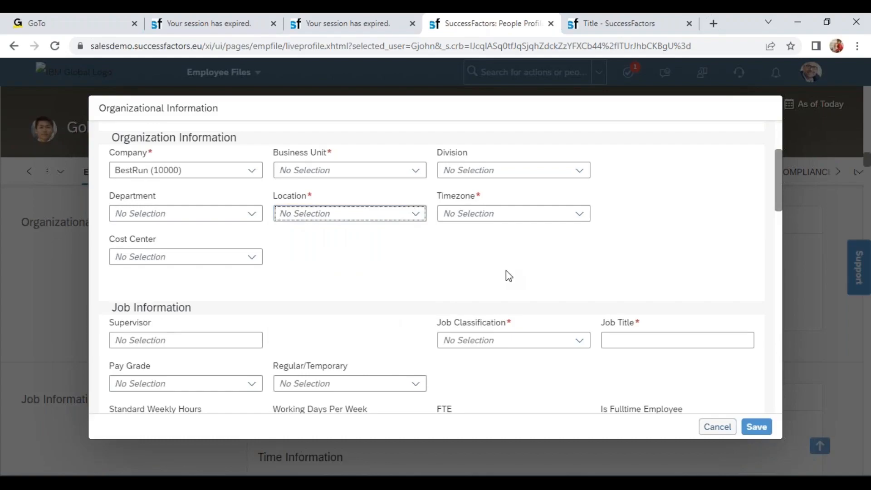
click(716, 426)
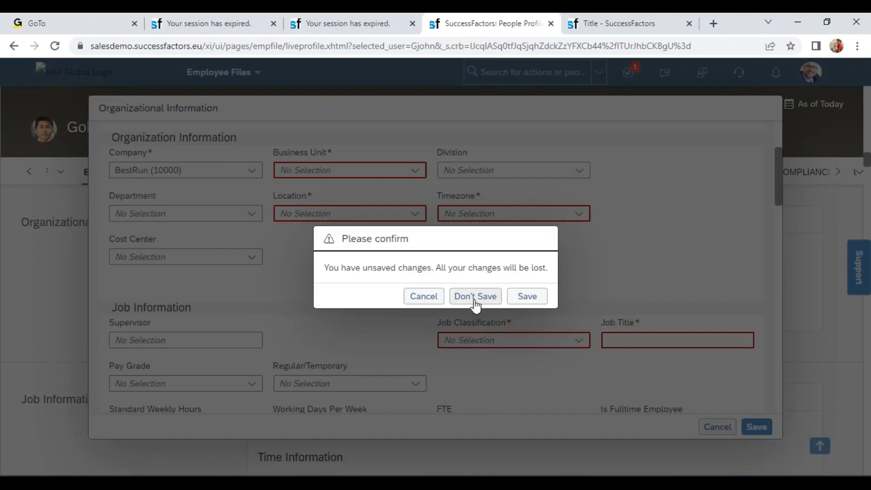
click(474, 298)
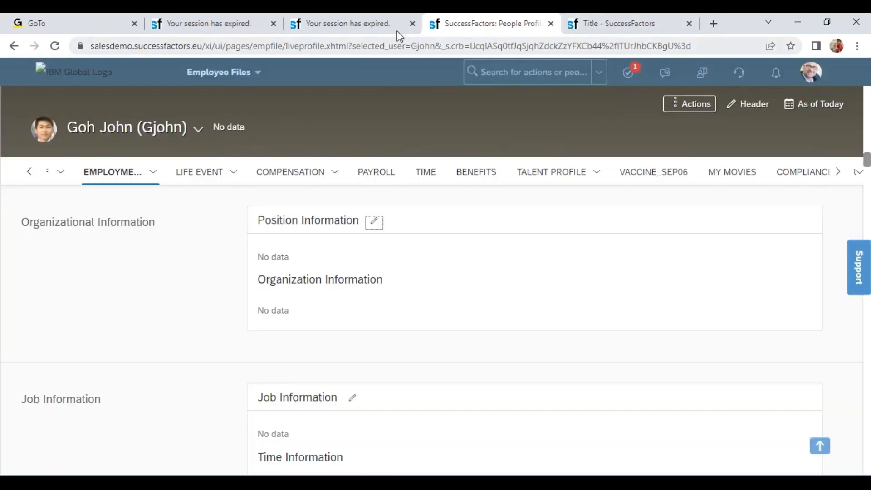
Step: Close one of the browser pages with an expired session and go from Employee Files to the Home page
click(412, 23)
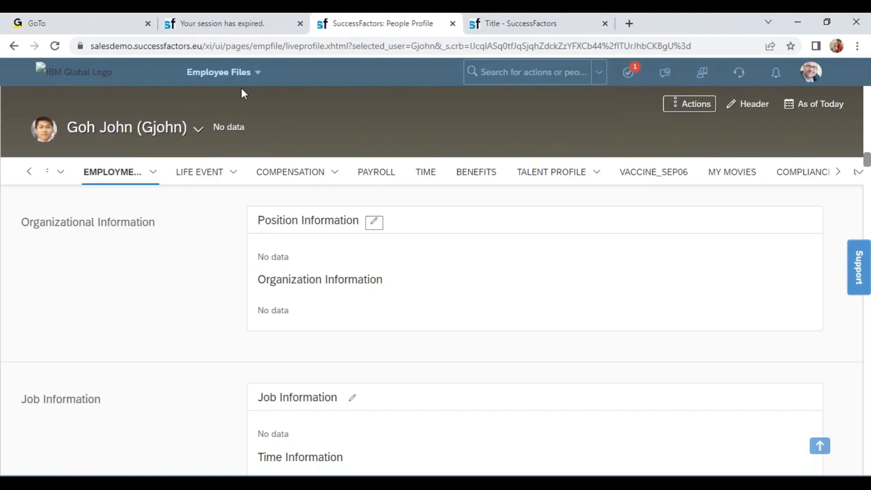
click(219, 72)
click(213, 92)
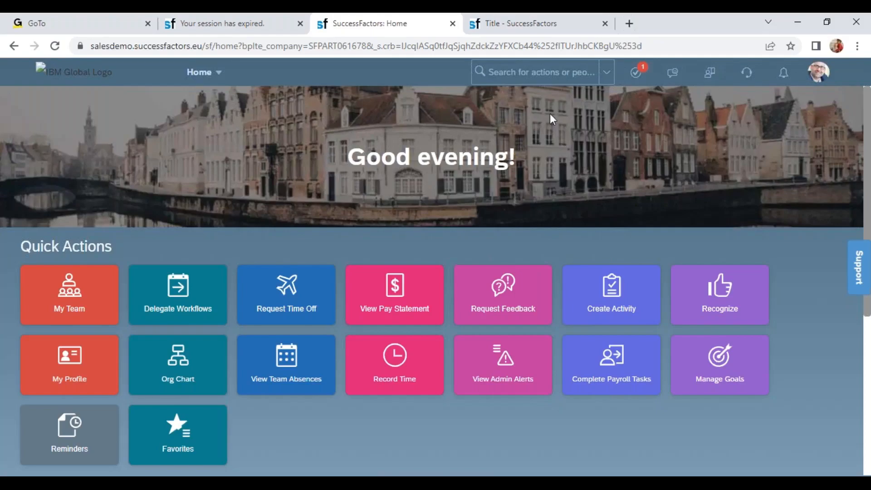
click(516, 72)
text(man)
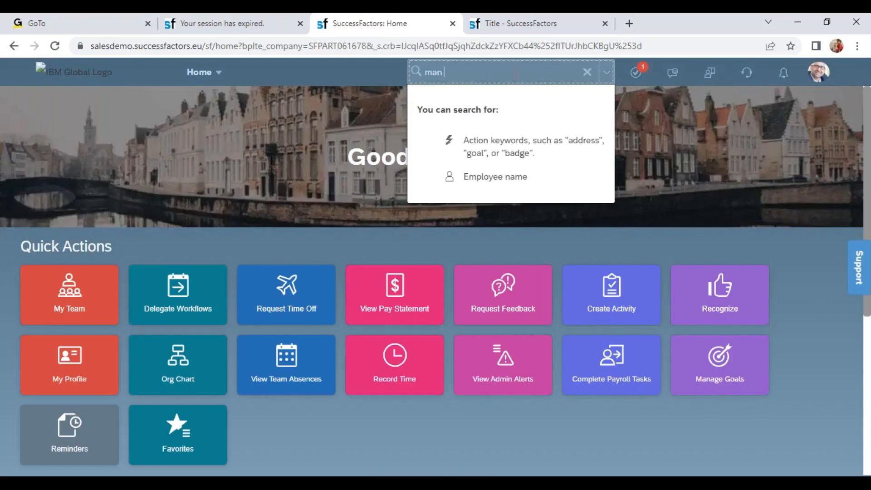
key(BackSpace)
key(BackSpace)
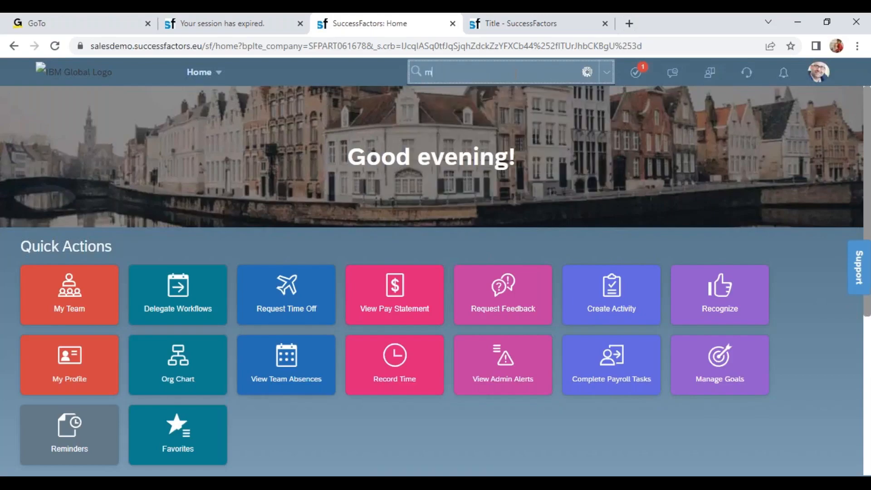
key(BackSpace)
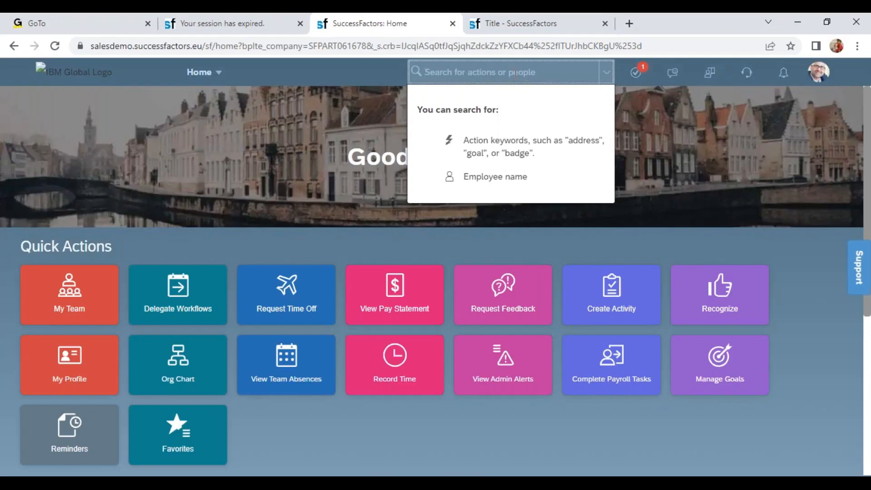
Step: Open the Company Structure Overview in the Org Chart module and look through the available company structures
click(217, 73)
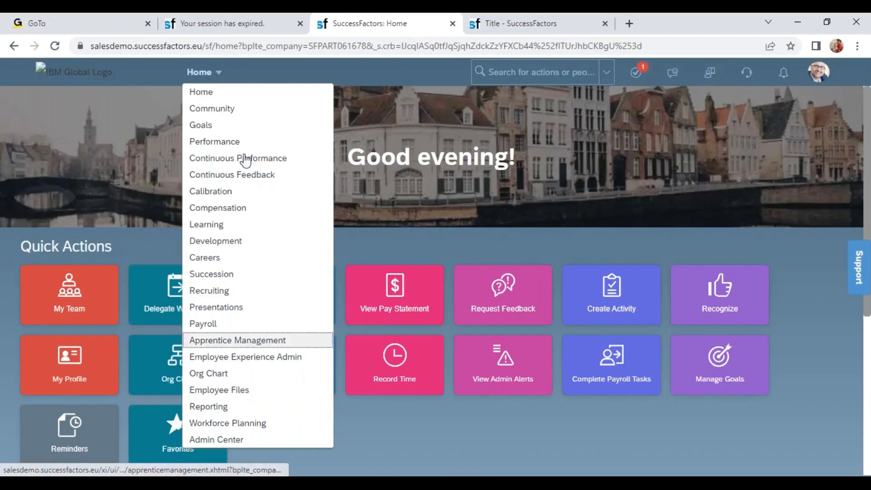
click(230, 378)
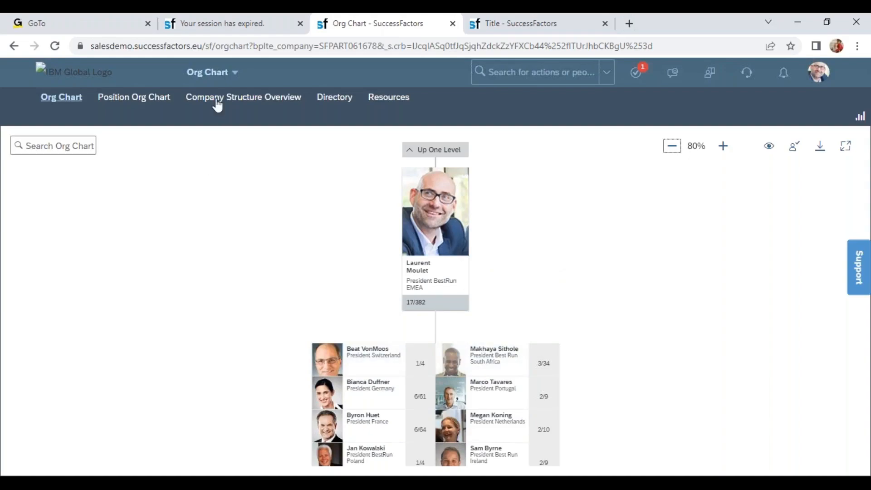
click(265, 98)
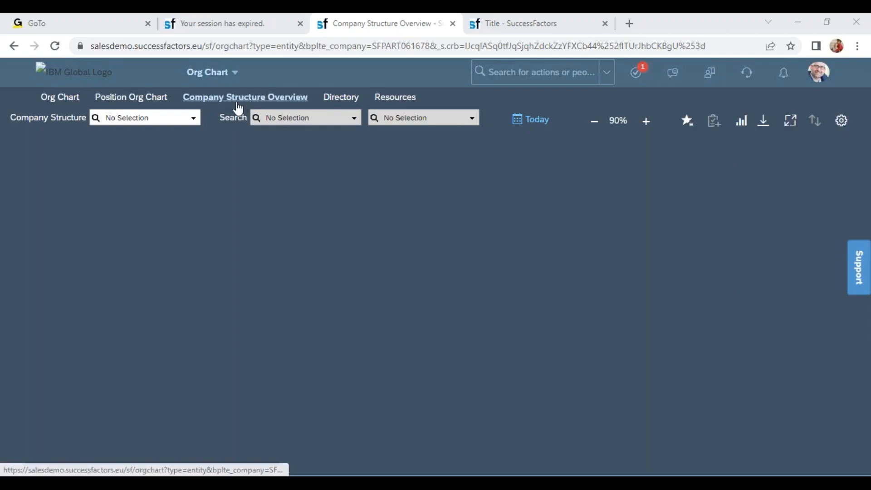
click(194, 122)
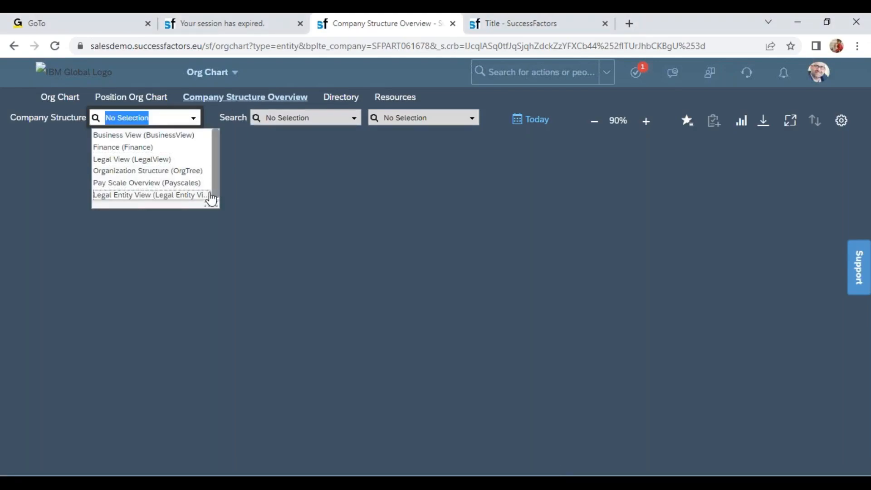
click(316, 198)
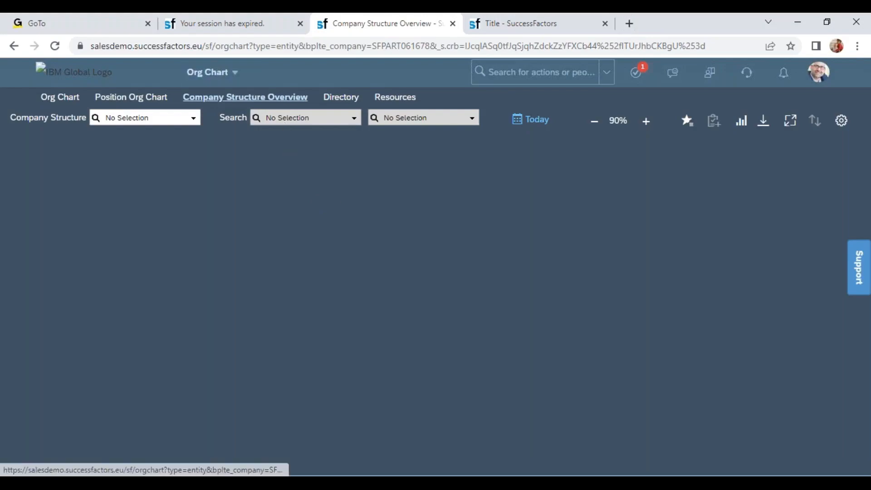
Step: Start a new company structure in the Company Structure Configuration with code WIPRO and name Wipro Org Structure
click(846, 129)
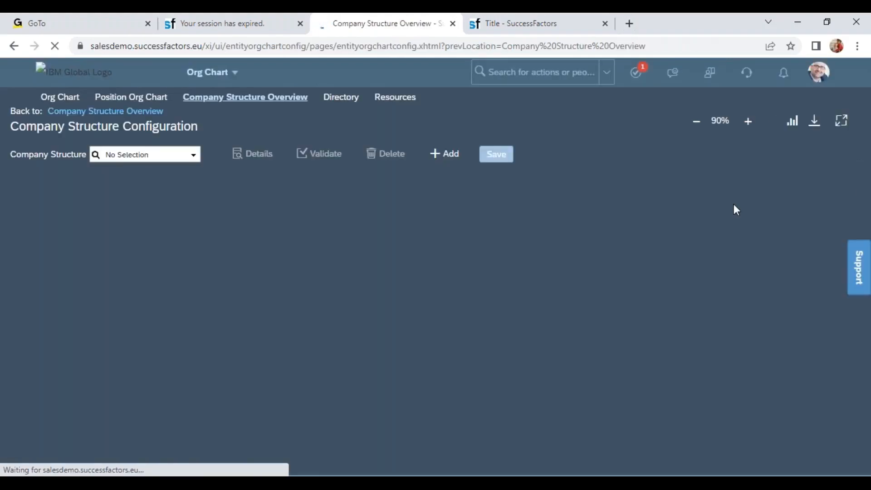
click(451, 155)
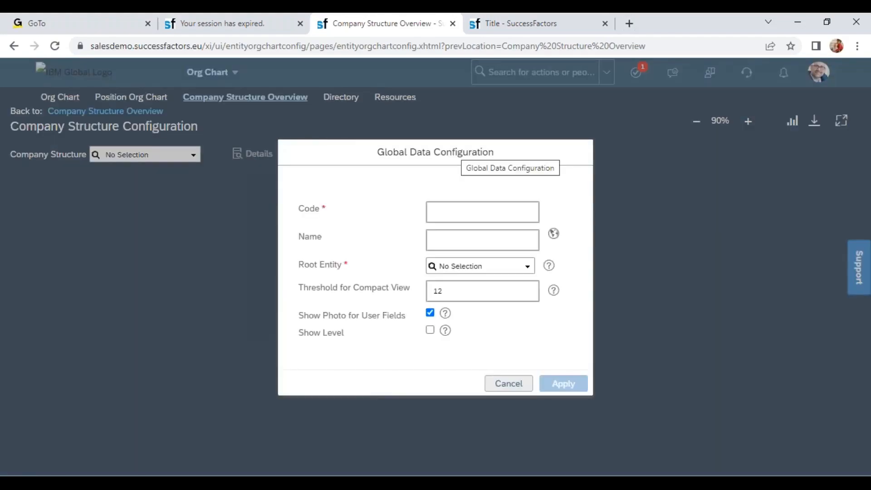
click(453, 210)
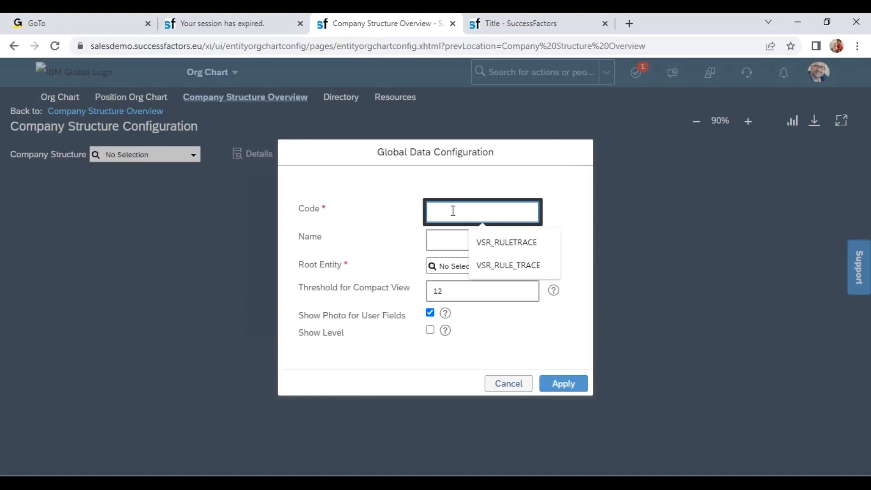
text(WIPRO)
click(454, 241)
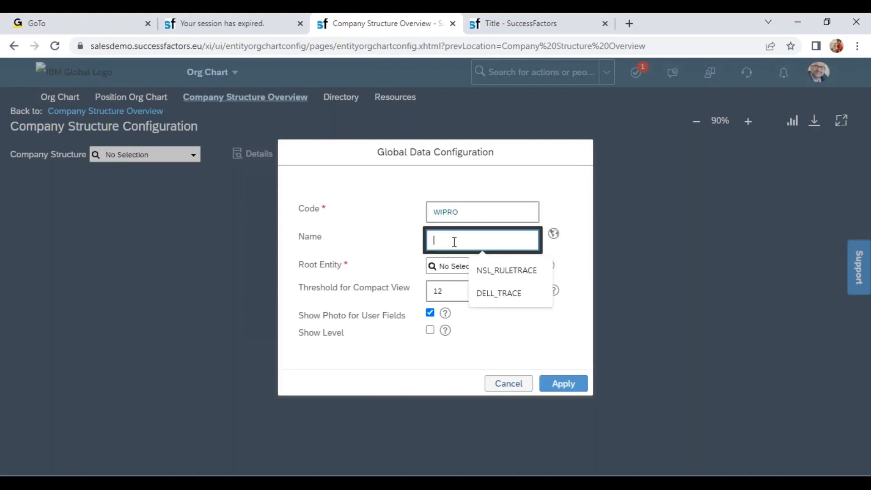
text(Wipro O)
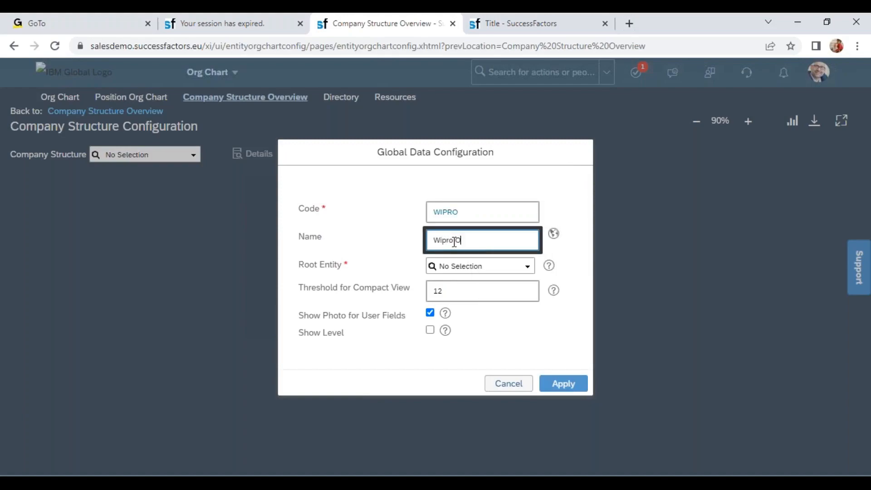
text(rg Structure)
Step: Replace the new structure's code with COMPANY_ORG and its name with ORG STRUCTURE
drag(460, 212, 424, 218)
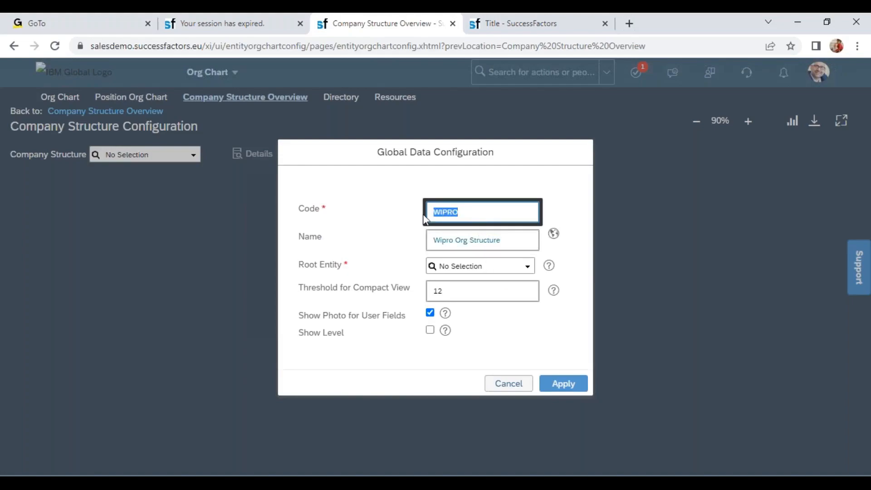
text(COMPANY_ORG)
key(Tab)
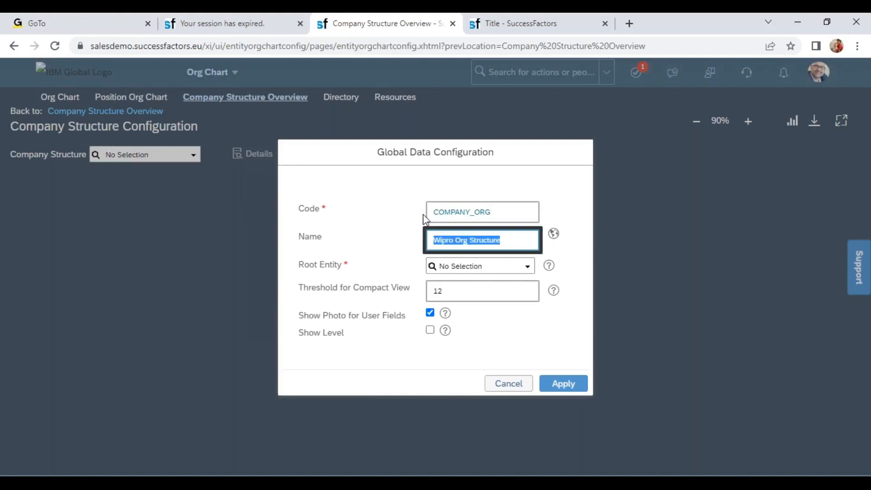
text(COMP)
key(BackSpace)
key(BackSpace)
key(BackSpace)
key(BackSpace)
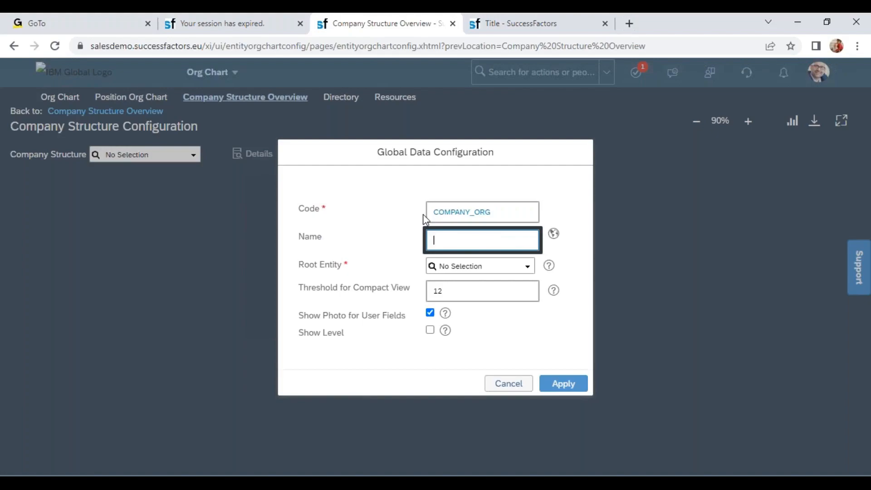
text(ORG STRUCTURE)
Step: Set the structure's Root Entity to Legal Entity / Company, enable Show Level and apply the global data configuration
click(526, 268)
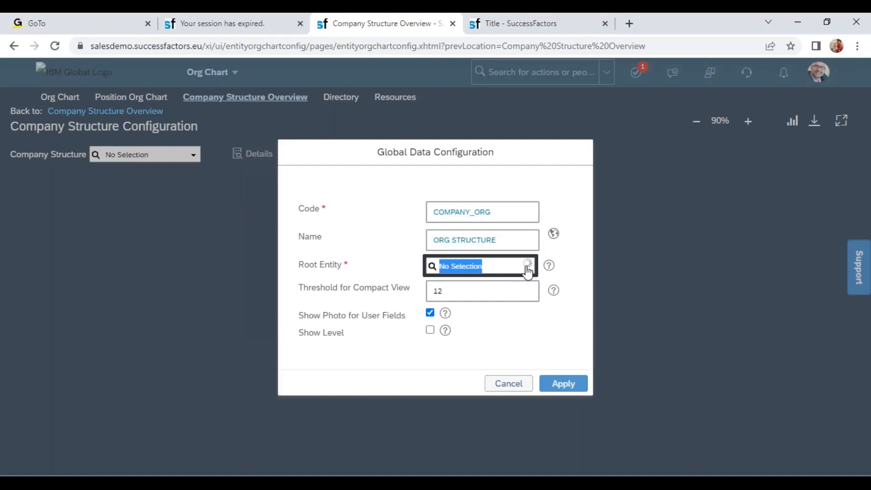
text(legal)
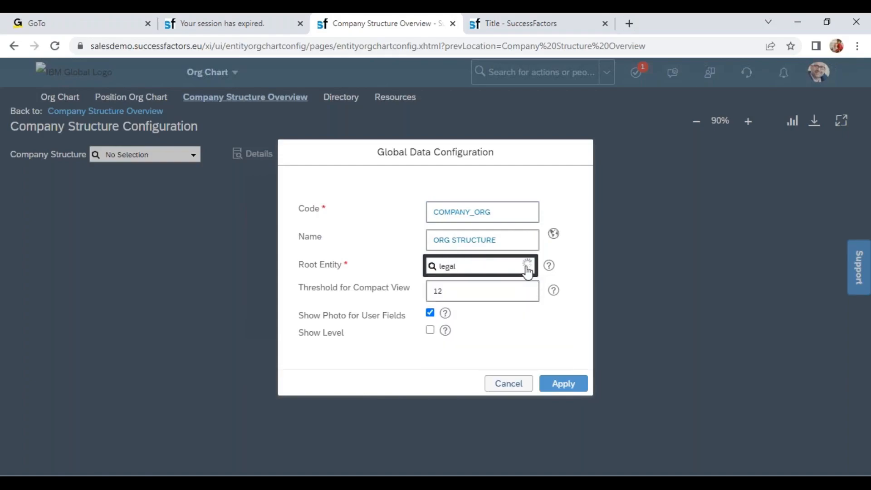
click(509, 295)
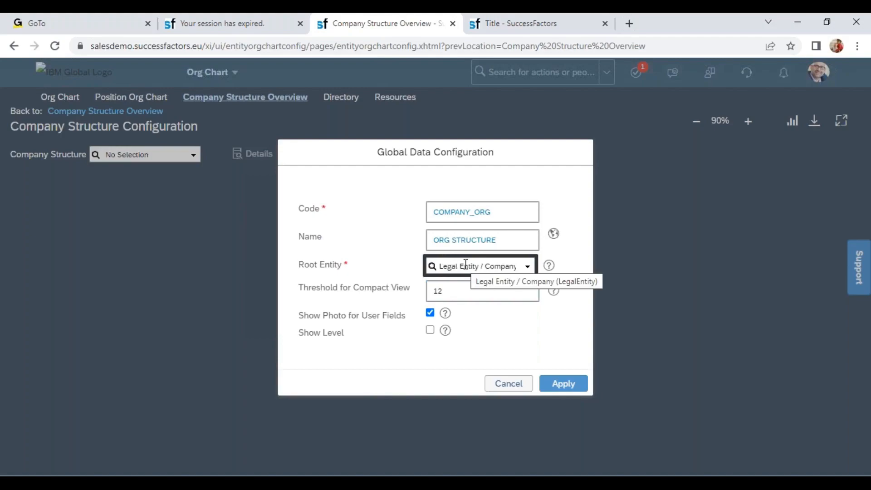
key(Tab)
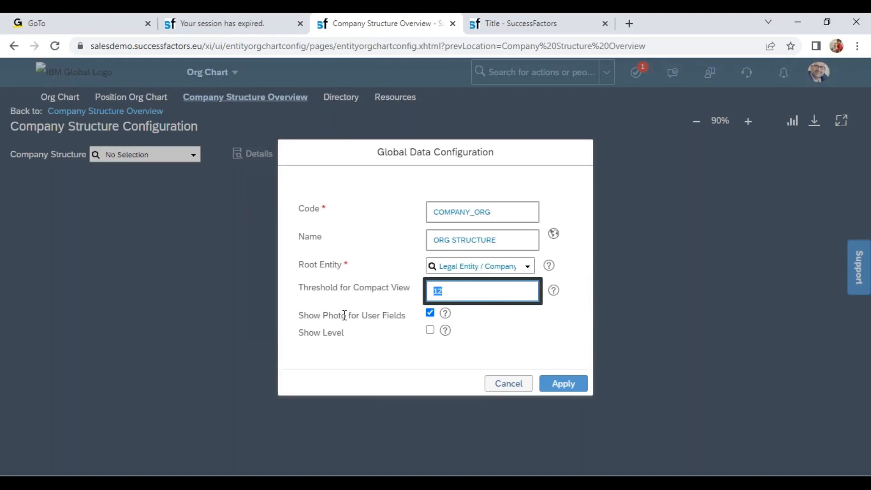
drag(334, 315, 402, 316)
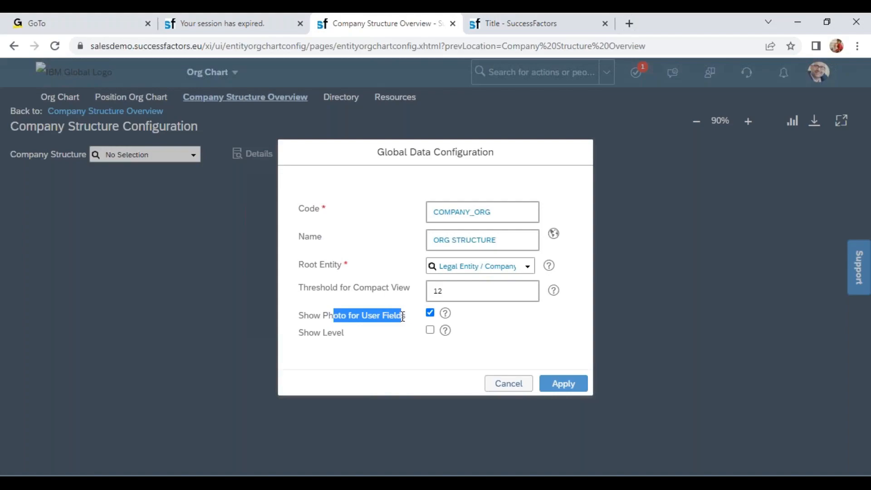
click(430, 329)
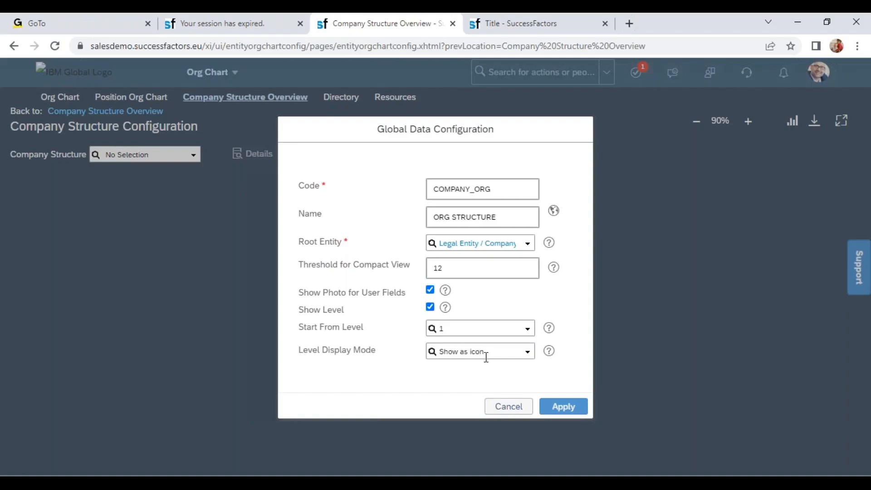
click(557, 411)
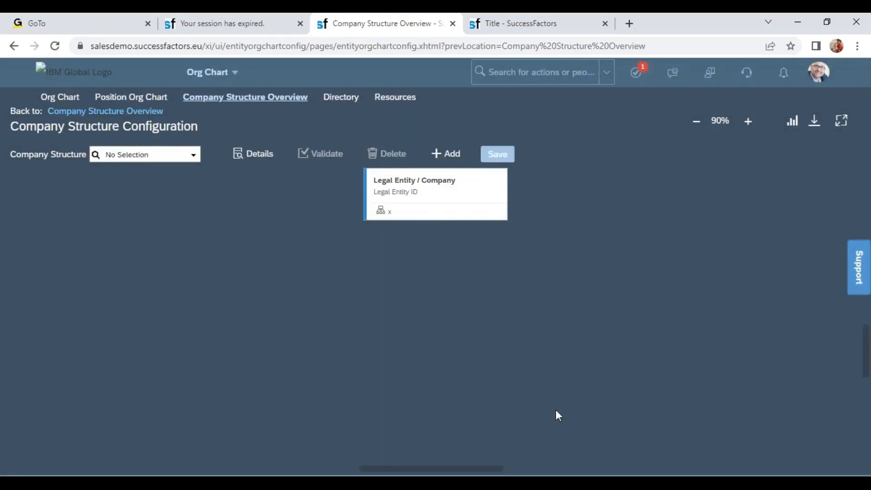
Step: Add Business Unit (related by association LegalEntity) as a child entity of Legal Entity / Company
click(451, 199)
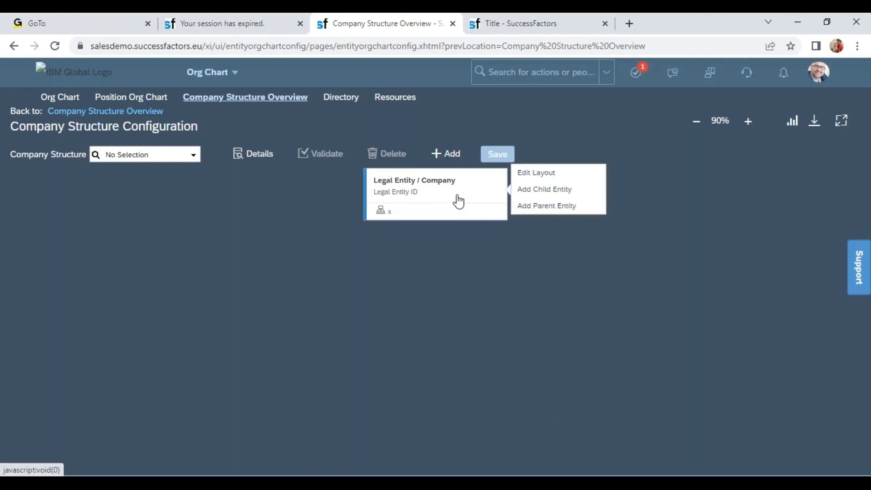
click(540, 190)
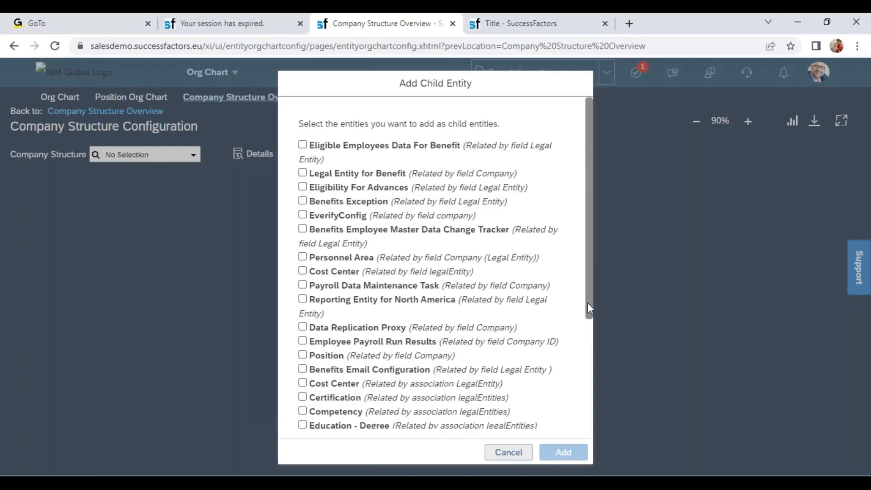
drag(587, 302, 594, 419)
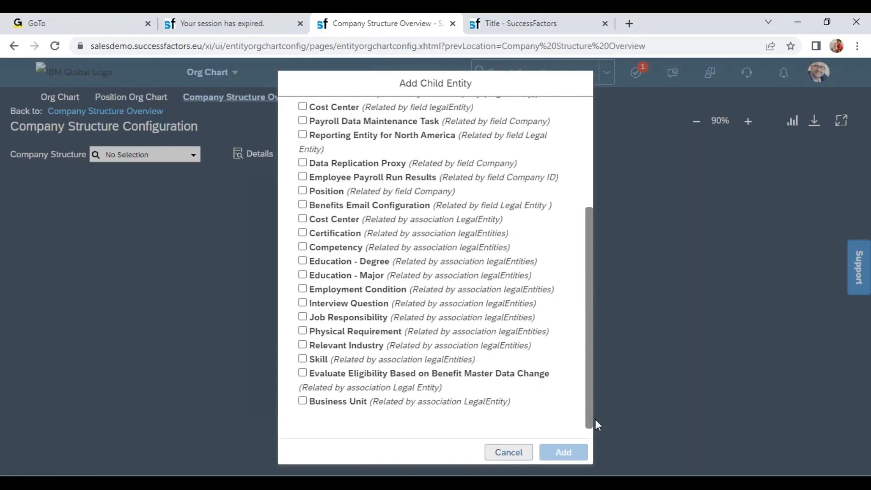
click(302, 401)
click(562, 452)
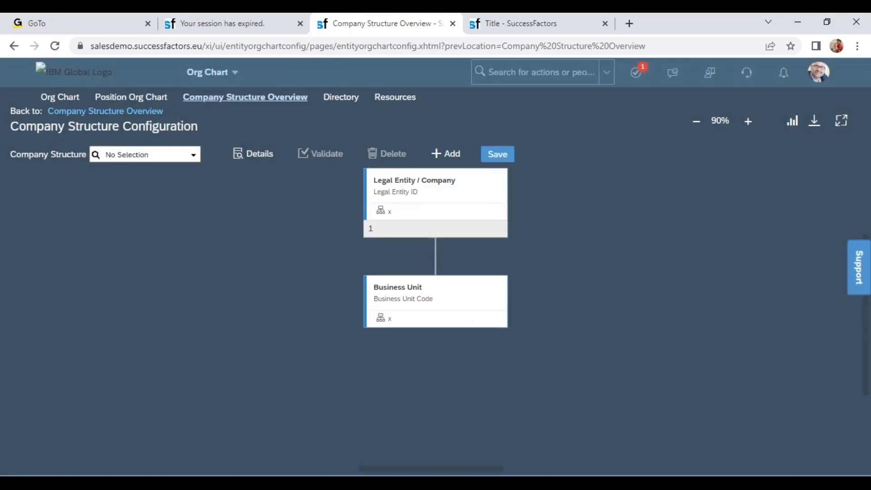
Step: Add Division (related by association Business Unit) as a child entity of Business Unit
click(444, 300)
click(526, 297)
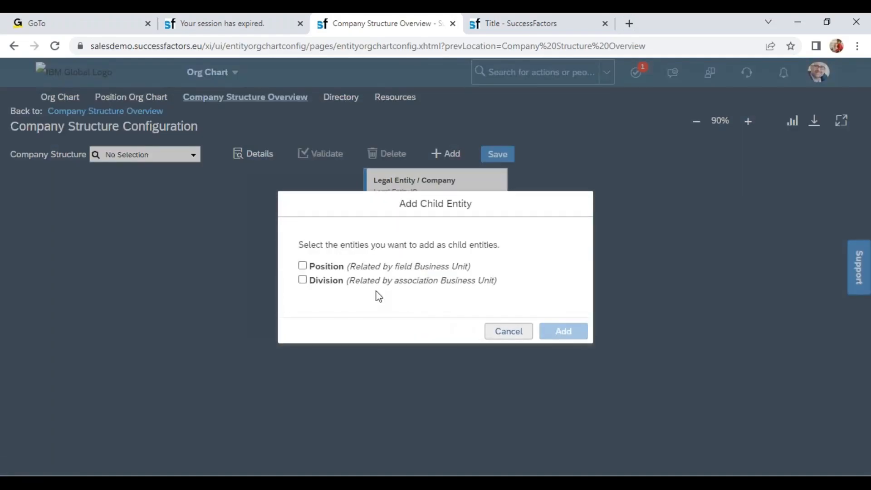
click(302, 280)
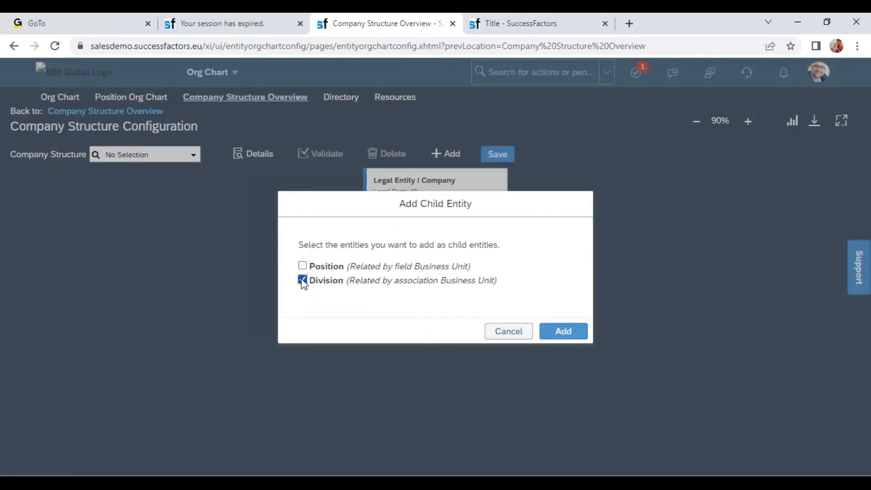
click(561, 332)
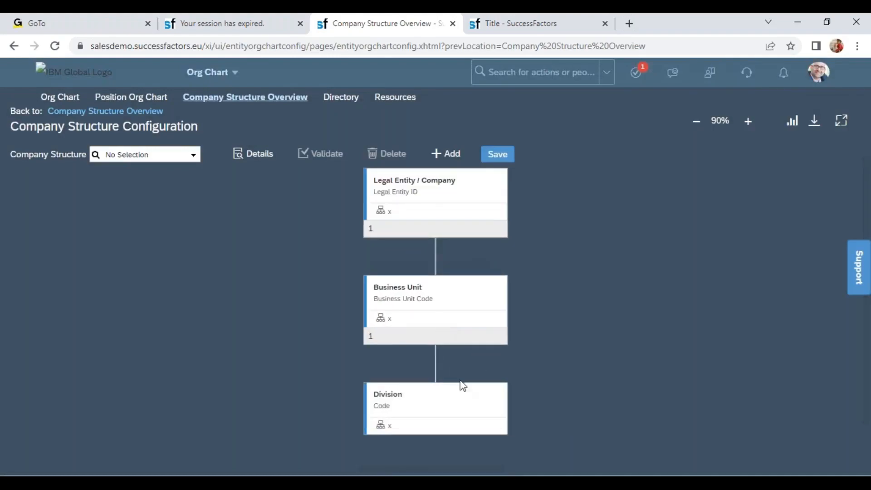
Step: Add Department (related by association Division) as a child entity of Division
click(451, 410)
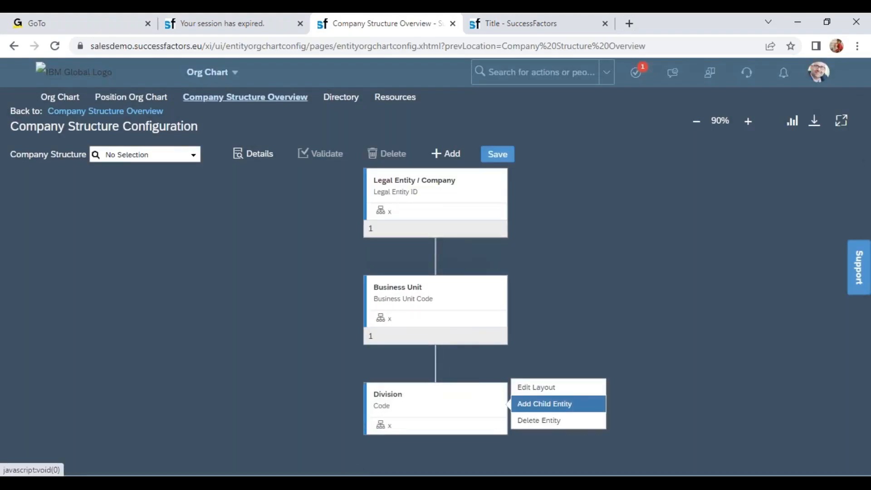
click(544, 404)
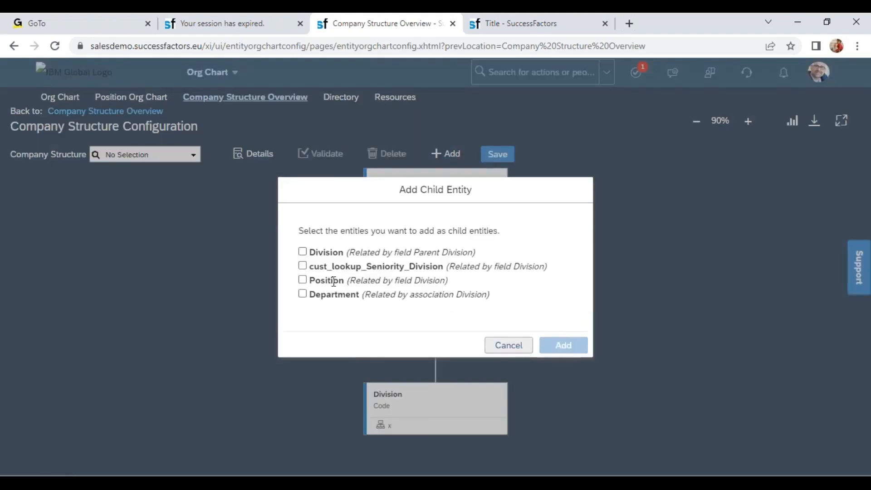
click(302, 294)
click(560, 345)
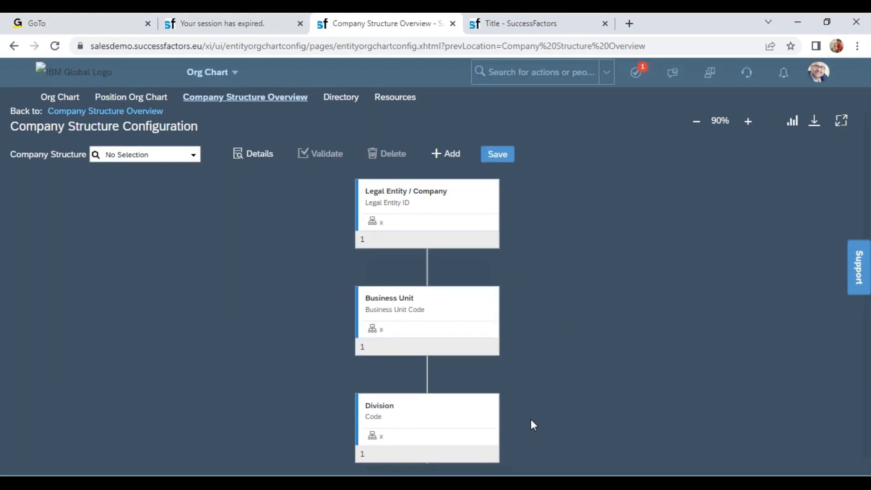
Step: Add Legal Entity Name and Country to the Legal Entity / Company layout's visible fields and make Legal Entity ID bold
click(449, 211)
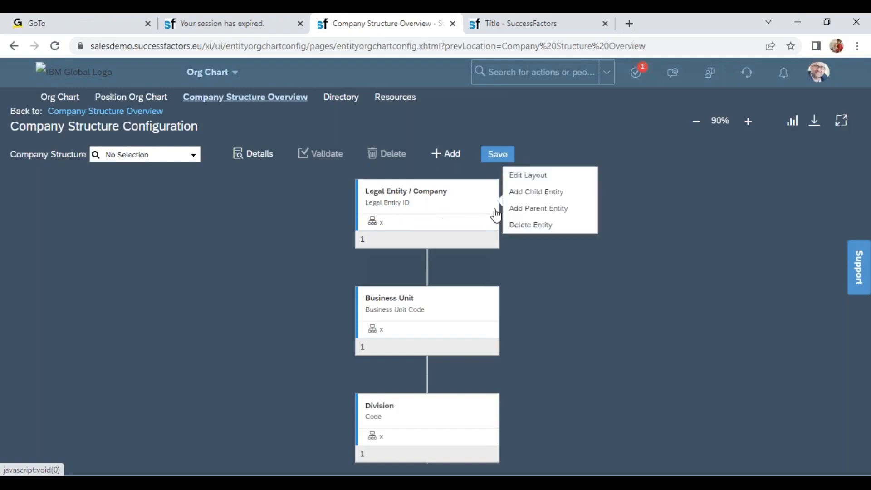
click(529, 178)
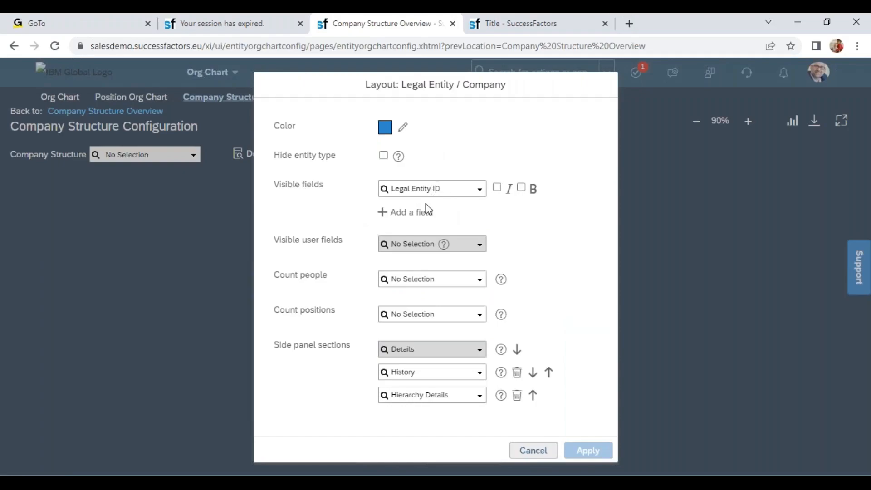
click(416, 213)
click(481, 214)
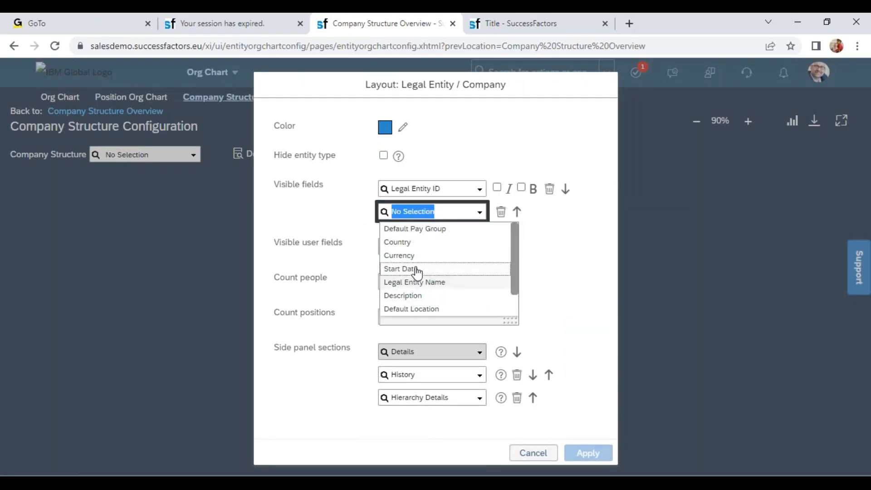
click(428, 282)
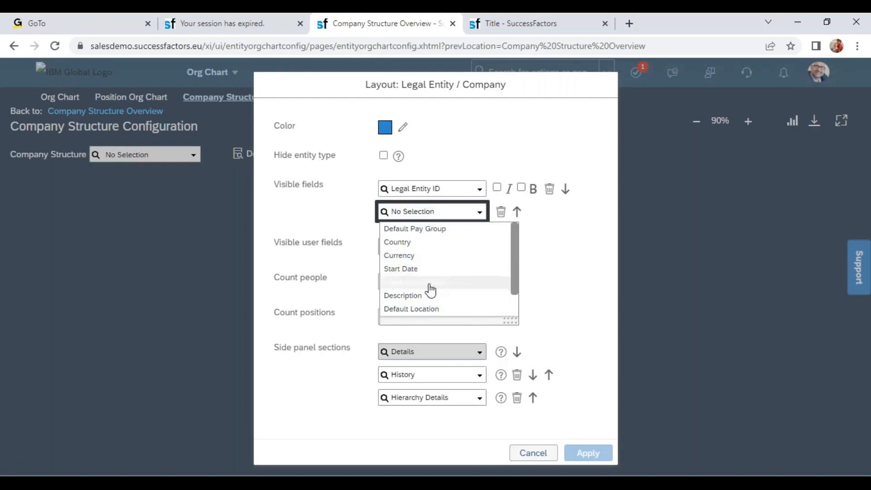
click(426, 236)
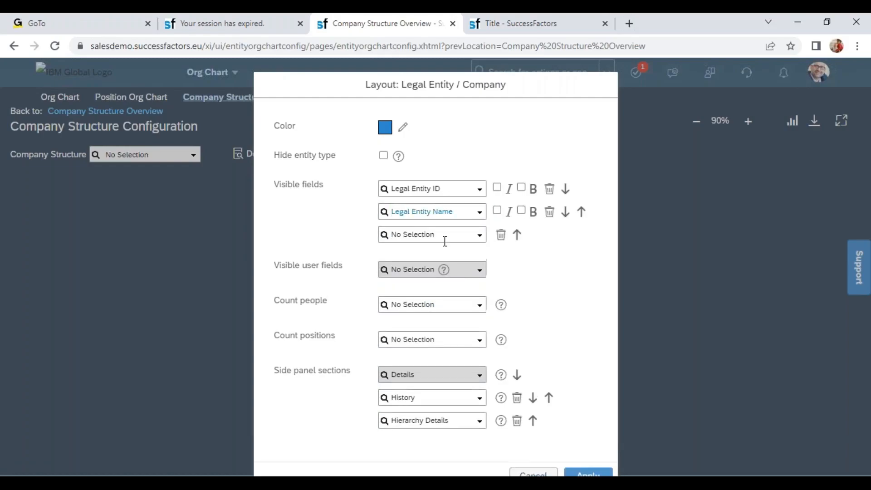
click(479, 235)
click(431, 265)
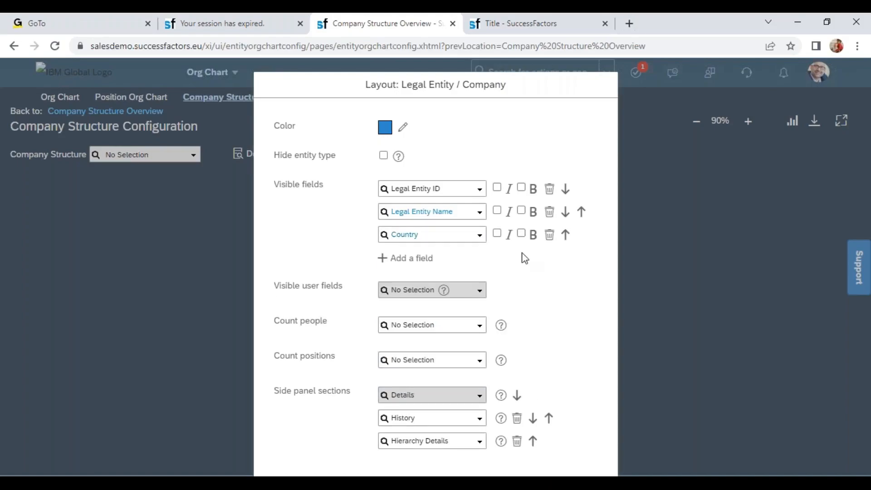
click(521, 187)
key(ctrl+minus)
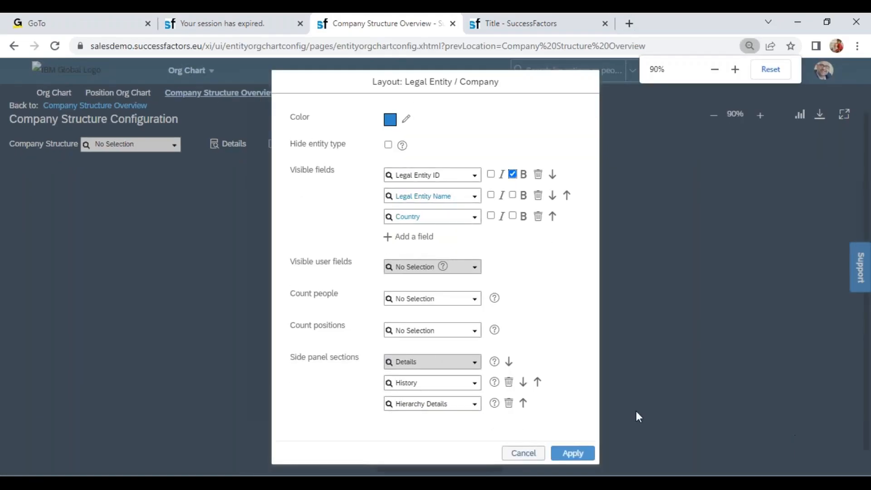
click(573, 453)
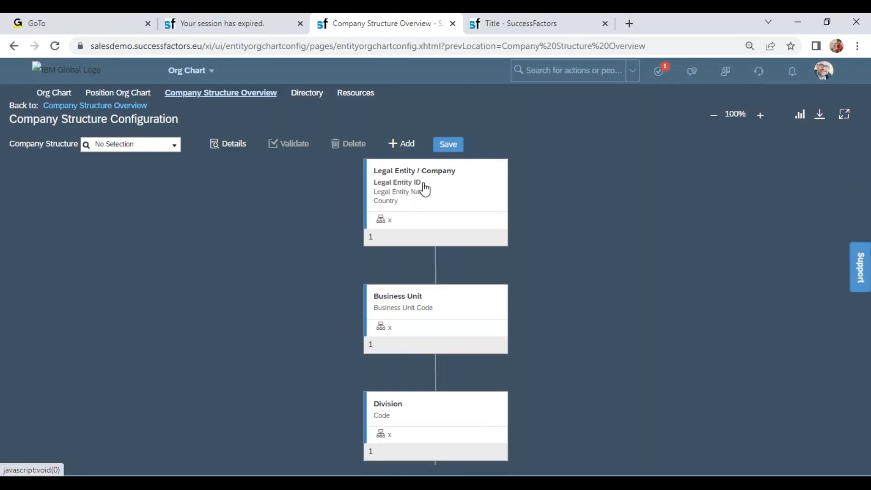
Step: Set the colour in the Business Unit entity's layout to green
click(435, 313)
click(546, 288)
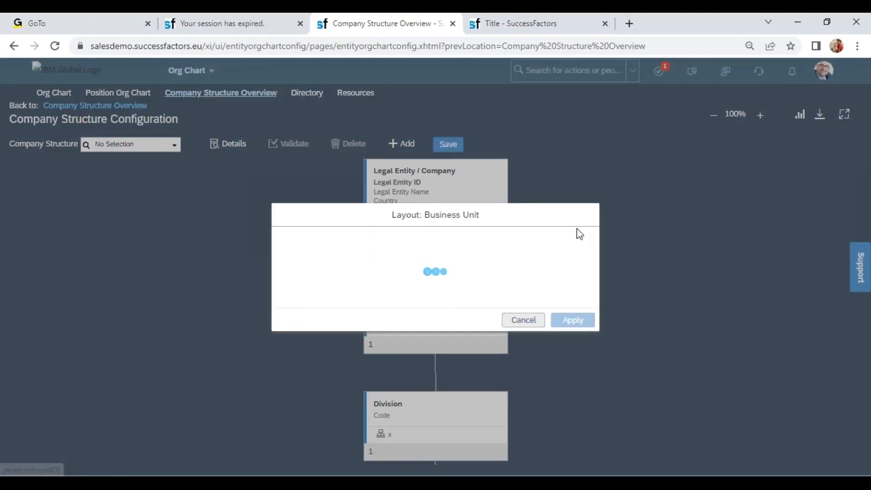
click(390, 142)
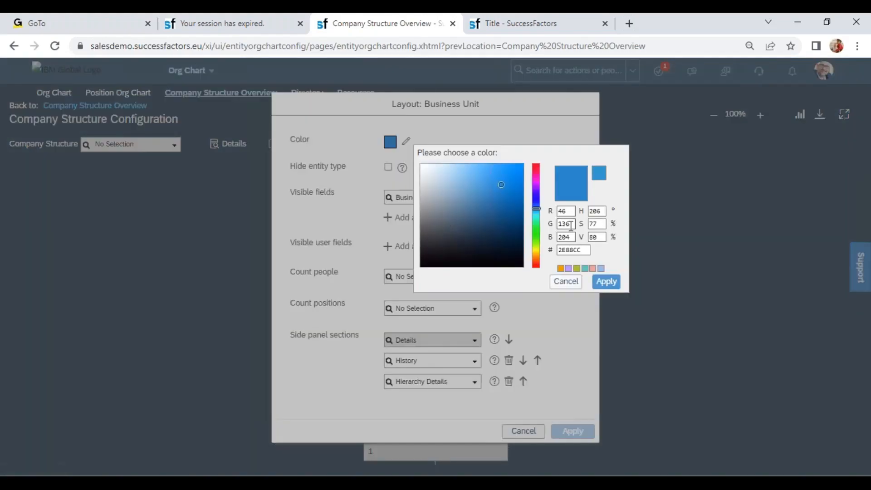
click(536, 239)
click(605, 281)
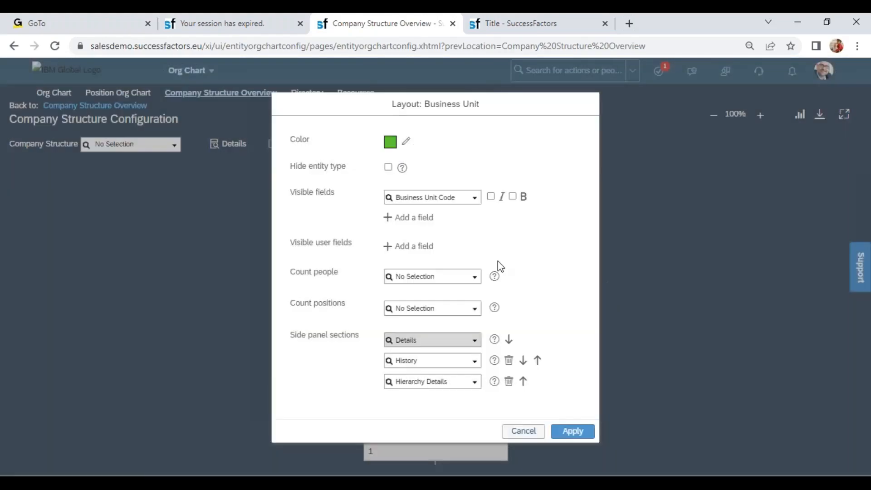
Step: Add visible field Business Unit Name and user field Head of Unit to the Business Unit layout, with Business Unit Code in bold
click(412, 217)
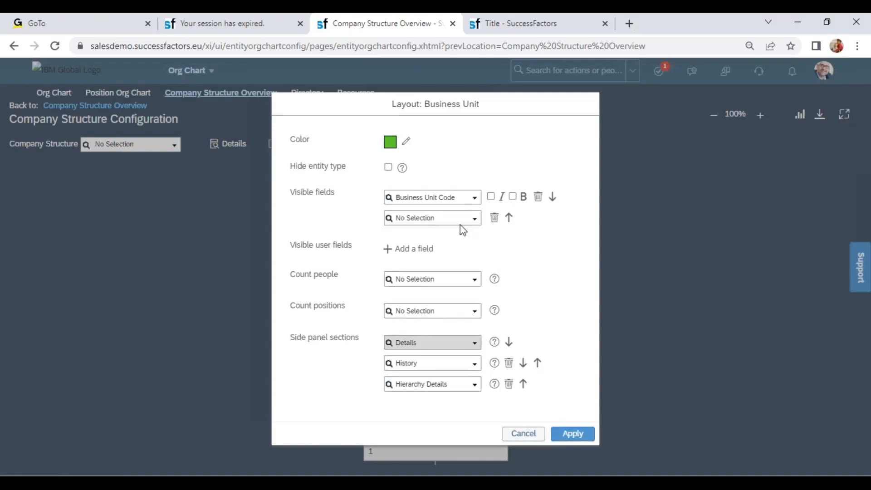
click(473, 219)
click(426, 233)
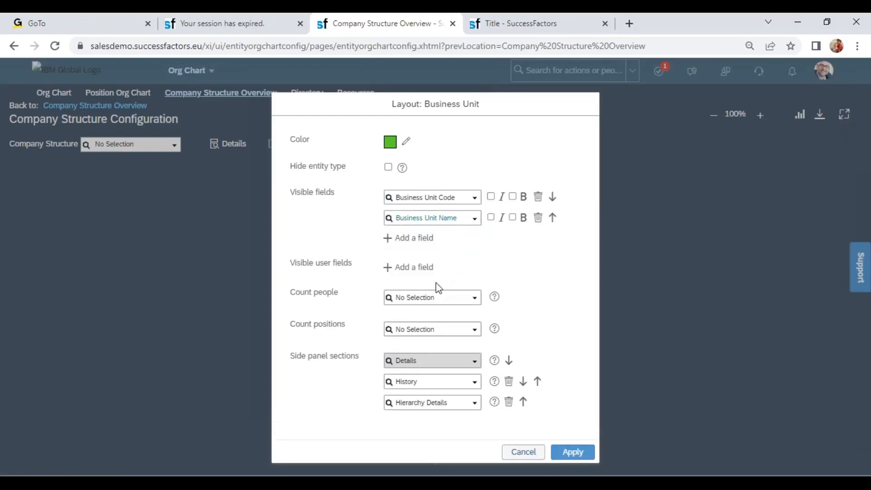
click(410, 268)
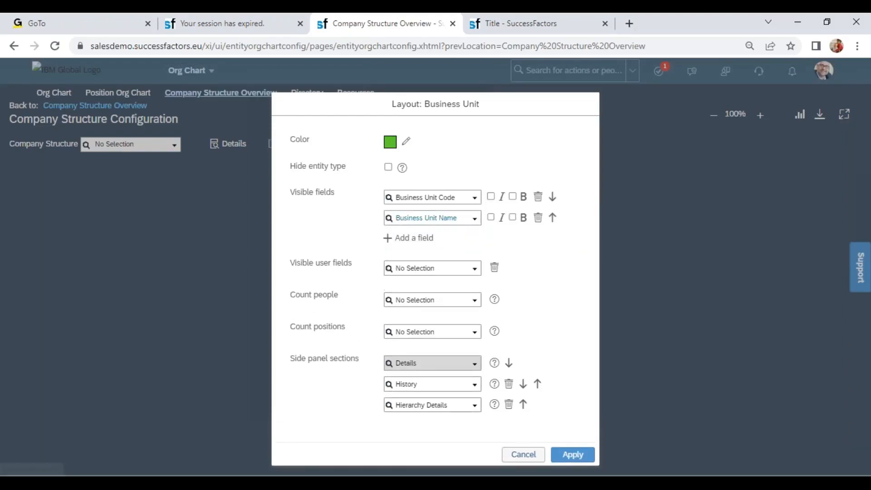
click(473, 272)
click(438, 285)
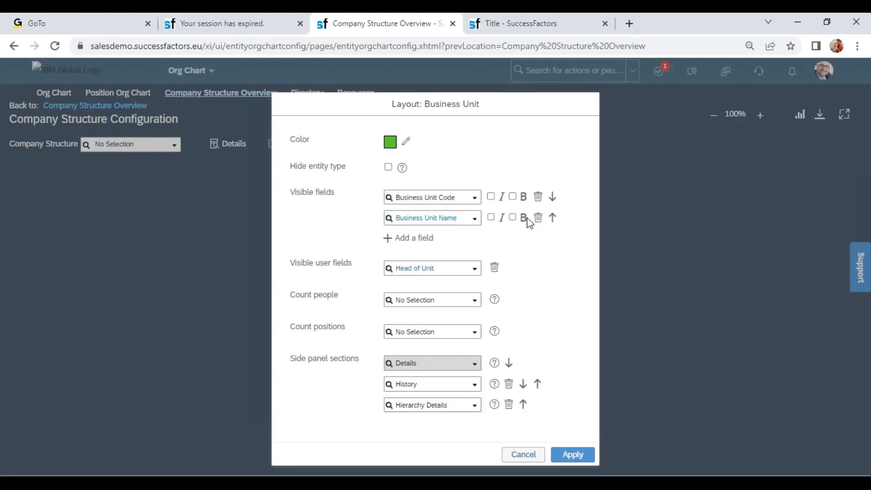
click(513, 196)
click(580, 454)
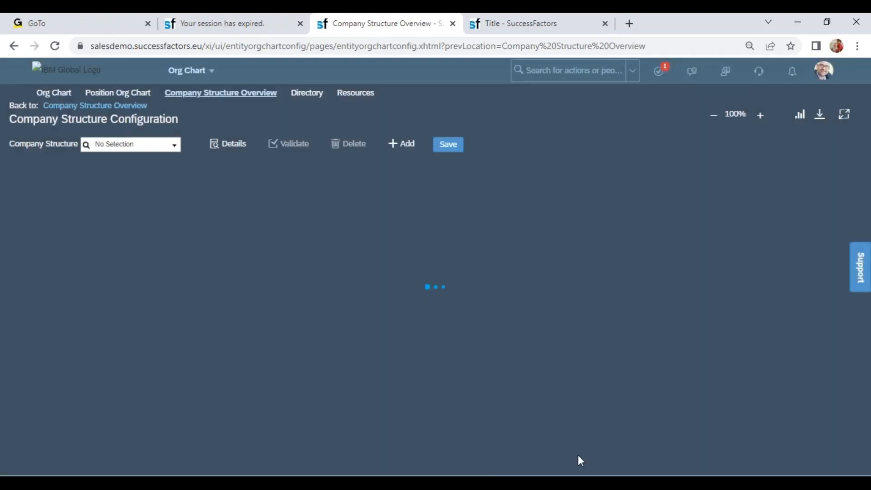
Step: Add Name to the Division layout's visible fields and make Code bold
drag(521, 367, 461, 227)
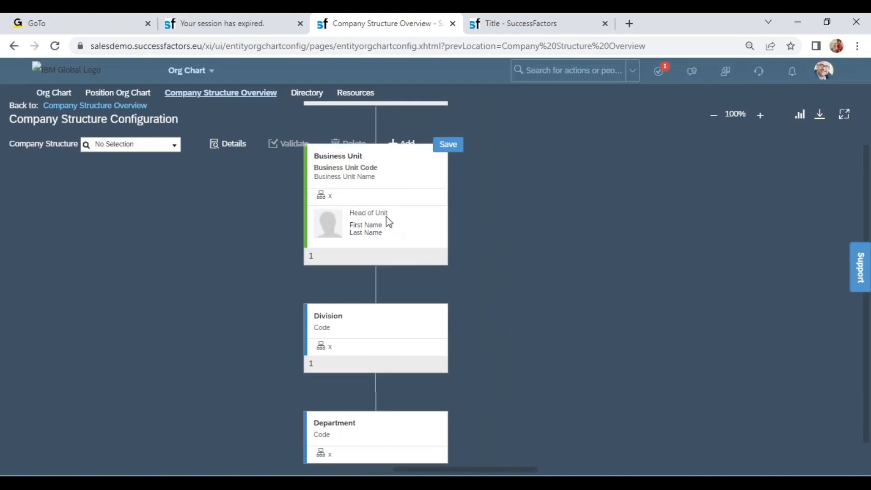
click(403, 322)
click(484, 309)
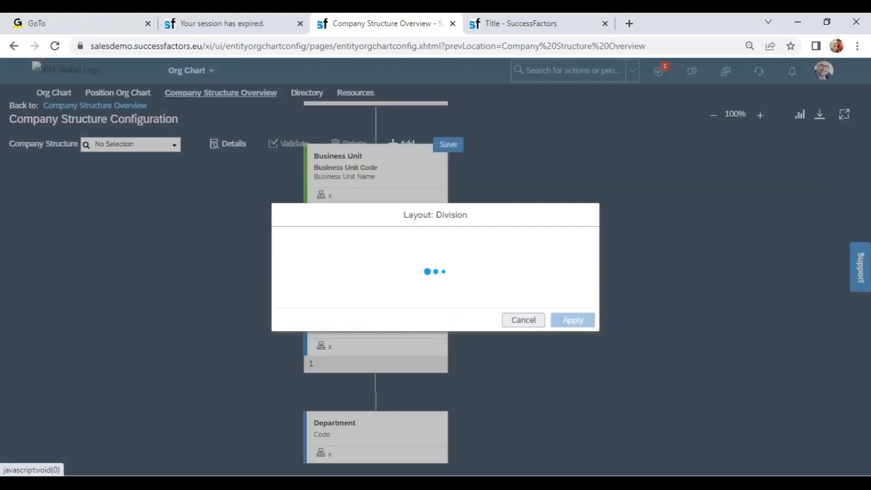
click(416, 218)
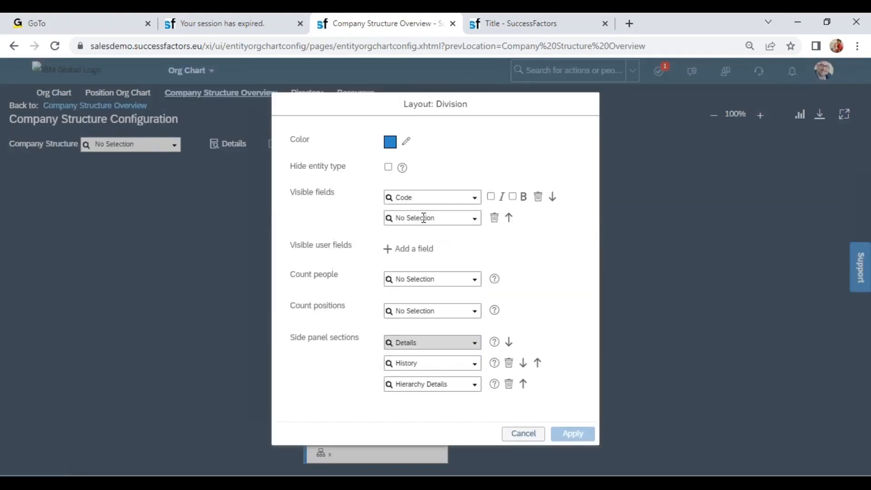
click(474, 219)
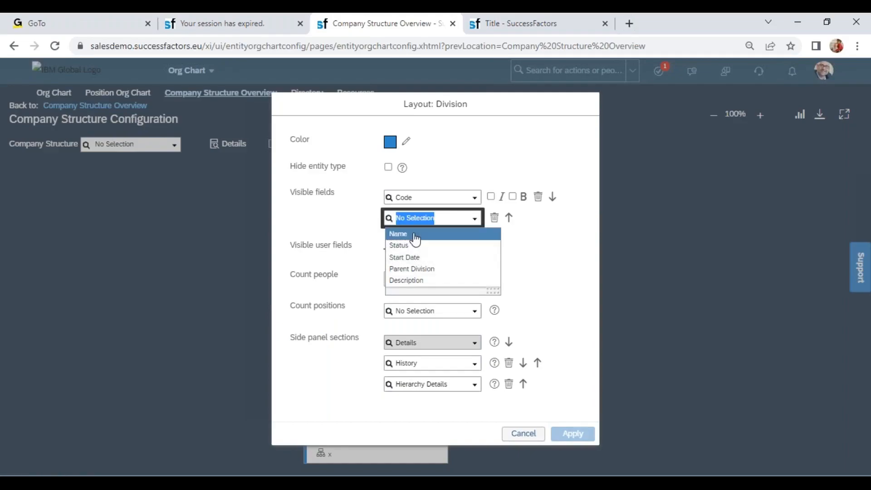
click(414, 234)
click(512, 197)
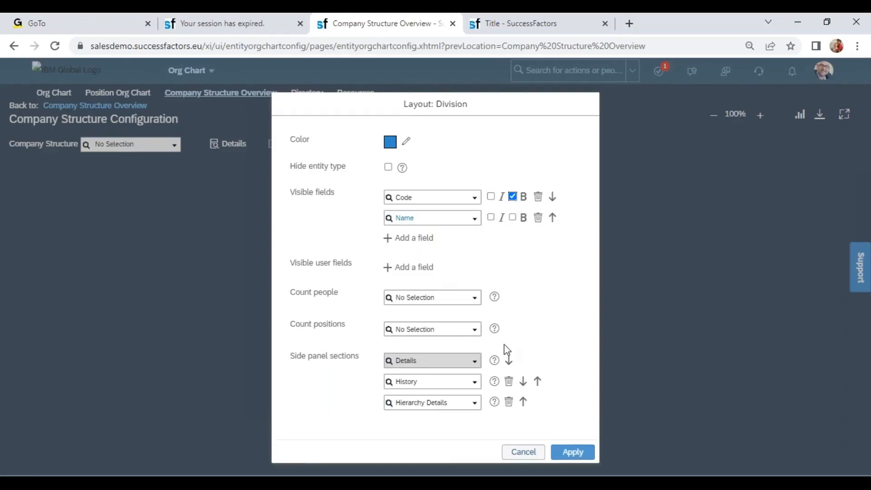
Step: Set the Division layout's colour to pinkish red F11351 and apply the layout
click(390, 141)
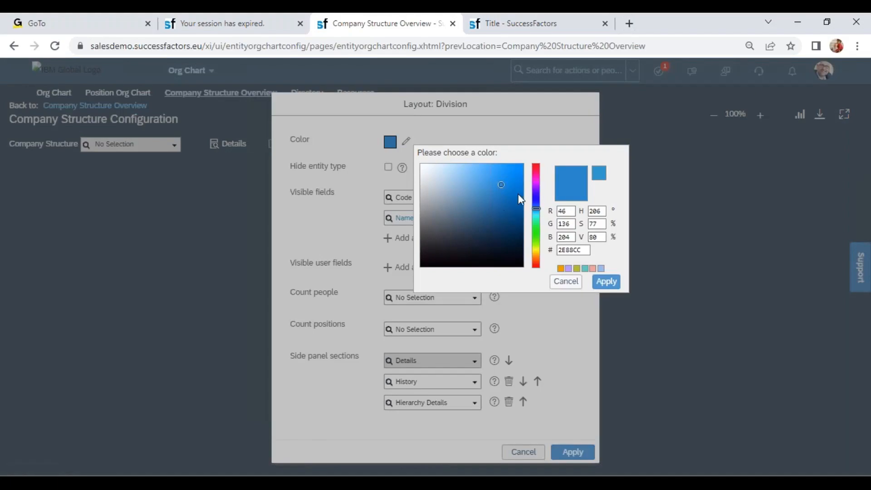
click(516, 170)
click(536, 168)
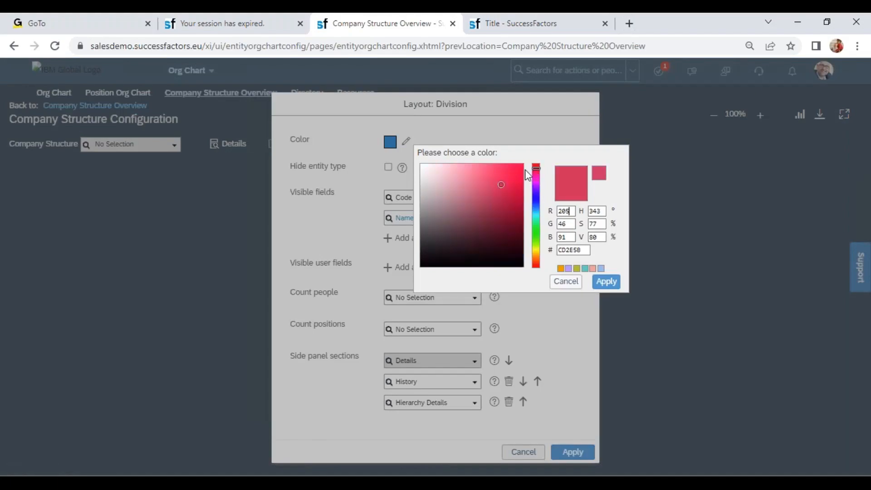
click(606, 281)
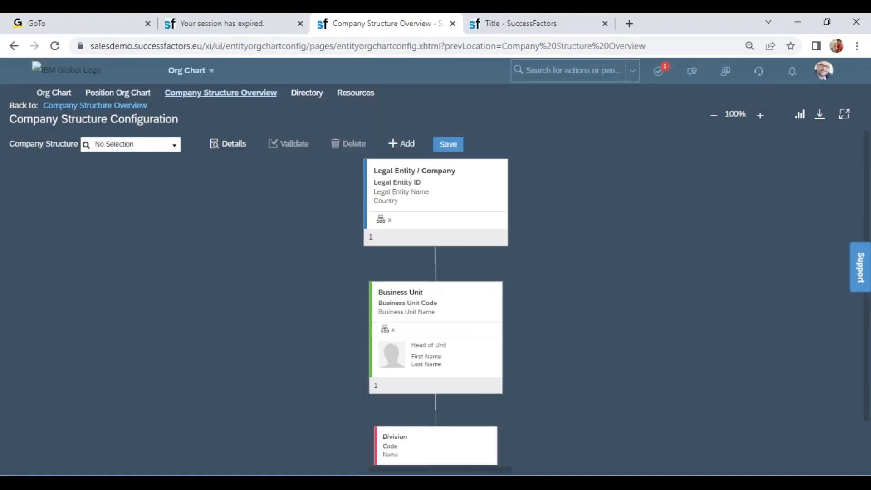
Step: Add Name to the Department layout's visible fields and make Code bold
scroll(538, 256, down, 3)
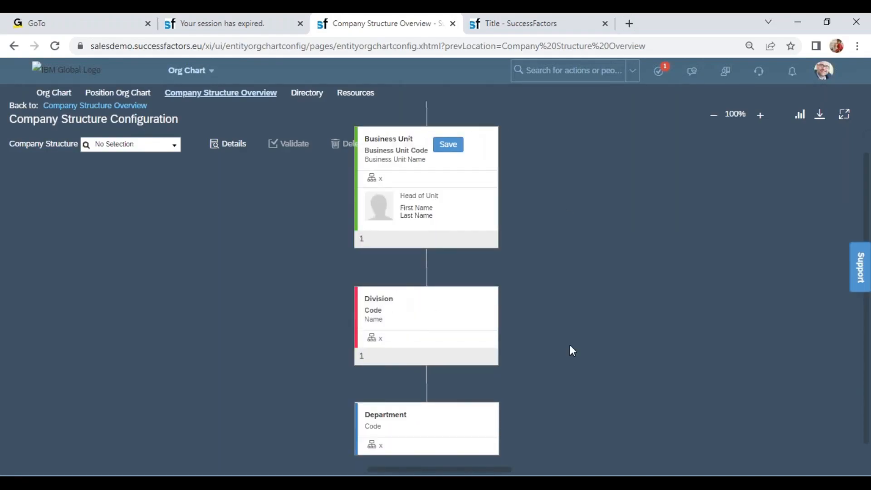
scroll(572, 368, down, 2)
click(438, 320)
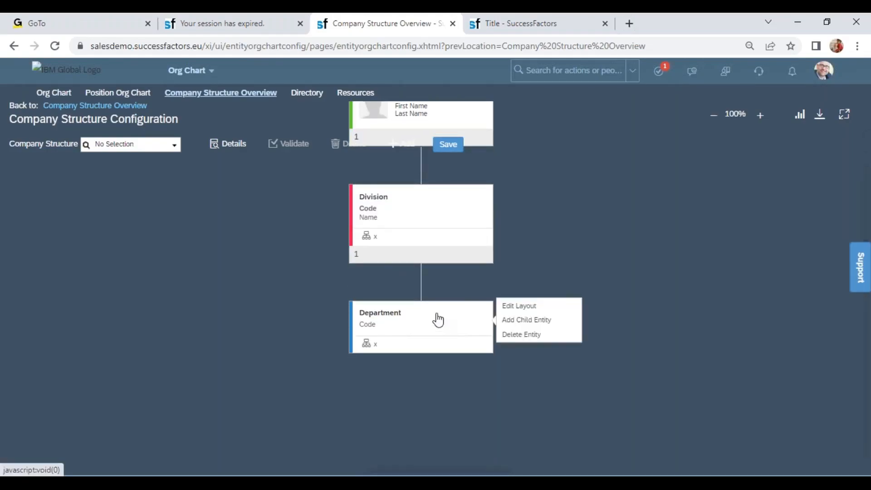
click(512, 306)
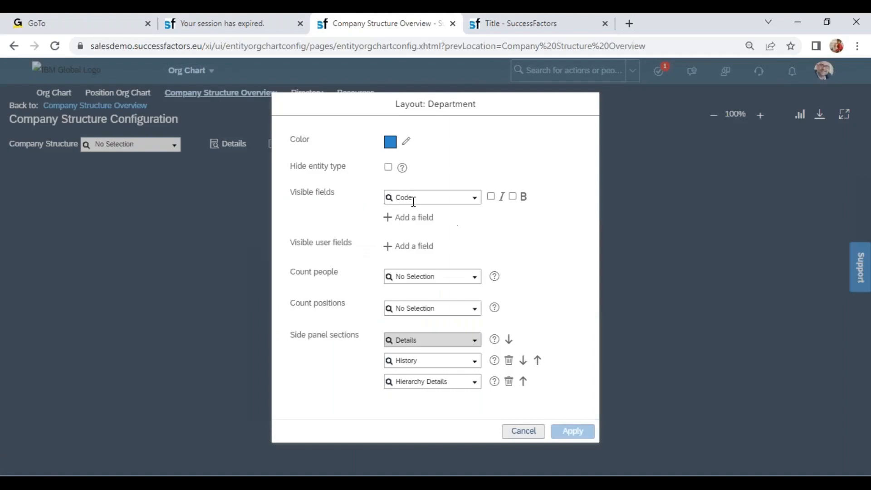
click(408, 217)
click(474, 218)
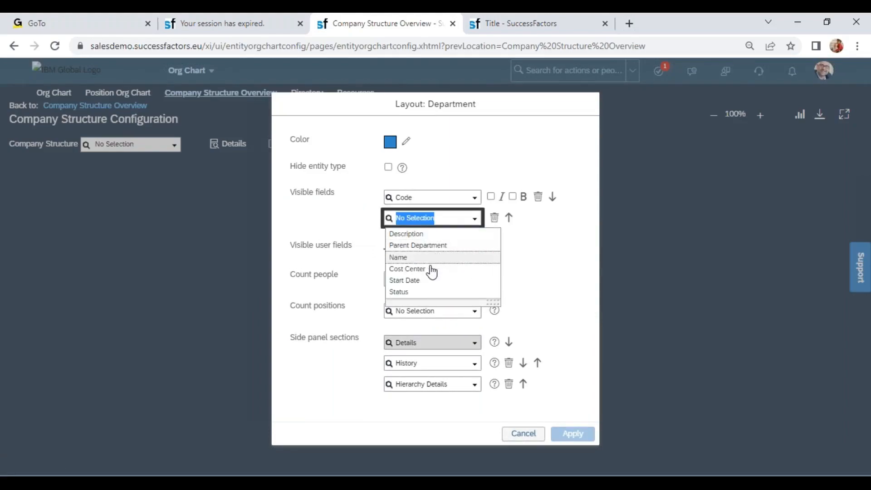
click(413, 258)
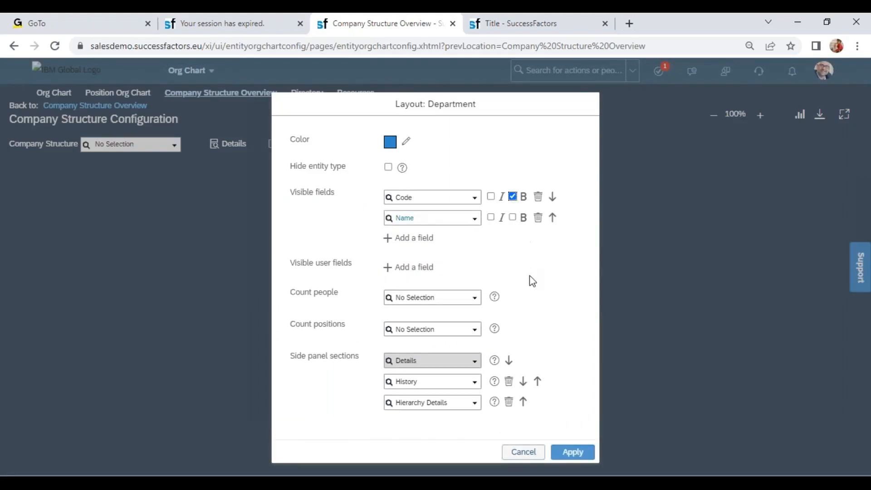
Step: Choose a Count people option for the Department entity and apply its layout
click(472, 300)
click(447, 312)
click(574, 471)
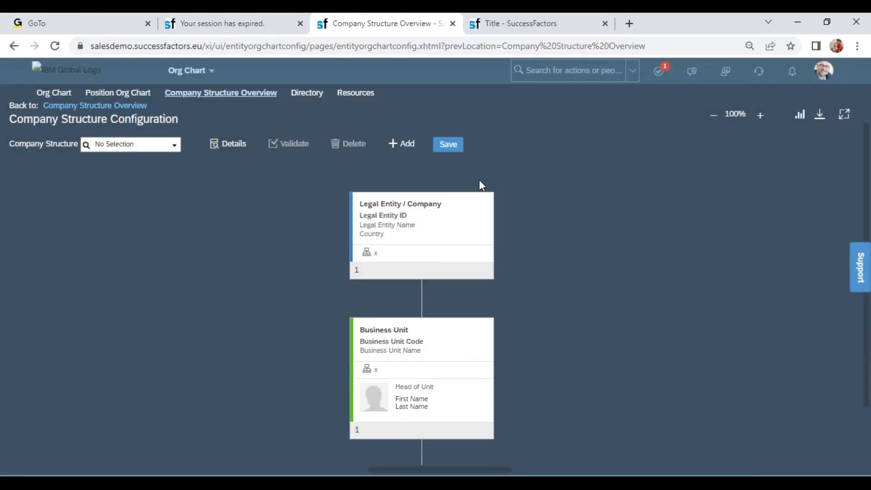
Step: Save the configured company structure, proceeding despite the multiple-parents warning
click(452, 149)
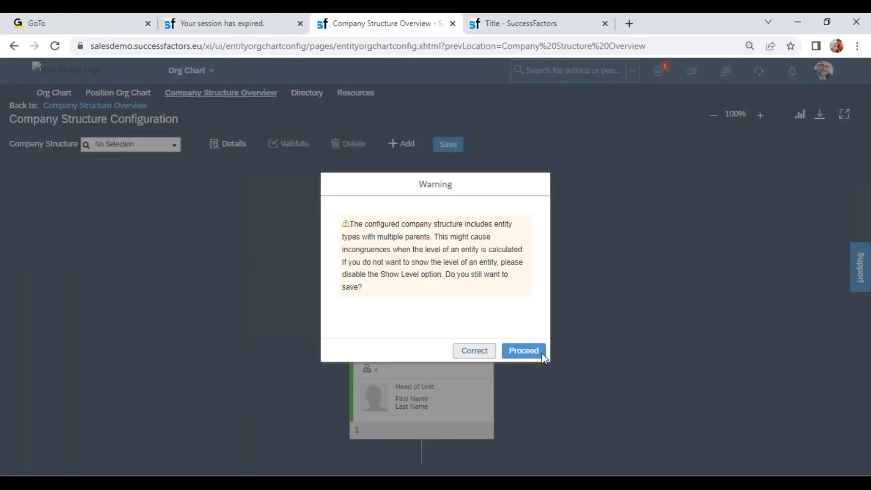
click(534, 352)
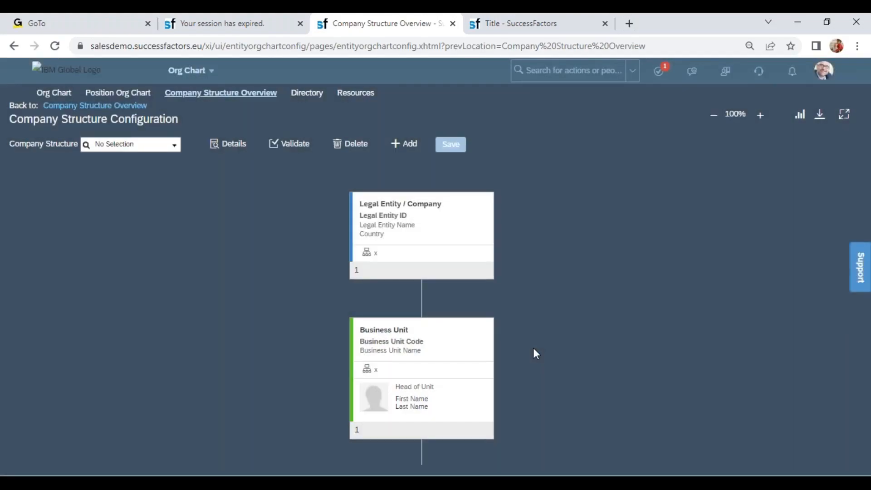
Step: Select the saved ORG STRUCTURE in the configuration and load the same structure in Company Structure Overview
click(175, 147)
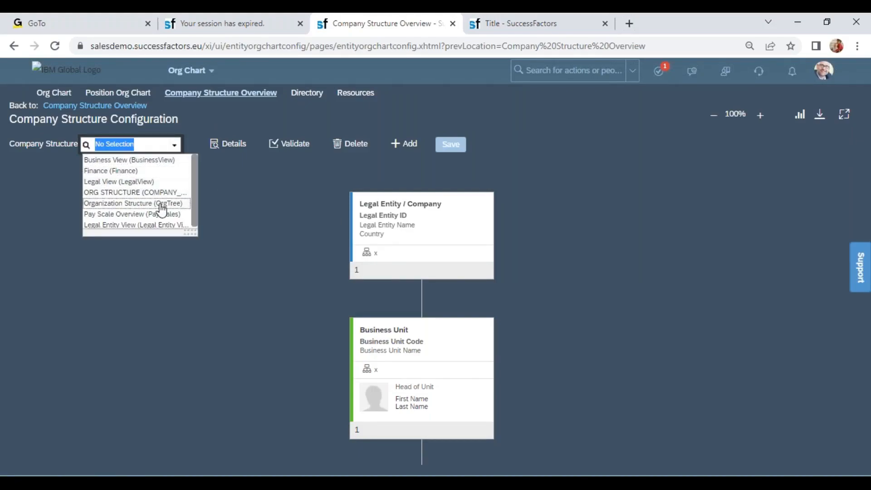
click(160, 193)
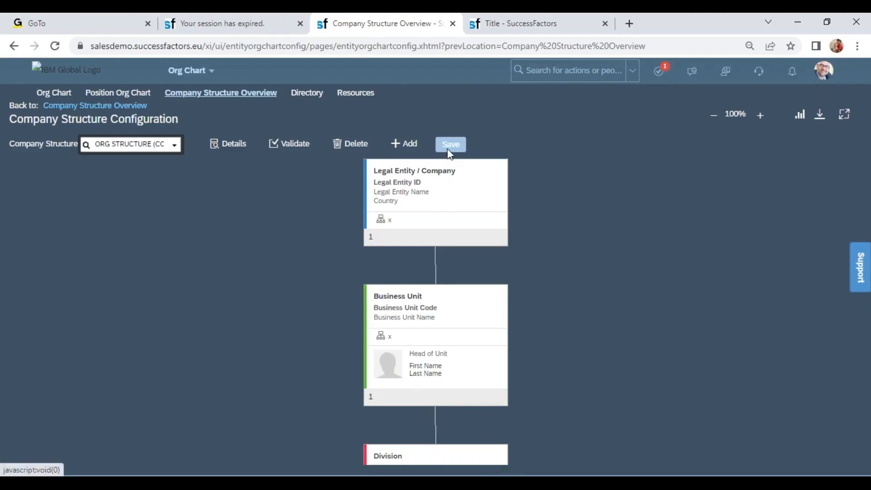
click(221, 94)
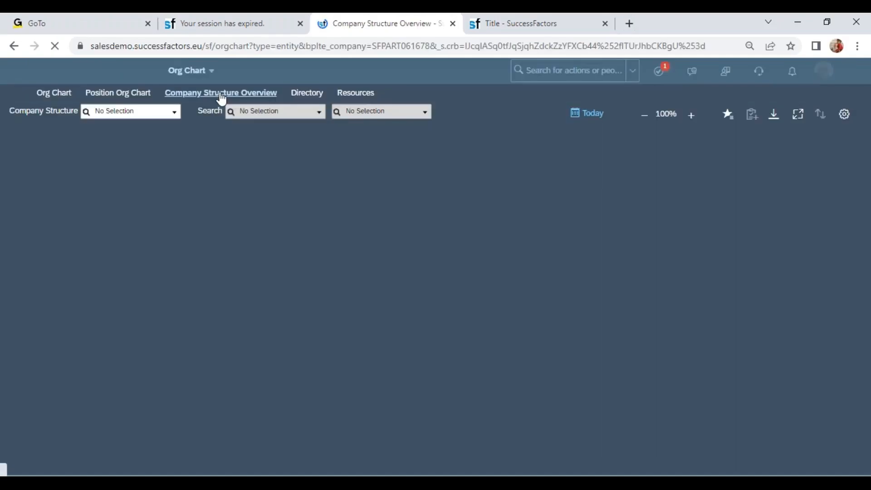
click(175, 118)
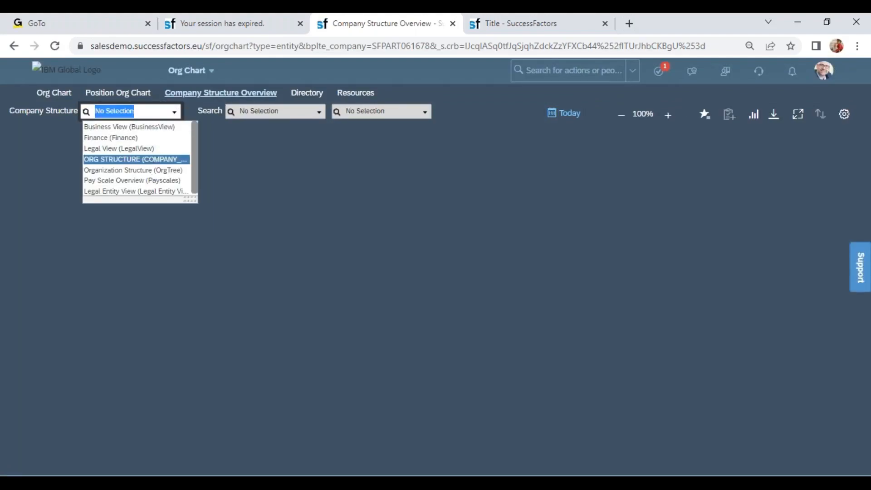
click(151, 162)
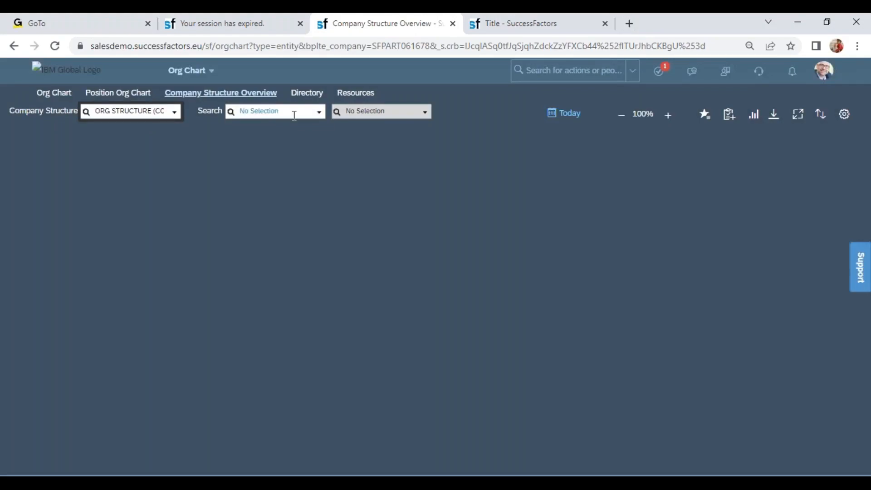
Step: Search the structure by Legal Entity / Company for Wipro and display Wipro Products Pvt Ltd (6600)
click(324, 114)
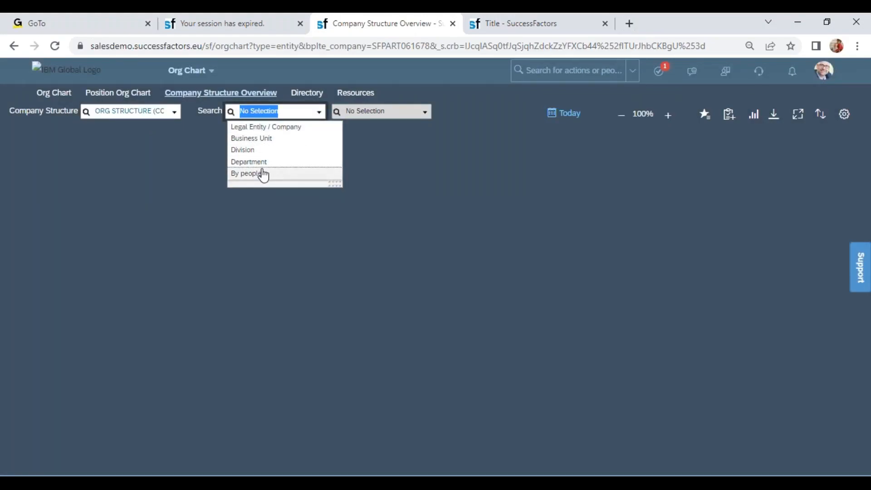
click(266, 127)
click(381, 110)
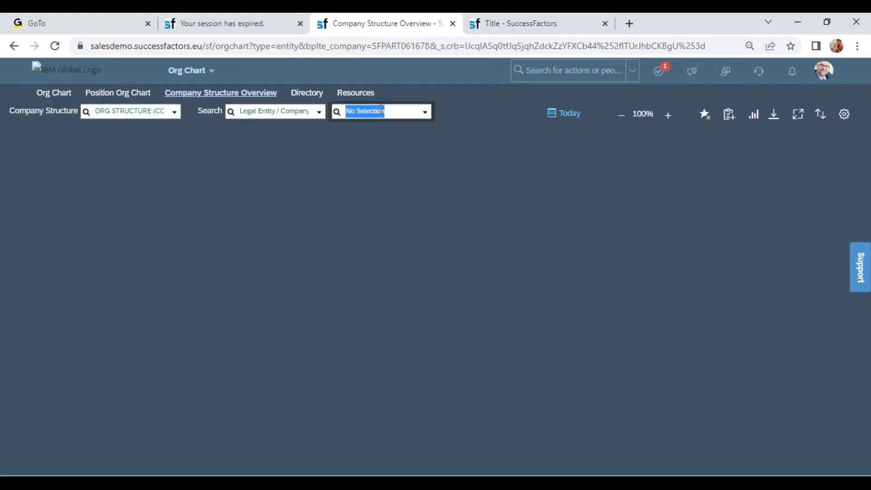
text(wipro)
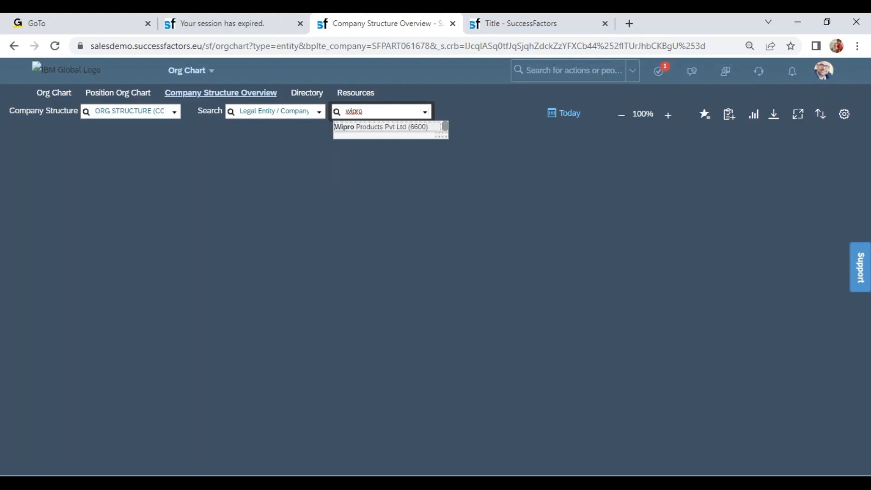
click(383, 132)
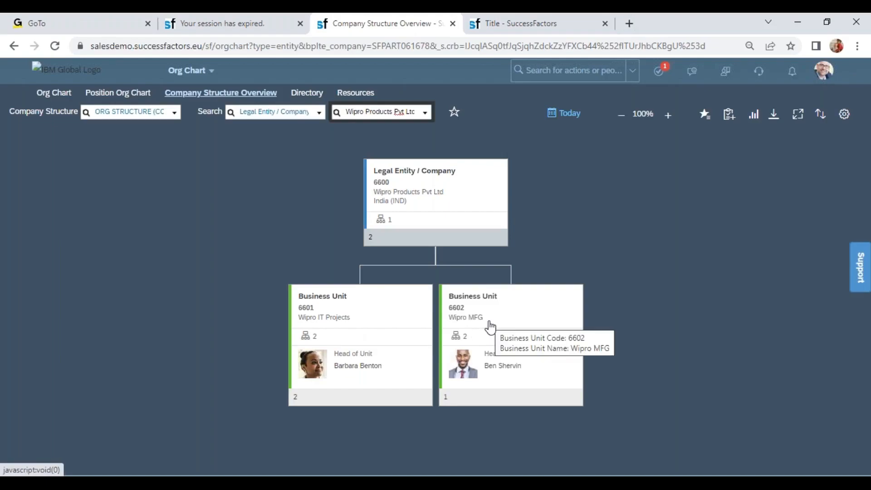
Step: Expand the Wipro IT Projects business unit and the Wipro Oracle Projects and Wipro Electronics divisions down to their departments
scroll(614, 315, down, 2)
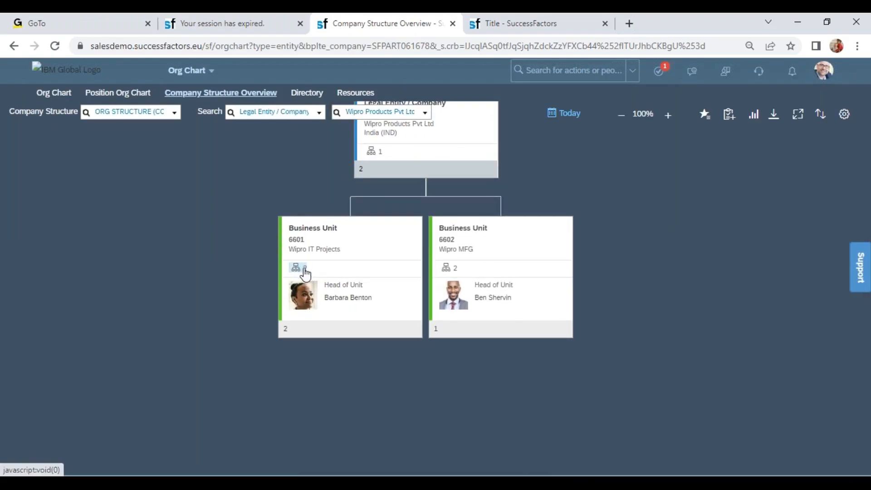
mouse_move(305, 274)
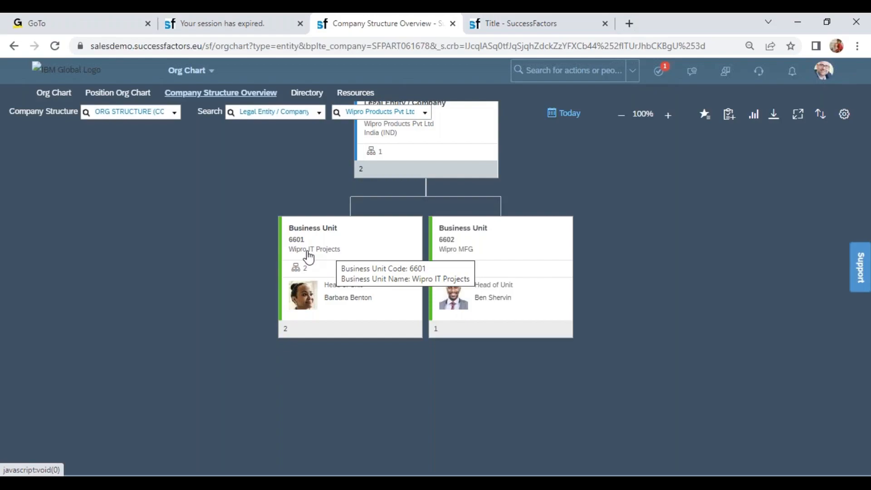
click(310, 331)
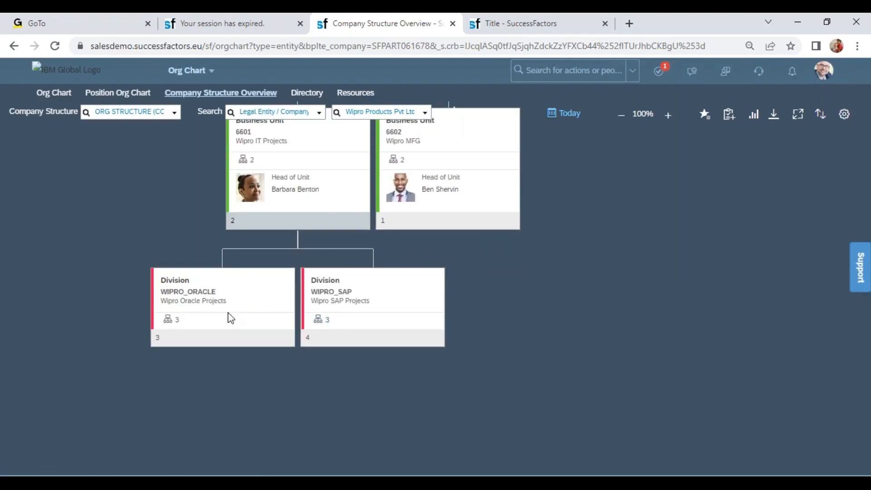
click(178, 340)
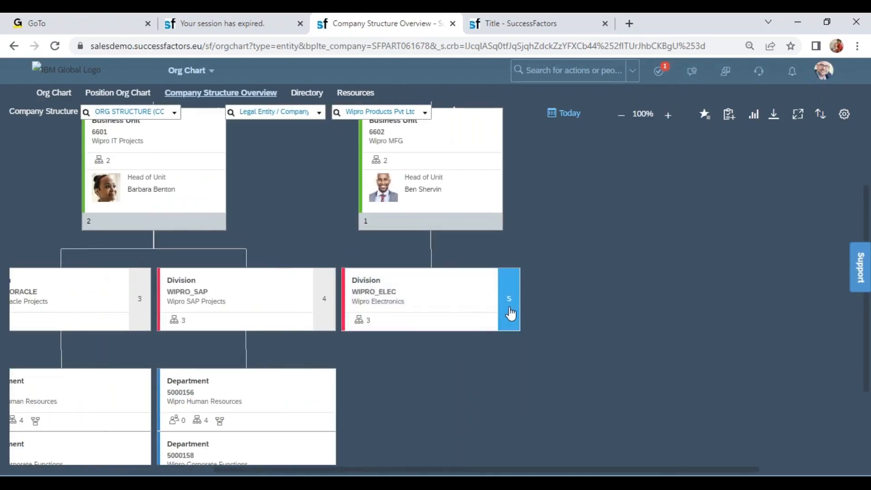
click(509, 298)
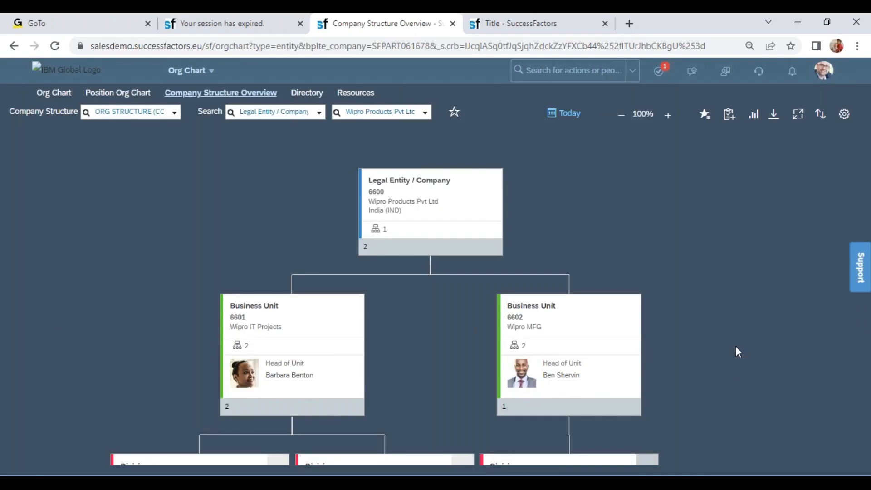
Step: Check which export formats are offered for the org chart without exporting it
scroll(730, 317, down, 3)
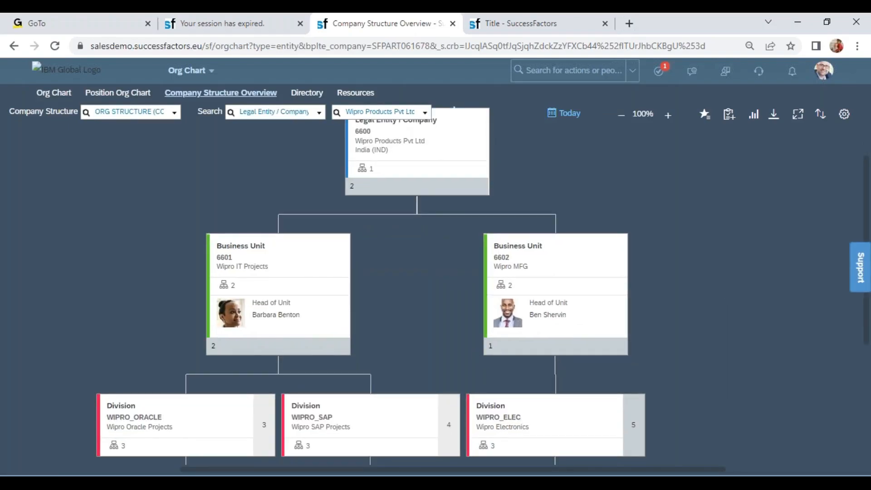
click(774, 128)
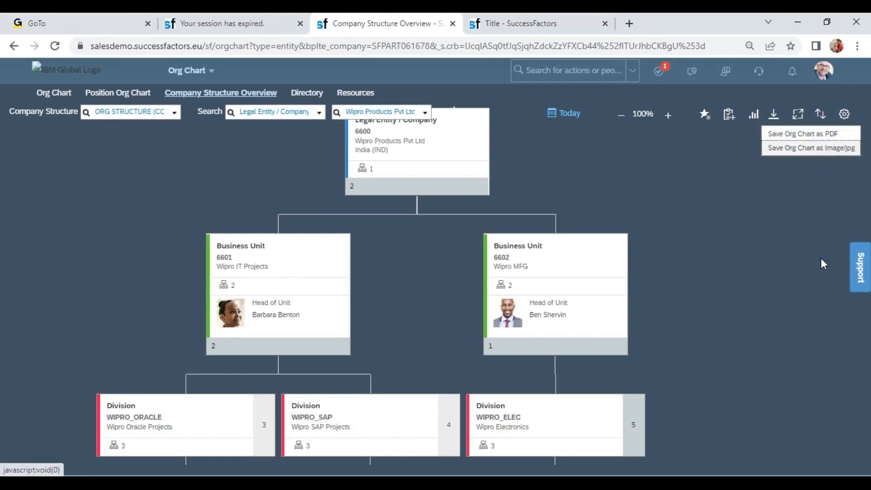
click(759, 268)
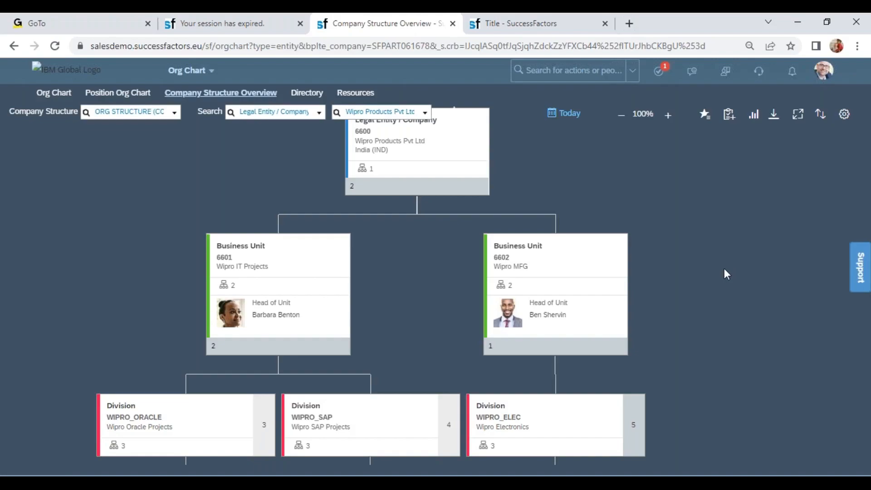
Step: Examine the expanded Wipro chart from business units through divisions to departments, including the department people counts
scroll(669, 176, down, 3)
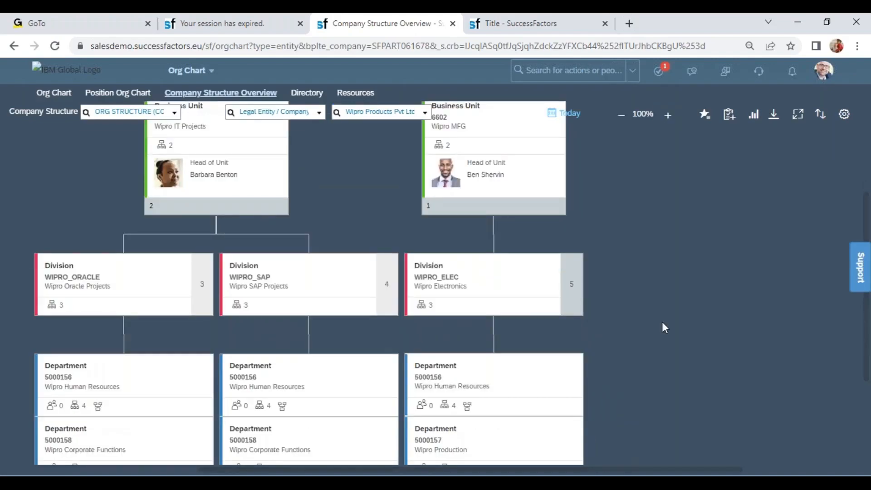
scroll(641, 267, down, 1)
scroll(589, 259, up, 3)
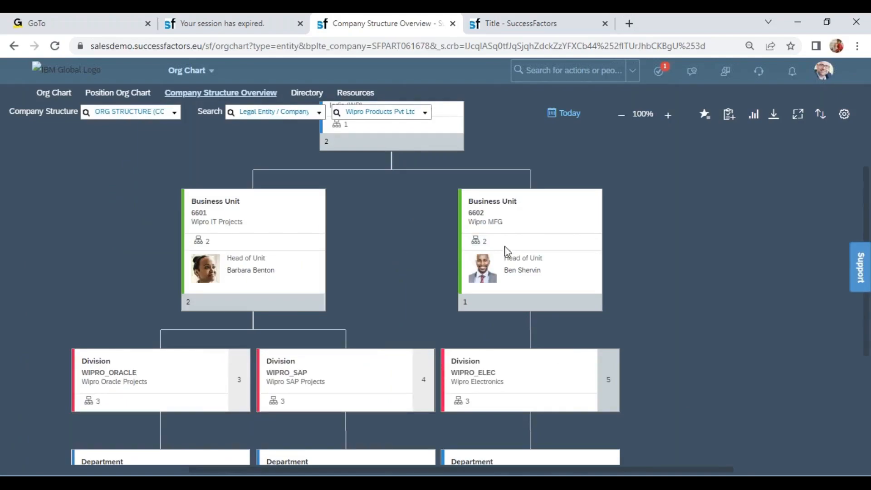
drag(674, 385, 660, 330)
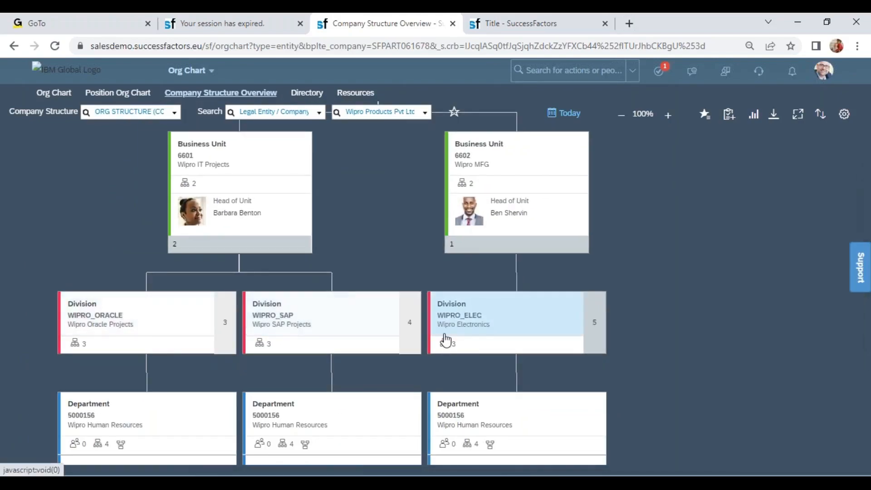
drag(617, 368, 668, 260)
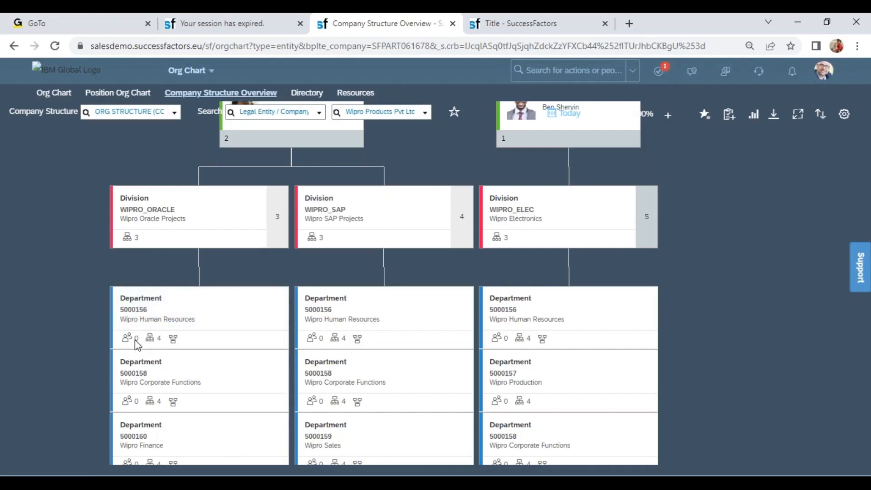
drag(135, 340, 143, 339)
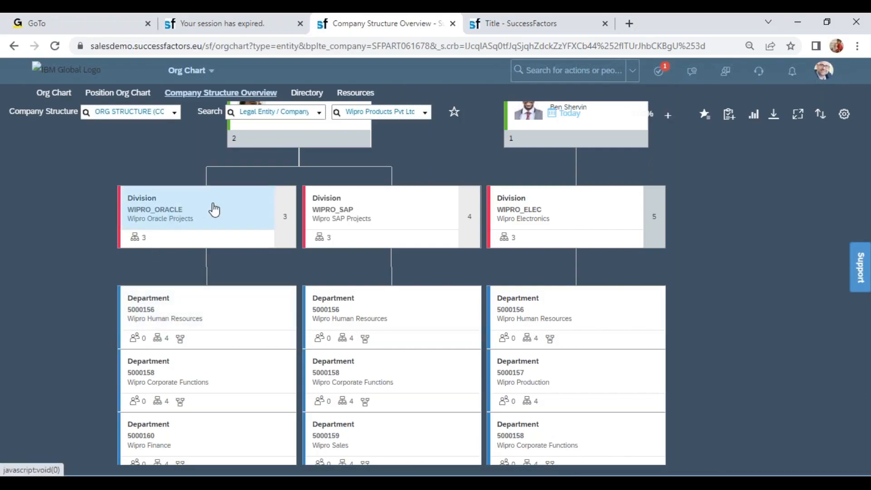
drag(212, 214, 118, 285)
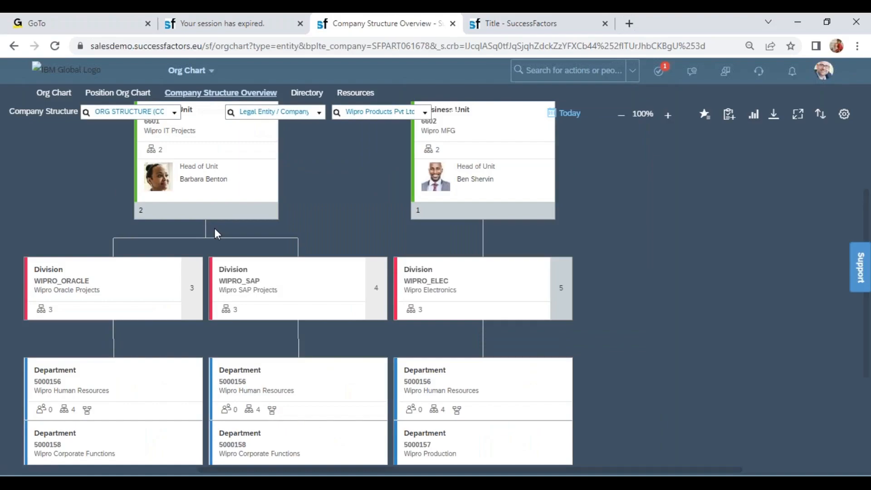
drag(284, 198, 317, 269)
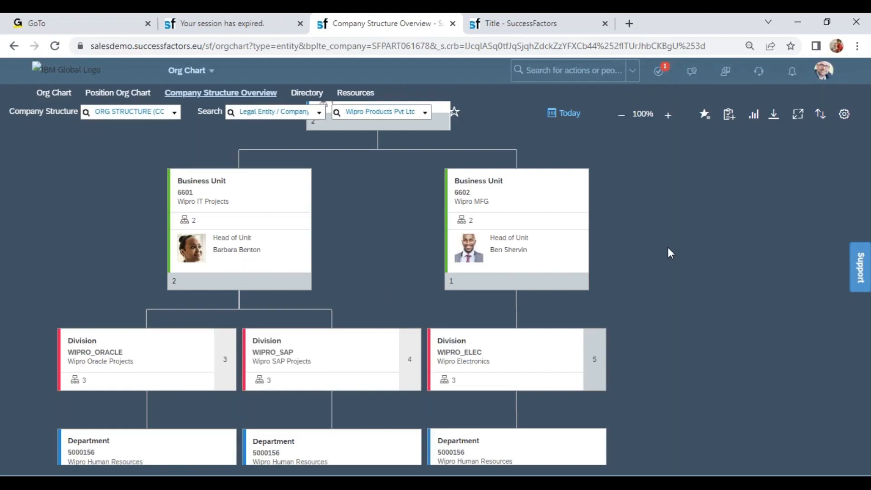
Step: Display the BestRun (10000) legal entity, and the Global Consulting Services (GCS) business unit with its GCS_EMEA division expanded
click(388, 109)
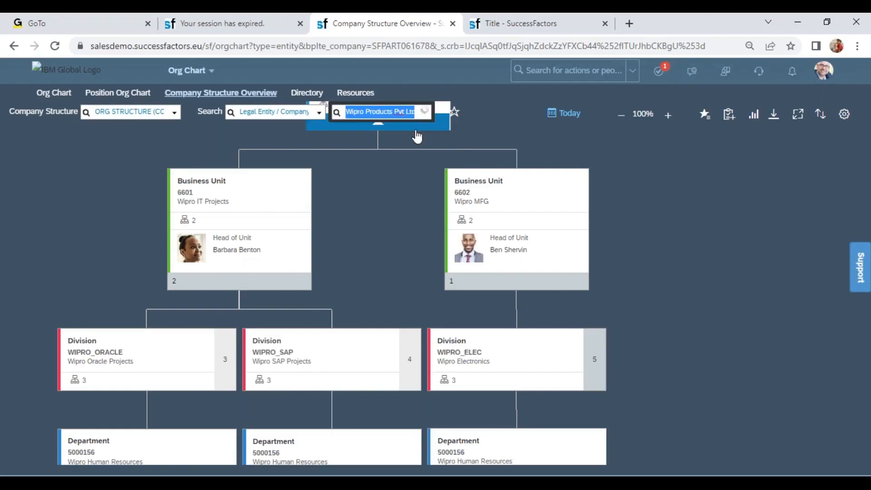
click(378, 140)
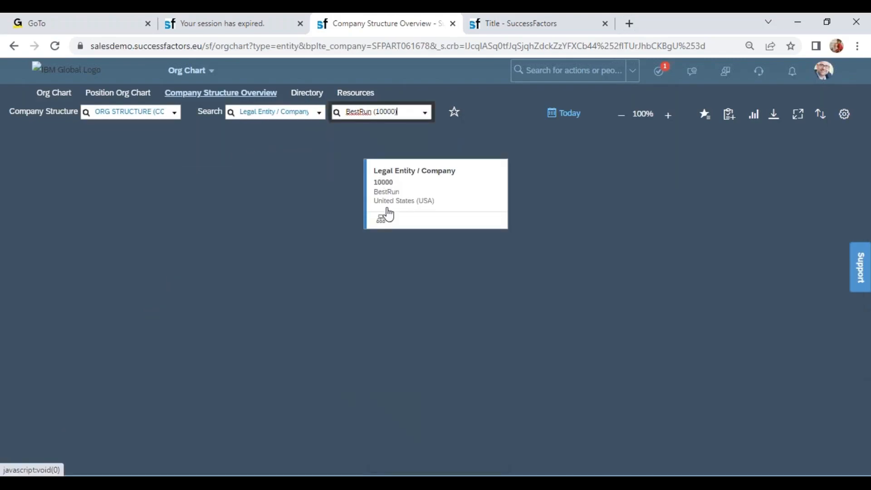
click(319, 115)
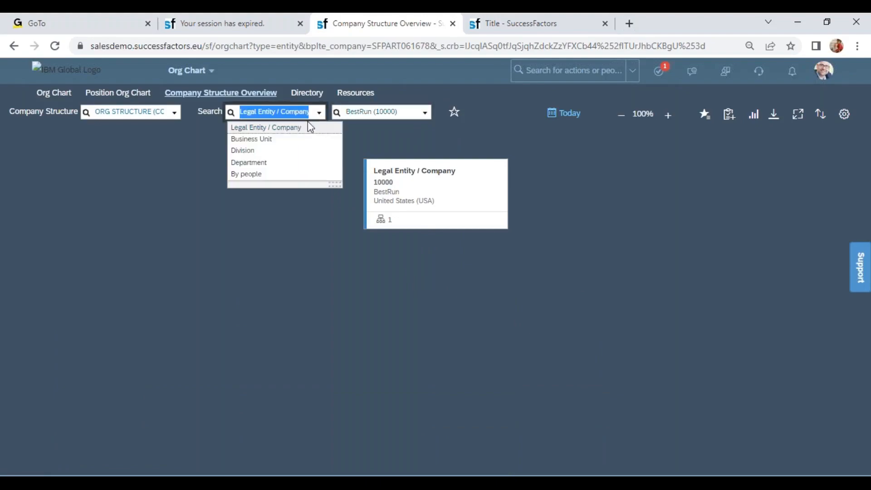
click(287, 140)
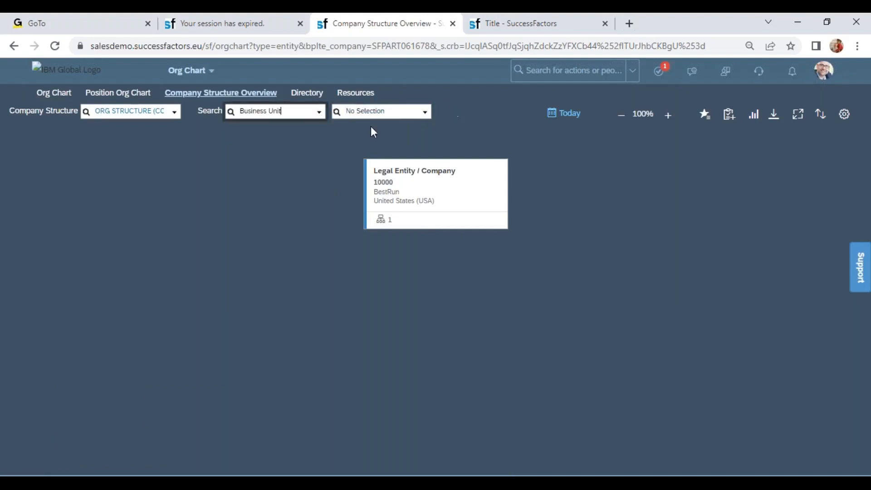
click(425, 116)
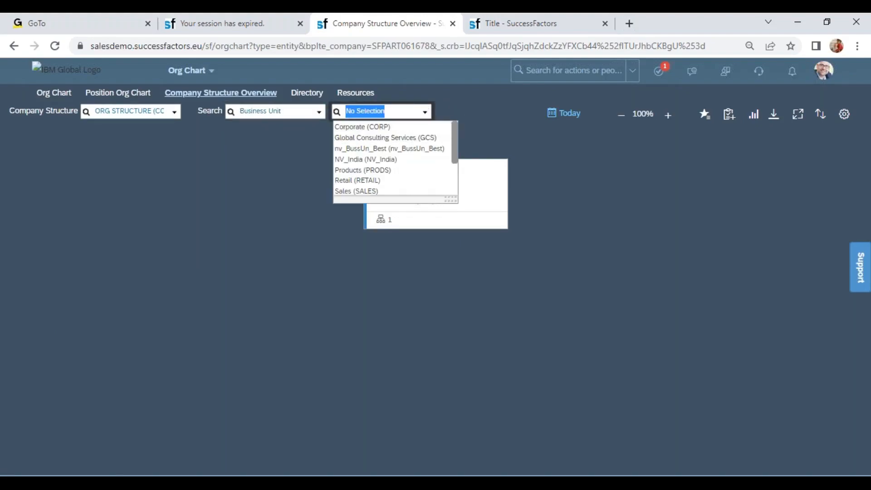
click(396, 139)
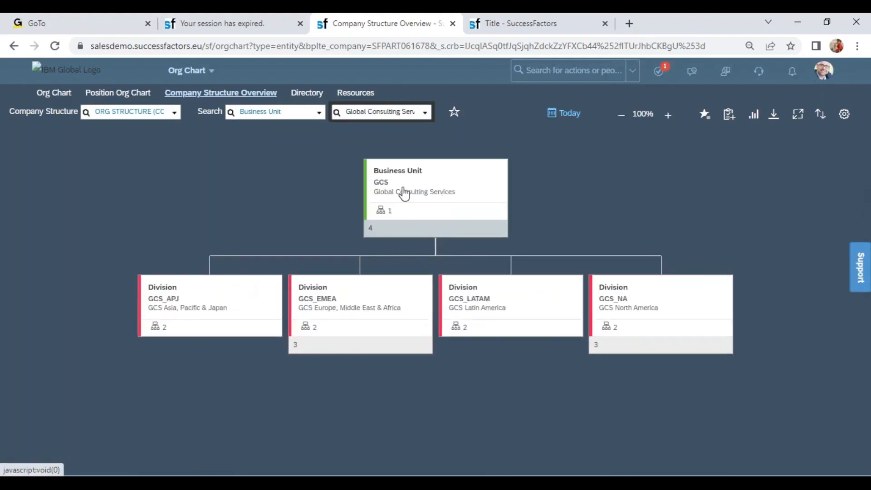
click(331, 353)
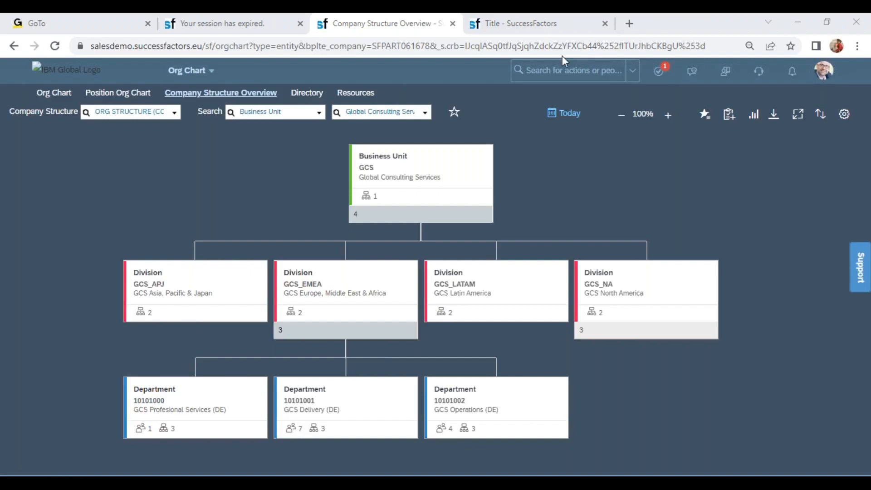
Step: Find the Manage Data action by searching for "man data" and open it
click(550, 70)
text(man data)
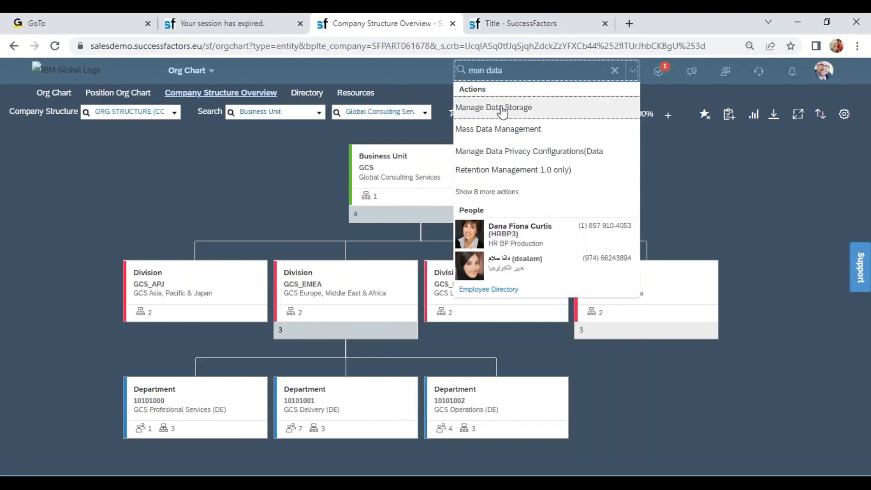
click(472, 193)
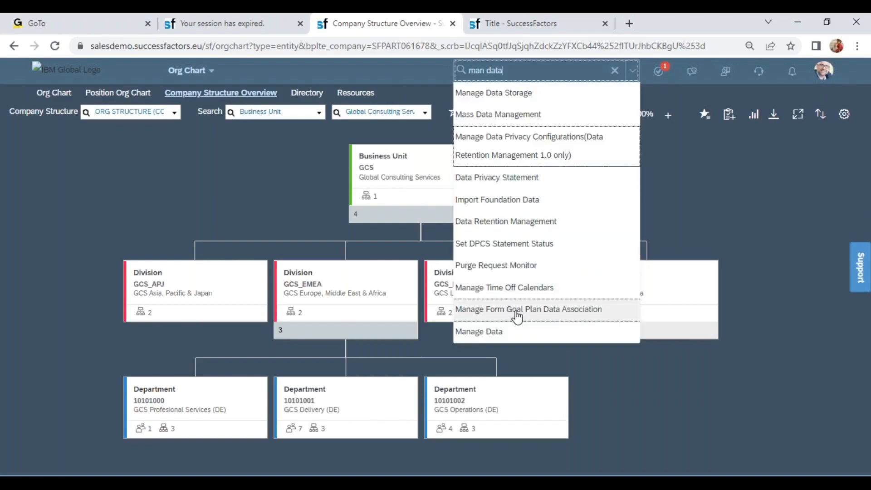
click(504, 333)
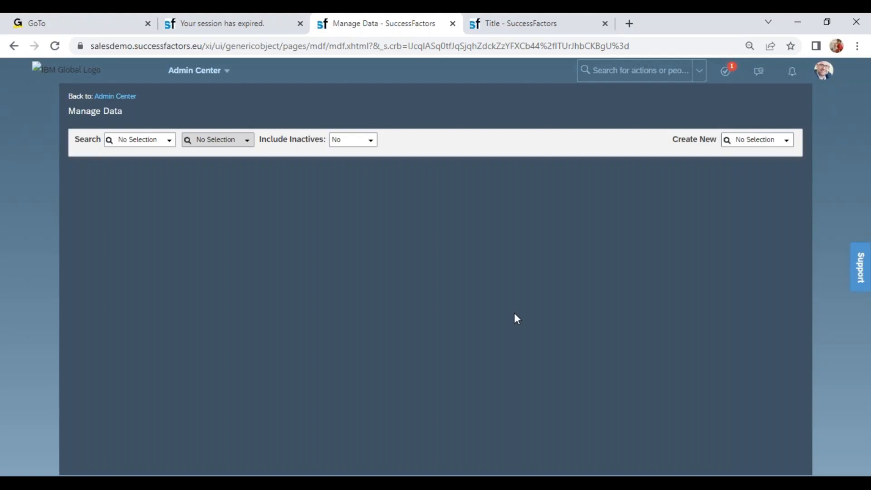
Step: Create a new Cost Center effective 01/01/2022 with code WIPROCC and name Wipro Cost Center
mouse_move(646, 323)
click(740, 139)
text(cost)
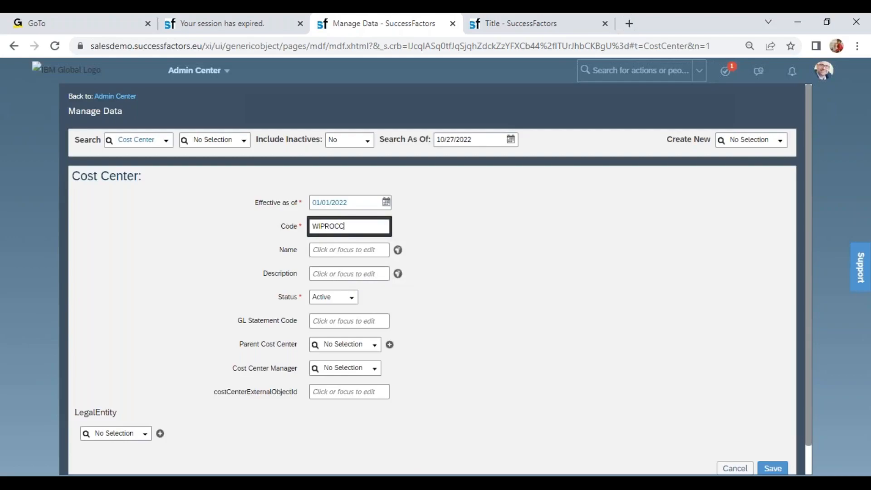
text(pro Cost Cent)
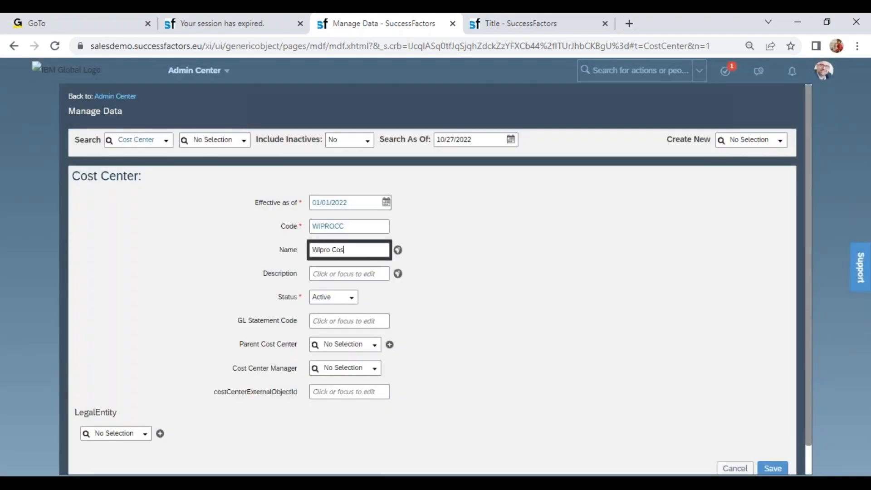
text(er)
Step: Leave the optional cost center fields empty, assign legal entity Wipro Products Pvt Ltd (6600) and save the record
click(355, 273)
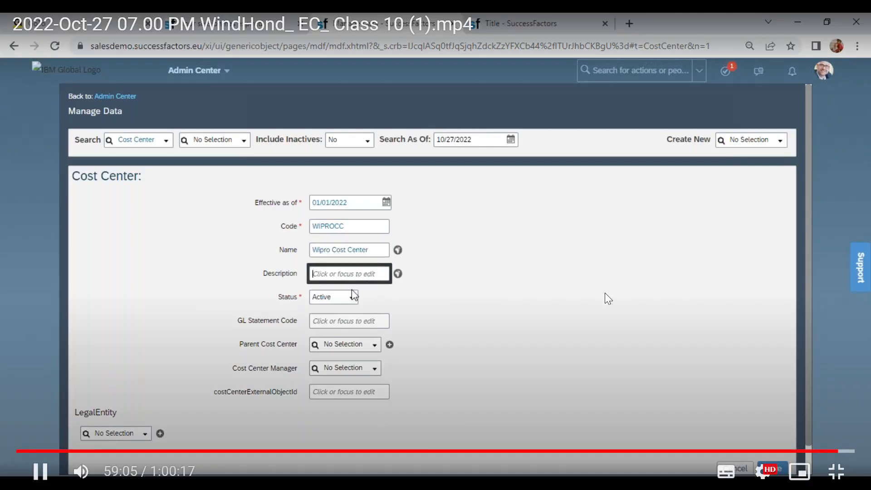
drag(277, 329, 329, 330)
drag(274, 348, 313, 347)
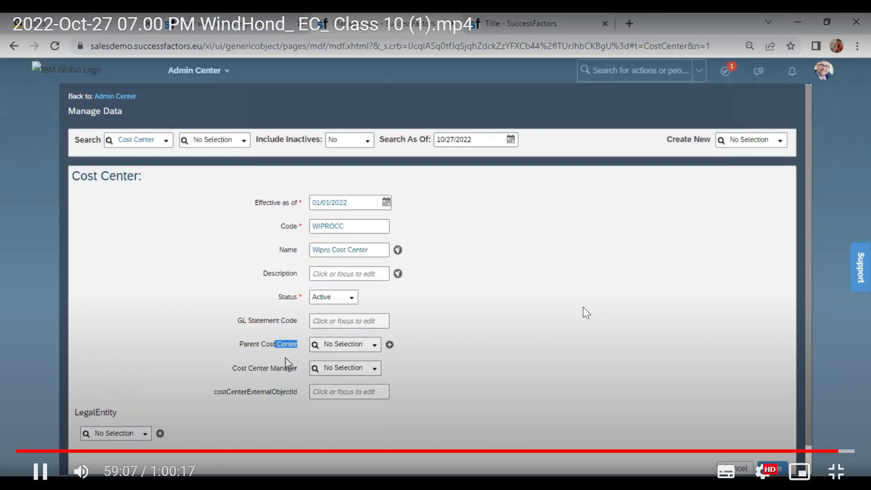
drag(254, 368, 291, 373)
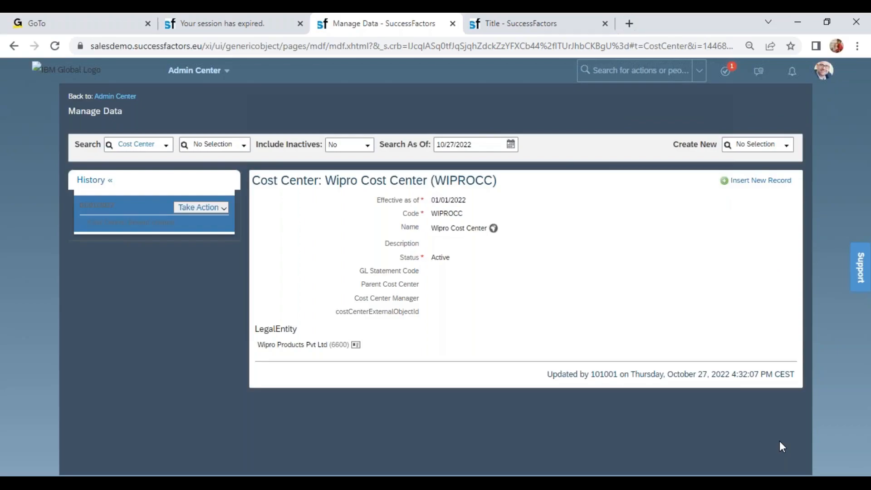
mouse_move(779, 442)
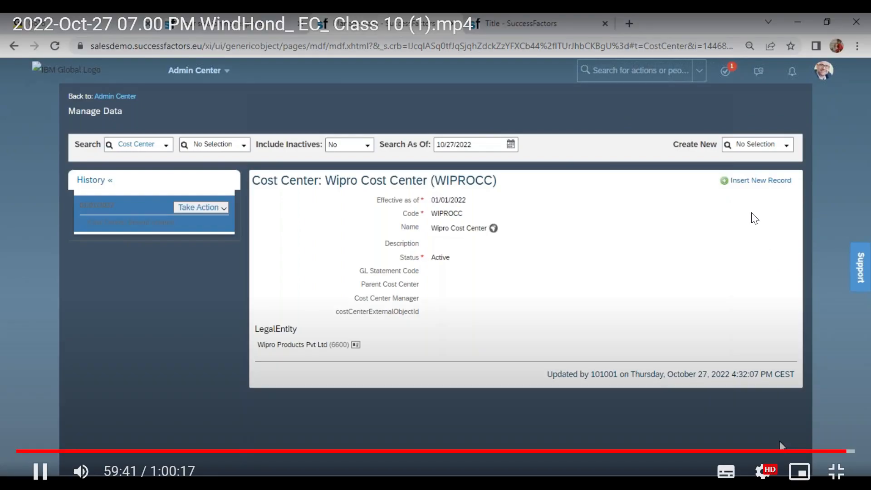